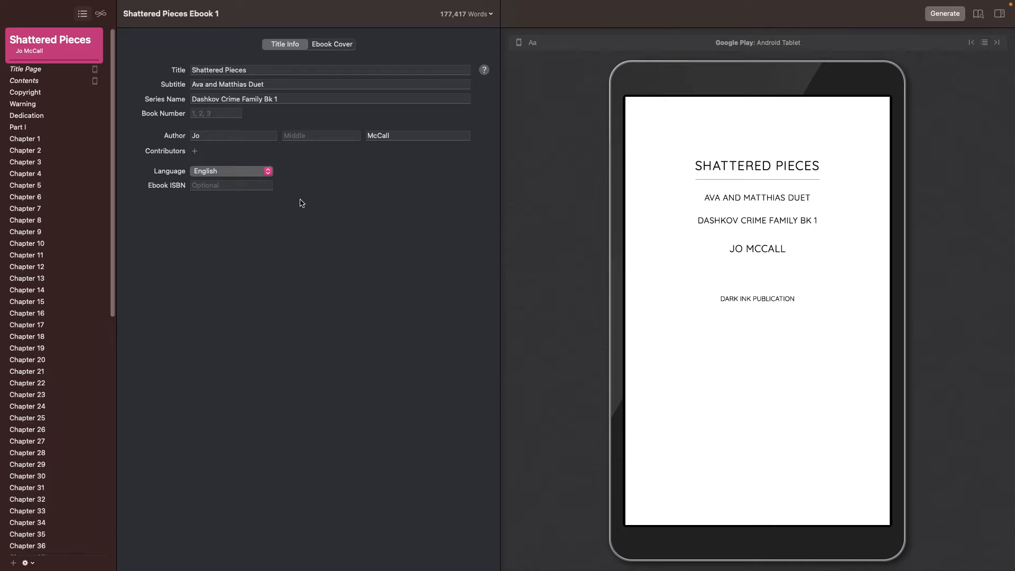
- Look through several chapters and the front matter, including Chapter 15, the Warning page, the Title Page and the Contents
mouse_move(245, 2)
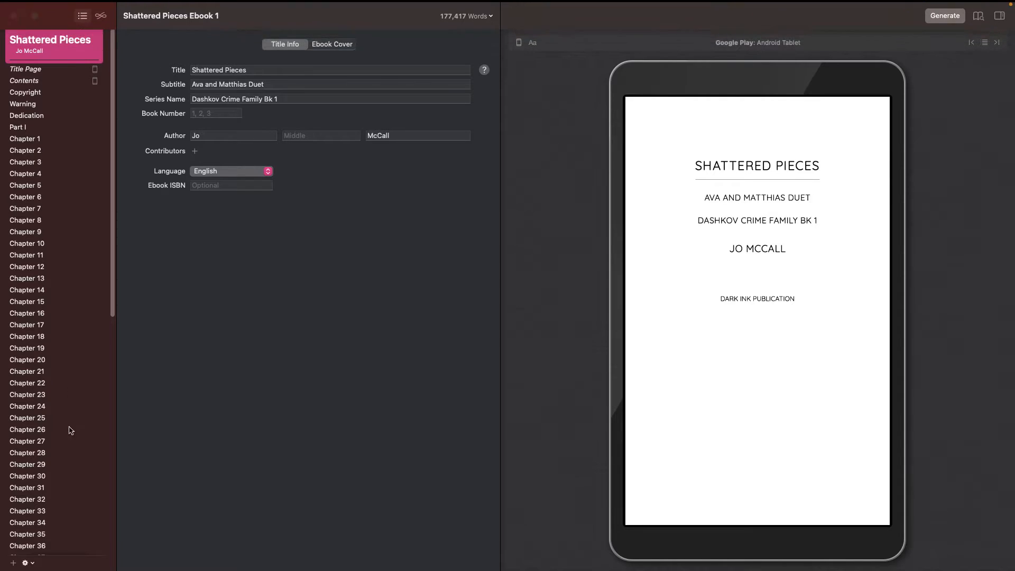
click(31, 221)
click(35, 267)
click(37, 299)
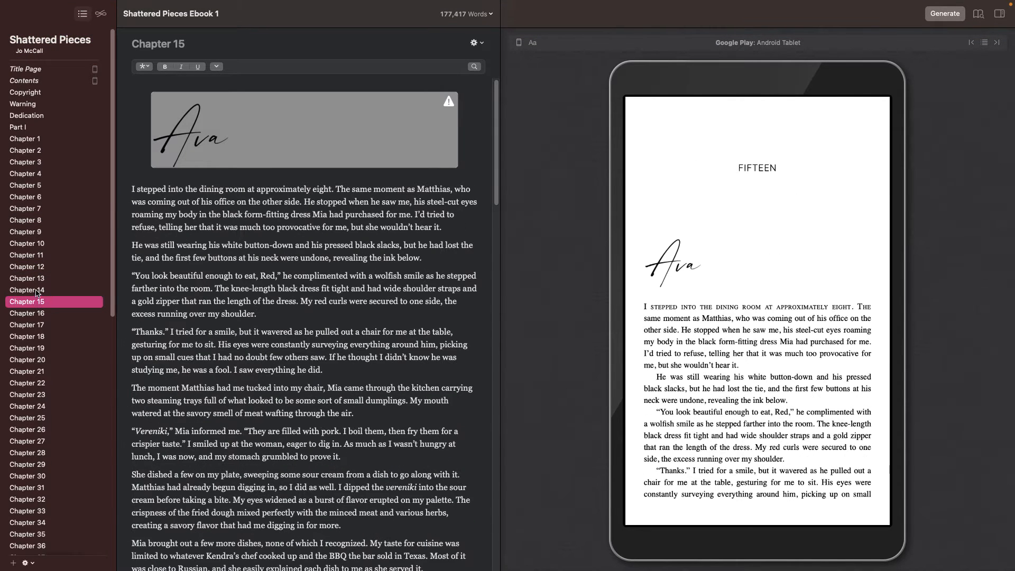
click(40, 124)
click(40, 117)
click(36, 103)
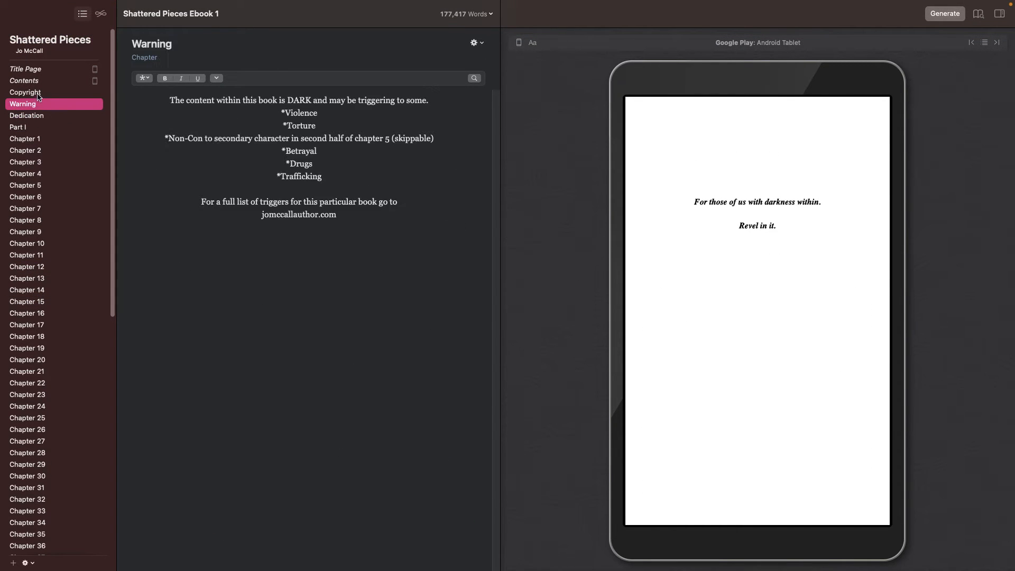
click(37, 69)
click(41, 84)
- Open the first Journal Entry after Chapter 61 and examine its text alongside its handwritten-style preview
scroll(13, 256, down, 10)
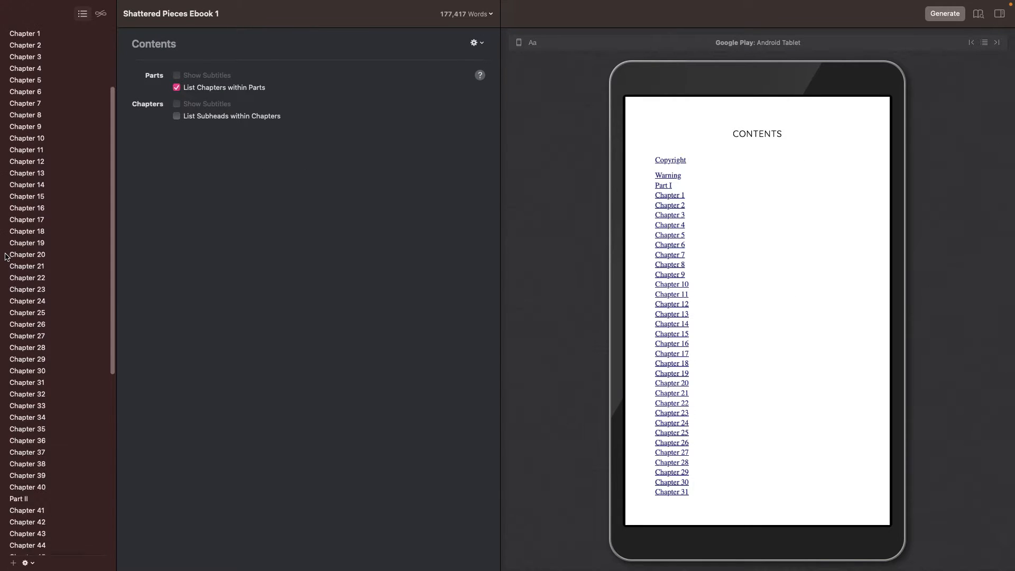
click(18, 404)
click(21, 427)
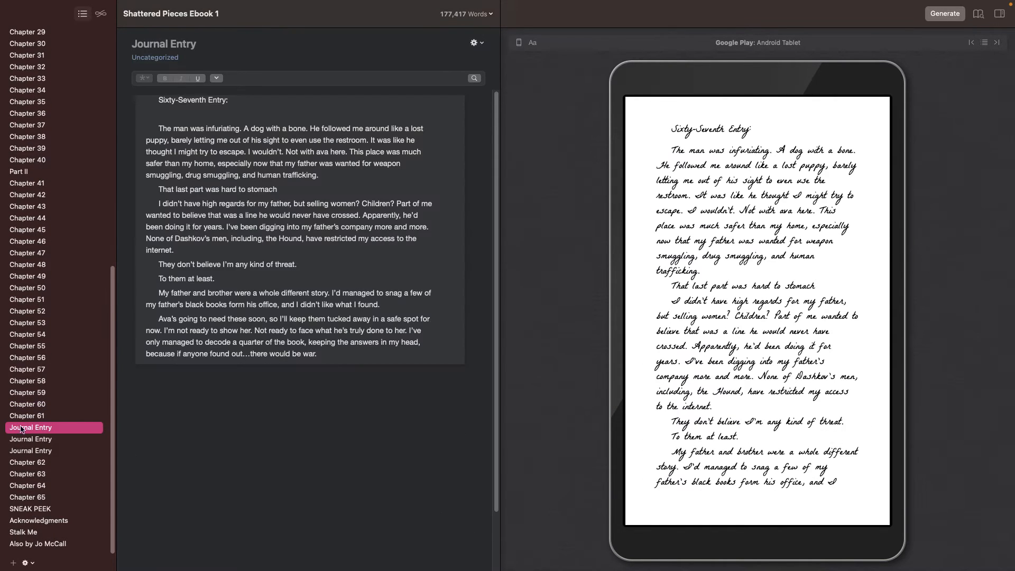
scroll(20, 415, up, 15)
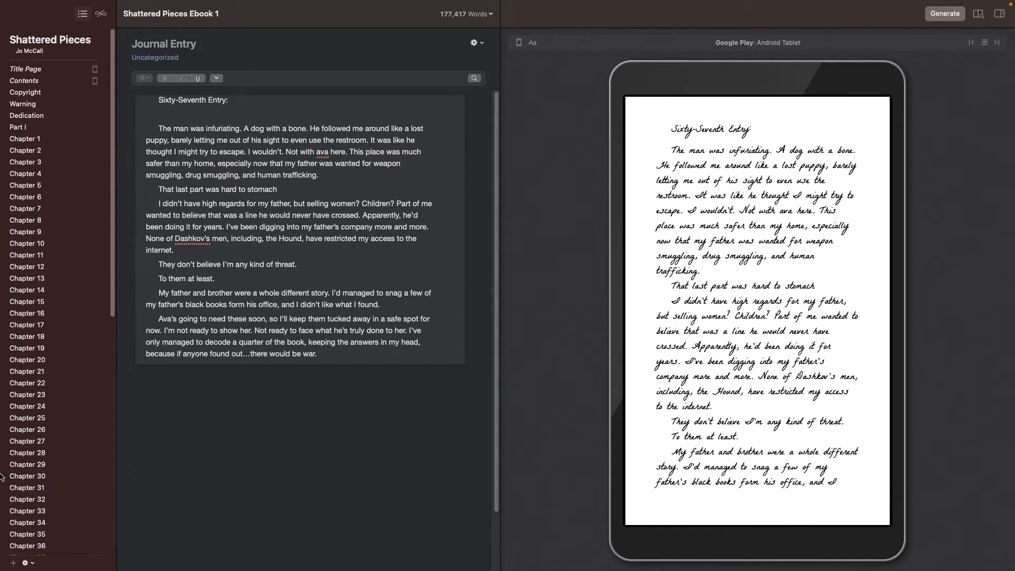
click(342, 361)
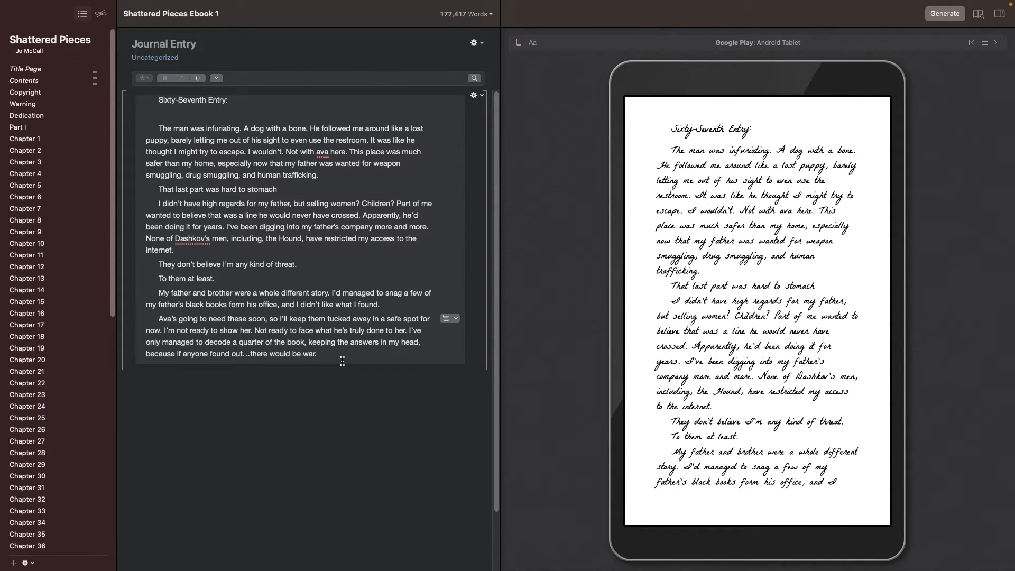
click(294, 190)
- Look at Chapter 7 and the front matter again, ending with Chapter 2 open
click(68, 208)
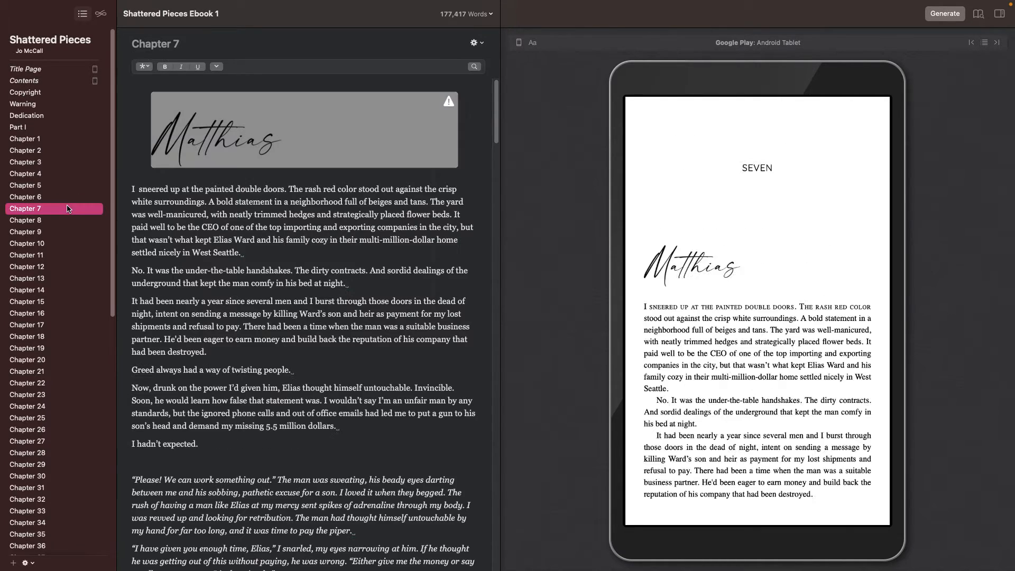
click(77, 105)
click(53, 129)
click(48, 148)
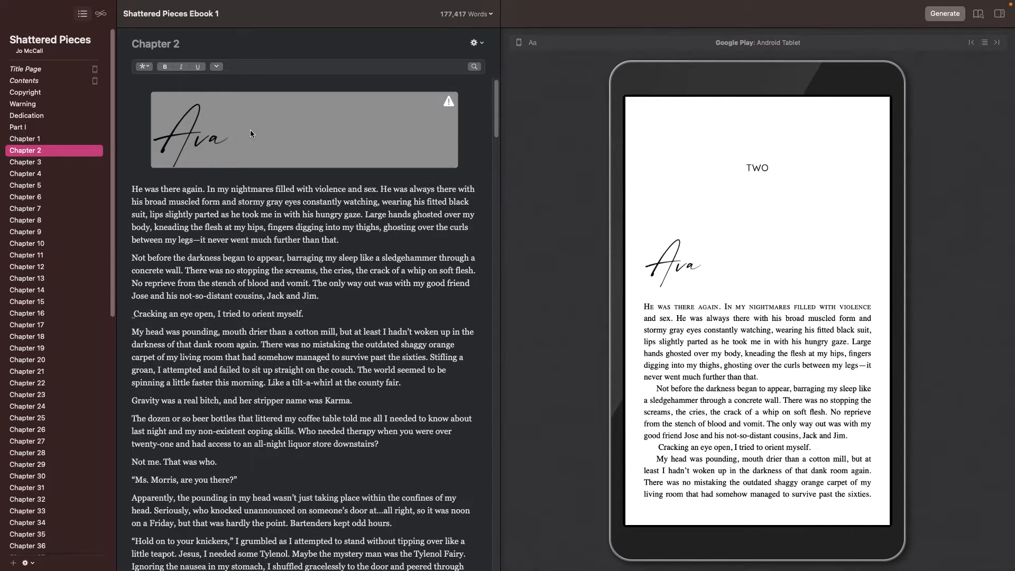
- Page back and forth through Chapter 2 in the Android Tablet preview, returning to the chapter's opening page
key(Left)
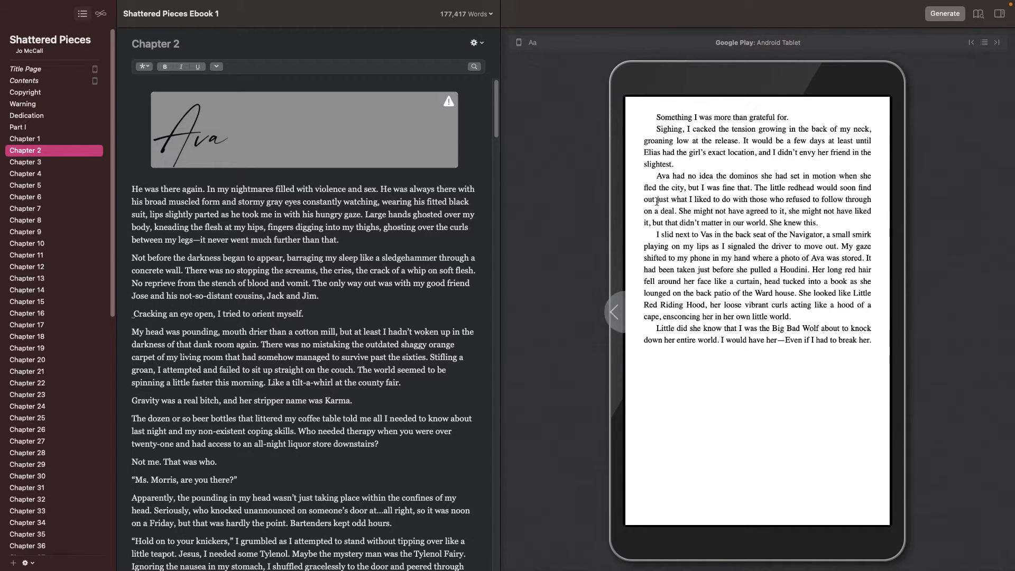
click(901, 317)
click(901, 320)
click(901, 319)
click(901, 319)
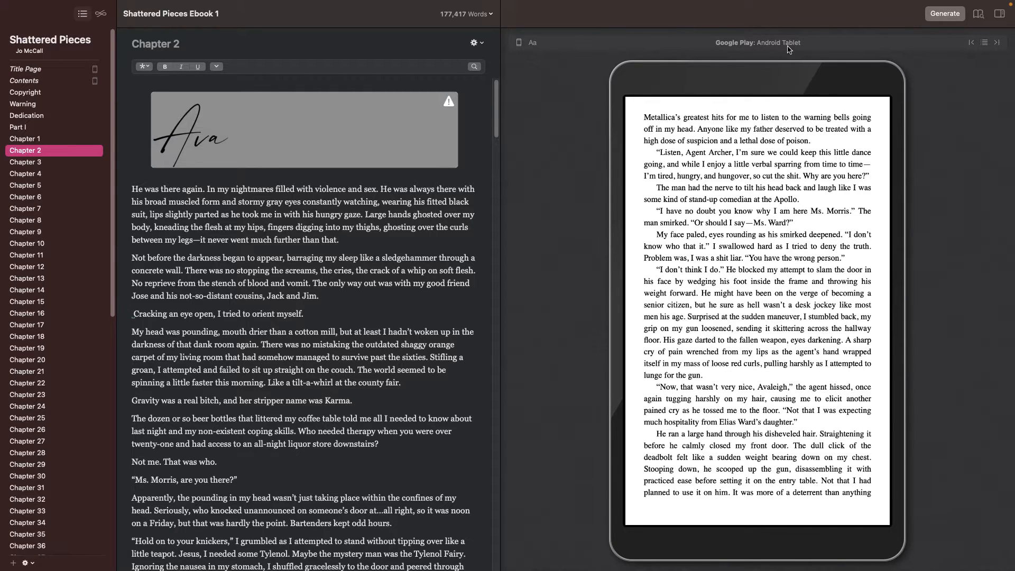
click(623, 314)
click(624, 314)
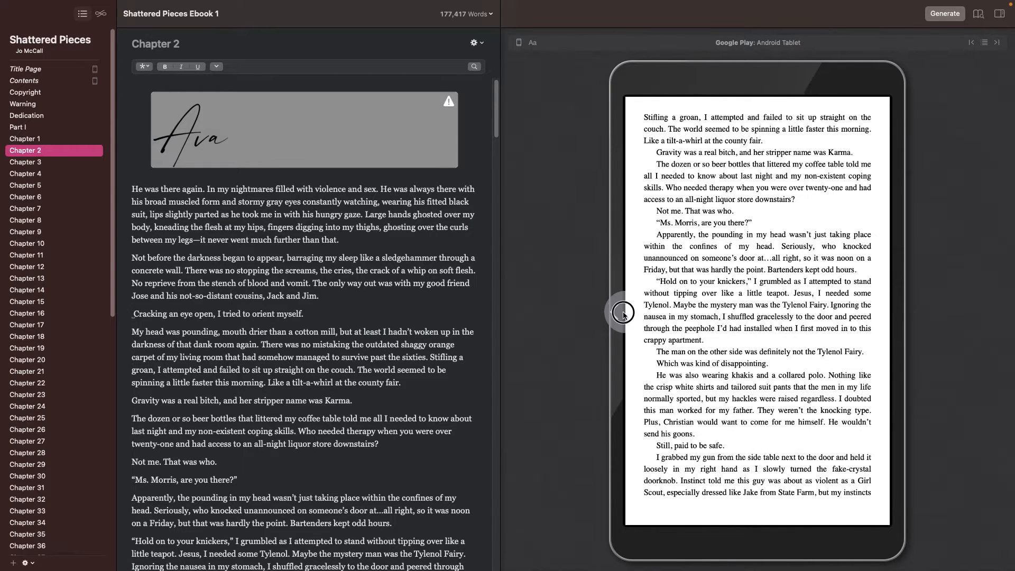
click(624, 314)
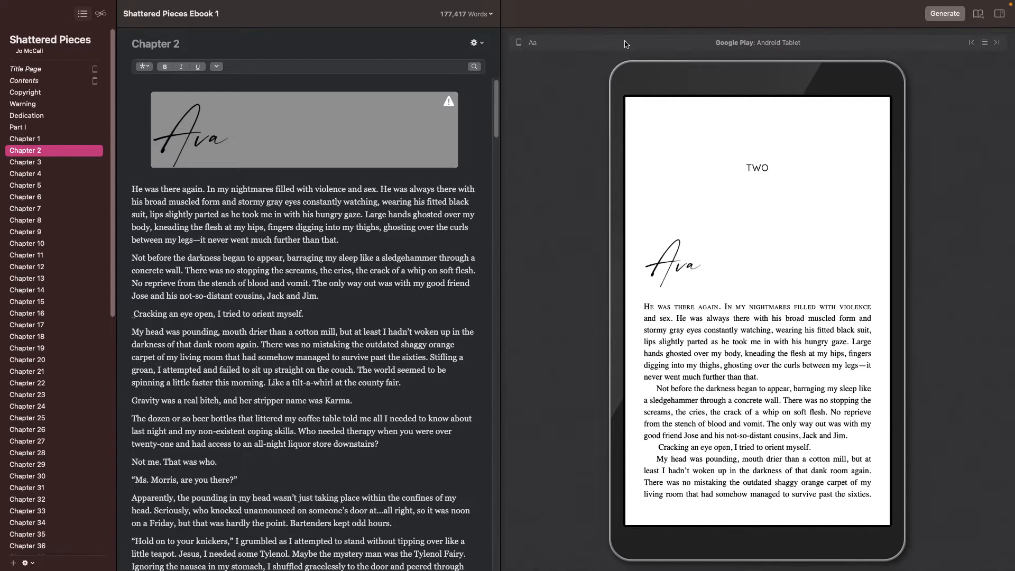
- Preview Chapter 2 on the Kindle Fire and Kindle Paperwhite, and return the preview to Android Tablet
click(521, 44)
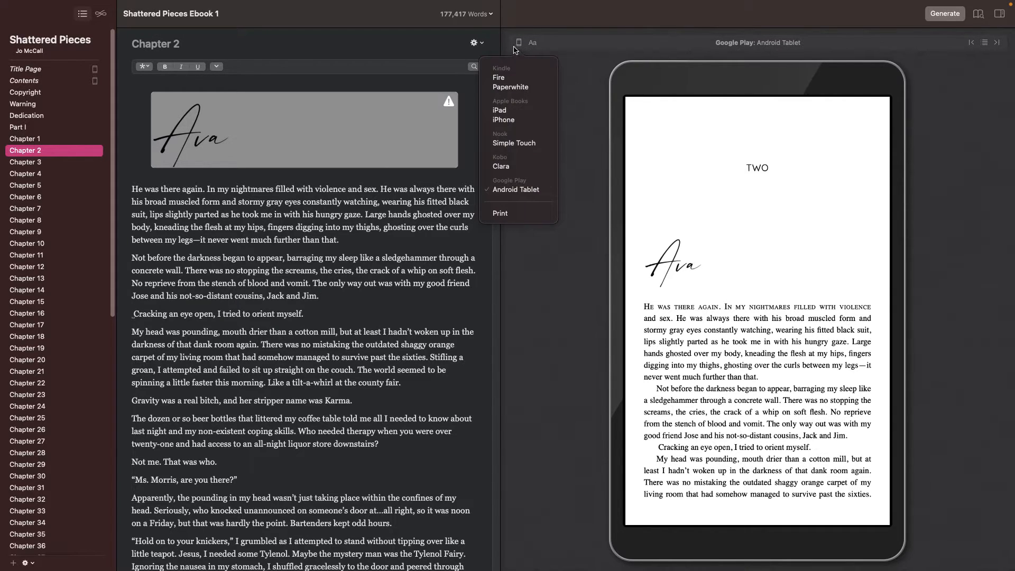
click(512, 78)
click(518, 42)
click(510, 88)
click(519, 42)
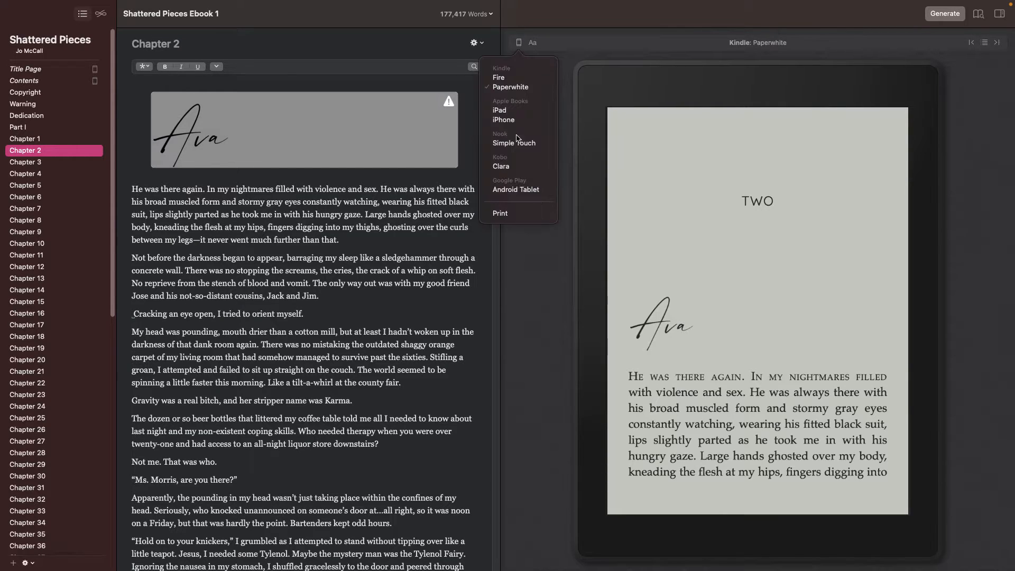
click(512, 192)
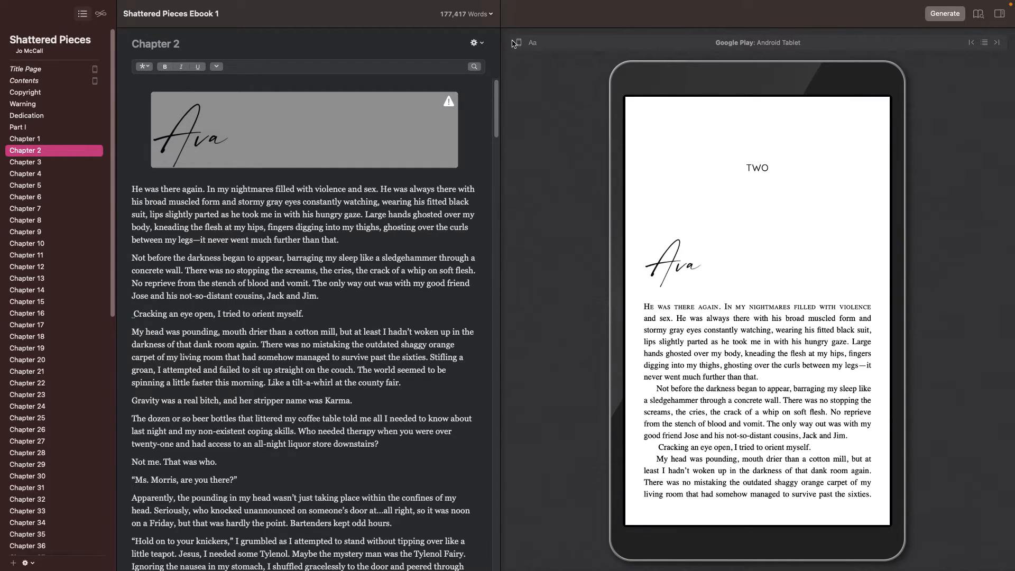
- Switch the preview of Chapter 2 to the Print layout
click(519, 42)
click(509, 214)
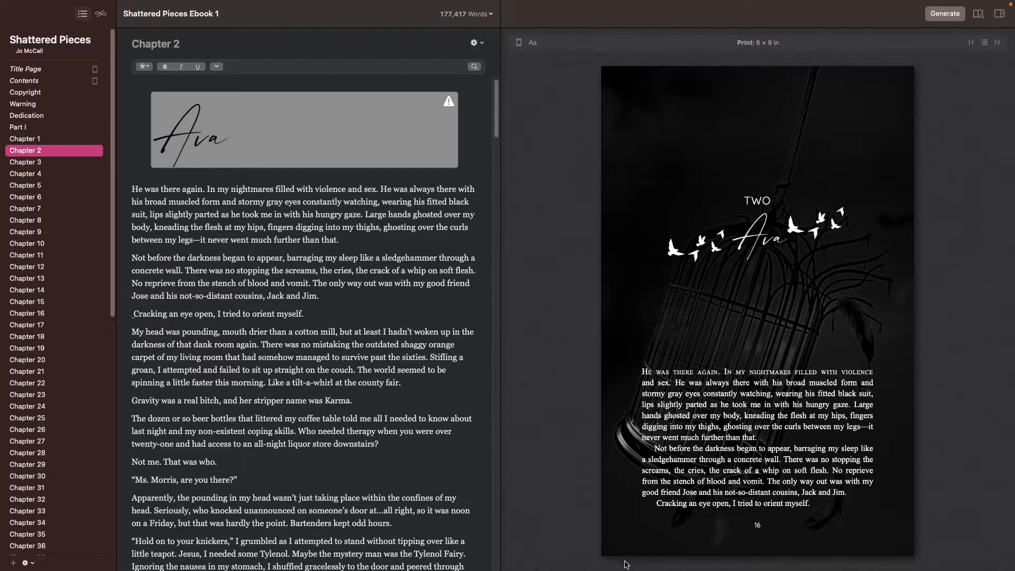
mouse_move(926, 312)
mouse_move(104, 3)
click(65, 6)
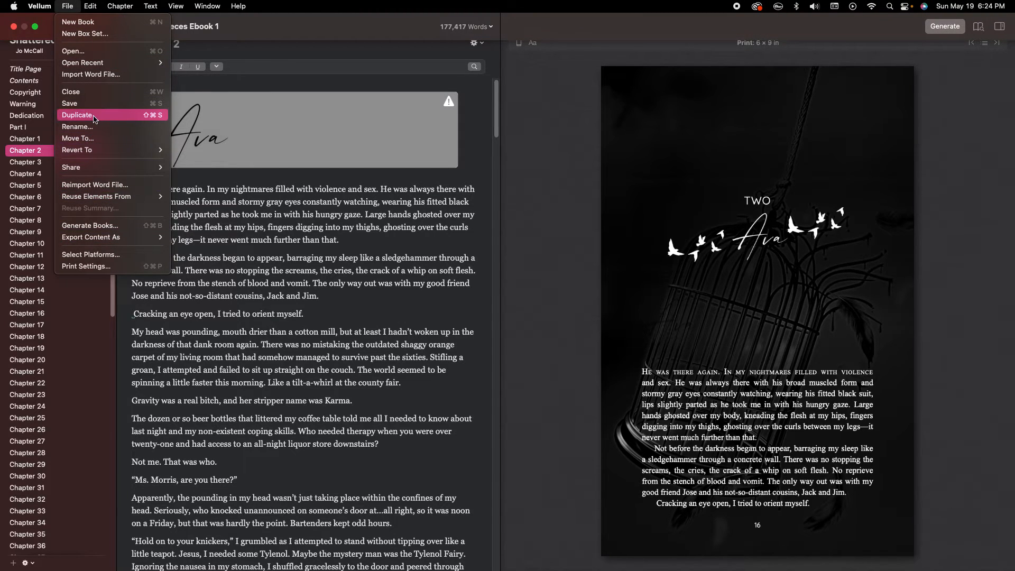
click(648, 212)
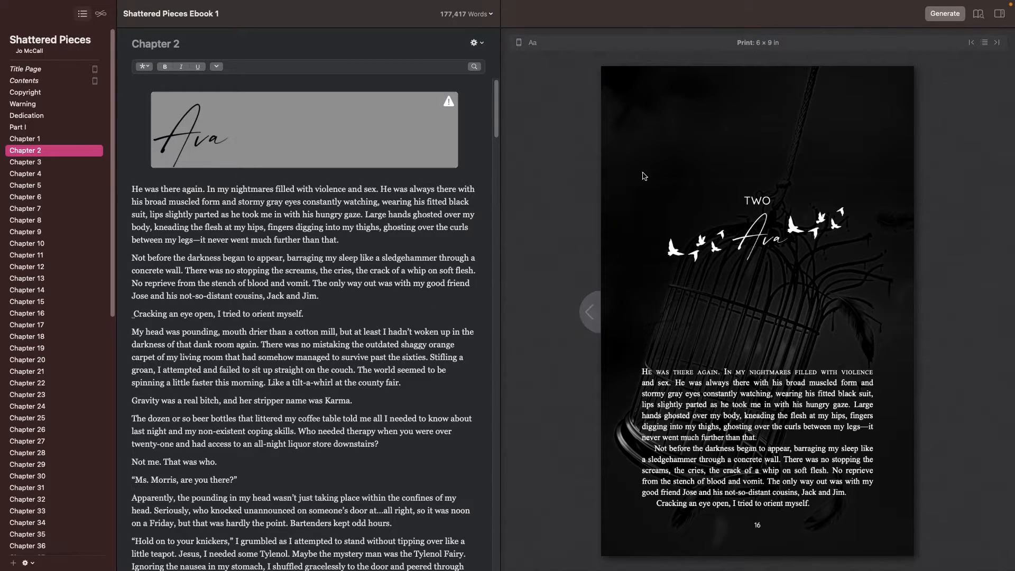
- Select the Ava heading image in Chapter 2 and compare the chapter's opening print page with the page before it
click(637, 319)
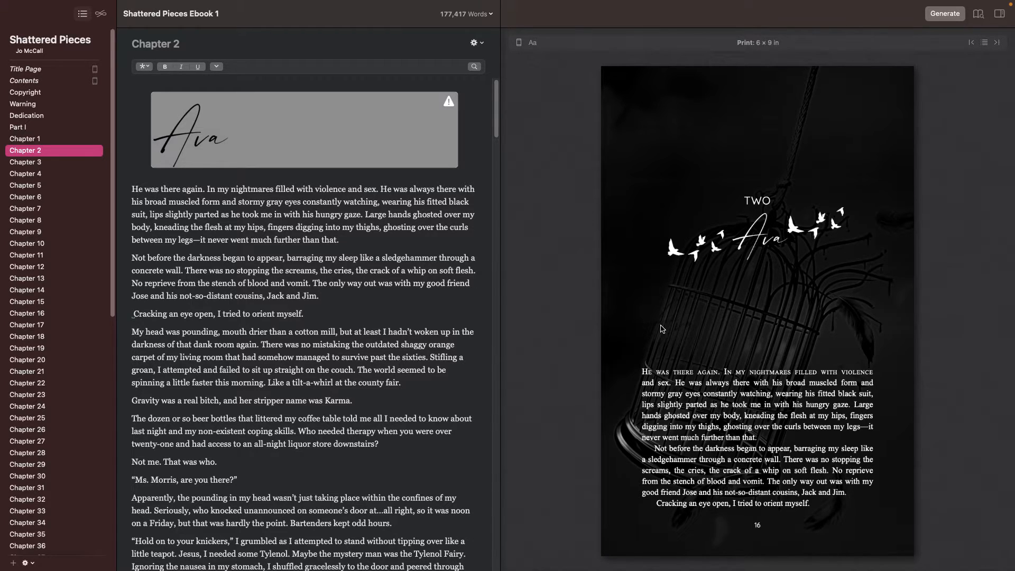
click(319, 124)
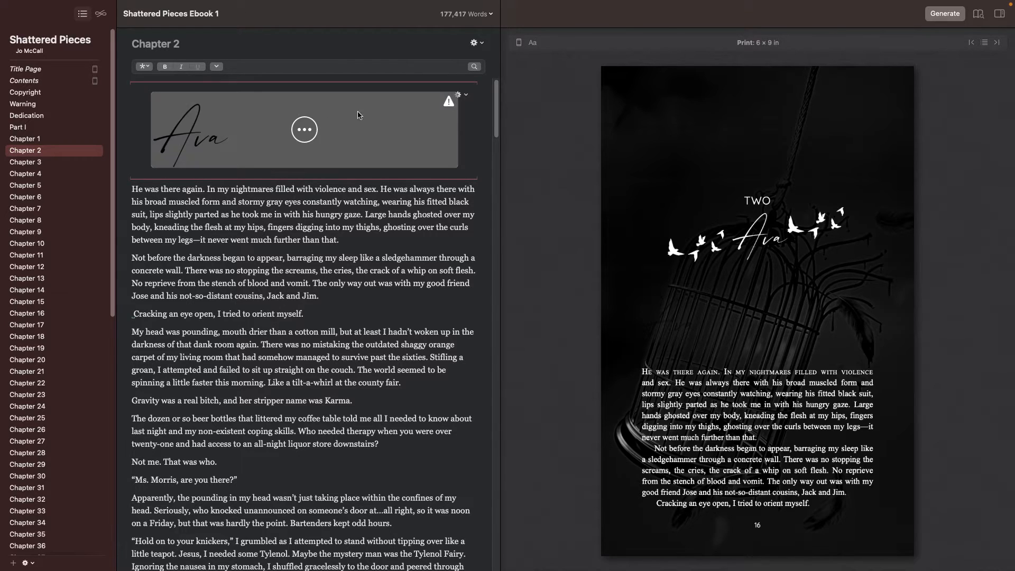
click(653, 336)
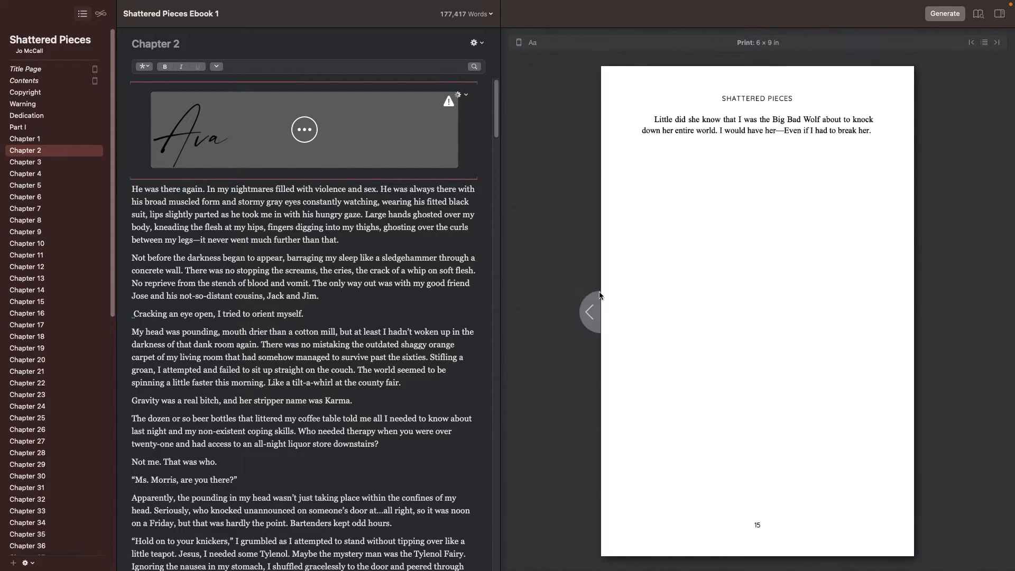
click(652, 336)
click(924, 316)
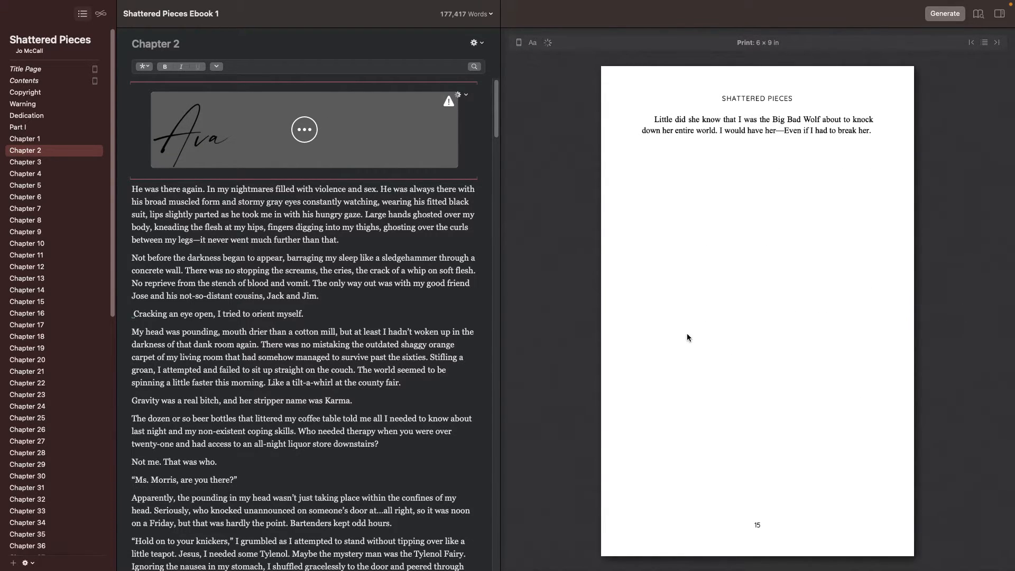
click(925, 312)
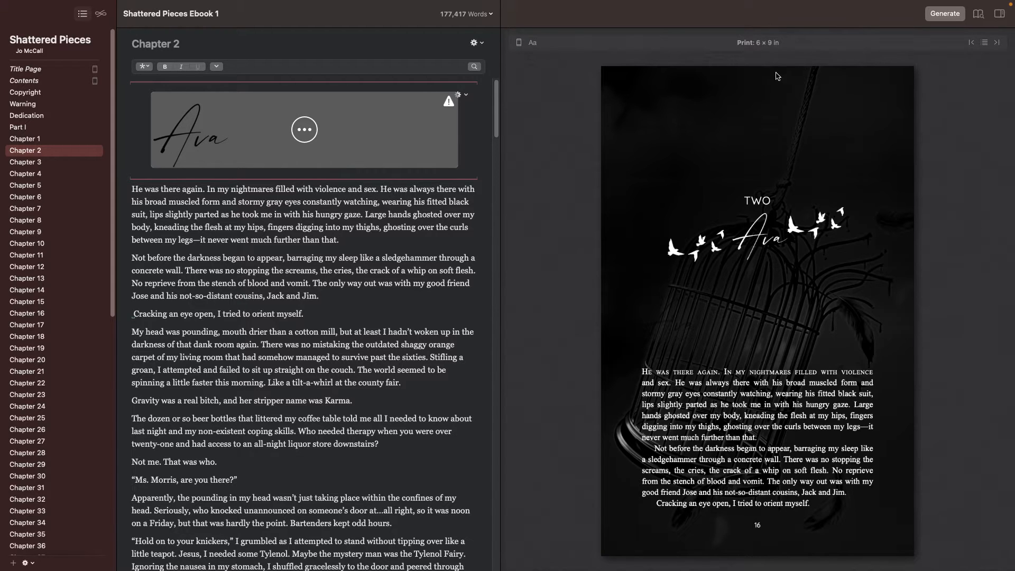
- Compare Chapter 2's Kindle Fire preview with its Print version, leaving the preview on Print
click(519, 43)
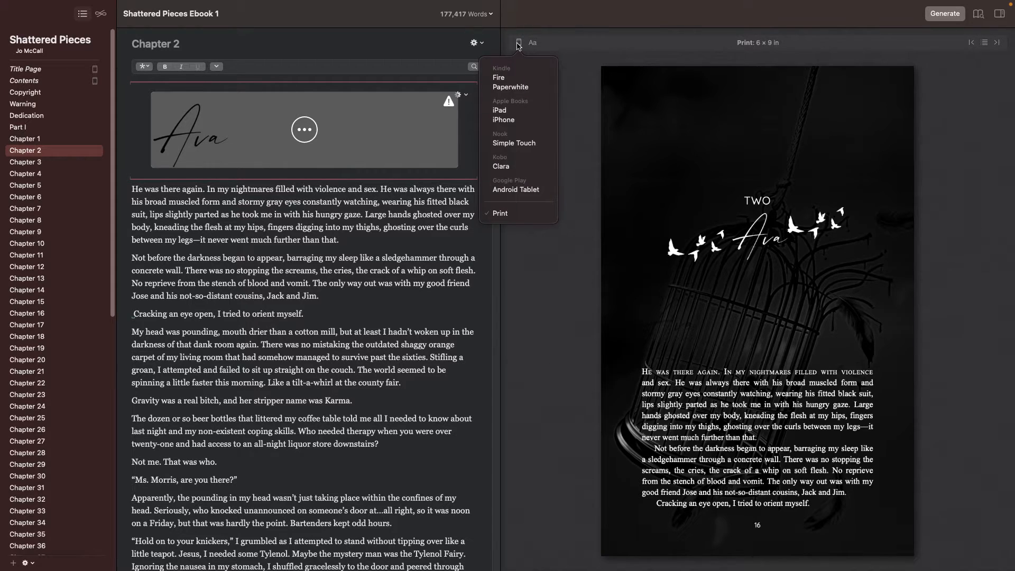
click(499, 77)
click(519, 46)
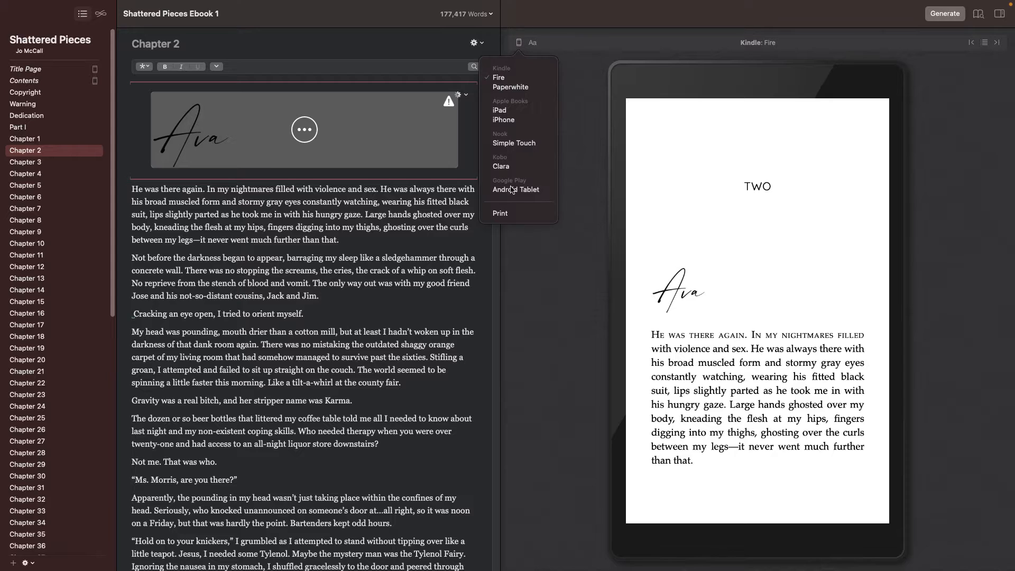
click(503, 217)
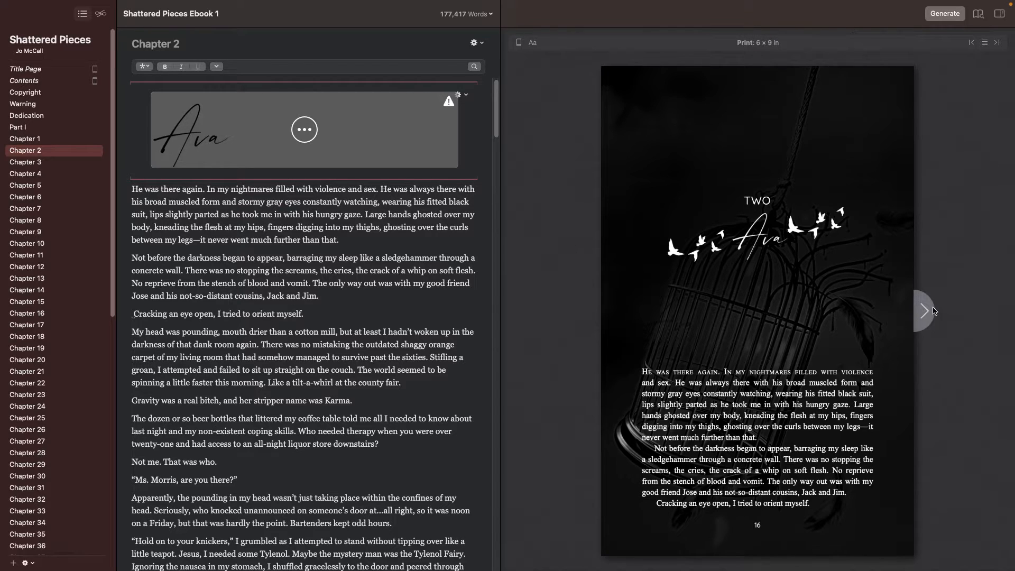
- Page forward through Chapter 2's print preview and return to its opening page
click(931, 312)
click(932, 312)
click(932, 312)
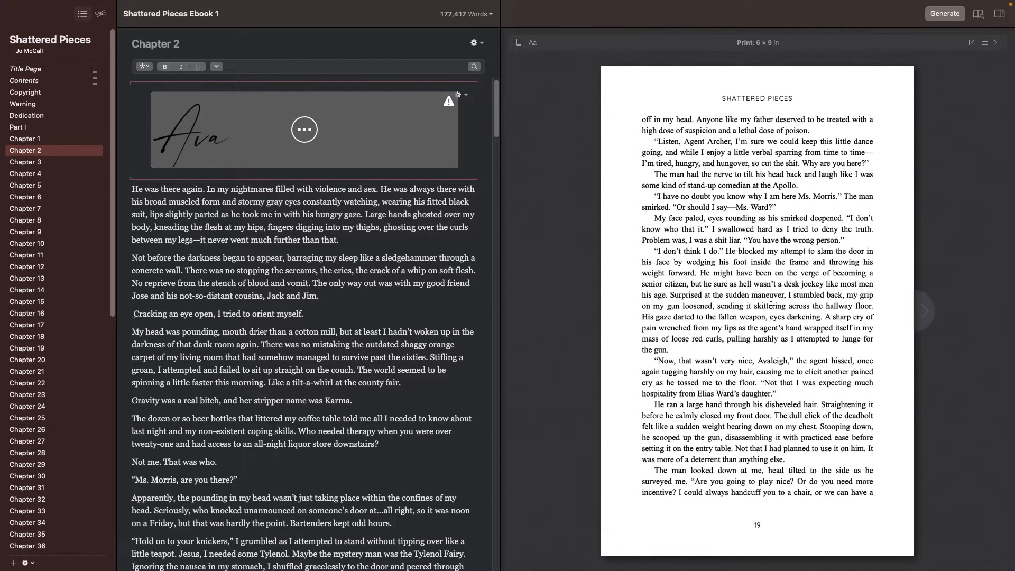
click(518, 44)
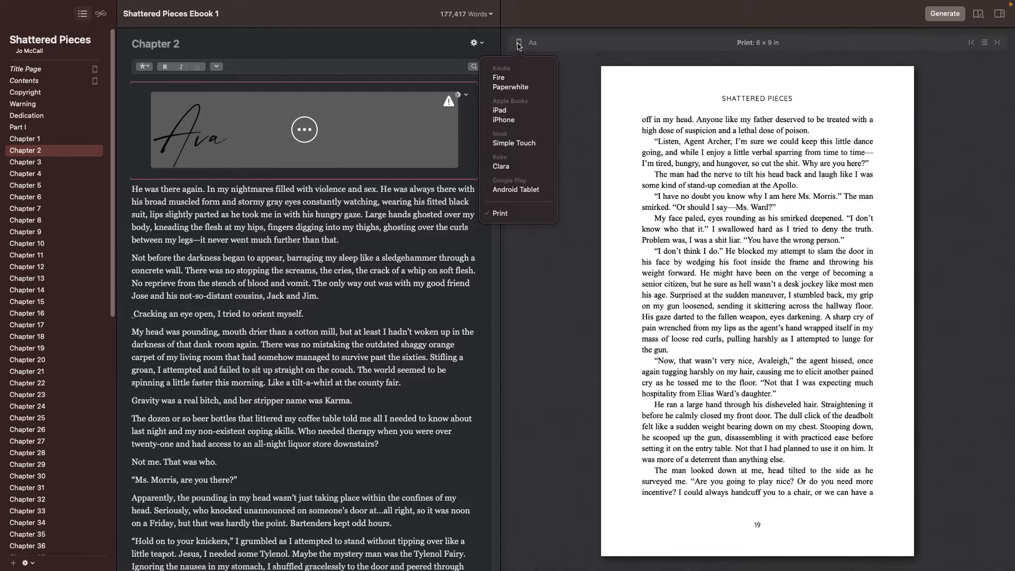
click(706, 225)
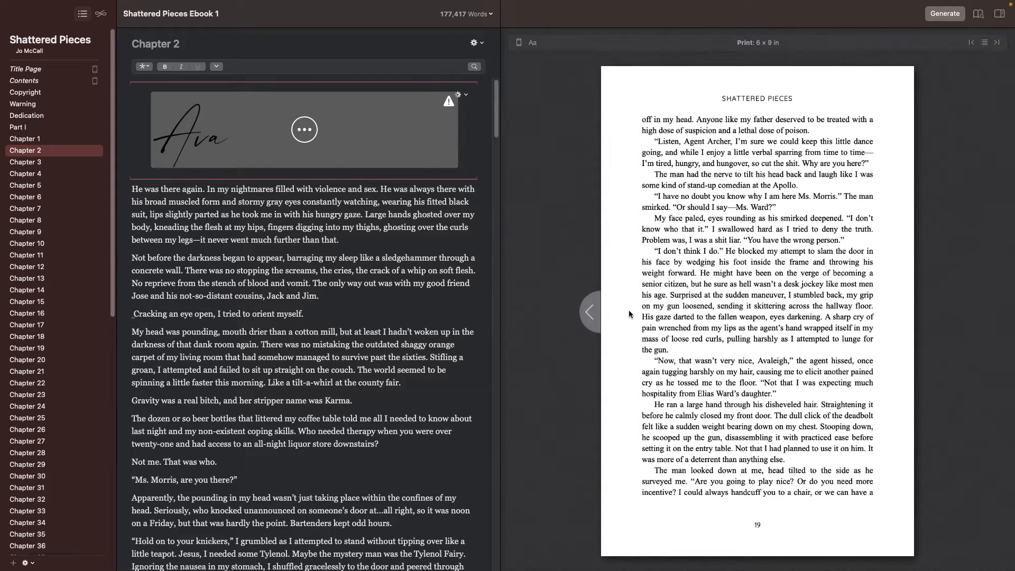
click(601, 317)
click(594, 312)
click(588, 304)
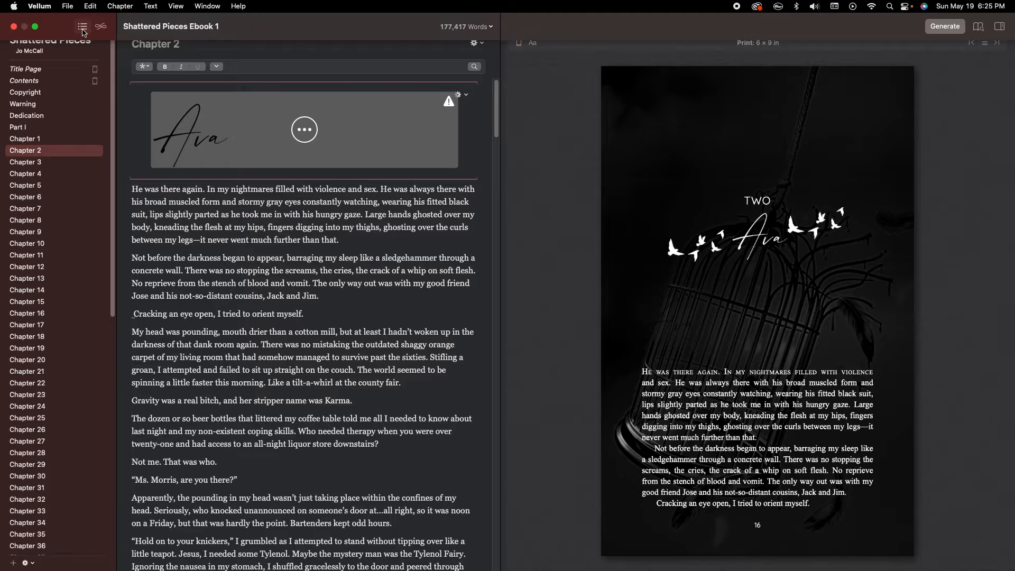
- Show the book styles and browse the All Styles list upward from Trace
click(83, 30)
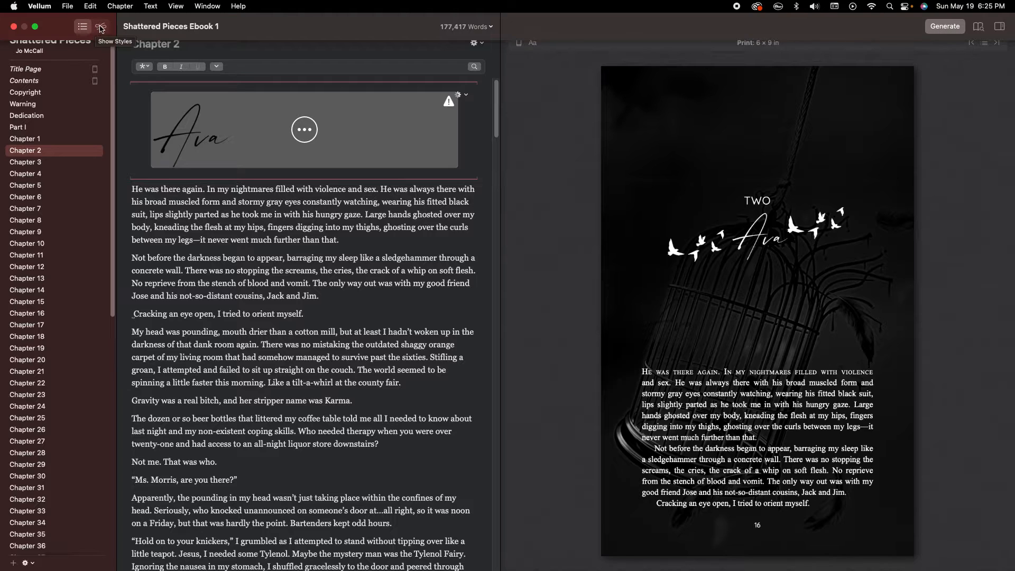
click(99, 28)
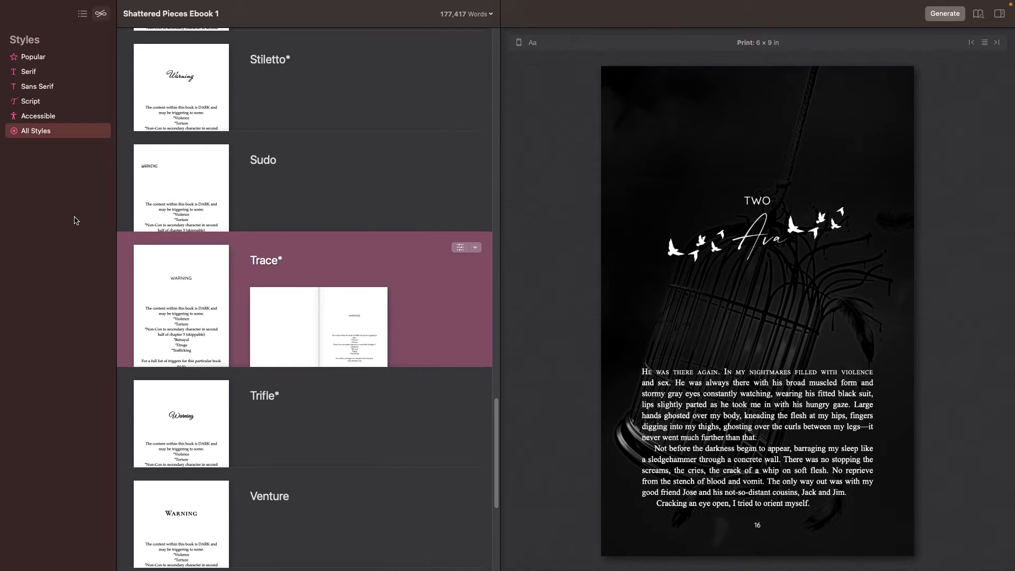
scroll(211, 293, up, 5)
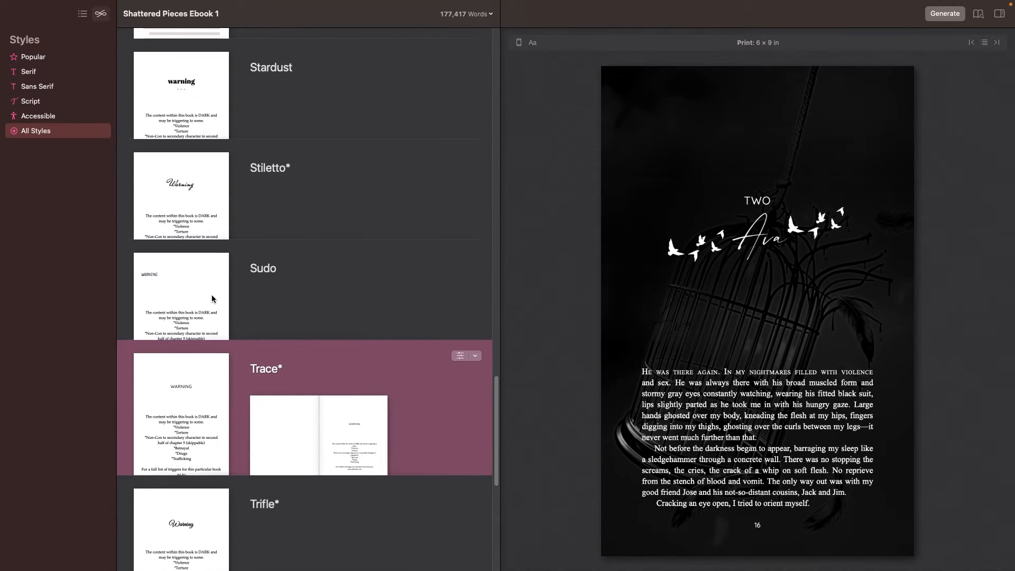
scroll(212, 296, up, 5)
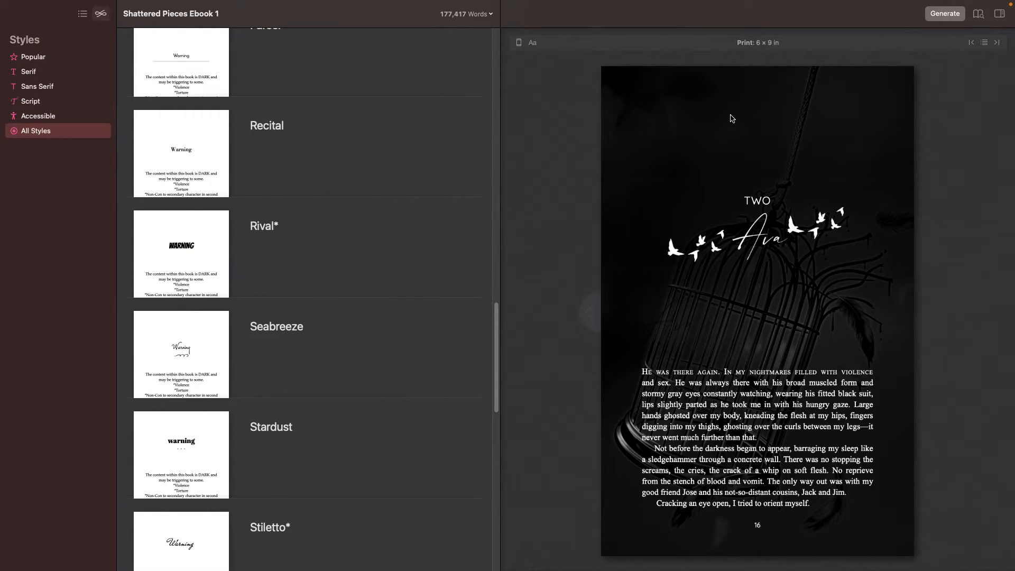
- Browse the All Styles list down past Trace to Zephyr and return to the Trace style
scroll(284, 251, down, 3)
scroll(285, 257, down, 4)
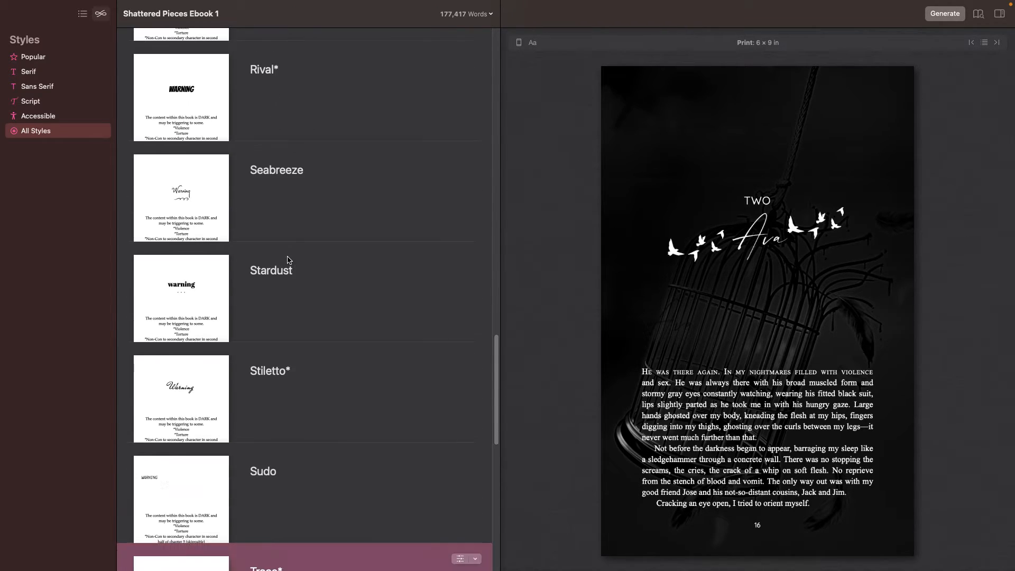
scroll(317, 333, down, 4)
scroll(316, 327, down, 2)
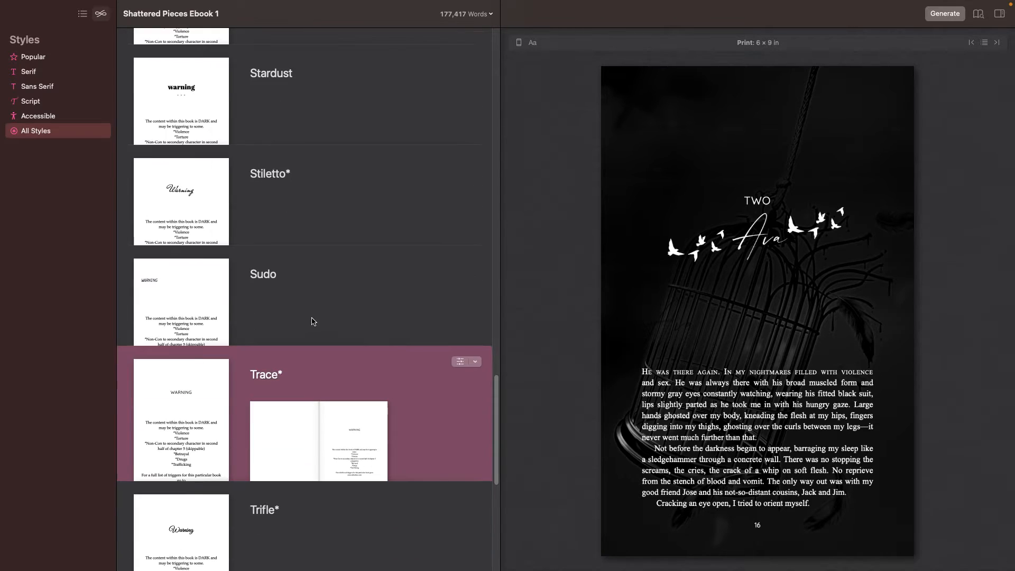
scroll(313, 317, down, 4)
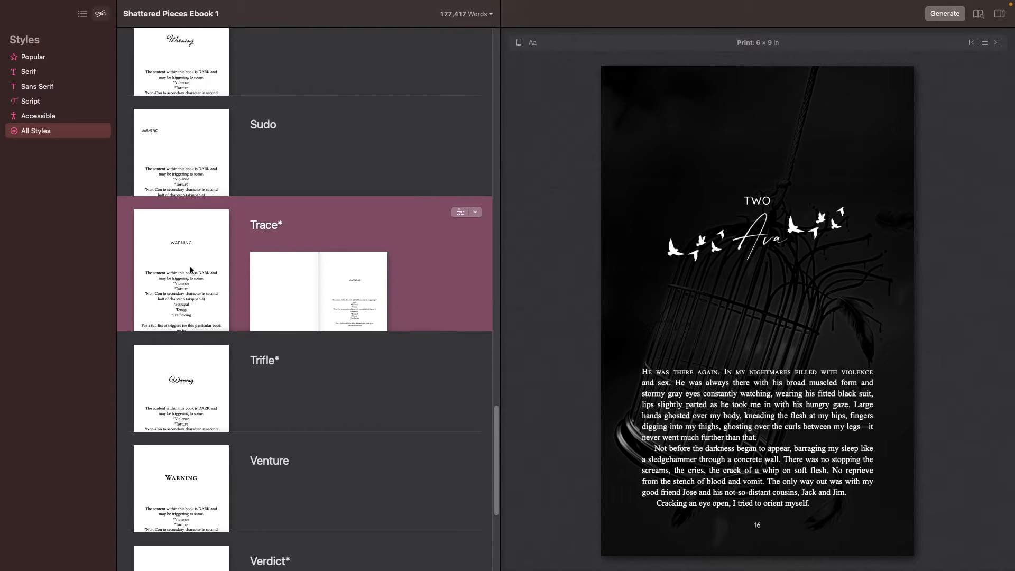
scroll(330, 299, down, 7)
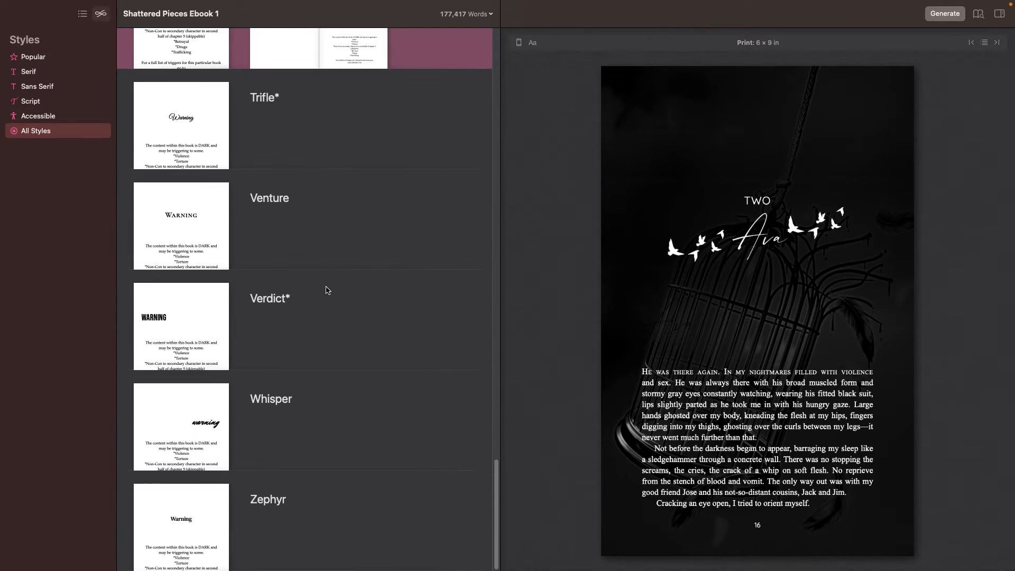
scroll(327, 289, up, 6)
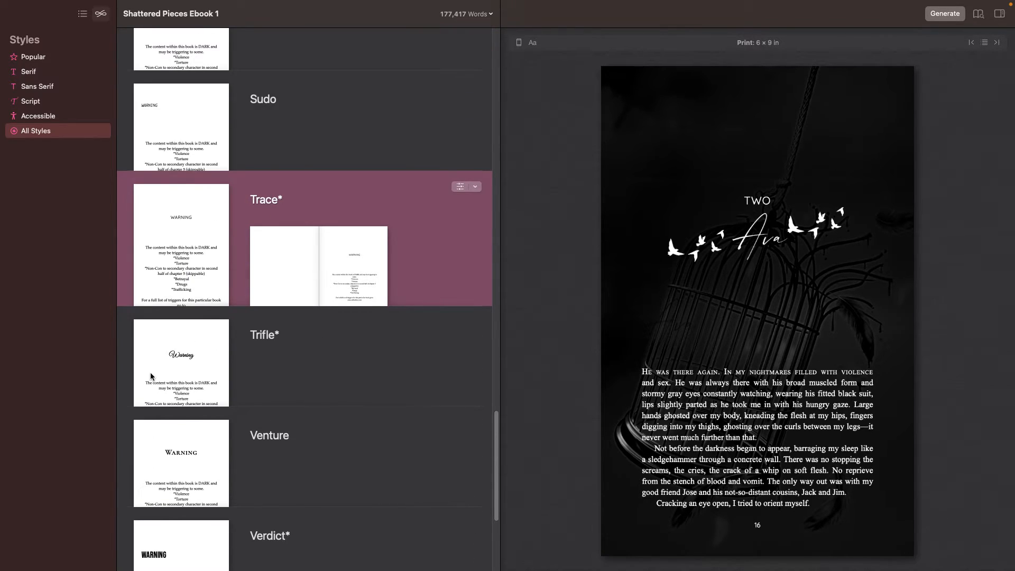
- Open the Trace style's settings and compare its three heading variants in the print preview, leaving the first one chosen
click(461, 187)
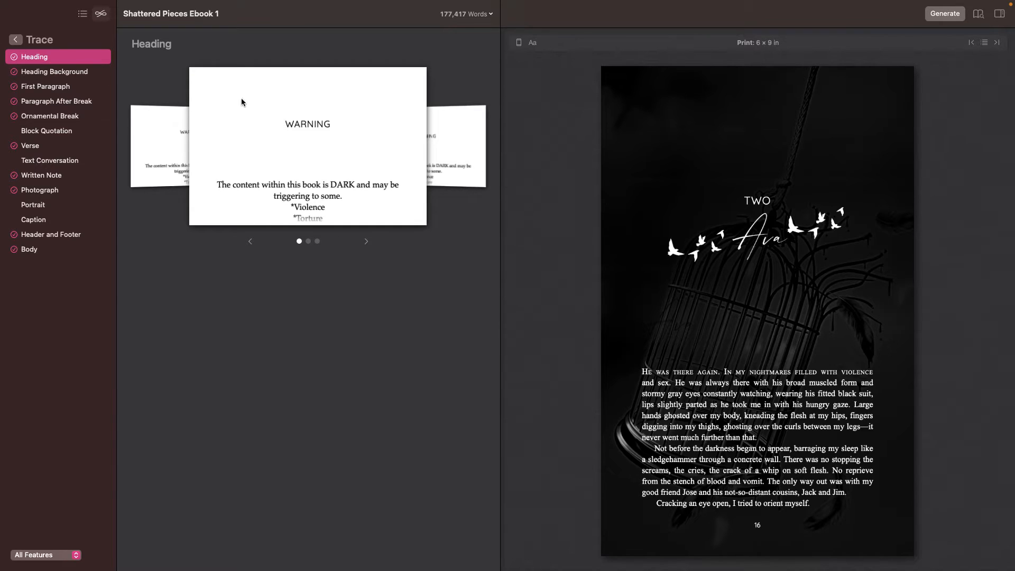
click(369, 243)
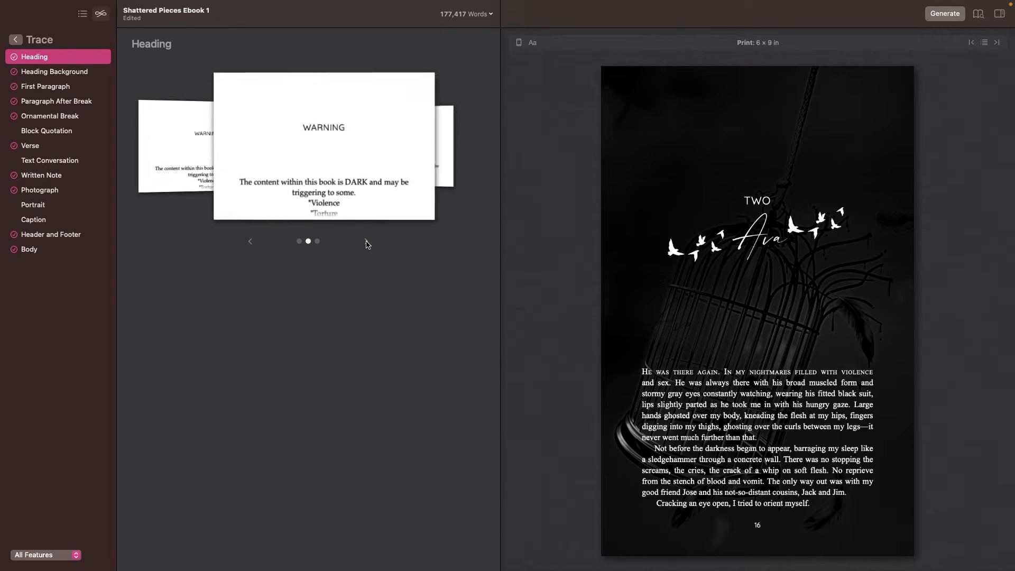
click(368, 244)
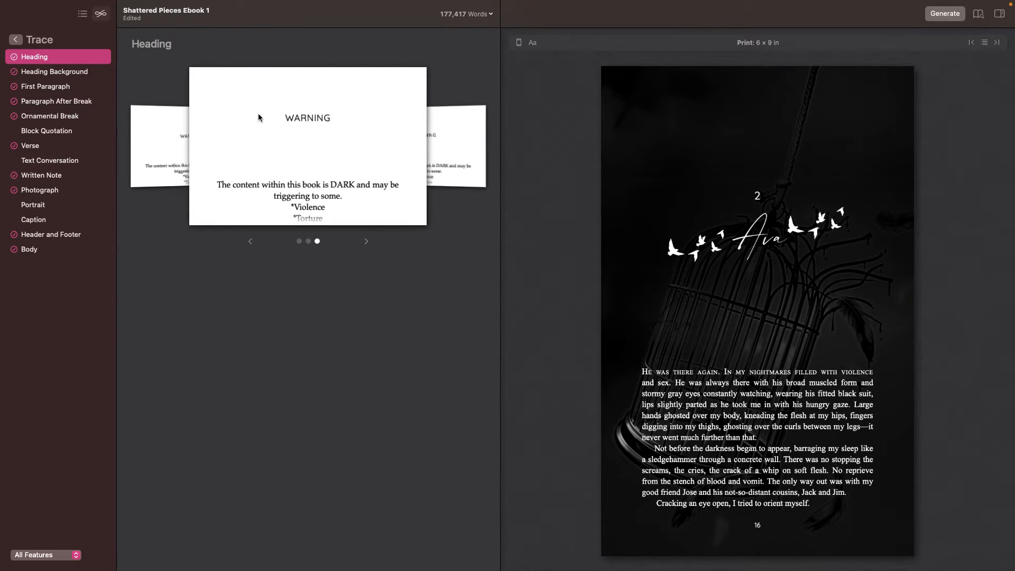
mouse_move(926, 313)
mouse_move(545, 256)
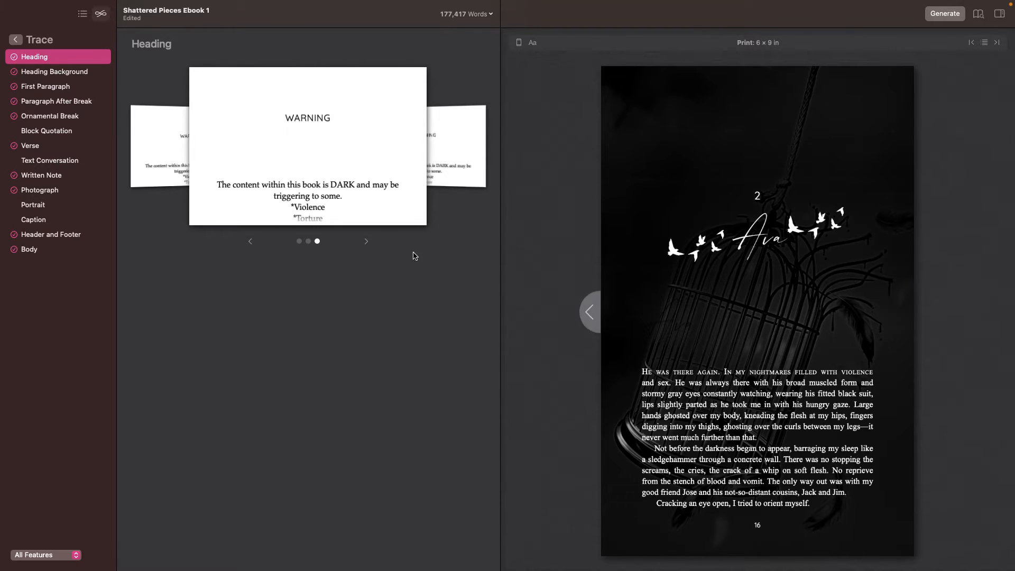
click(364, 241)
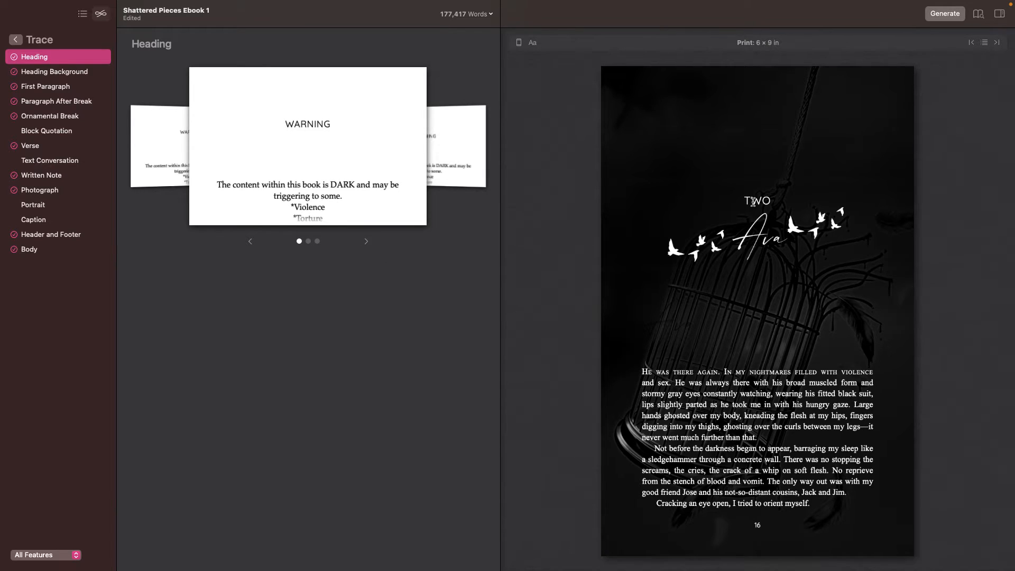
click(366, 241)
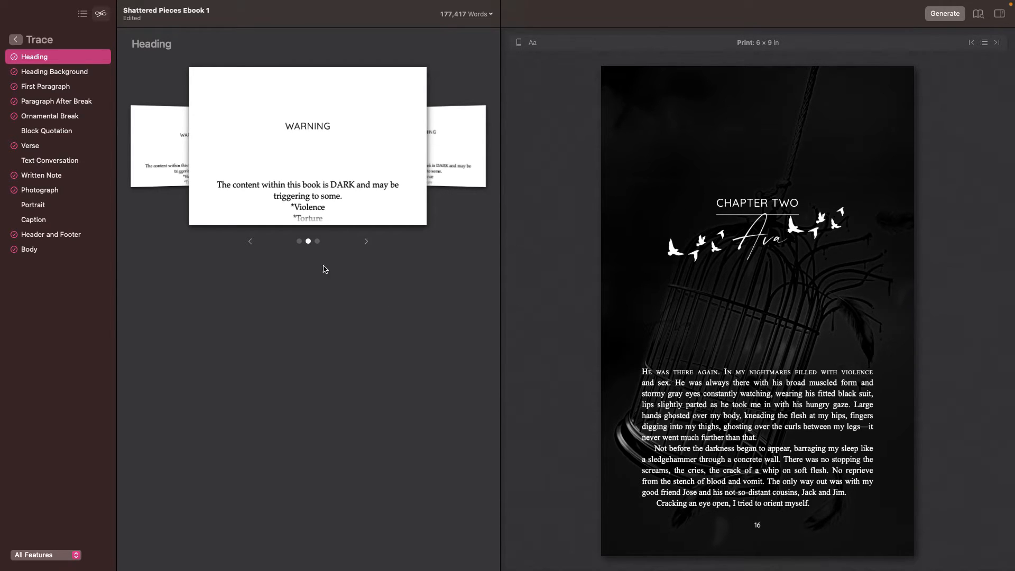
click(251, 242)
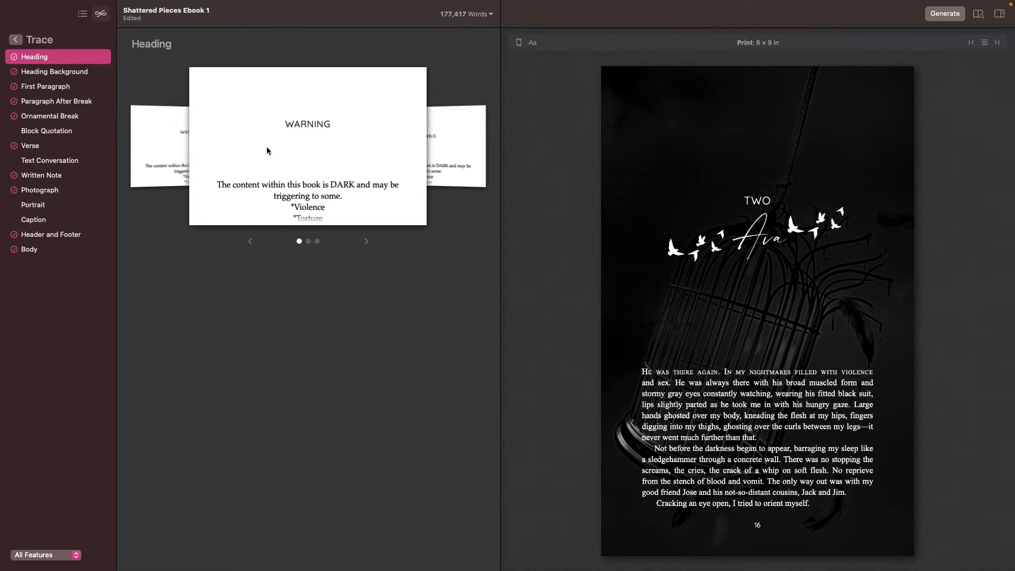
- Open Trace's heading background settings and try Image 1's extent and span options, leaving it single-page and full bleed
click(33, 73)
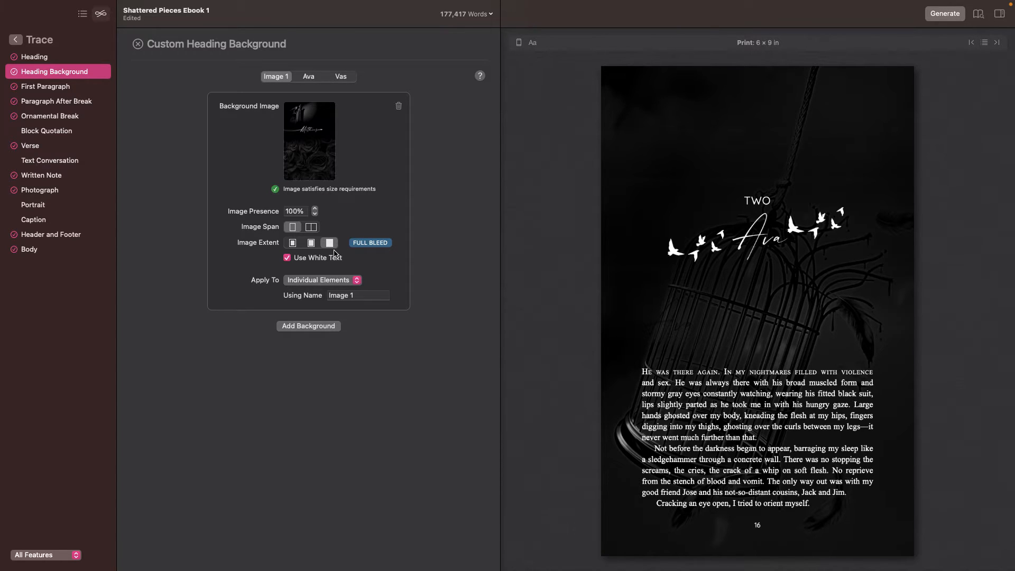
click(308, 244)
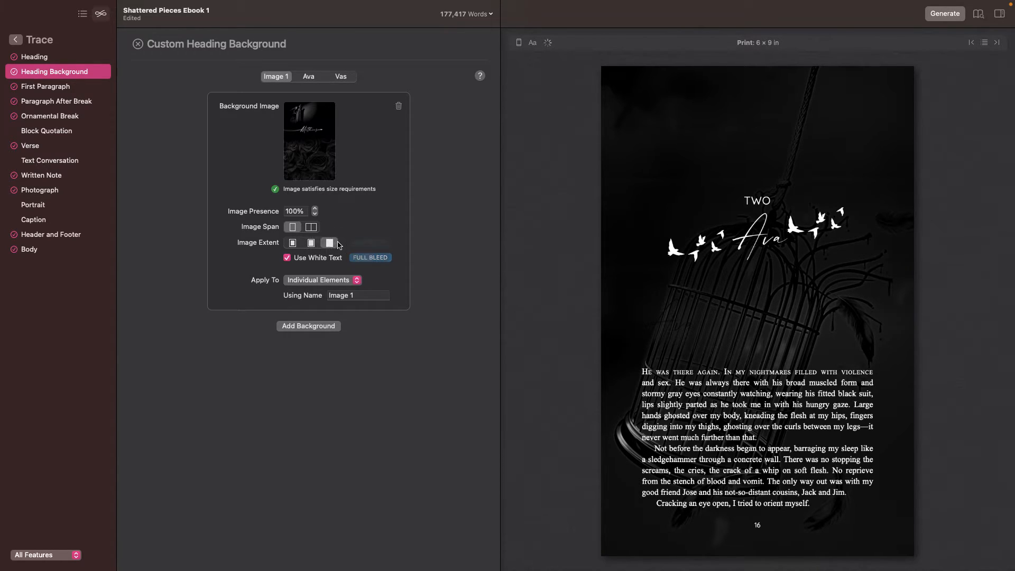
click(310, 244)
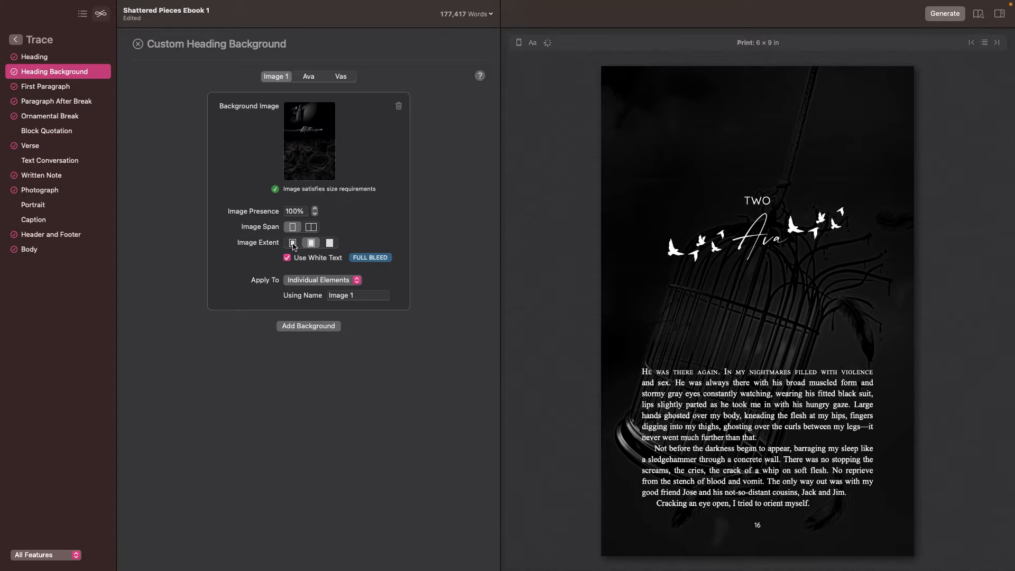
click(331, 245)
click(311, 244)
click(330, 244)
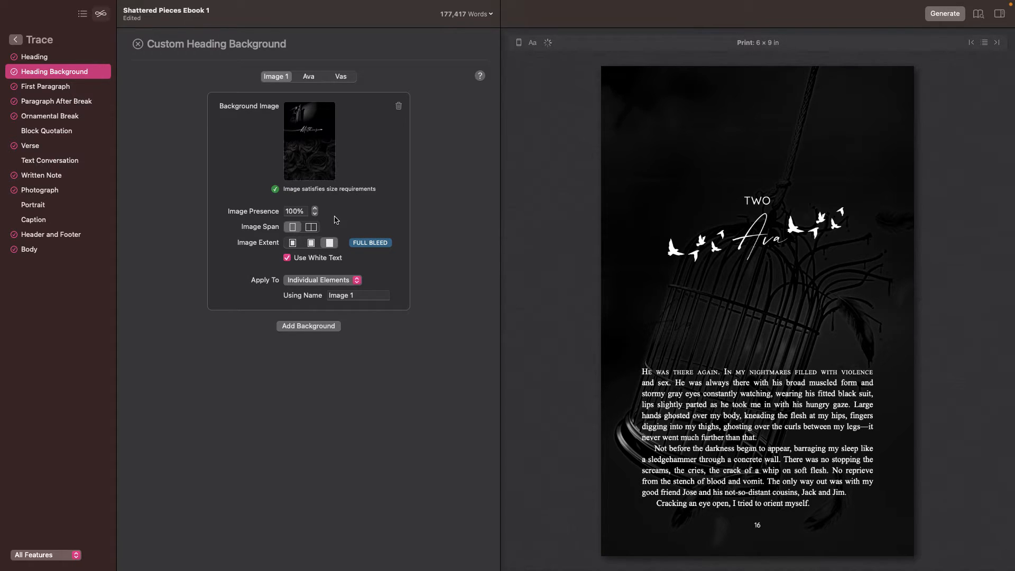
click(313, 229)
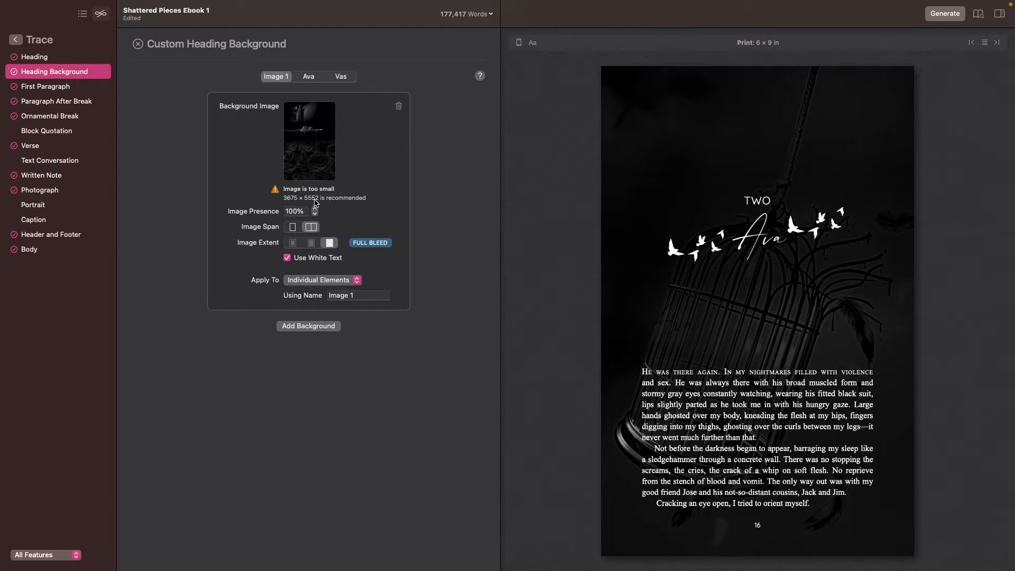
click(296, 229)
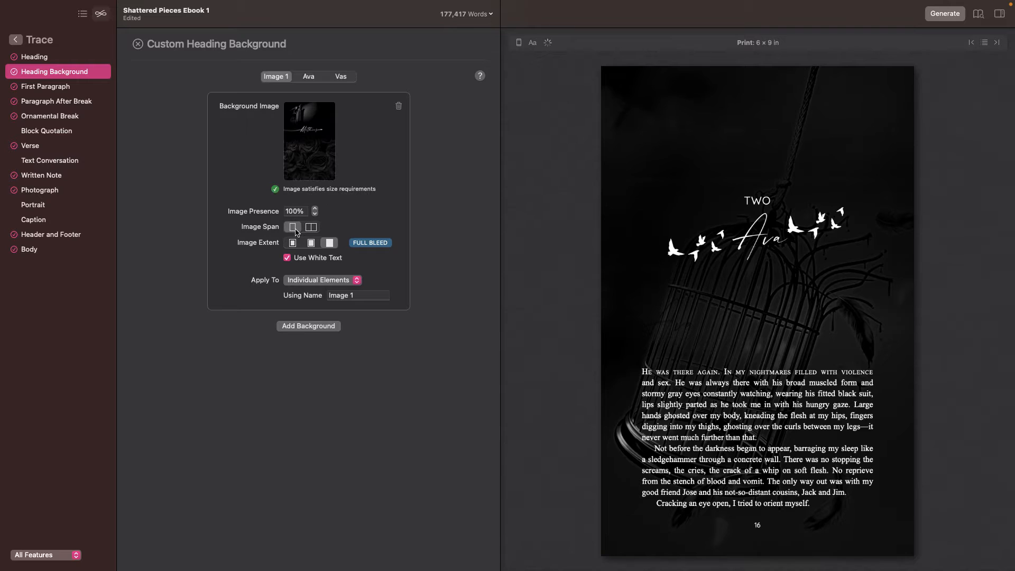
- Try lower image presence values on the Image 1 background and bring it back to 100%
click(315, 213)
click(315, 214)
click(315, 213)
click(315, 213)
click(315, 214)
click(315, 209)
click(315, 209)
click(316, 208)
click(316, 209)
click(315, 209)
click(315, 209)
- Lower the Ava background's image presence to 40% and check Chapter Two's opening page in the print preview
click(313, 78)
click(315, 214)
click(316, 214)
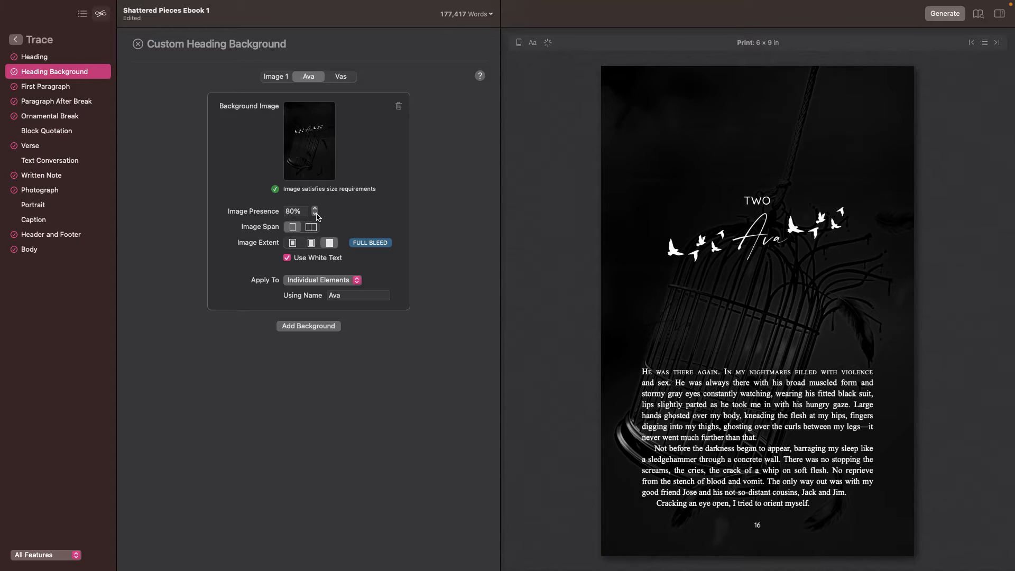
click(316, 214)
click(316, 213)
click(315, 214)
click(316, 213)
click(640, 155)
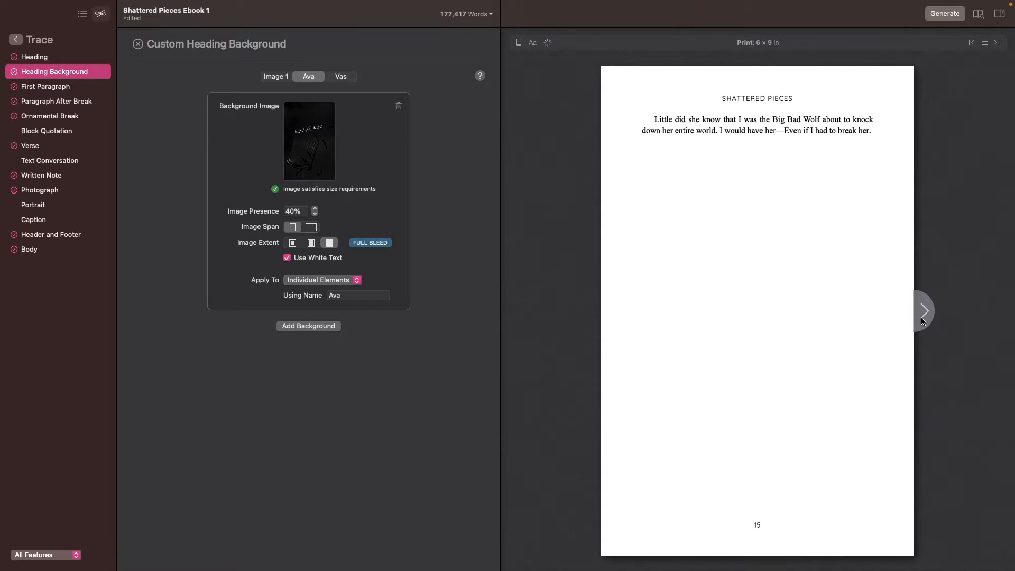
click(923, 320)
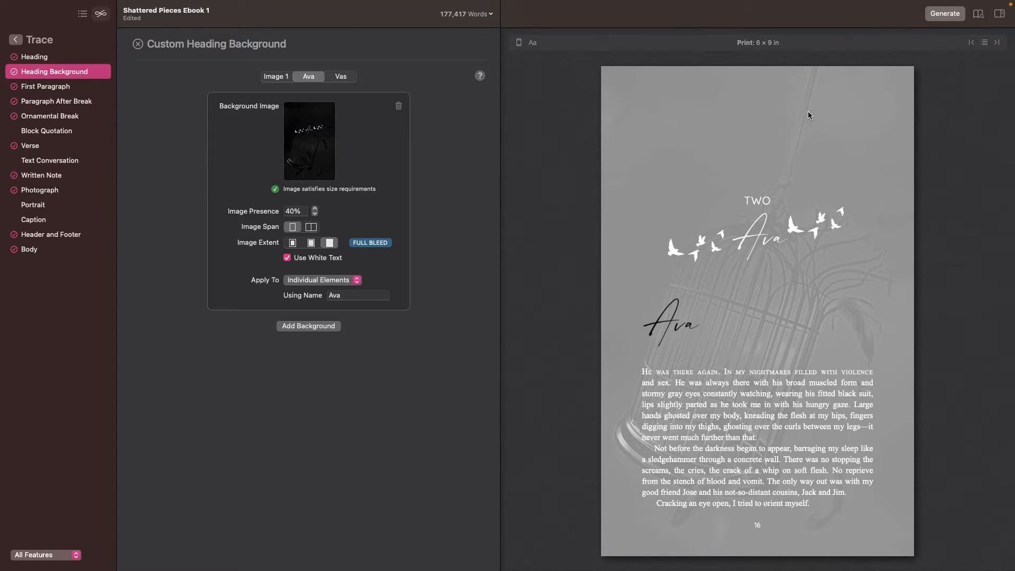
- Set the Ava background's image presence to 100%
click(298, 212)
text(100)
key(Return)
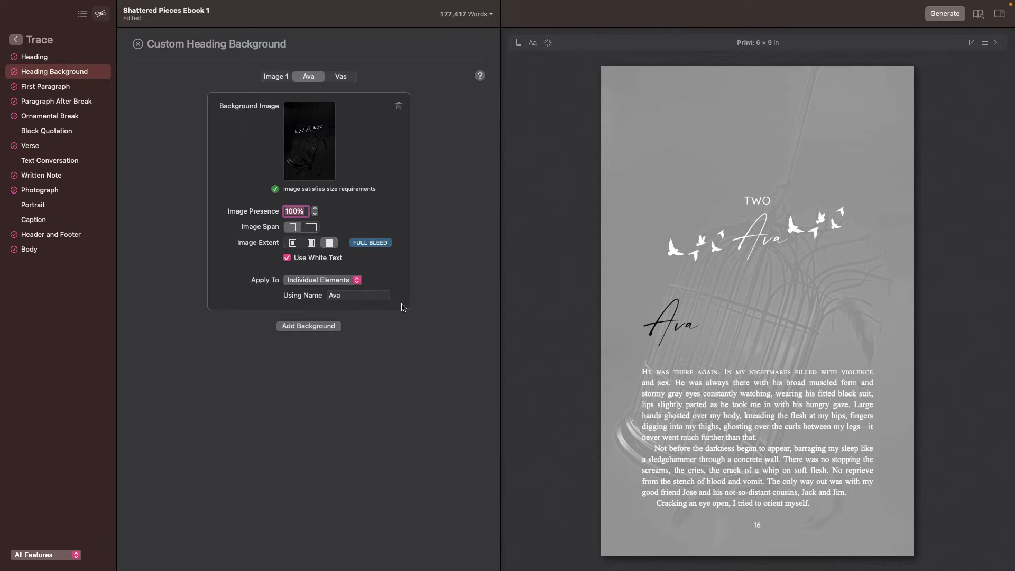
- Look at where the Ava background can be applied and try applying it to All Parts
click(319, 282)
click(318, 282)
click(345, 297)
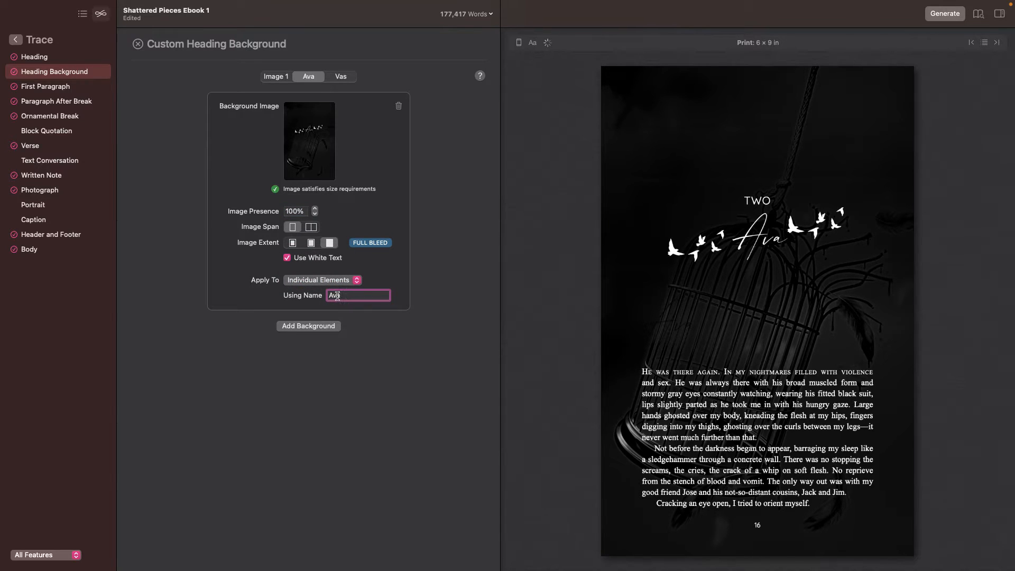
click(321, 280)
click(320, 265)
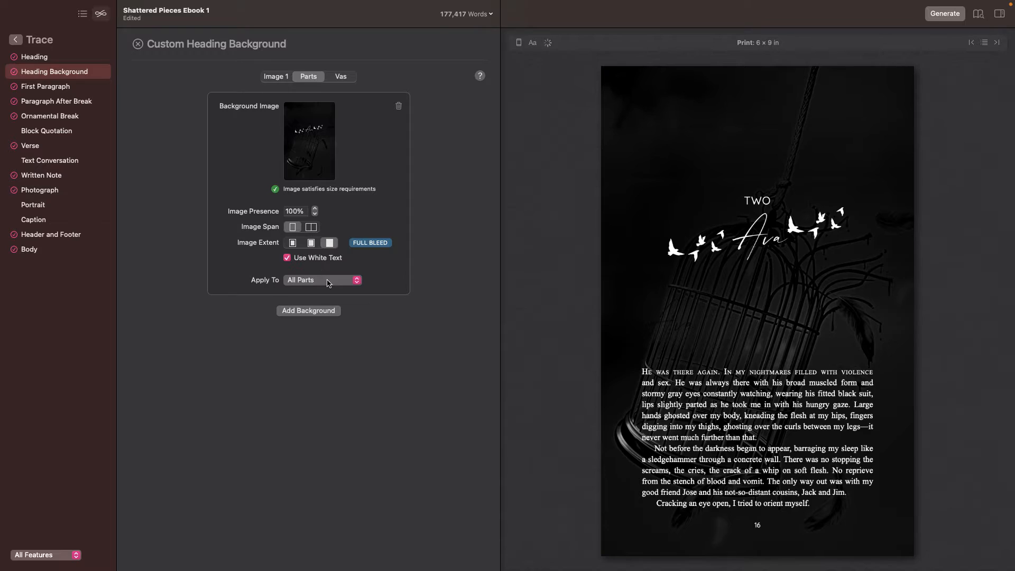
- Apply the cage background to Individual Elements and name it Ava
click(327, 282)
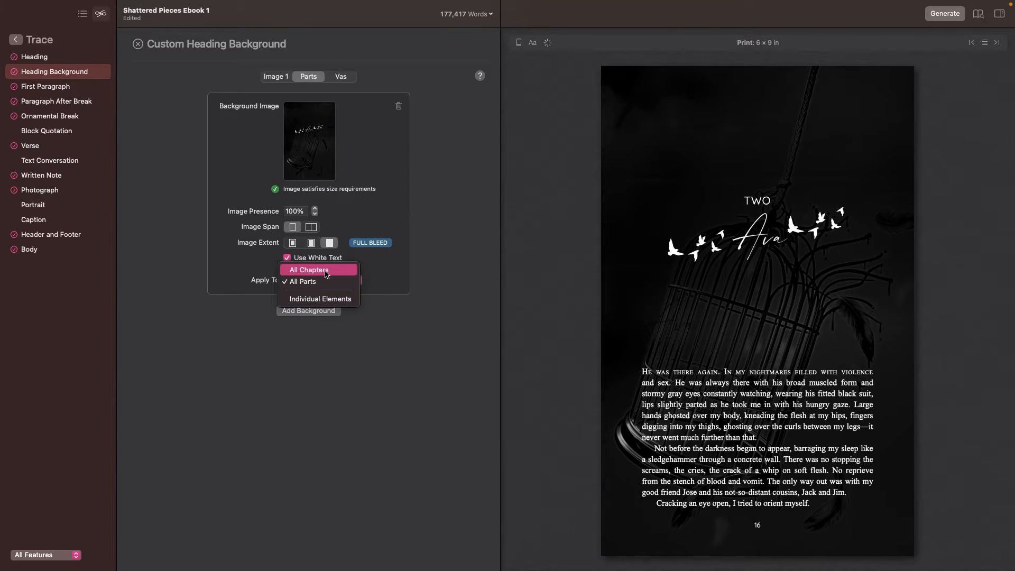
click(317, 299)
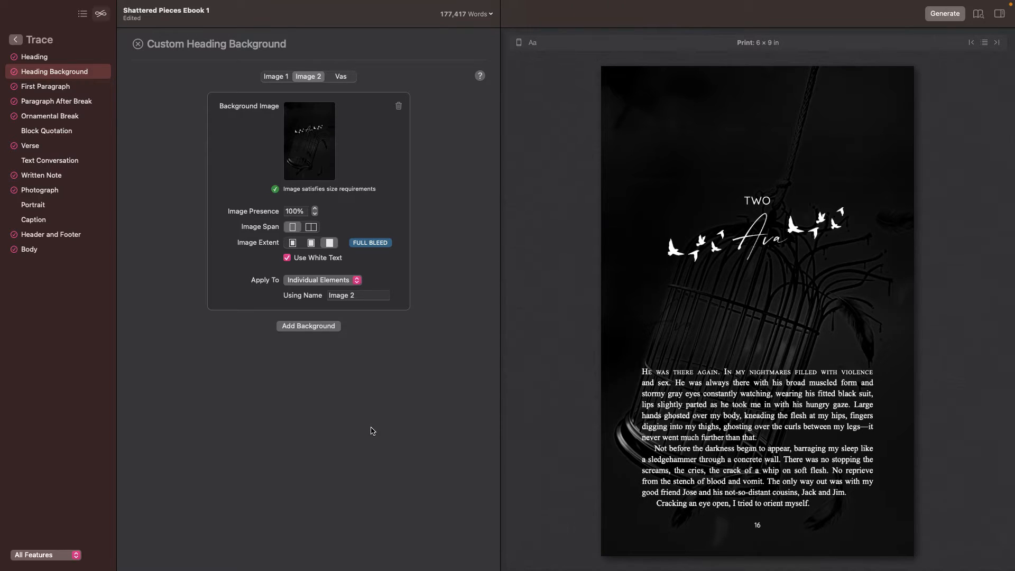
mouse_move(308, 143)
click(355, 296)
text(Ava)
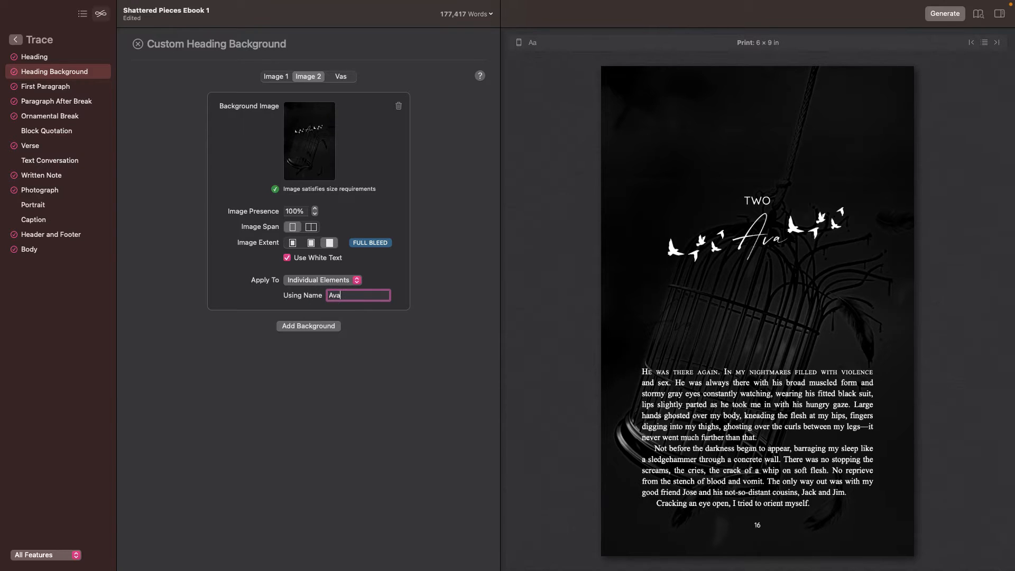
- Rename the Image 1 heading background as Matthias
click(282, 77)
drag(354, 296, 320, 290)
text(Matthias)
- Go through Trace's First Paragraph variants and choose the last one, with the opening phrase in sans-serif capitals
click(44, 86)
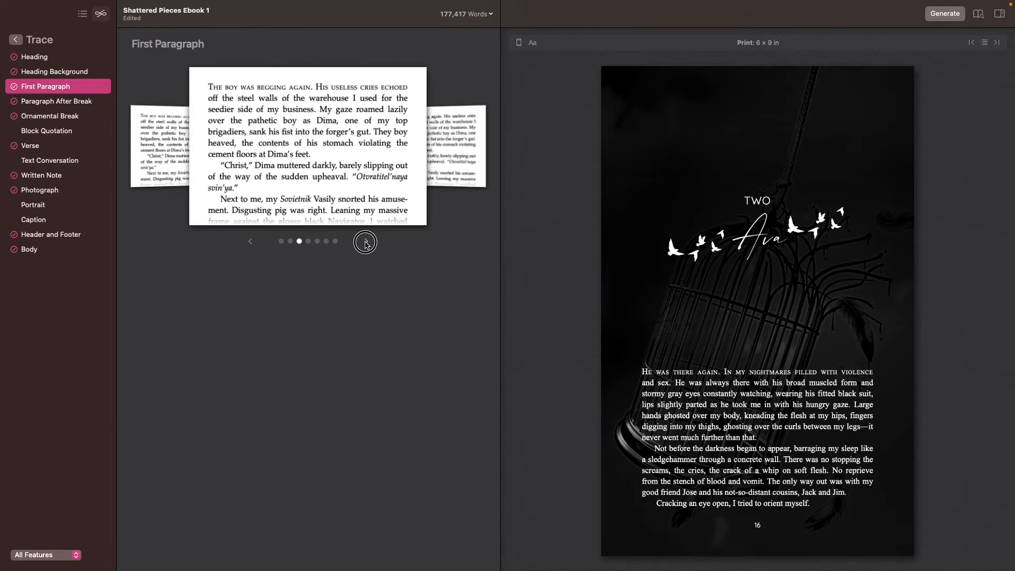
click(366, 243)
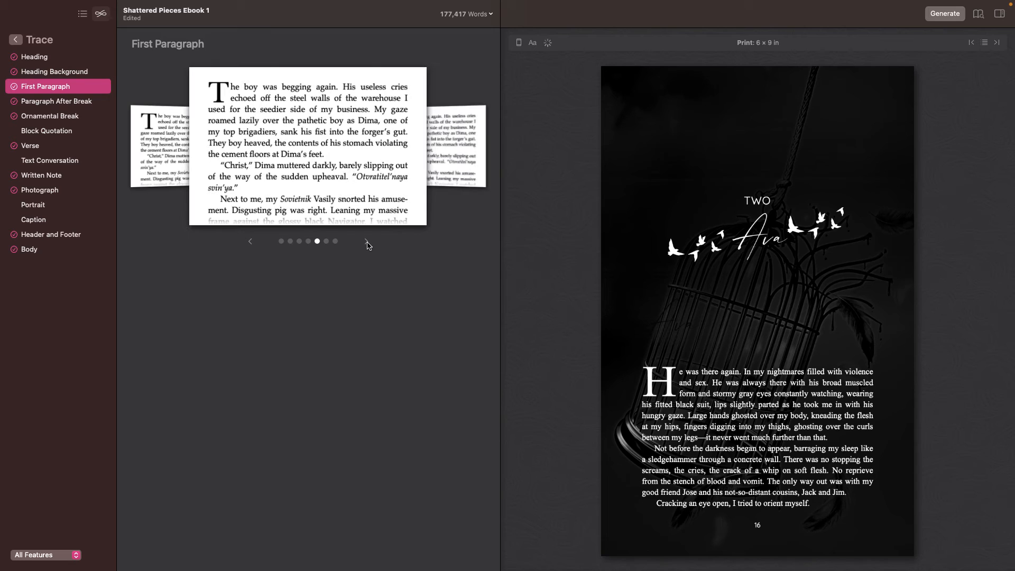
click(368, 242)
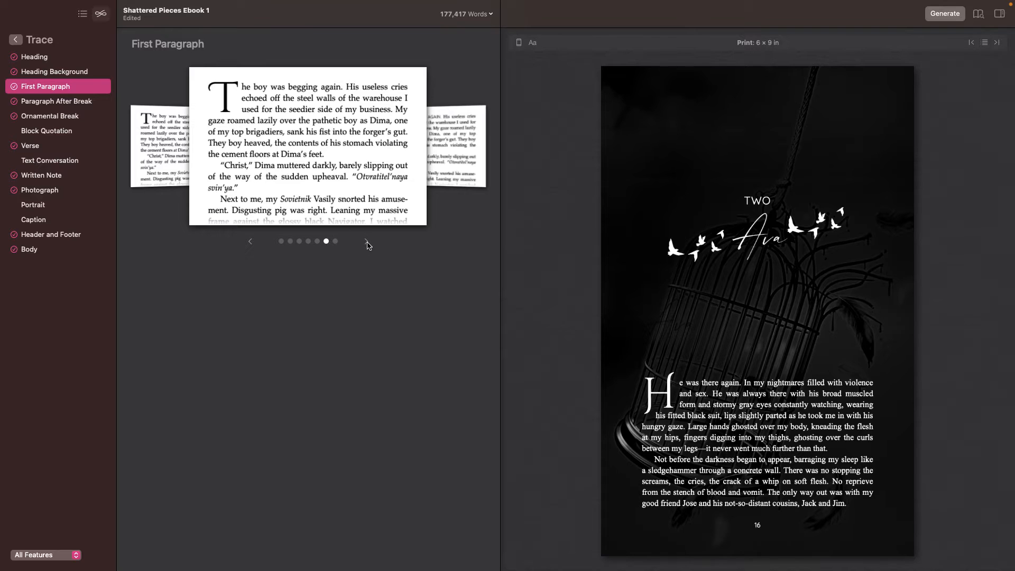
click(367, 242)
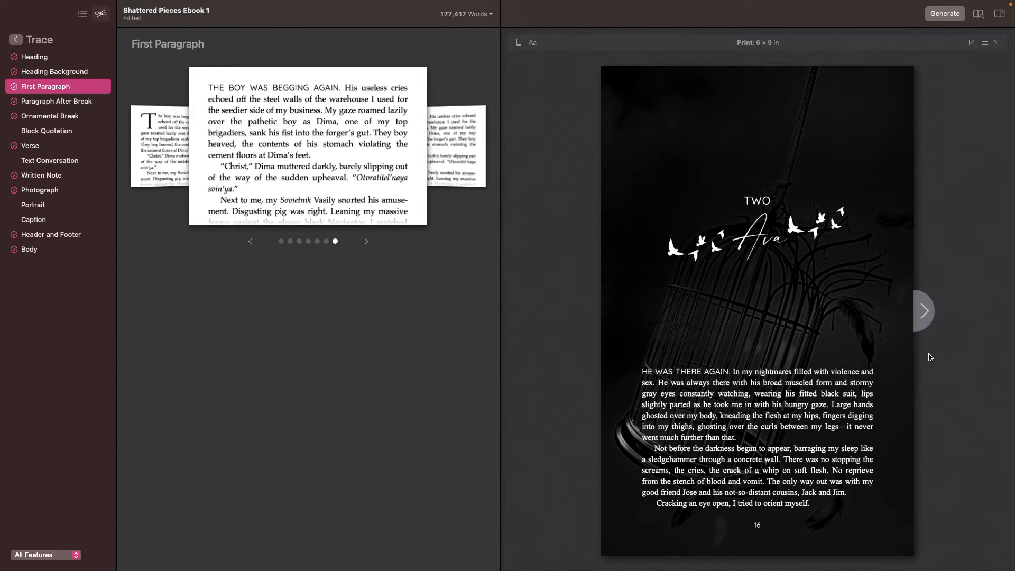
- Page forward through the print preview to Chapter Five's opening page and highlight the start of its first paragraph
click(924, 315)
click(923, 315)
click(924, 315)
click(924, 314)
click(924, 314)
click(924, 314)
click(923, 315)
click(924, 315)
click(924, 315)
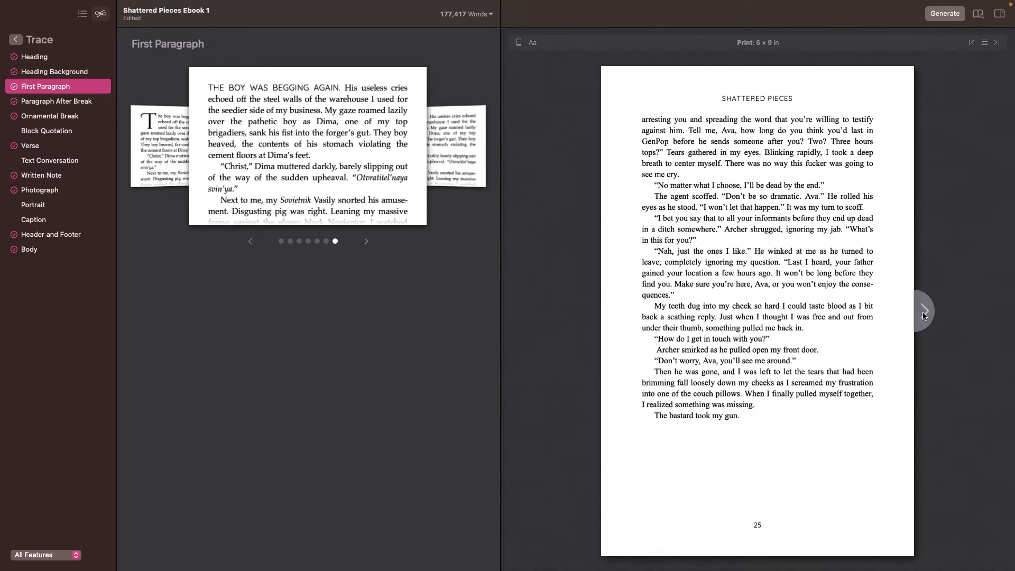
click(924, 314)
click(924, 315)
click(924, 314)
click(923, 314)
click(924, 315)
click(924, 315)
click(923, 315)
click(924, 315)
click(924, 315)
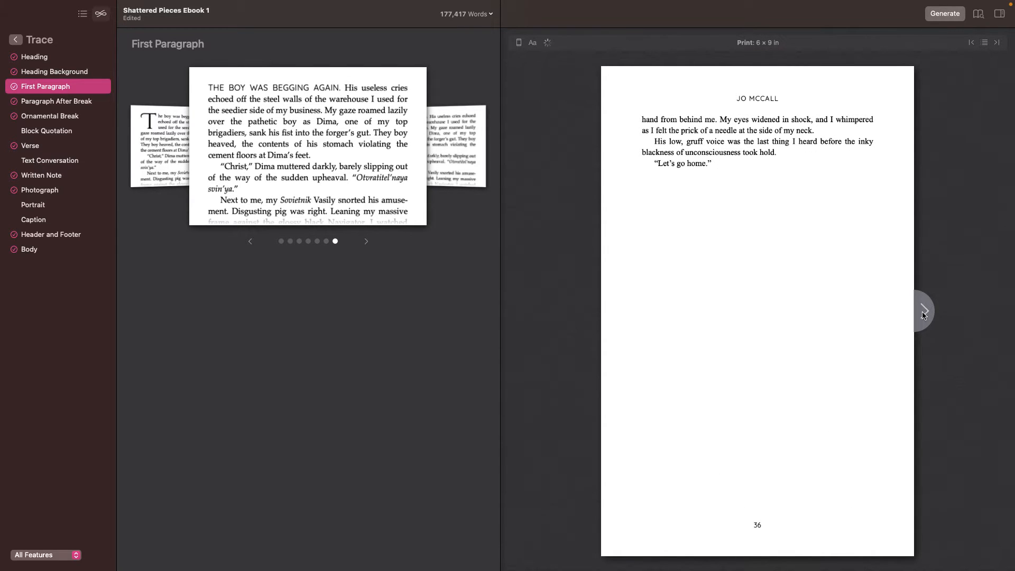
click(923, 315)
click(924, 314)
click(924, 315)
click(923, 315)
click(924, 315)
click(924, 314)
click(923, 315)
click(924, 315)
click(923, 314)
click(922, 316)
click(922, 314)
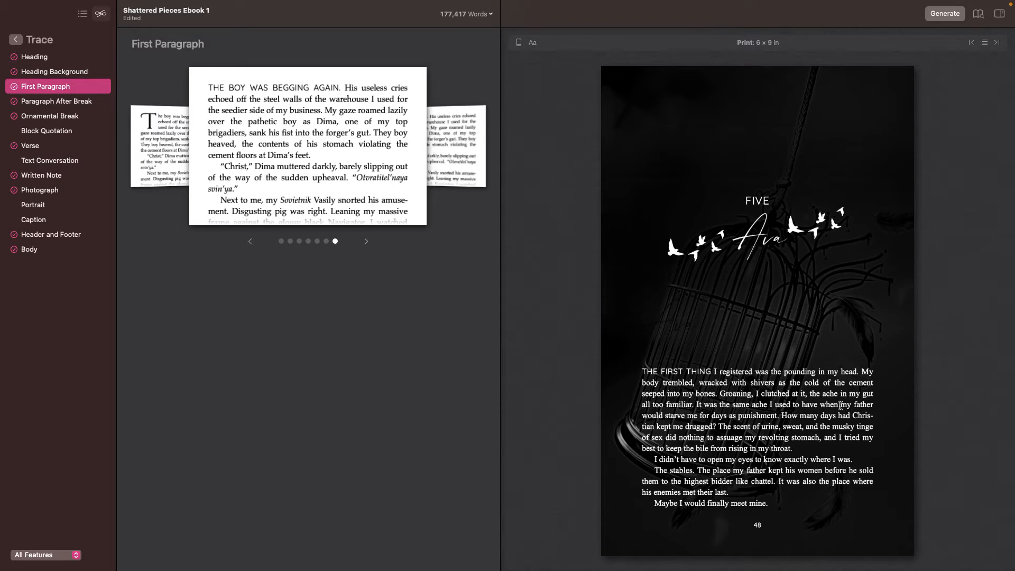
drag(713, 394, 614, 367)
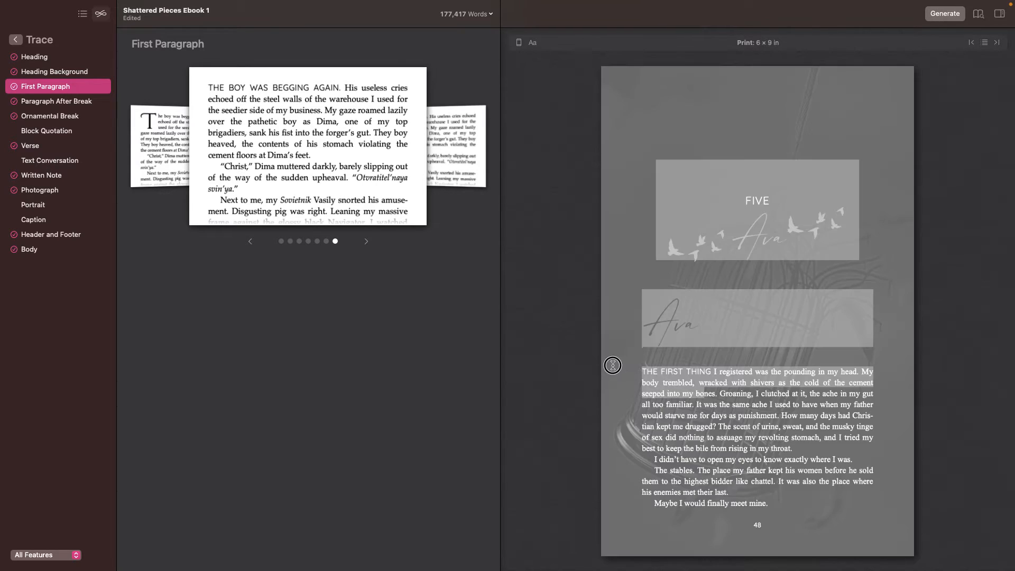
- Page back to Chapter Five's opening in the print preview and switch First Paragraph to the third variant, with small capitals across the first line
key(Left)
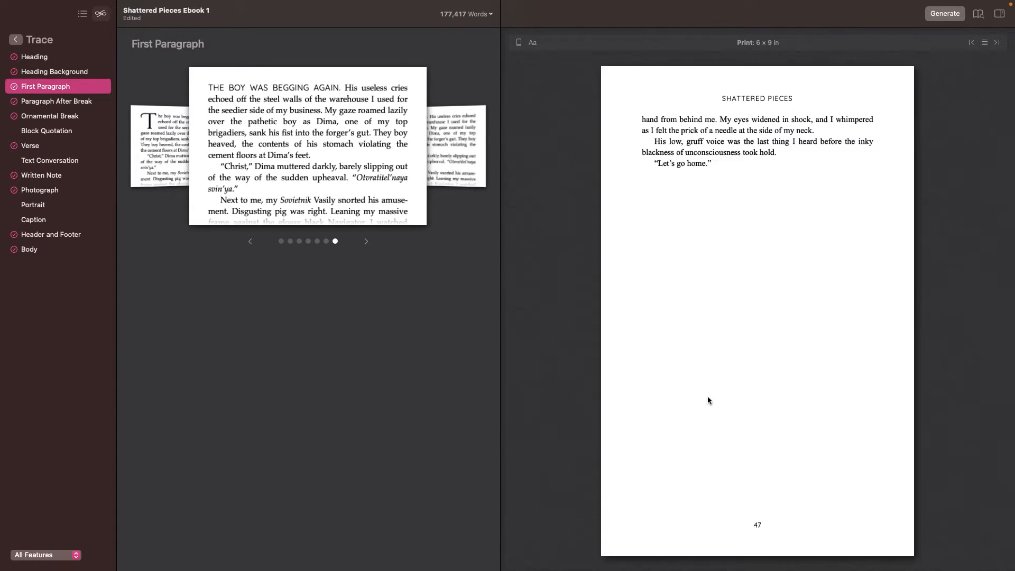
click(924, 311)
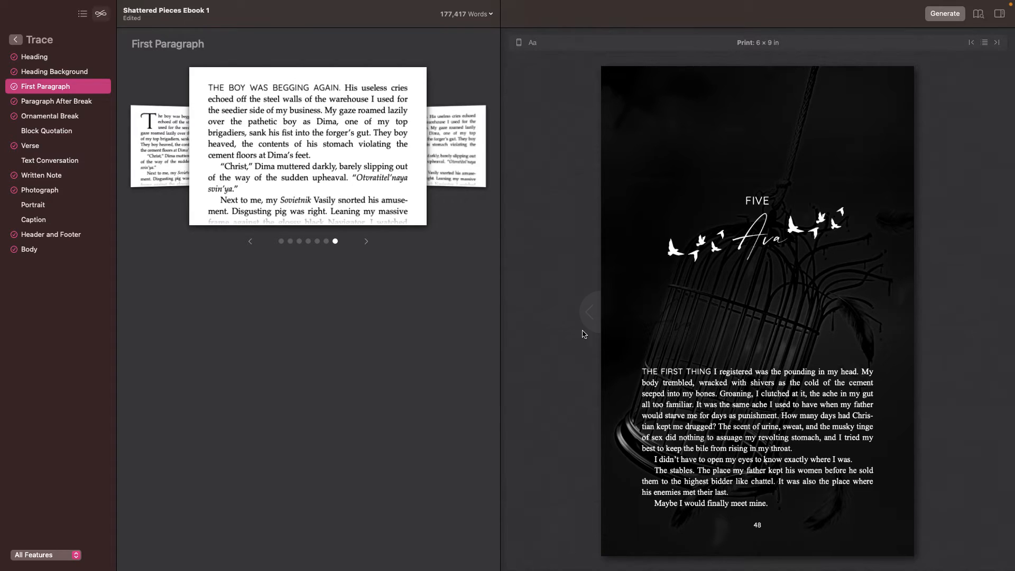
click(365, 243)
click(366, 244)
click(365, 244)
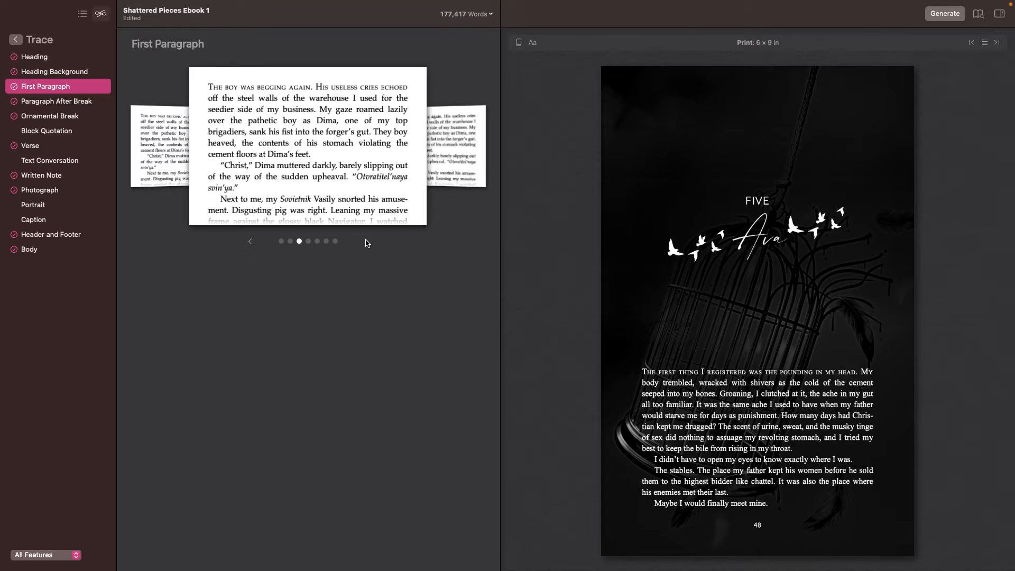
- Go through Trace's Paragraph After Break variants as far as the sixth one
click(61, 107)
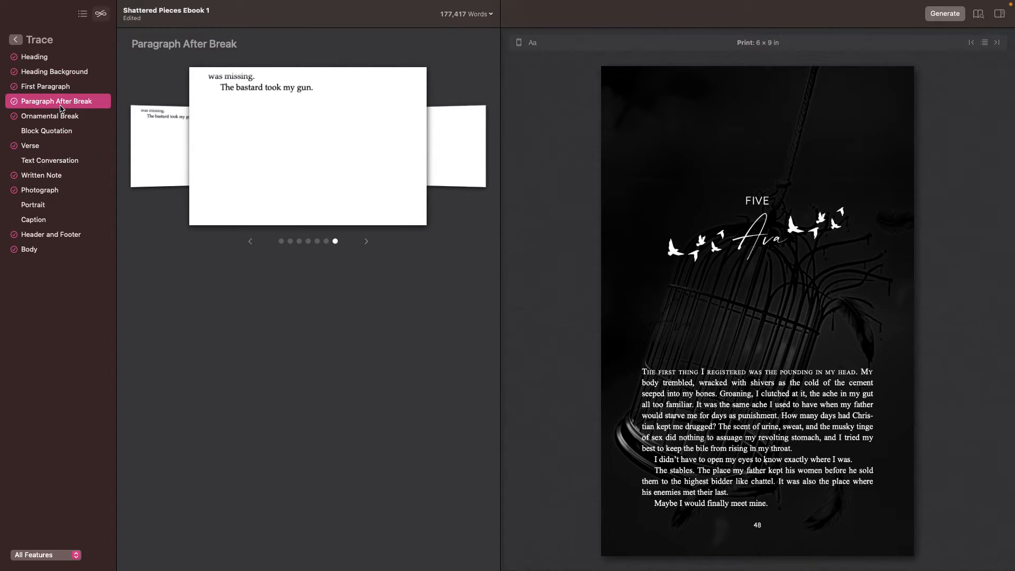
click(366, 241)
click(365, 241)
click(367, 242)
click(367, 242)
mouse_move(954, 333)
click(366, 241)
click(366, 241)
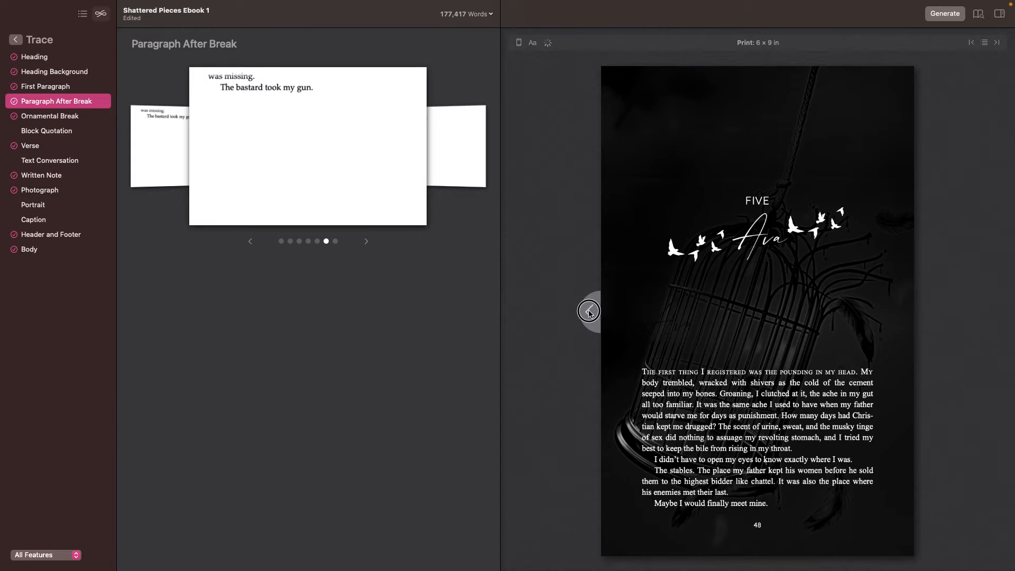
- Switch the device preview from print to Kindle Paperwhite
click(516, 43)
click(519, 47)
click(520, 48)
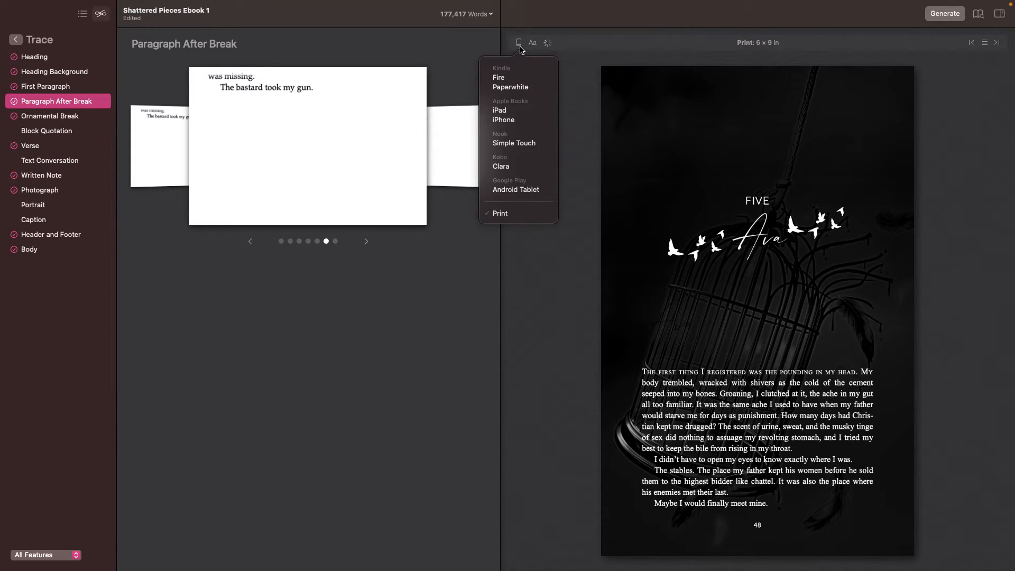
click(508, 87)
- Page through the Paperwhite preview to the scene break with the ornament and examine the paragraph that follows it
click(916, 311)
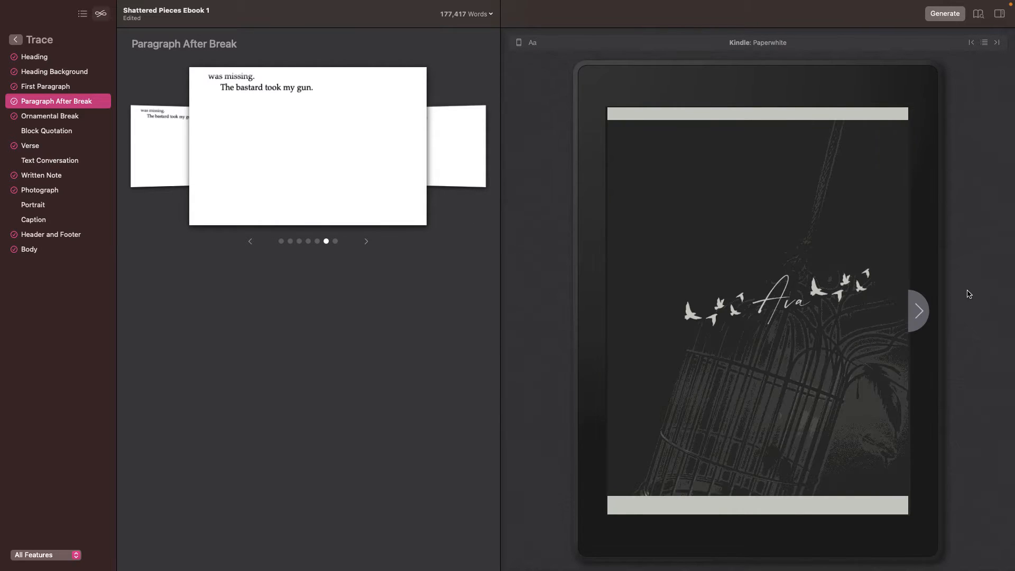
click(915, 310)
click(915, 311)
click(915, 311)
click(915, 311)
click(915, 311)
click(915, 311)
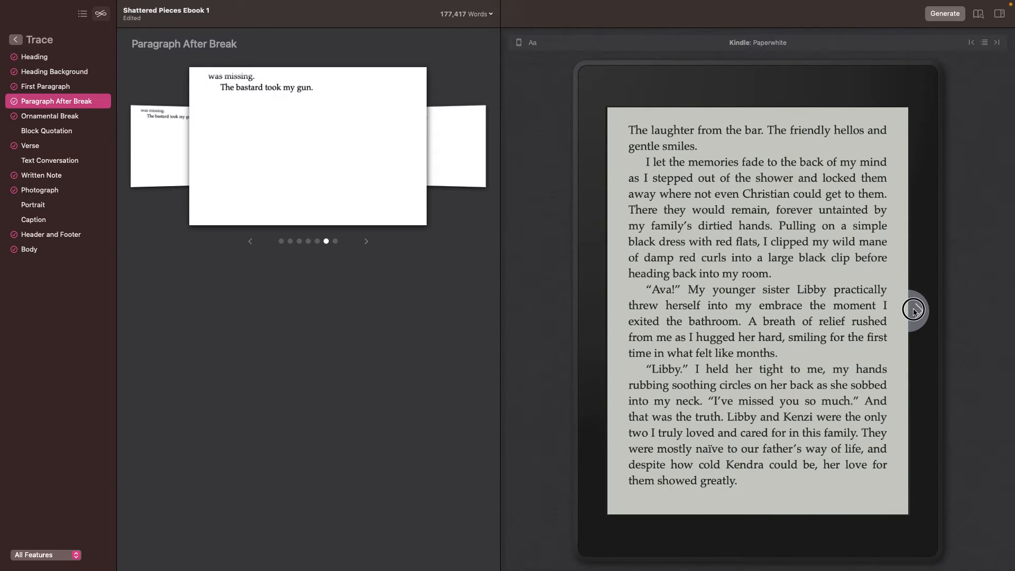
click(916, 311)
click(595, 311)
click(595, 310)
click(594, 311)
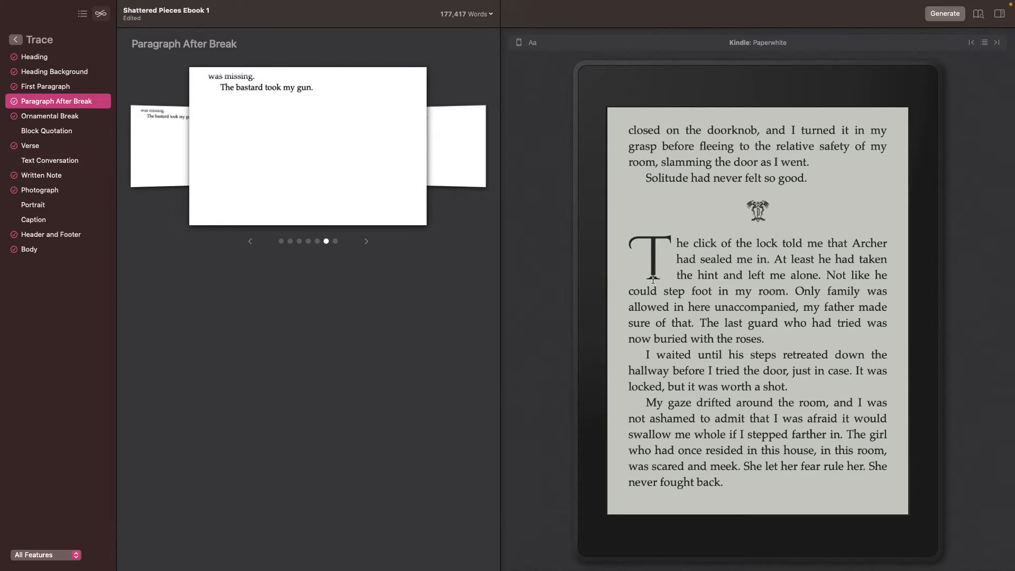
- Set Paragraph After Break to the third variant, with the first line in small capitals
click(250, 242)
click(250, 242)
click(250, 242)
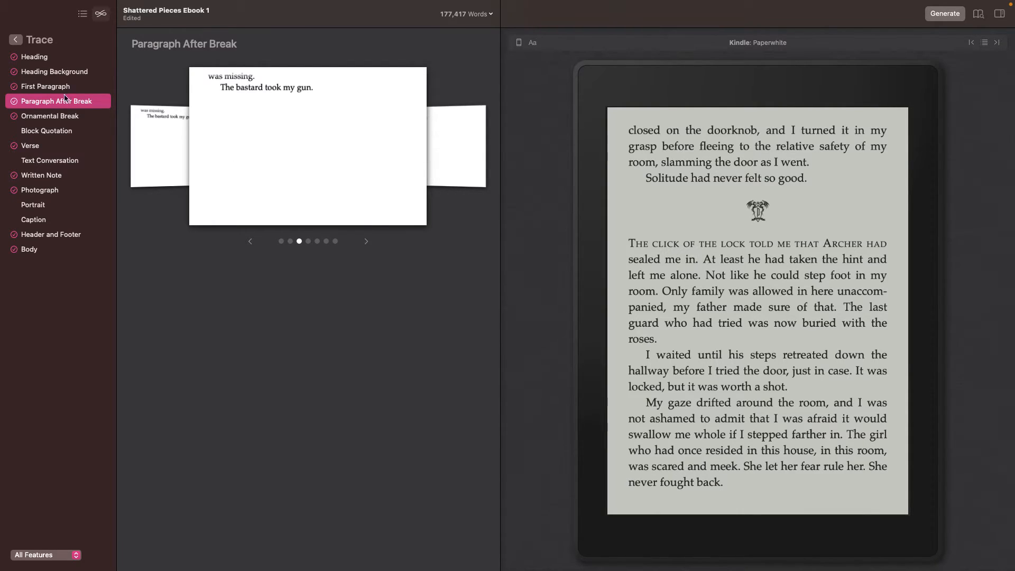
- Review Trace's Ornamental Break, Block Quotation and Verse settings, paging through the Paperwhite preview for examples
click(58, 117)
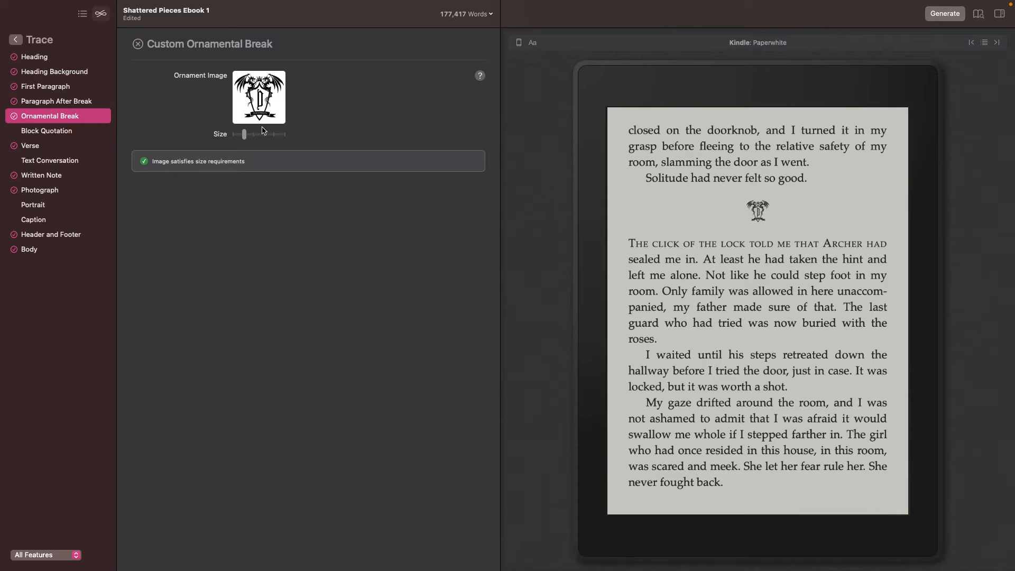
click(59, 137)
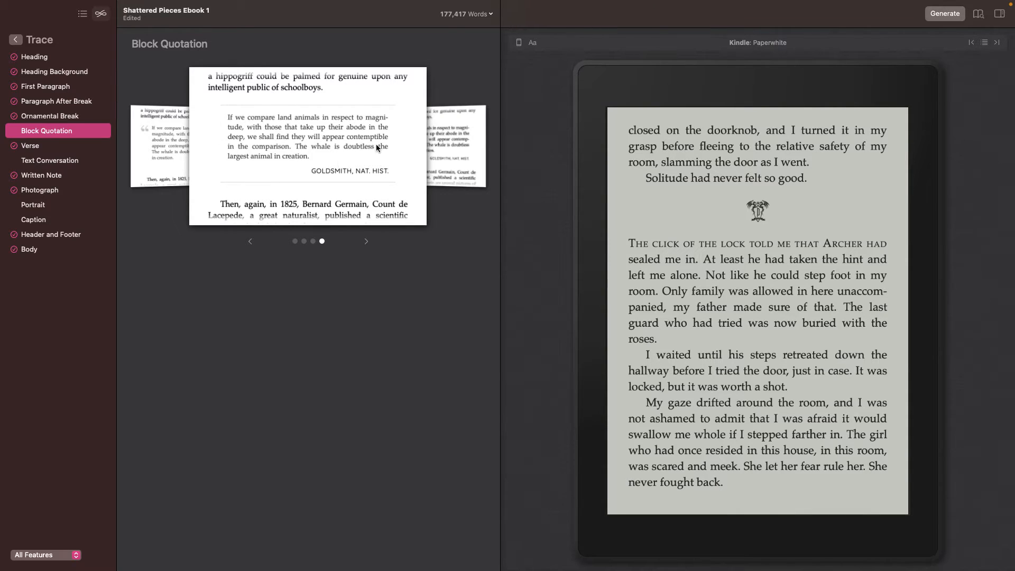
click(595, 313)
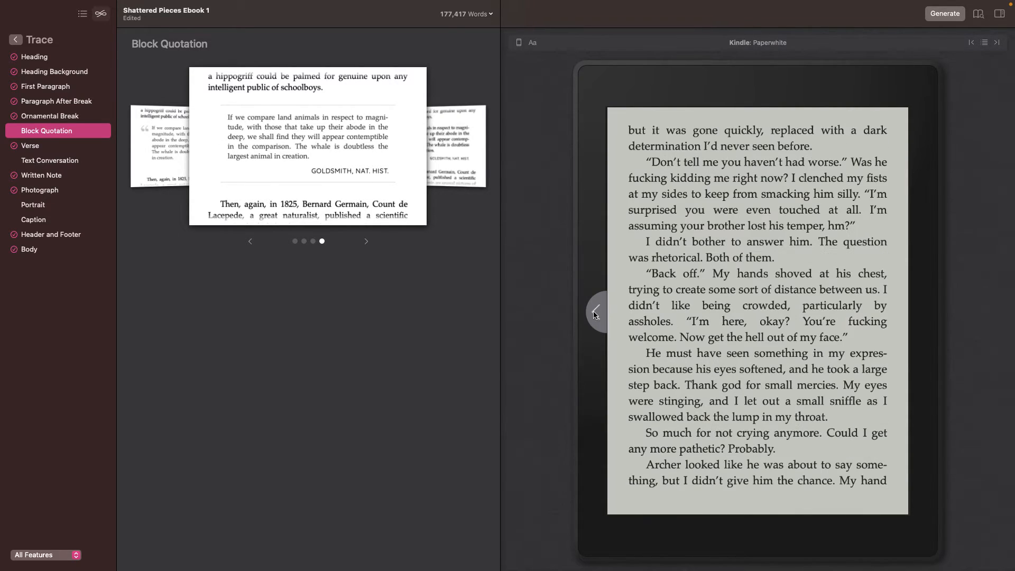
click(68, 148)
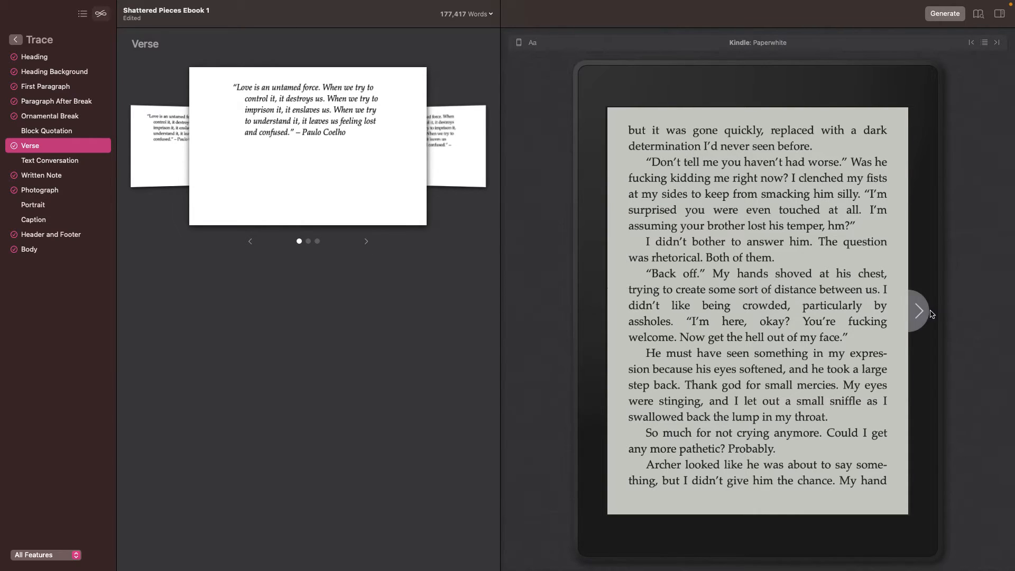
click(923, 315)
click(918, 316)
click(917, 316)
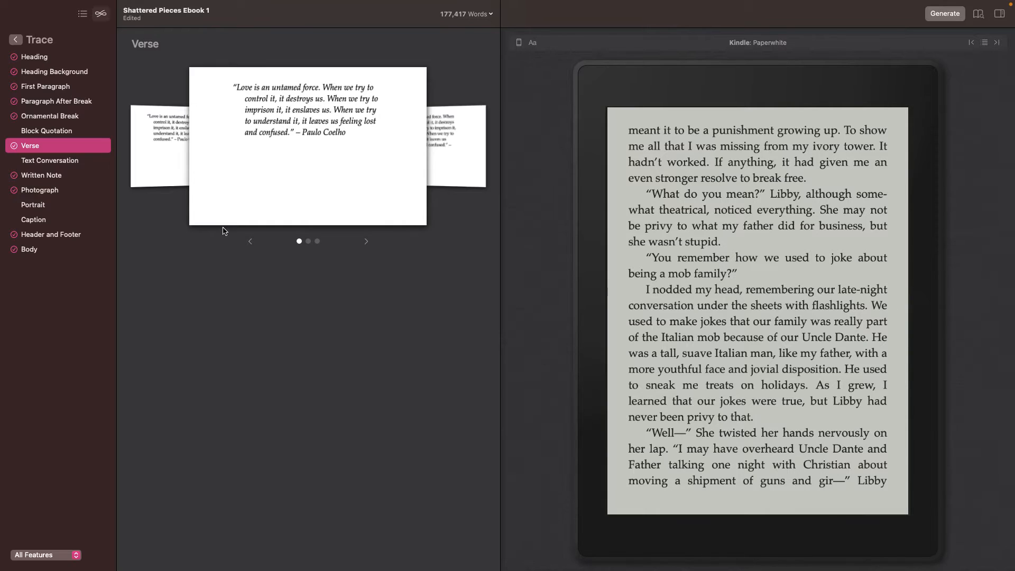
- Go through Trace's Text Conversation variants and choose the third one, with outlined bubbles and a green reply
click(37, 164)
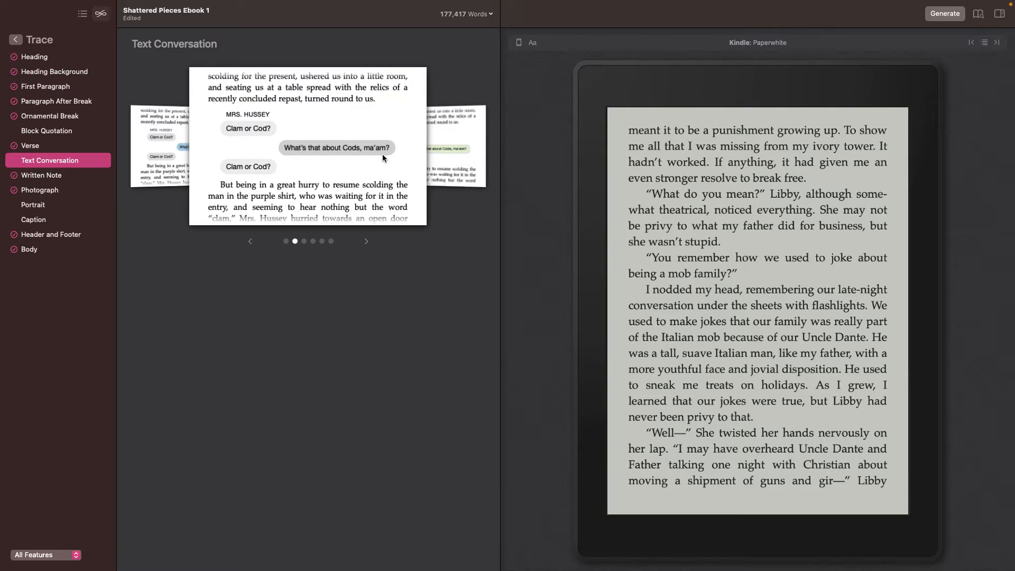
click(366, 242)
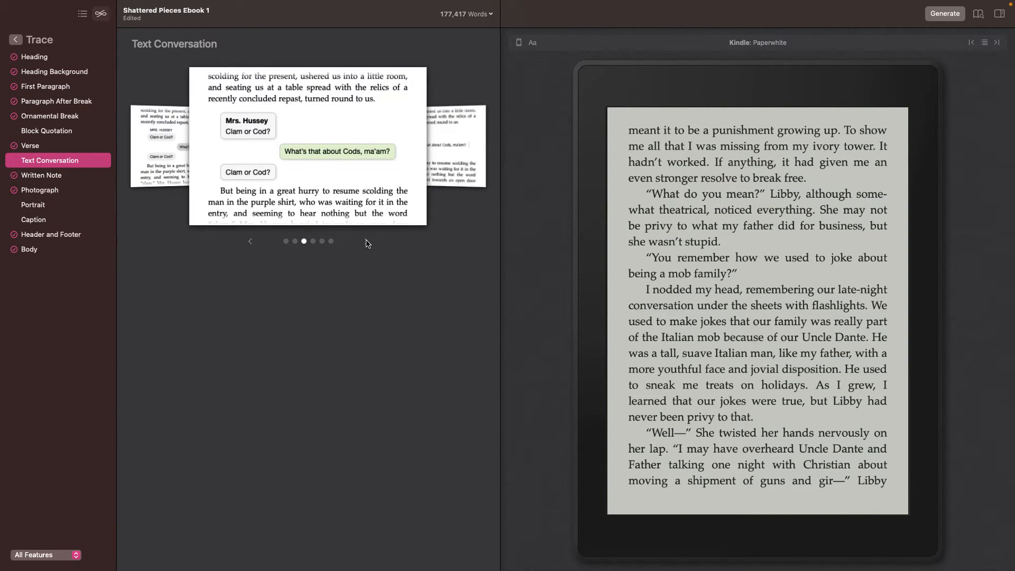
click(368, 242)
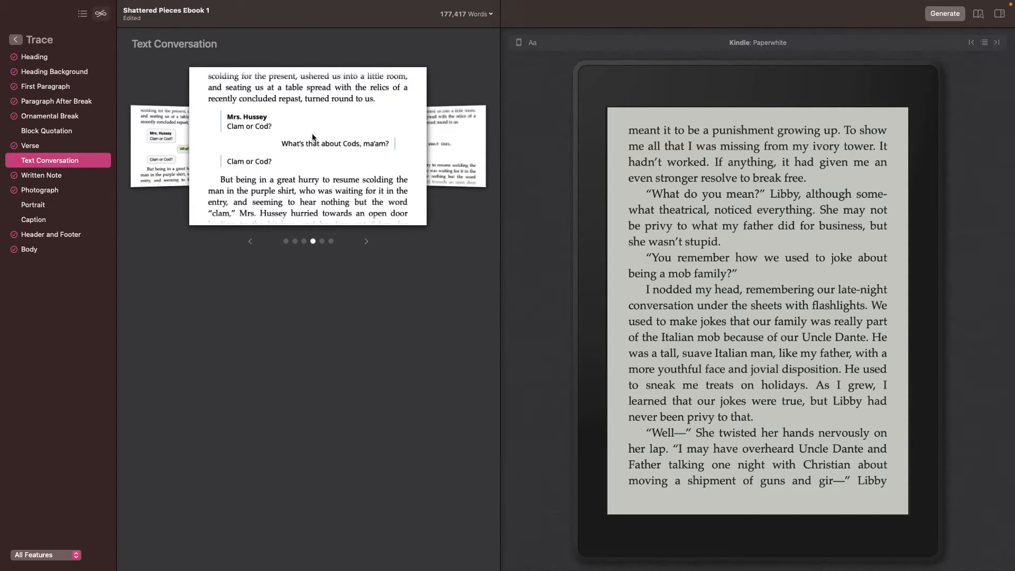
click(367, 241)
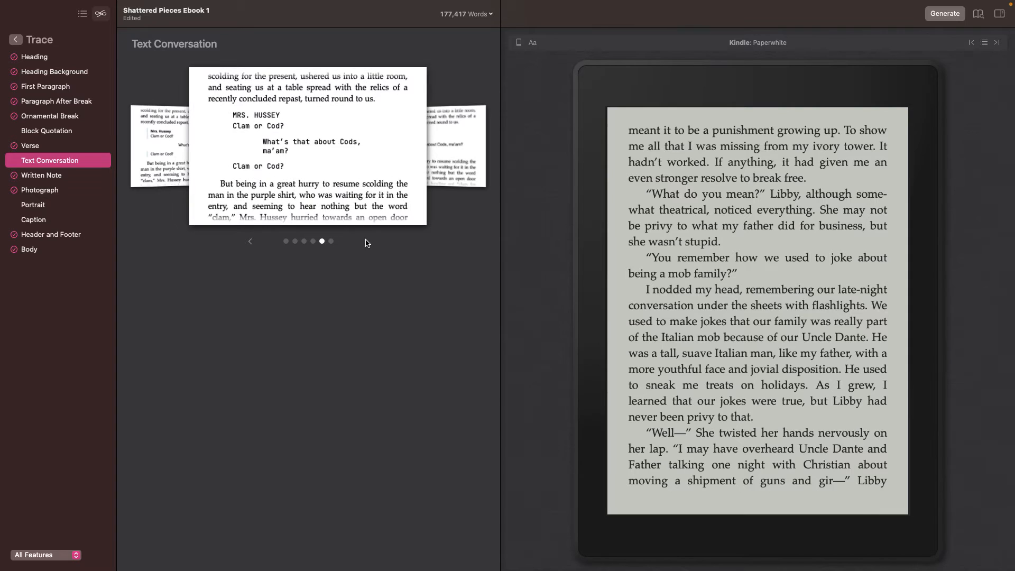
click(366, 242)
click(367, 242)
click(366, 241)
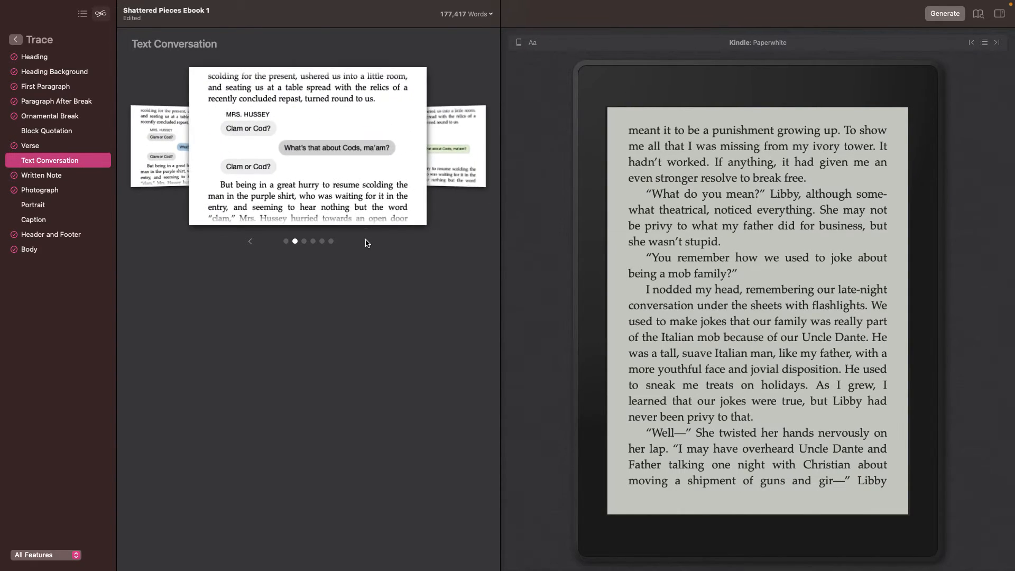
click(366, 241)
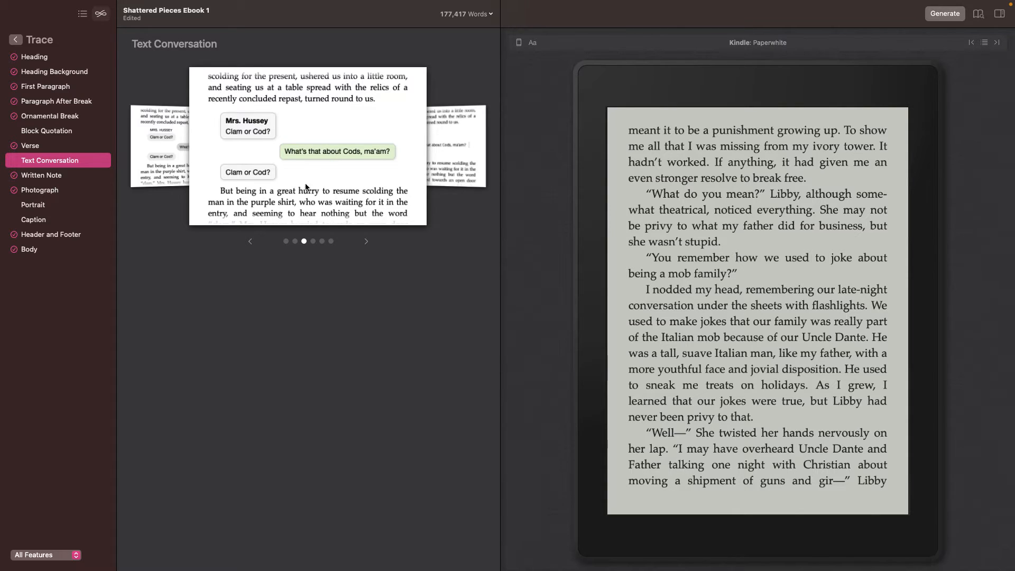
click(251, 242)
click(251, 242)
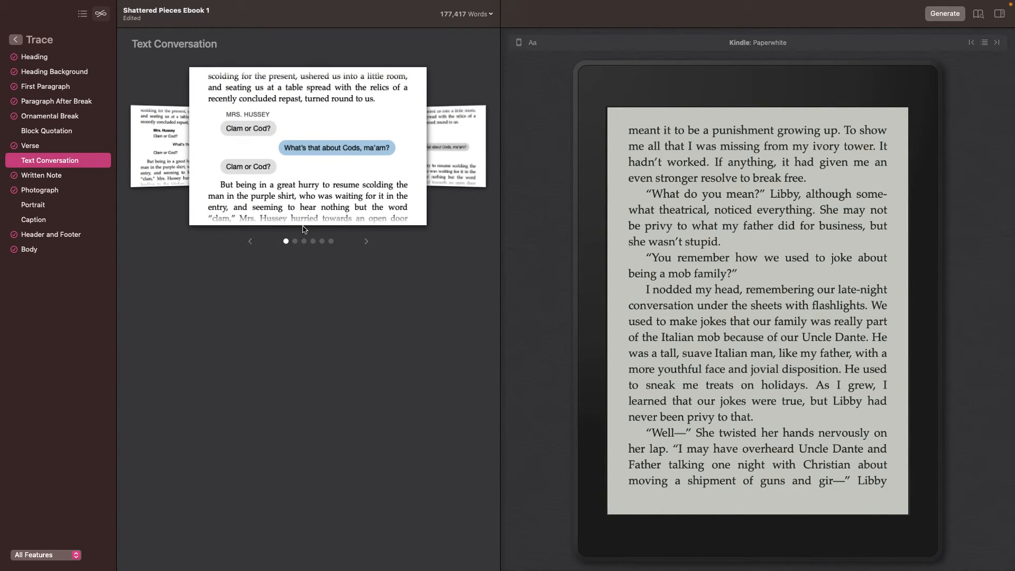
click(366, 242)
click(367, 242)
click(366, 243)
click(251, 242)
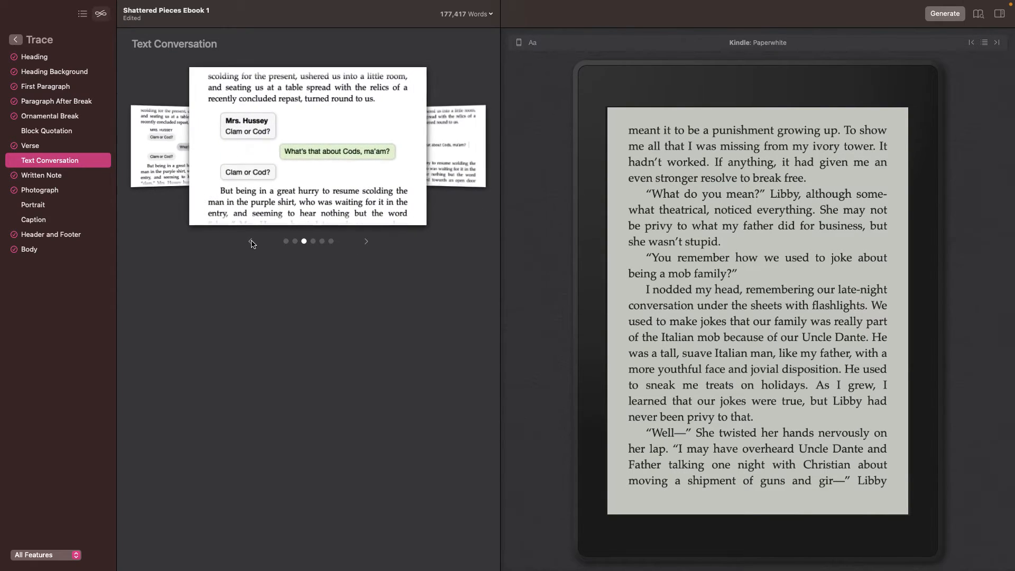
- Go through all of Trace's Written Note variants and return to the first handwriting variant
click(68, 189)
click(68, 177)
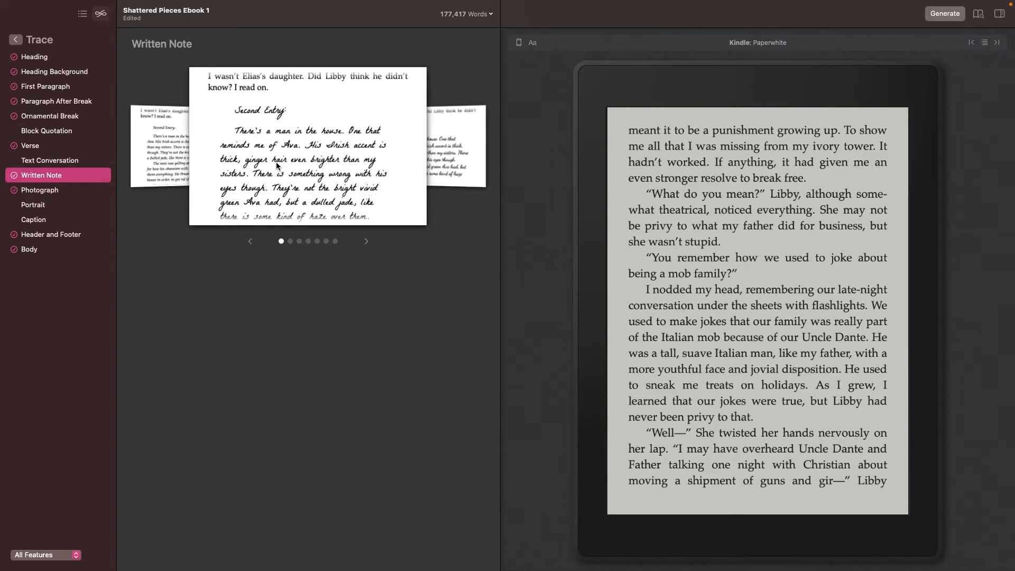
click(368, 242)
click(367, 242)
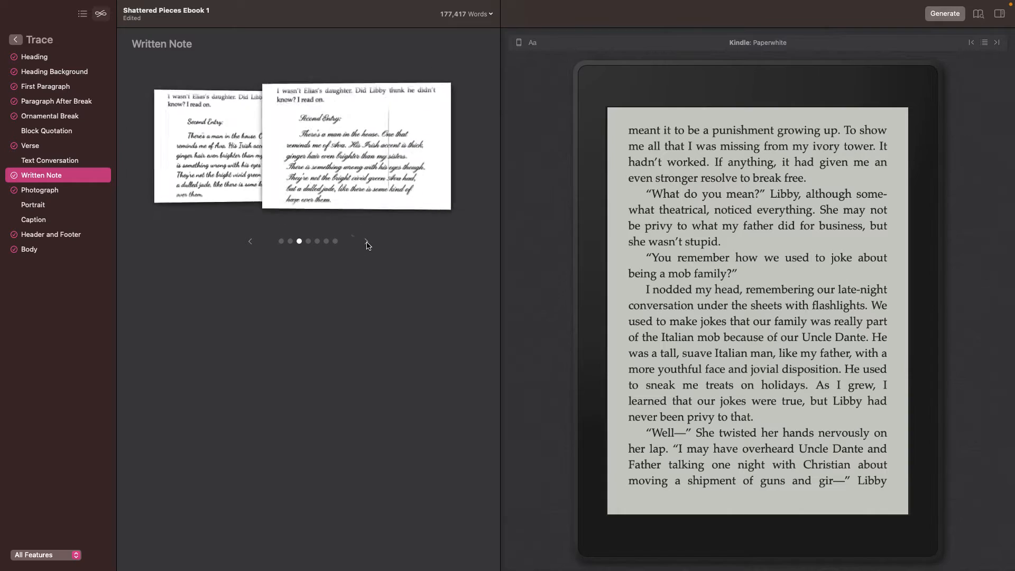
click(368, 242)
click(368, 243)
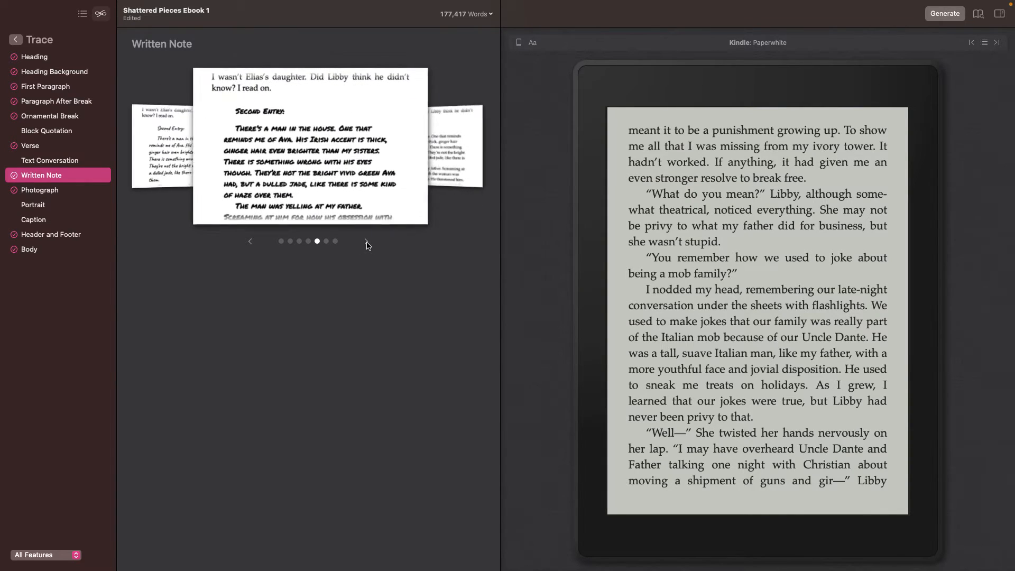
click(368, 242)
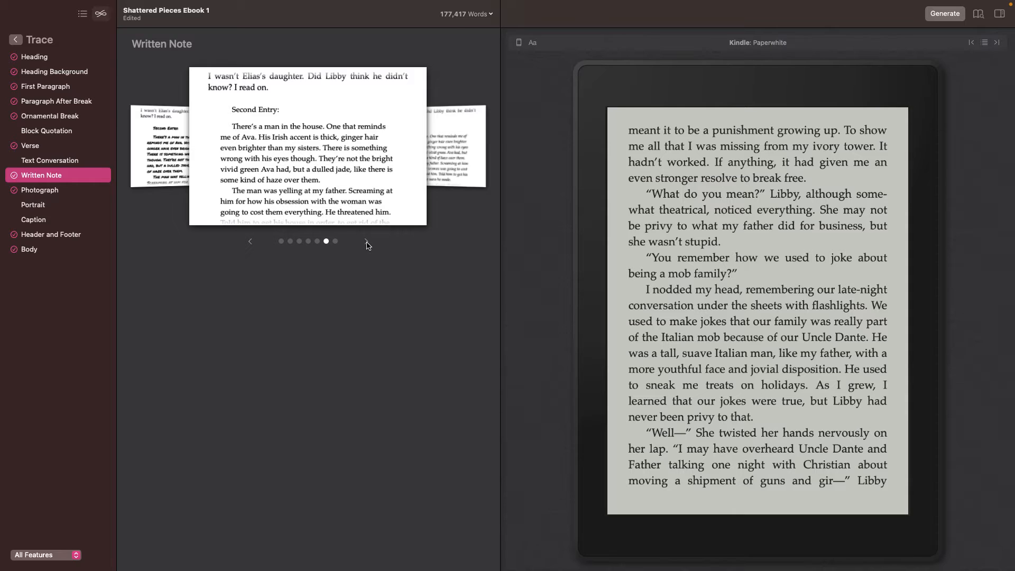
click(367, 242)
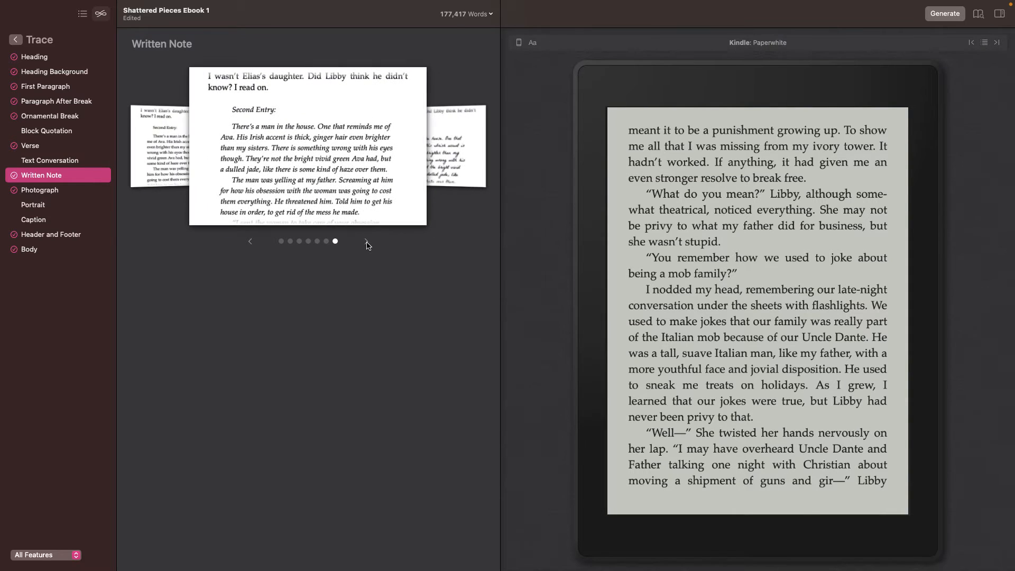
click(368, 242)
click(368, 242)
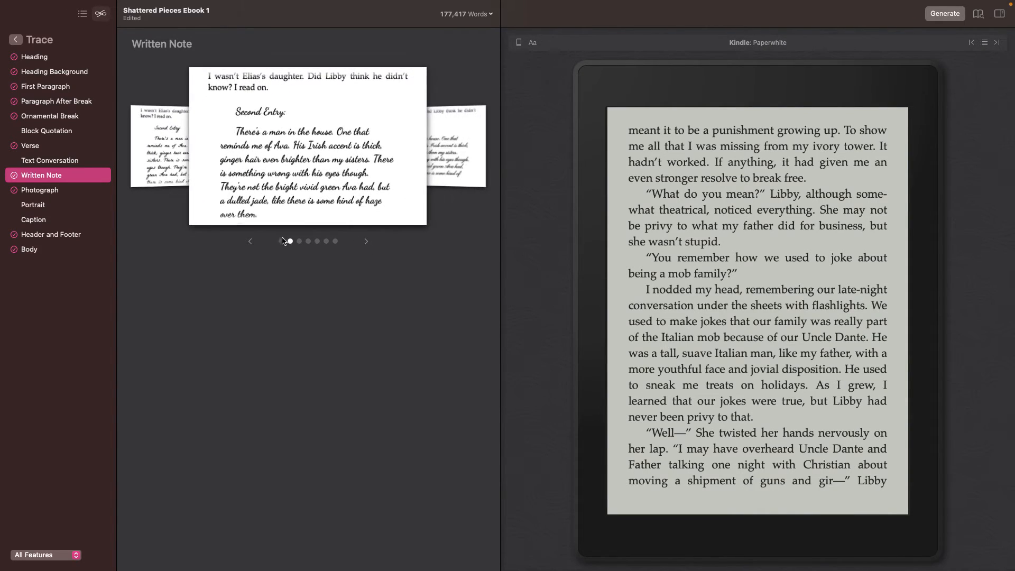
click(247, 242)
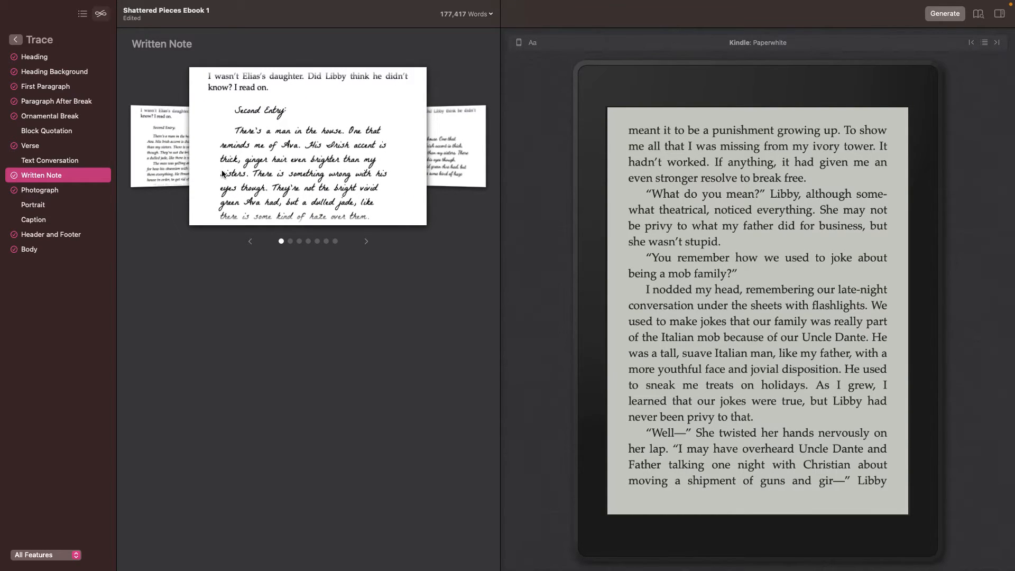
- Go through all of Trace's Photograph variants and come back to the first one
click(96, 195)
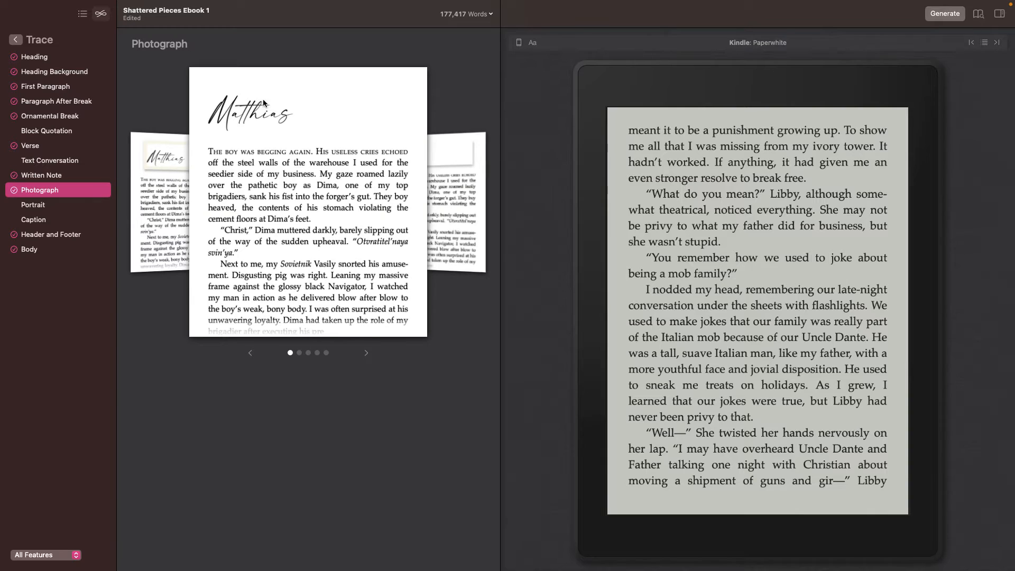
click(367, 353)
click(367, 352)
click(367, 352)
click(367, 353)
click(367, 353)
- Look at Trace's Portrait and Caption variants and open the Header and Footer options
click(45, 206)
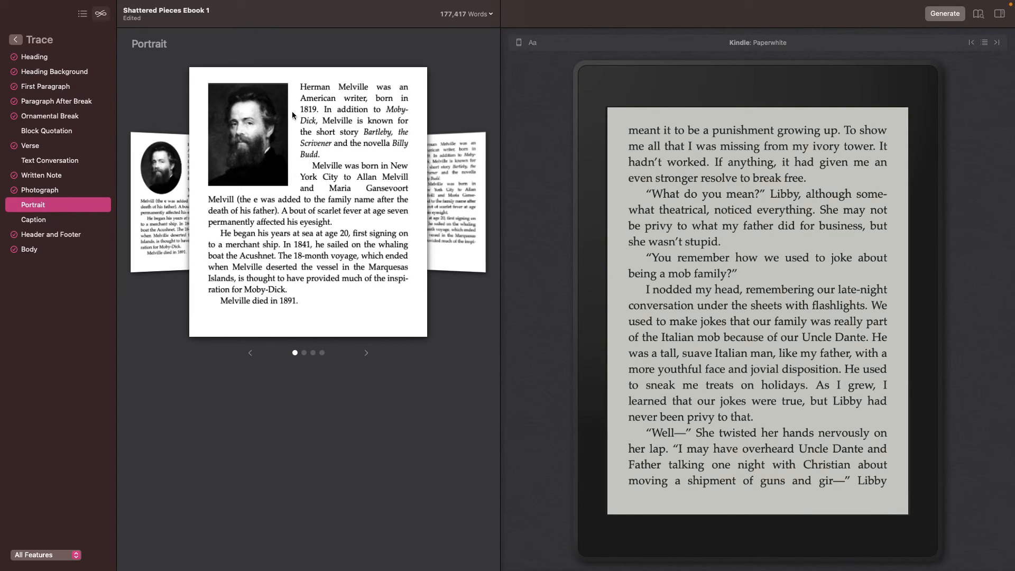
click(47, 221)
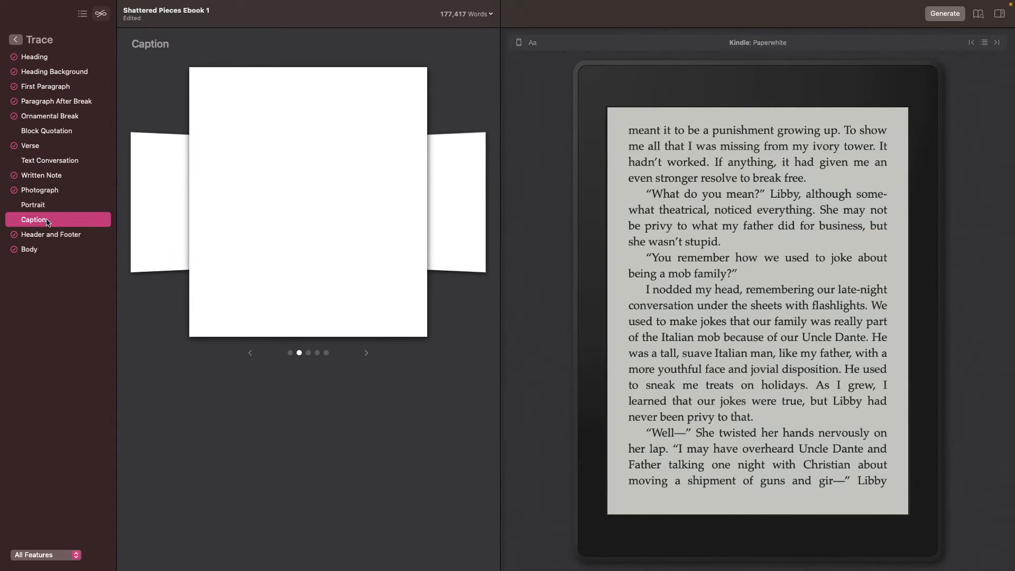
click(73, 236)
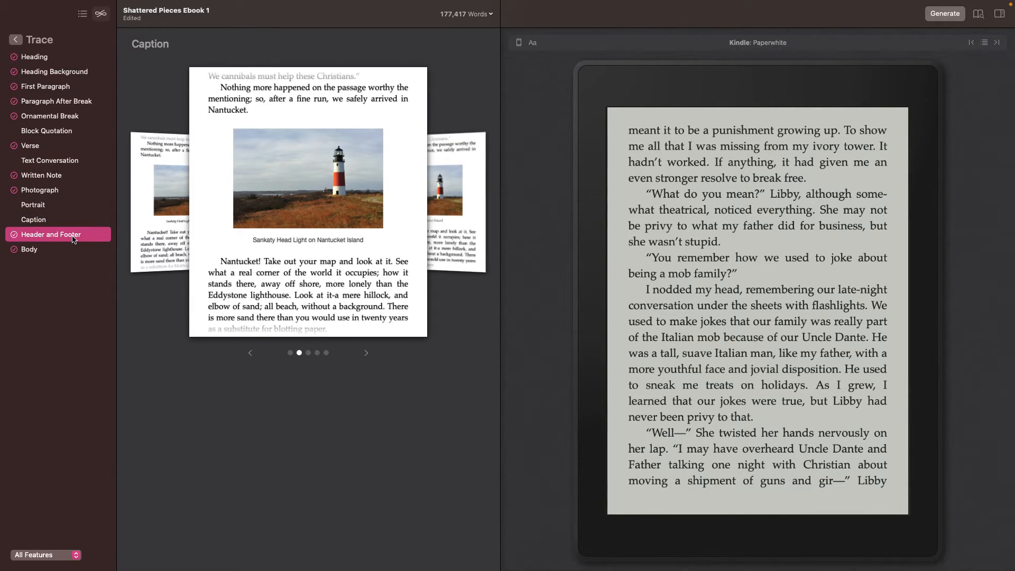
mouse_move(573, 229)
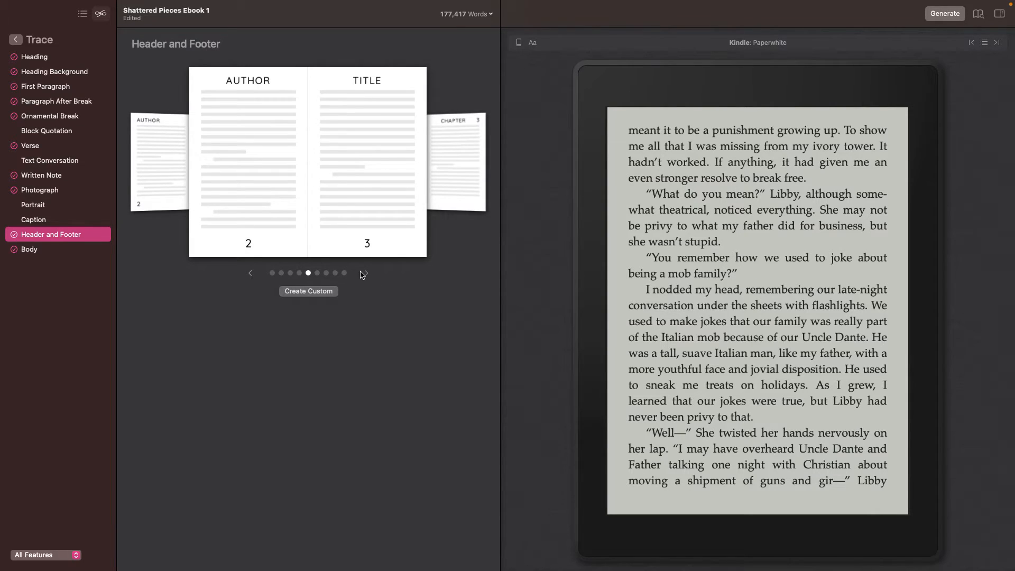
- Open the custom Header and Footer settings and examine the ornament image chooser and the header content choices
click(318, 291)
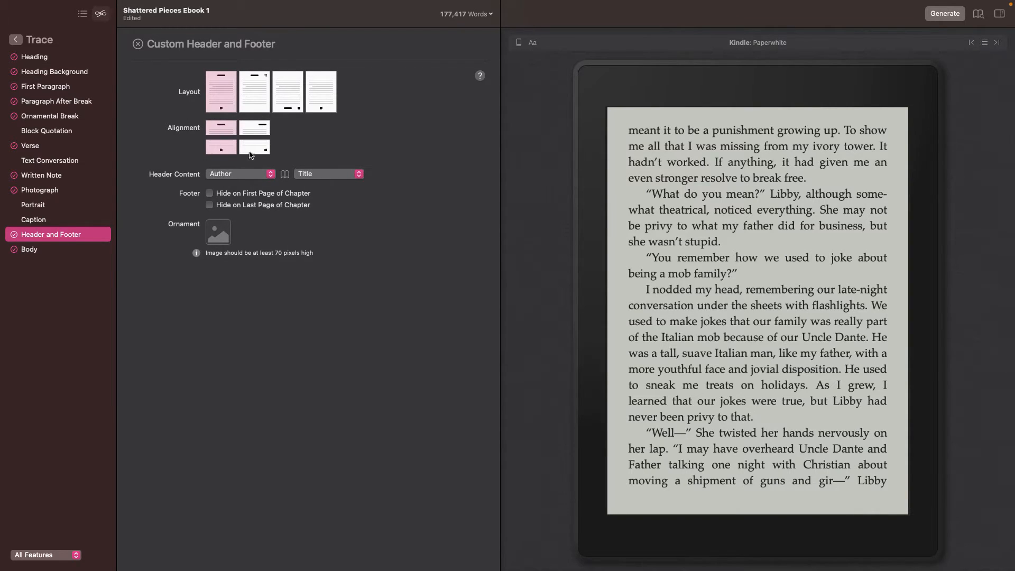
click(219, 233)
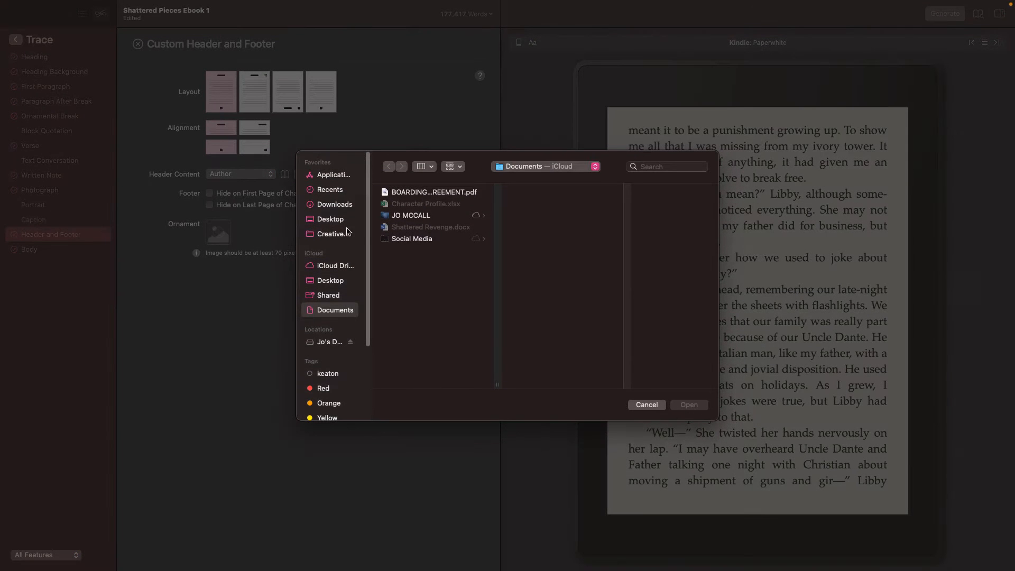
click(636, 404)
click(269, 177)
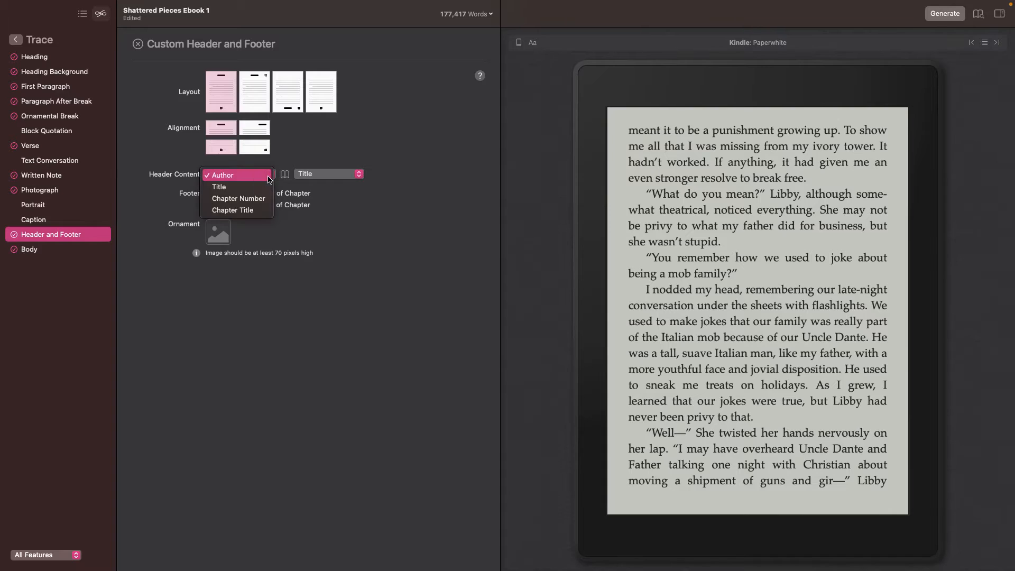
click(268, 176)
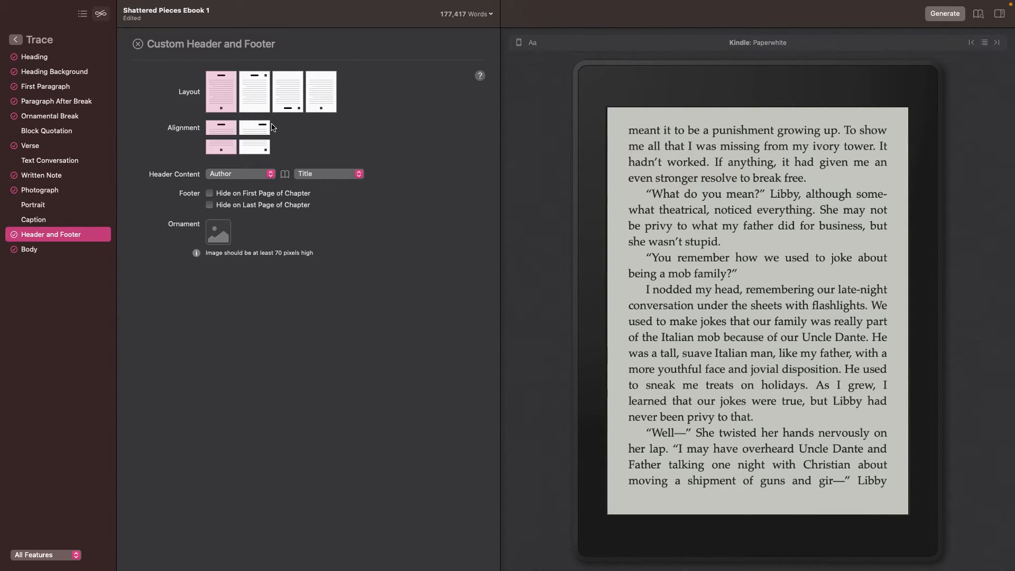
- In the Body settings, try spacing between paragraphs, restore indentation, and look over the print body font choices
click(68, 249)
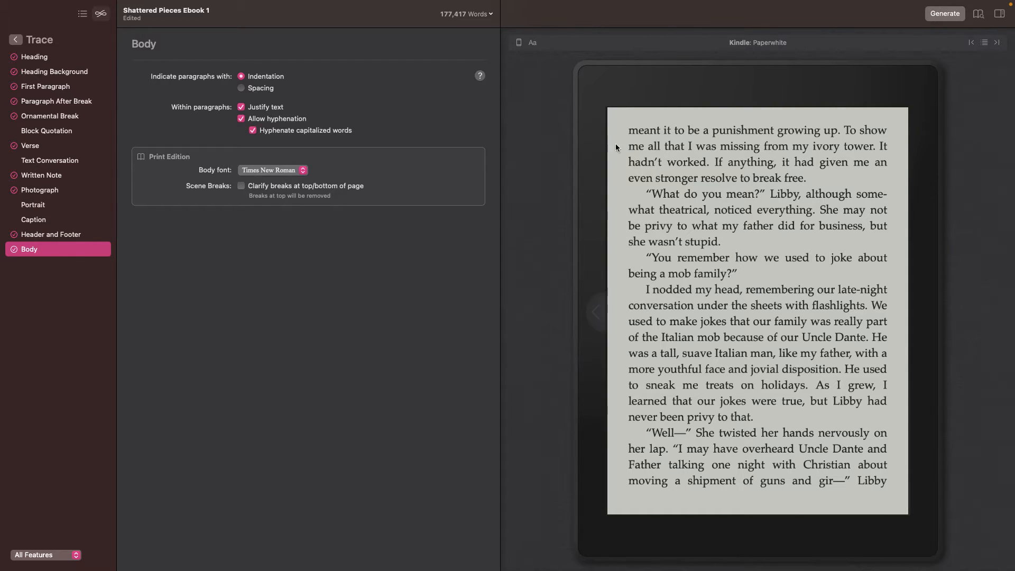
click(241, 88)
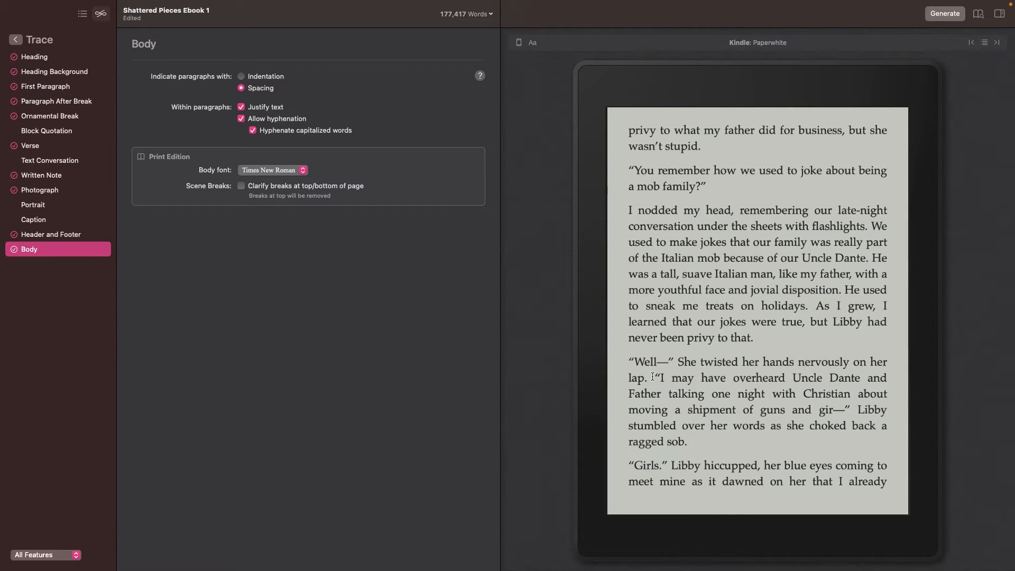
click(241, 76)
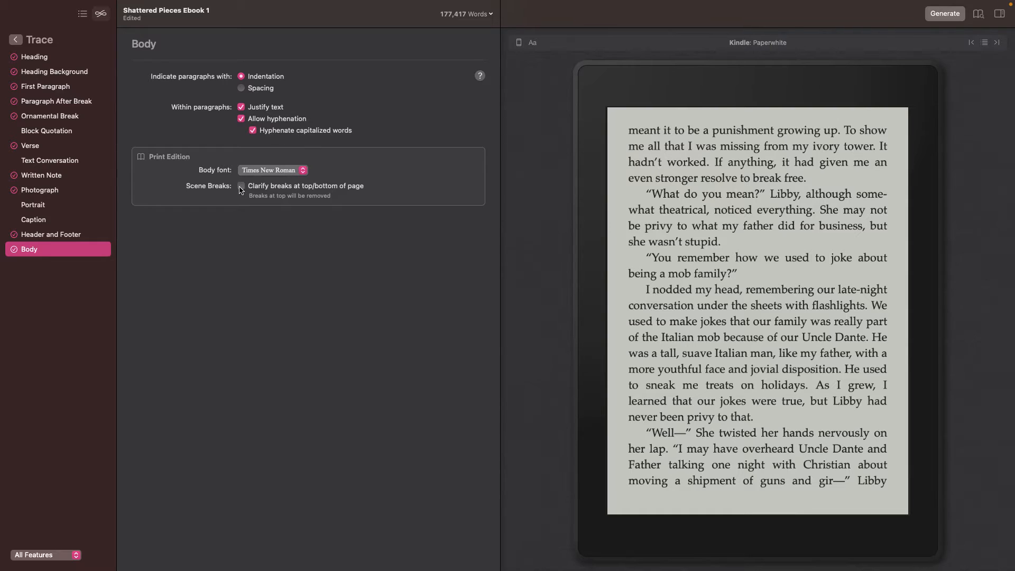
click(295, 171)
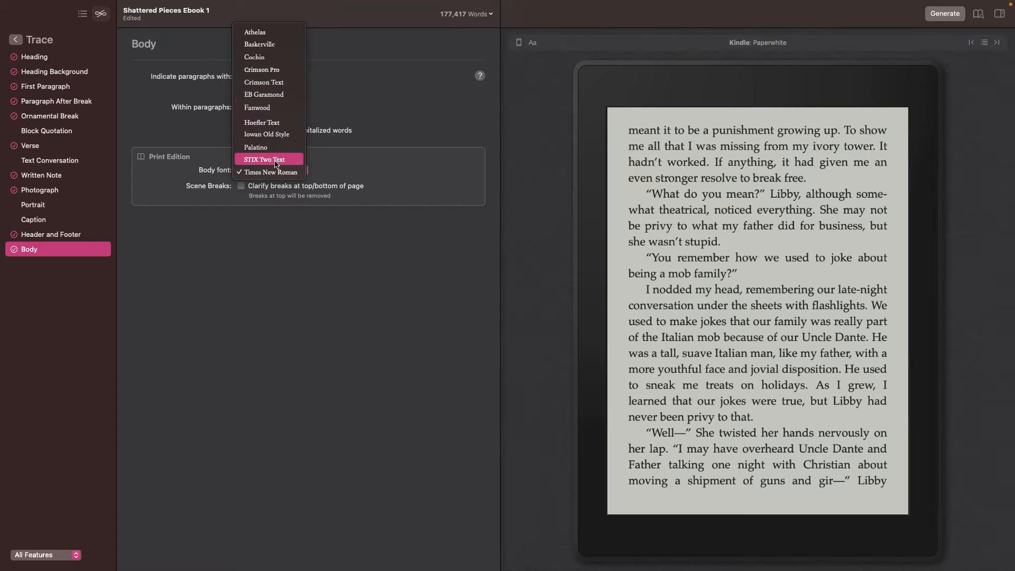
click(245, 228)
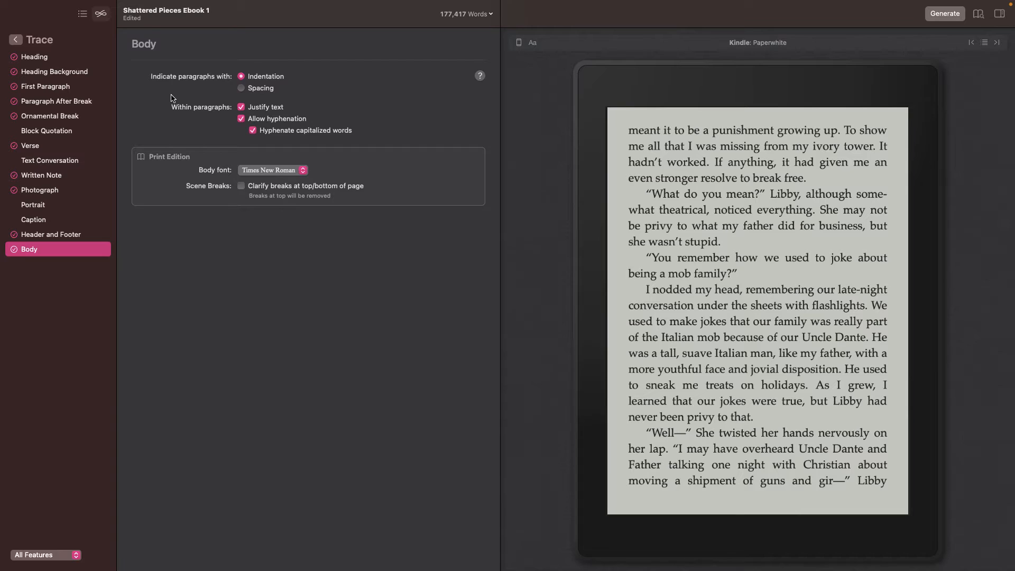
- Return to the style list, check Trace's save and reset options, and view the Accessible styles
click(14, 41)
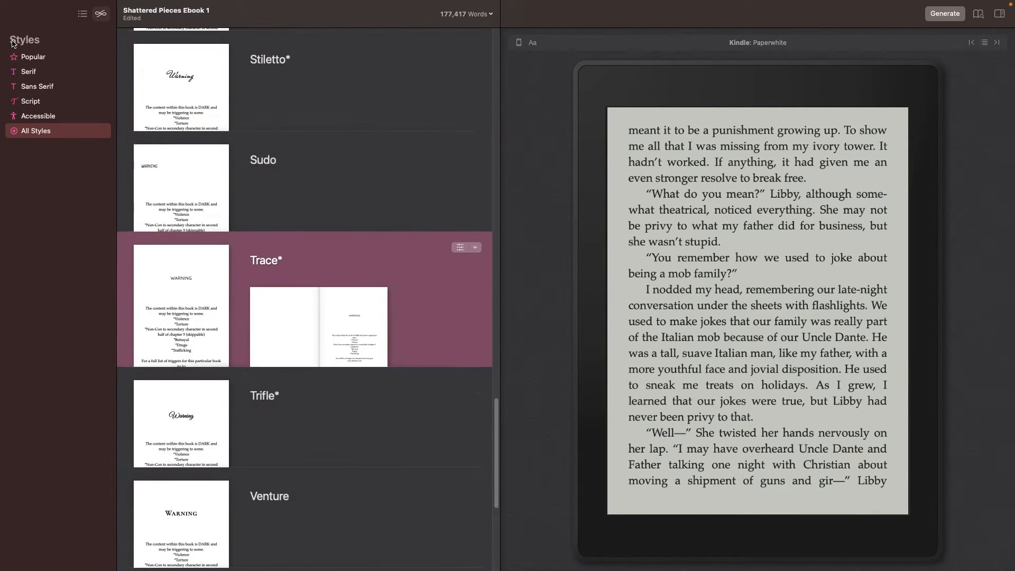
click(475, 248)
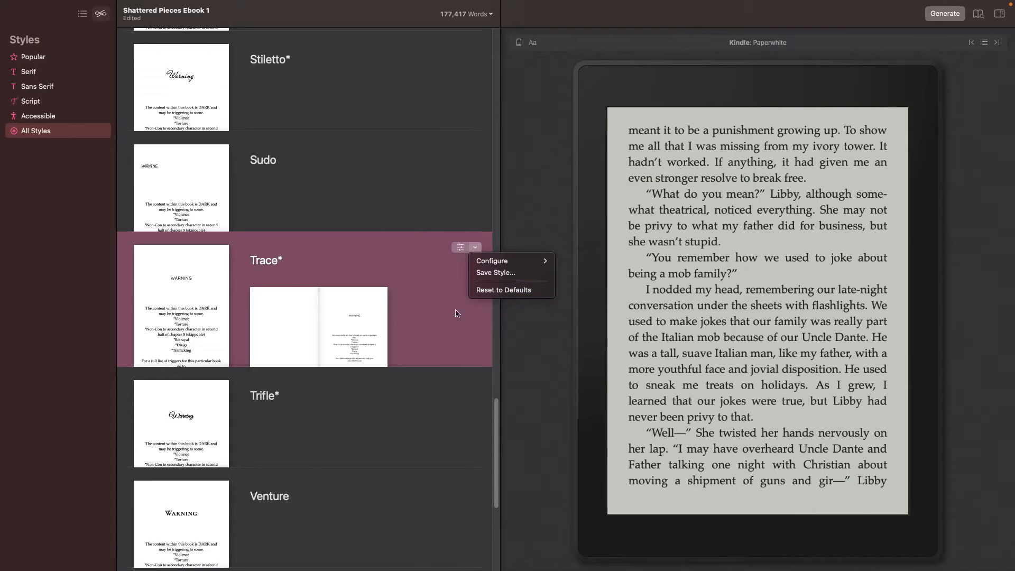
click(34, 113)
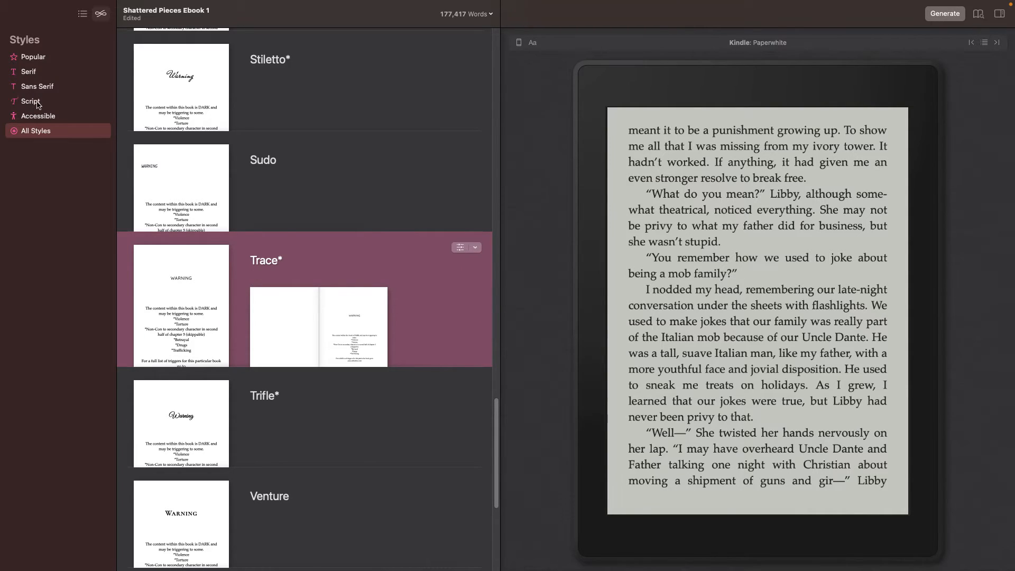
click(39, 116)
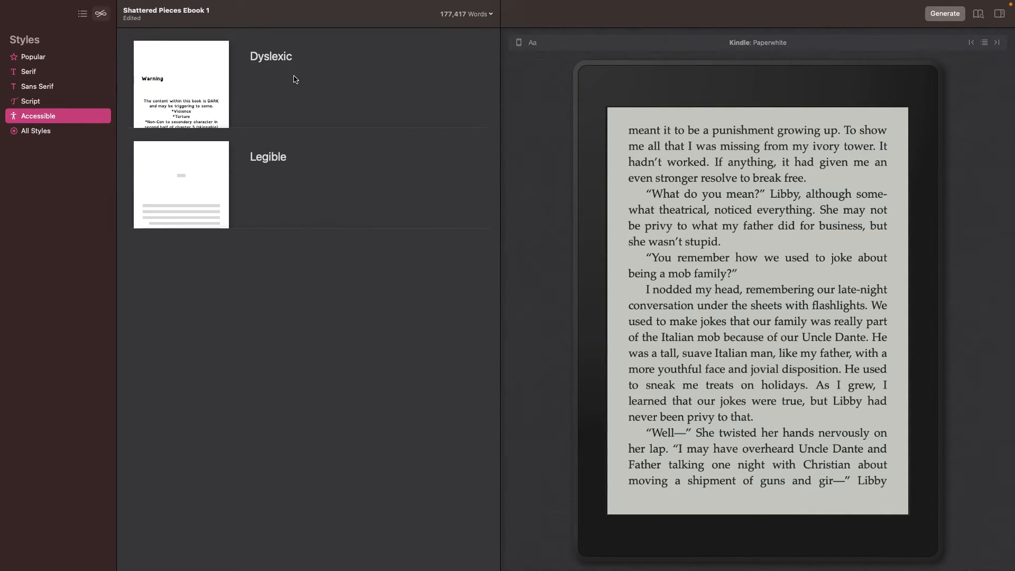
- Go back to the book's contents, open the Title Page and examine which editions it can be included in
click(82, 14)
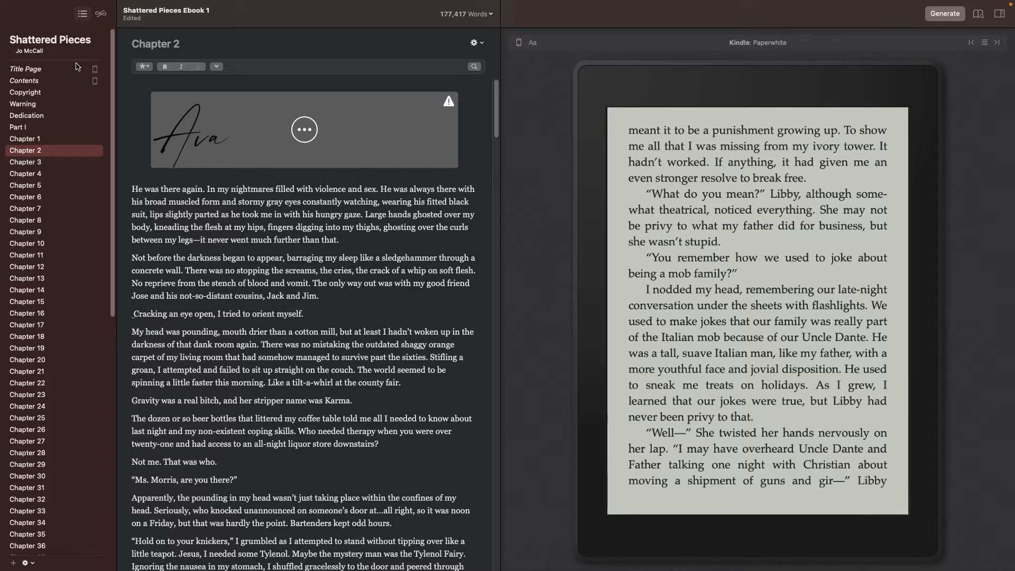
click(31, 70)
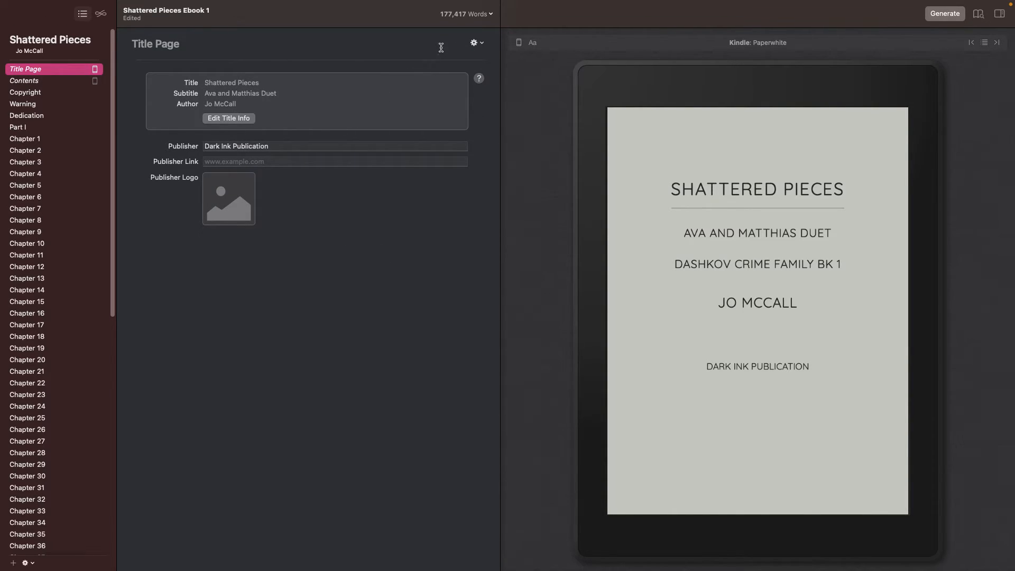
click(475, 43)
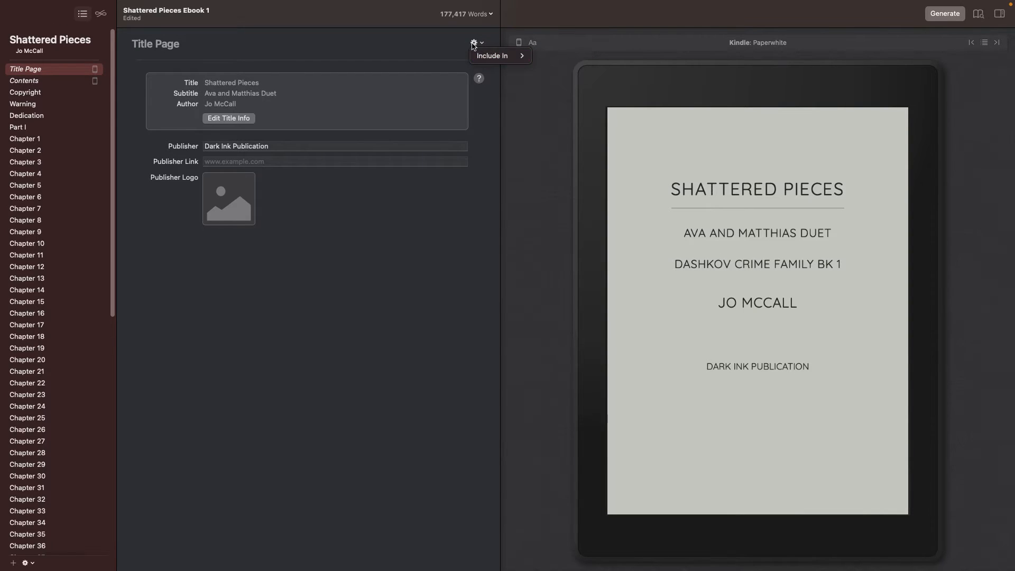
mouse_move(492, 56)
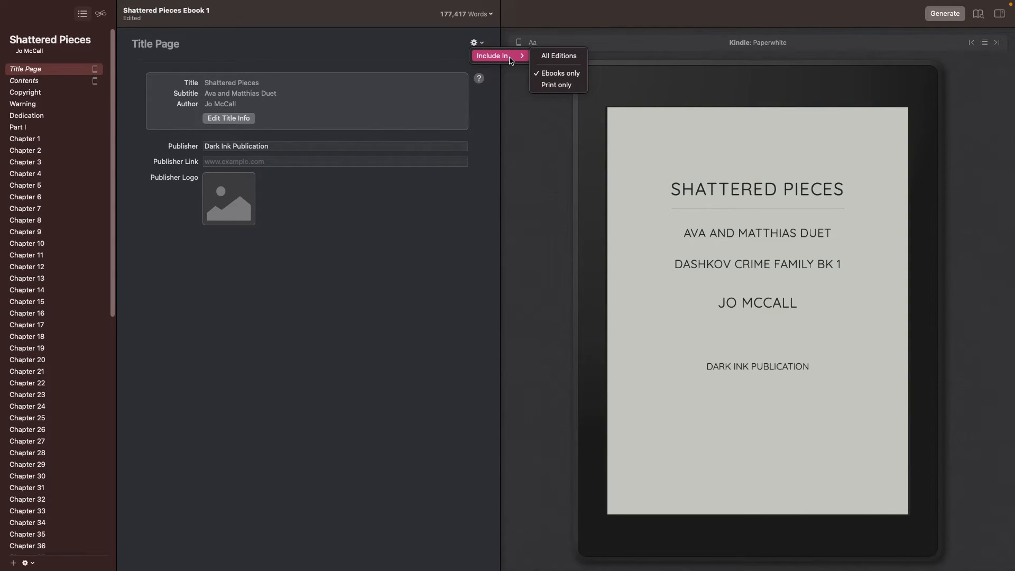
click(553, 60)
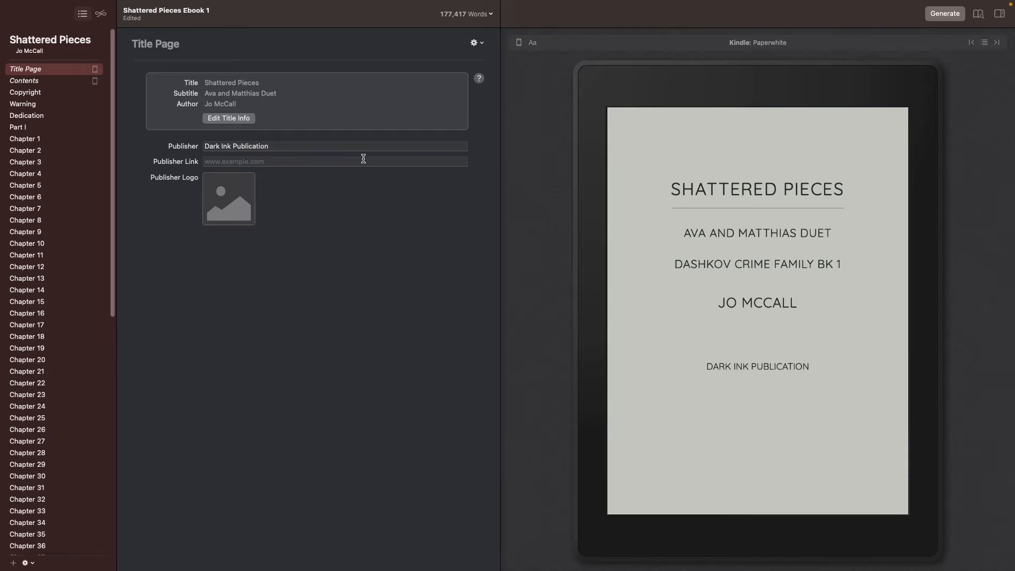
mouse_move(96, 1)
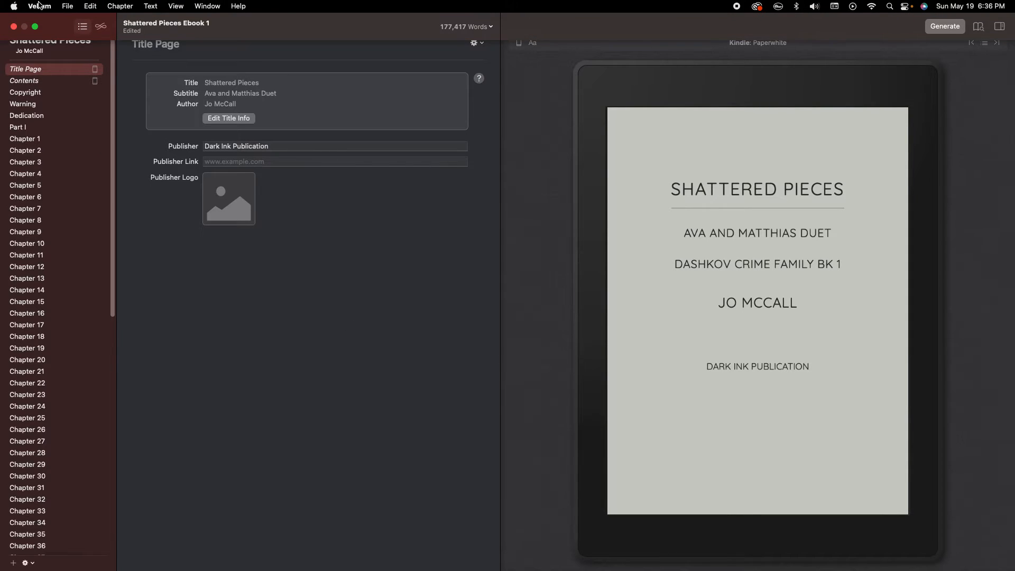
click(68, 6)
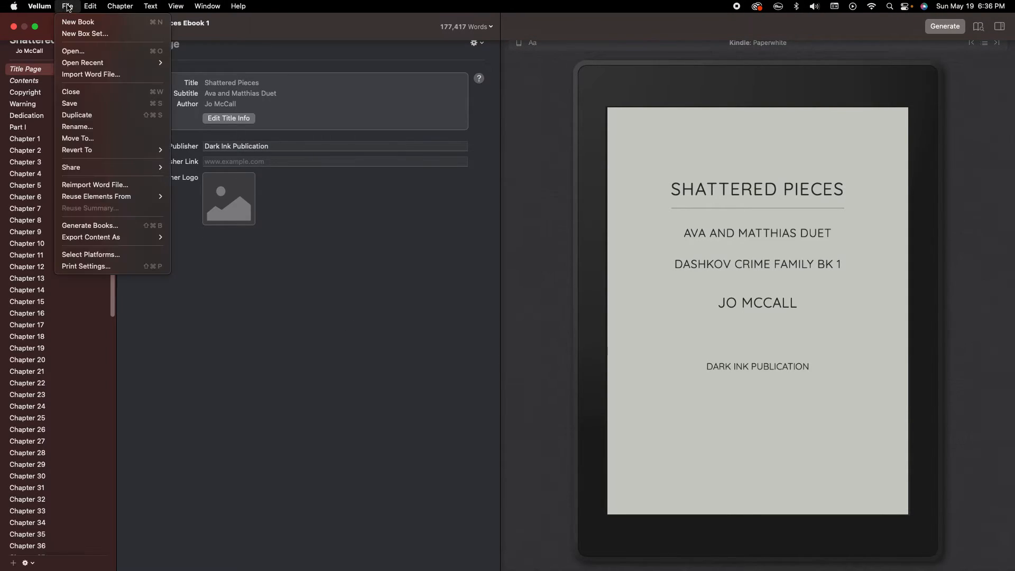
click(411, 343)
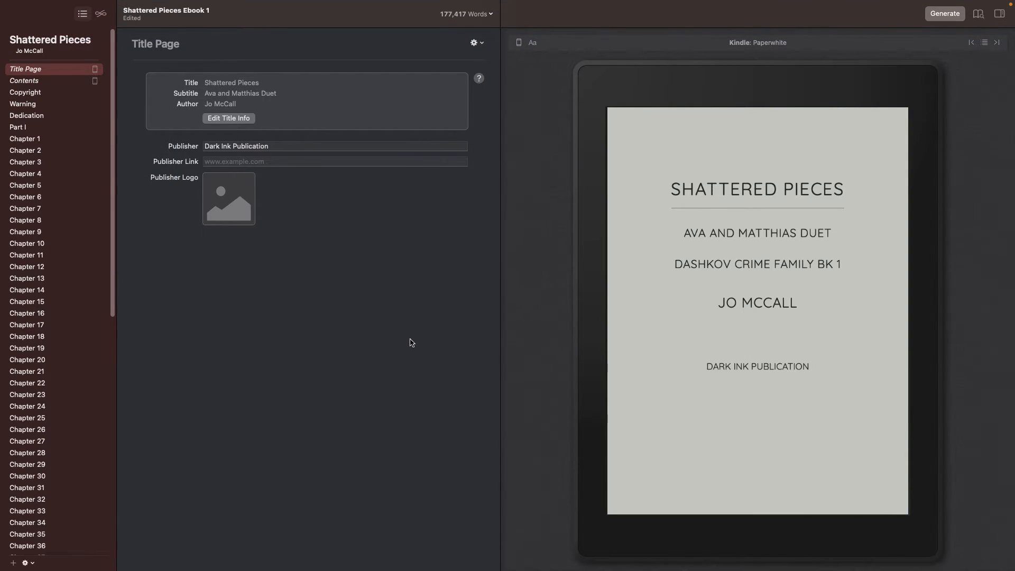
- Open the book's title info for editing and review its fields along with the Ebook Cover and accessibility description settings
click(222, 116)
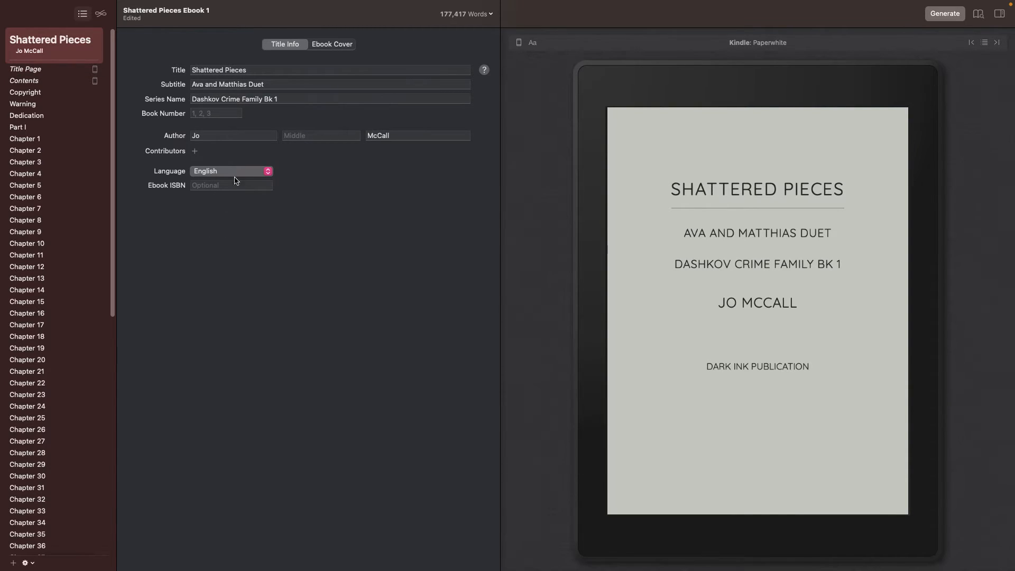
click(324, 43)
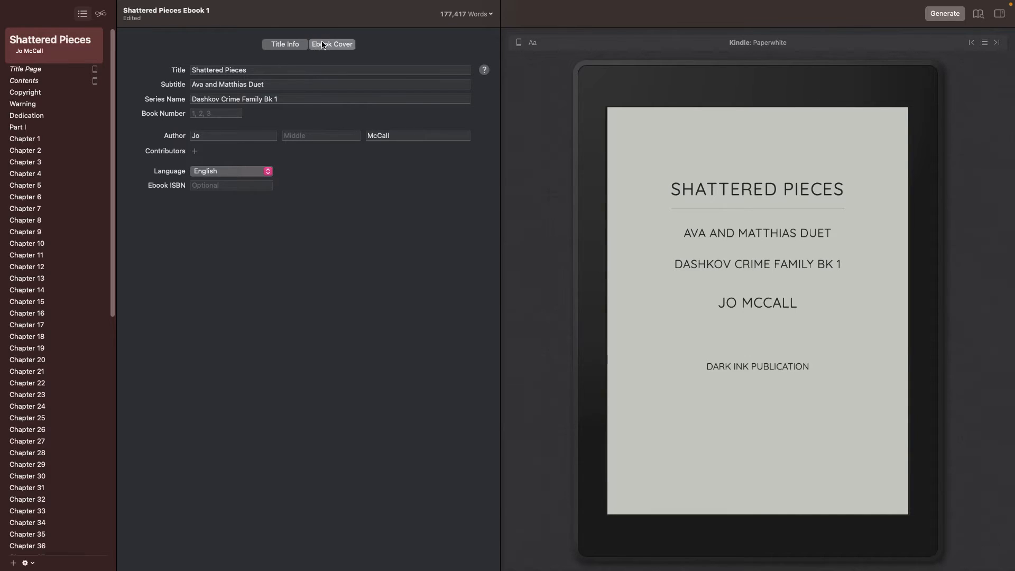
click(254, 256)
click(349, 253)
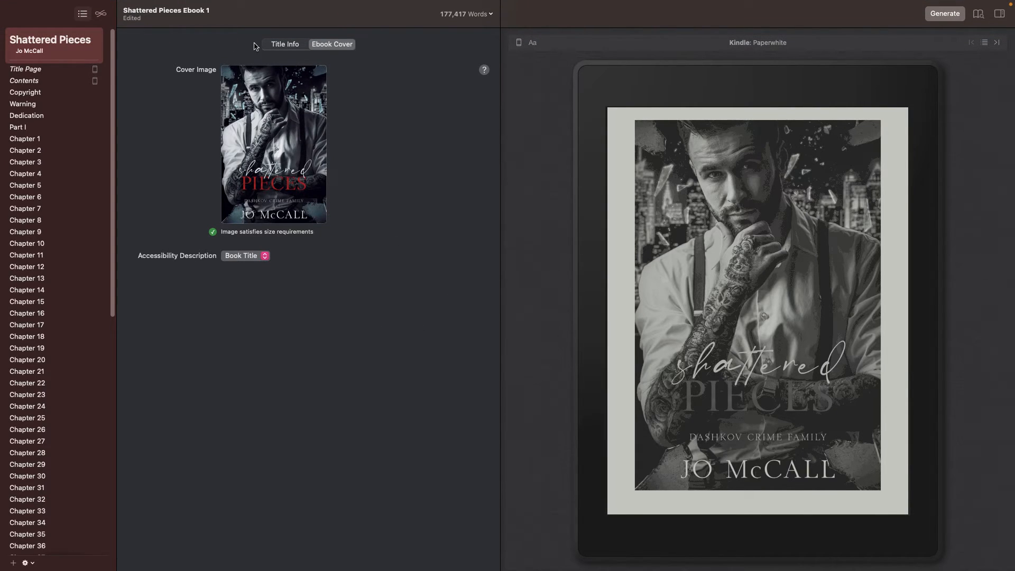
click(274, 45)
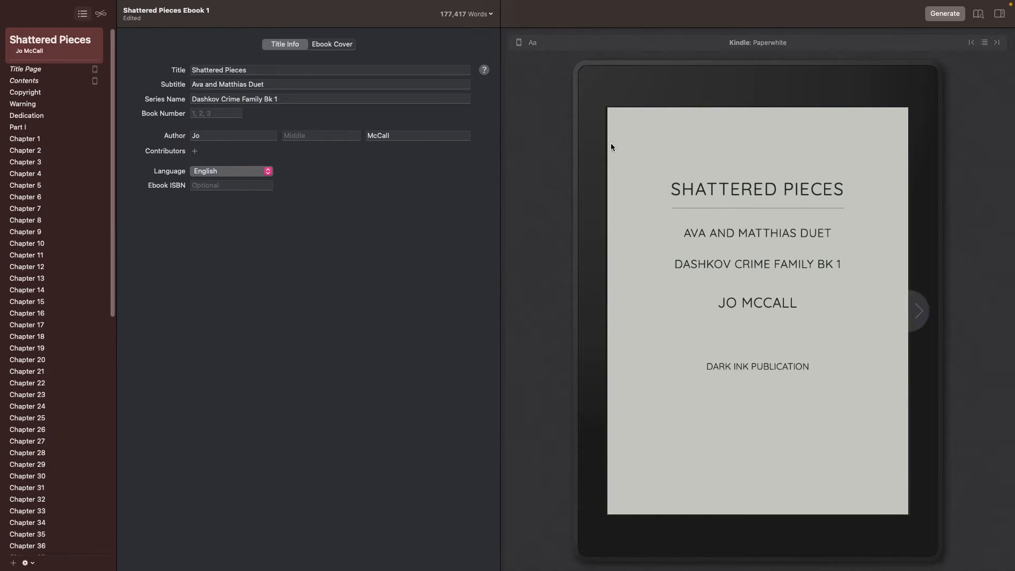
- Open the Contents page, examine its edition inclusion options, and look through the book's list of chapters
click(35, 82)
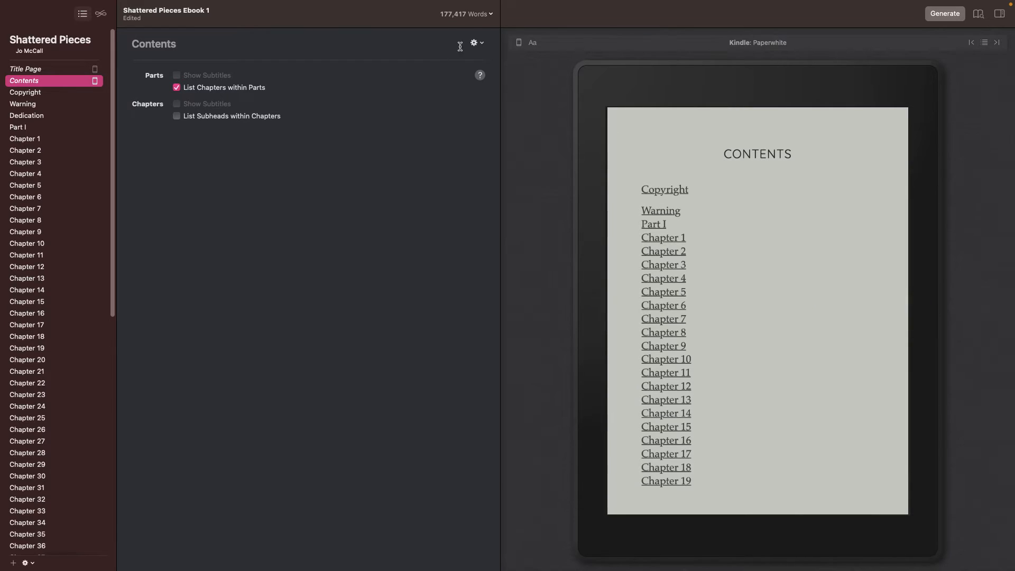
click(476, 42)
mouse_move(487, 61)
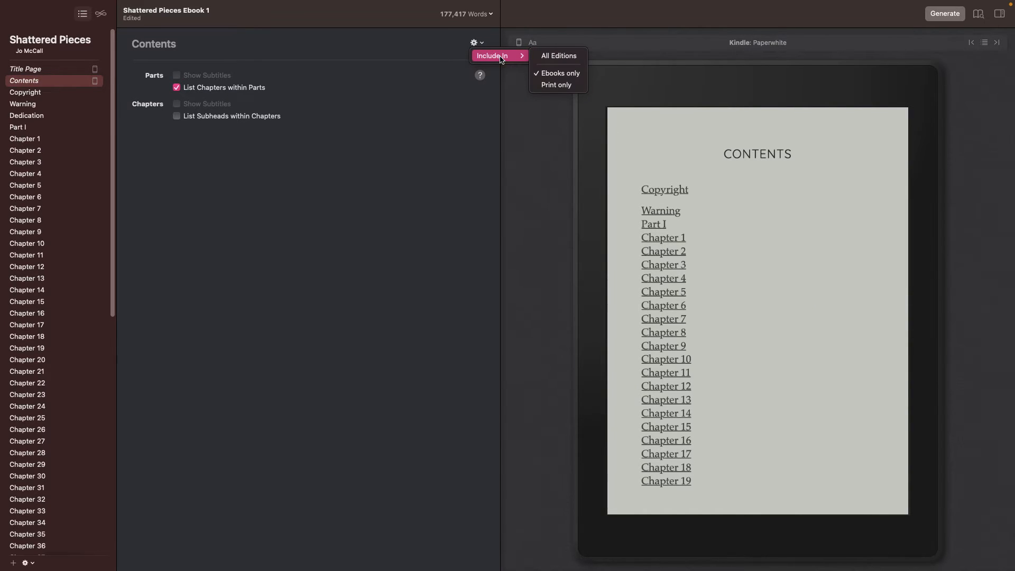
click(394, 184)
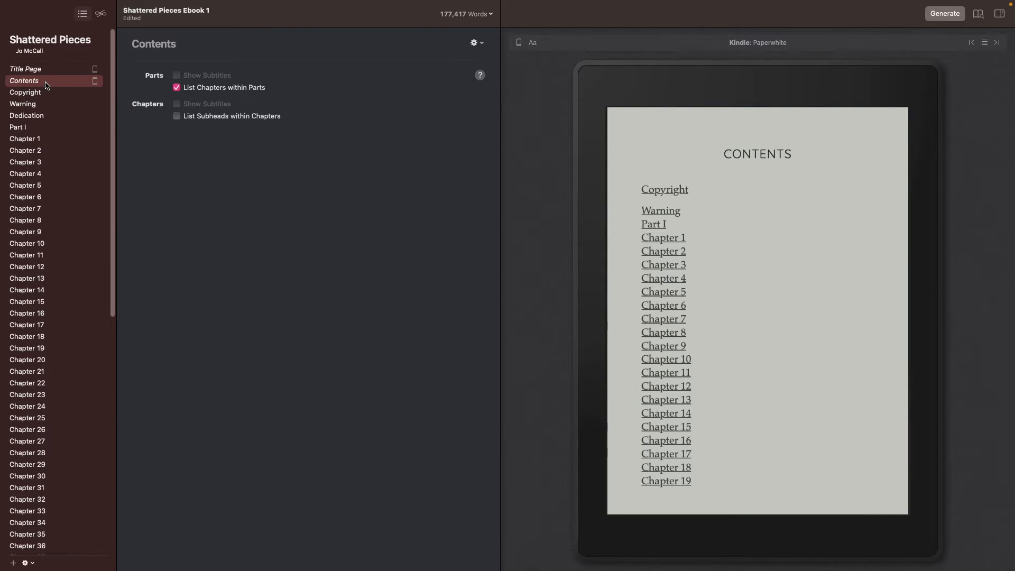
scroll(42, 405, down, 5)
scroll(41, 405, down, 5)
scroll(40, 402, up, 15)
- Add a new chapter at the end of the book, titled "fhewufheiuwhiuw", with the body text "Faojfeiwojifojweoi jfwiojo"
mouse_move(36, 569)
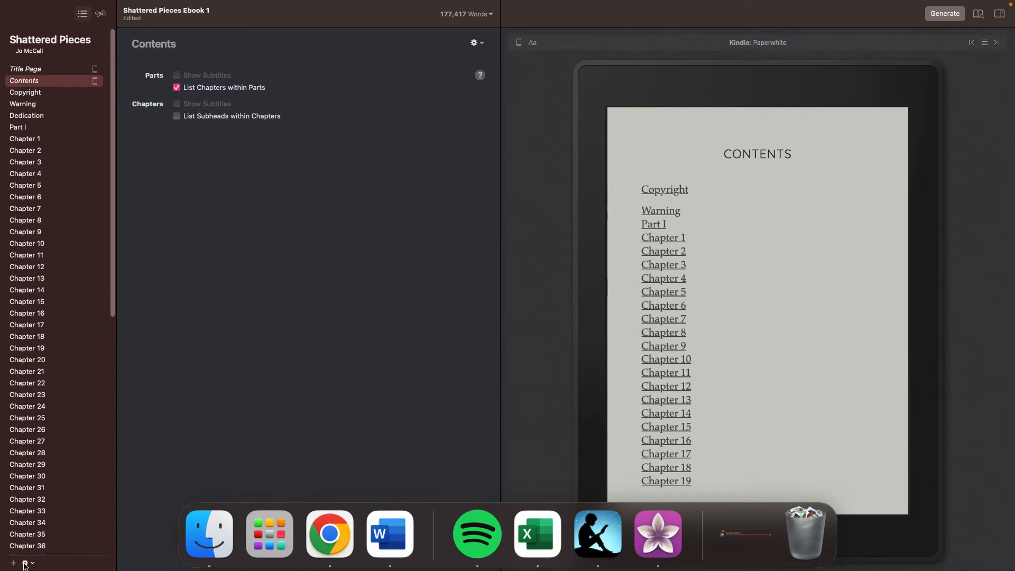
click(13, 563)
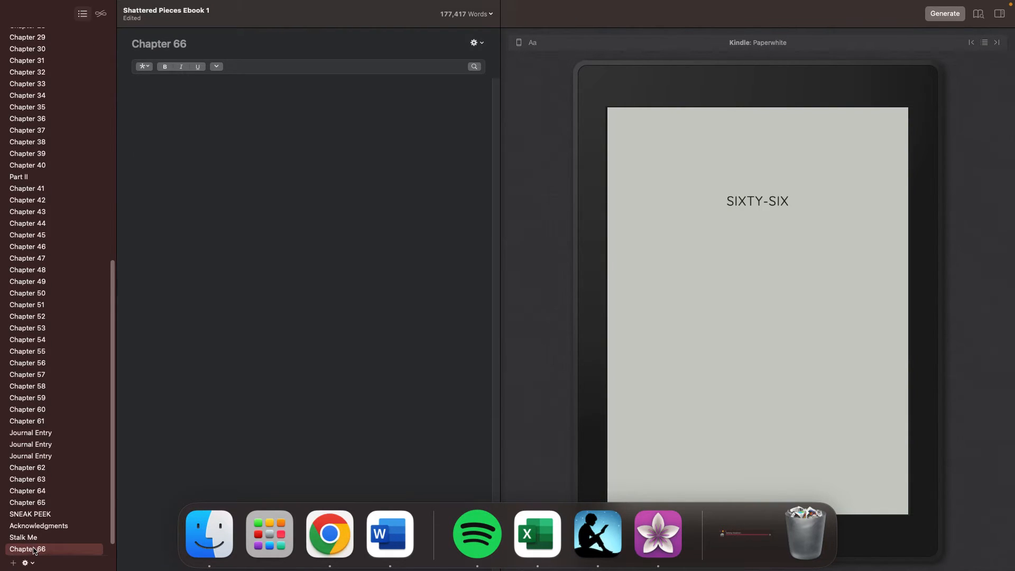
click(34, 550)
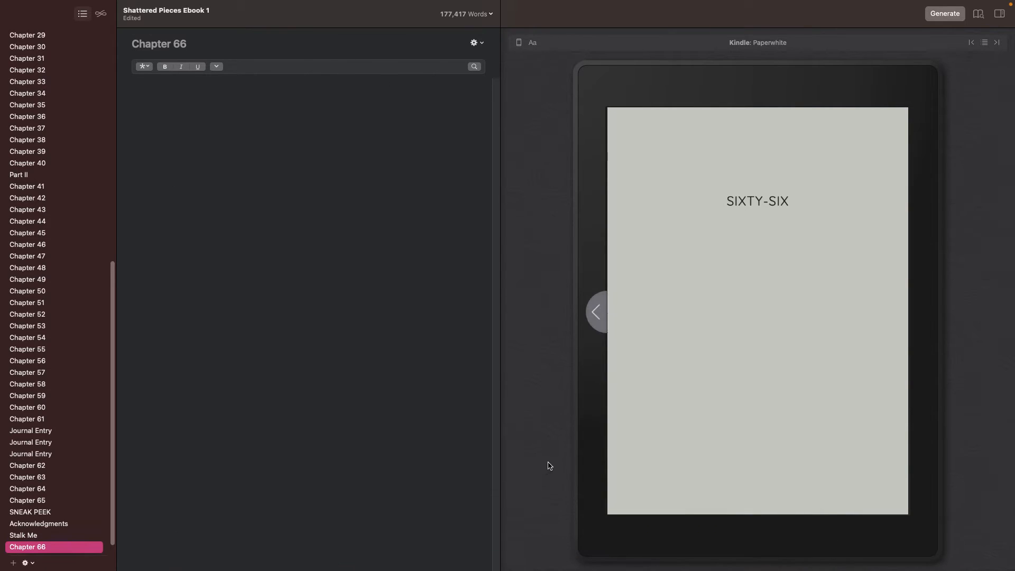
click(299, 44)
text(fhewufheiuwhiuw)
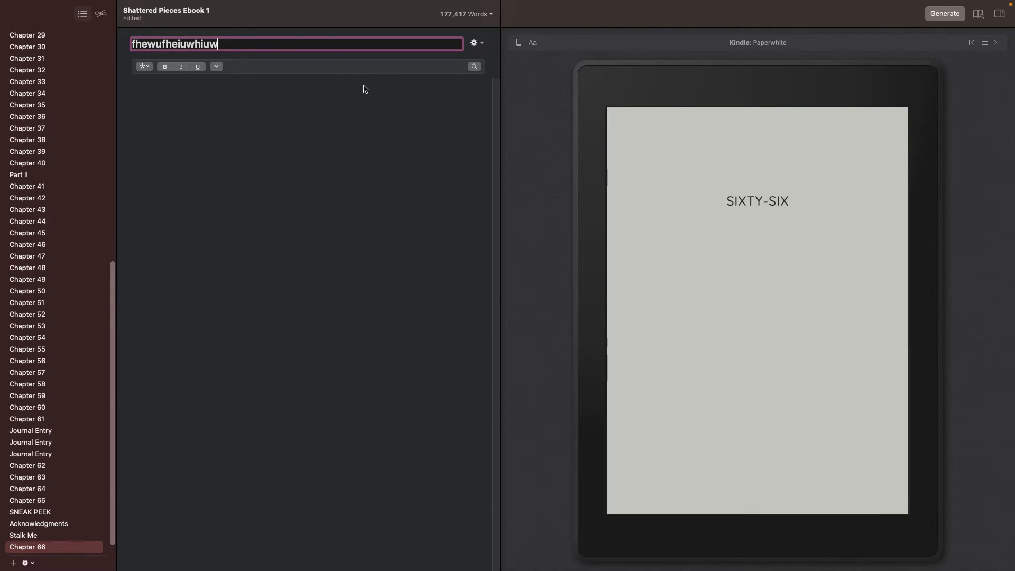
key(Return)
text(Faojfeiwojifojweoi jfwiojo)
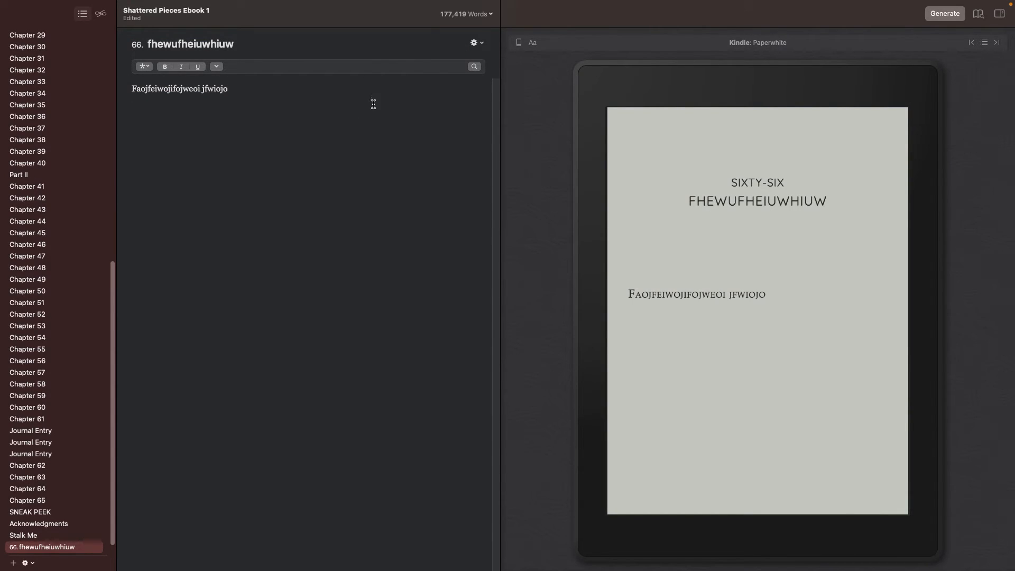
- Look over the new chapter's heading options, including the Heading Background choices
click(474, 43)
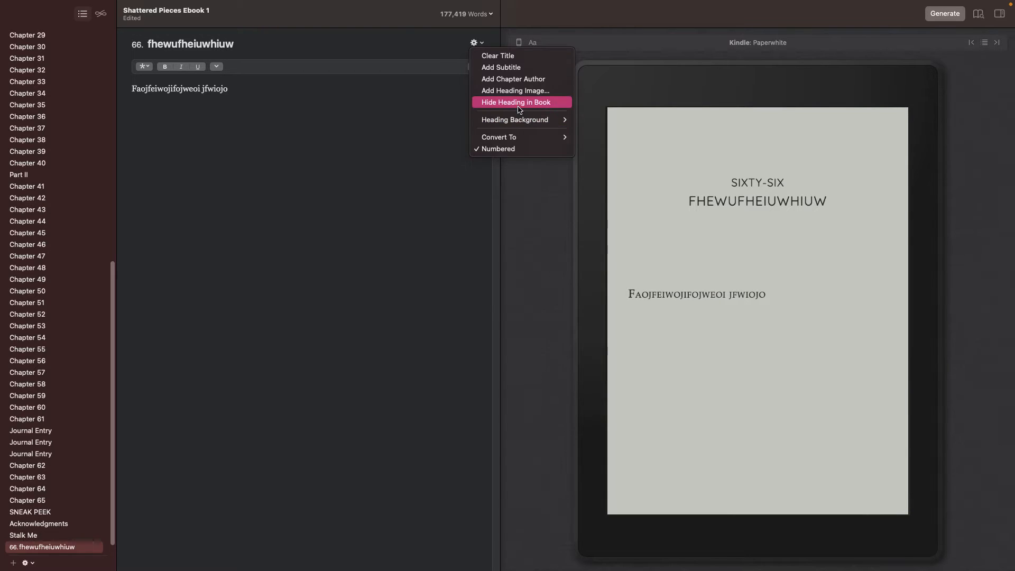
mouse_move(526, 122)
click(595, 121)
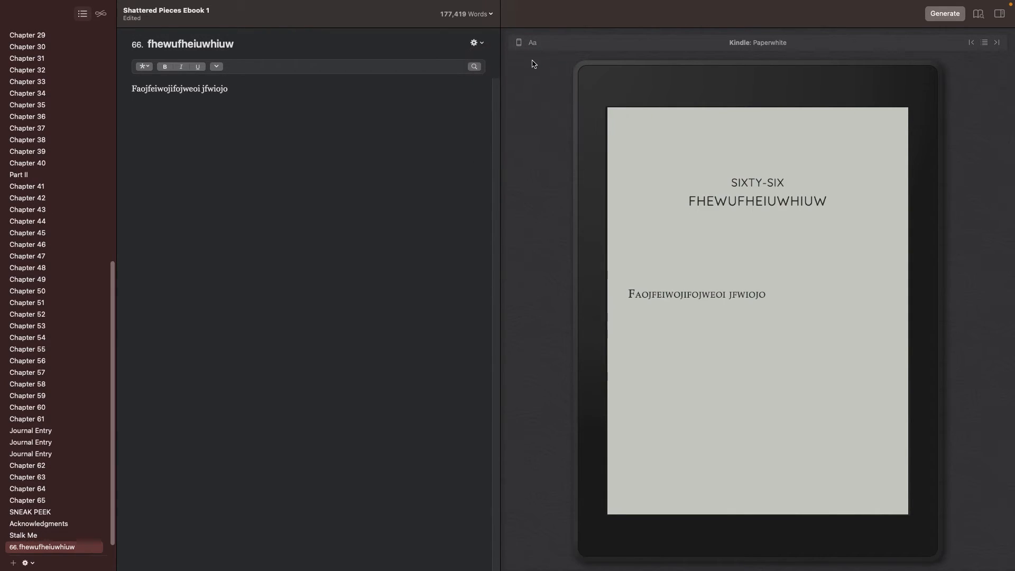
- Remove the heading background from the "fhewufheiuwhiuw" chapter and convert it to an About the Author page
click(474, 42)
mouse_move(526, 120)
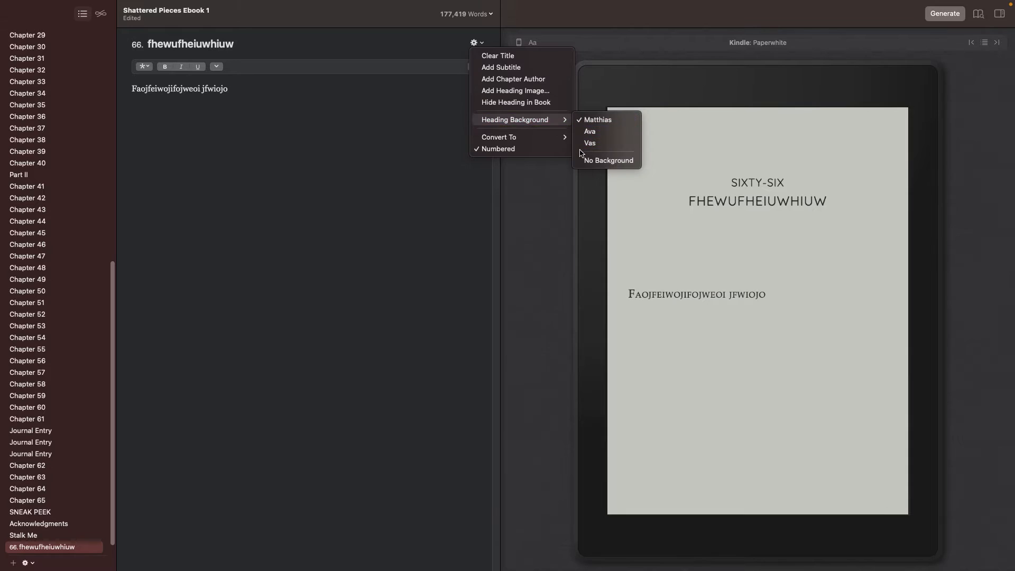
click(603, 158)
click(474, 43)
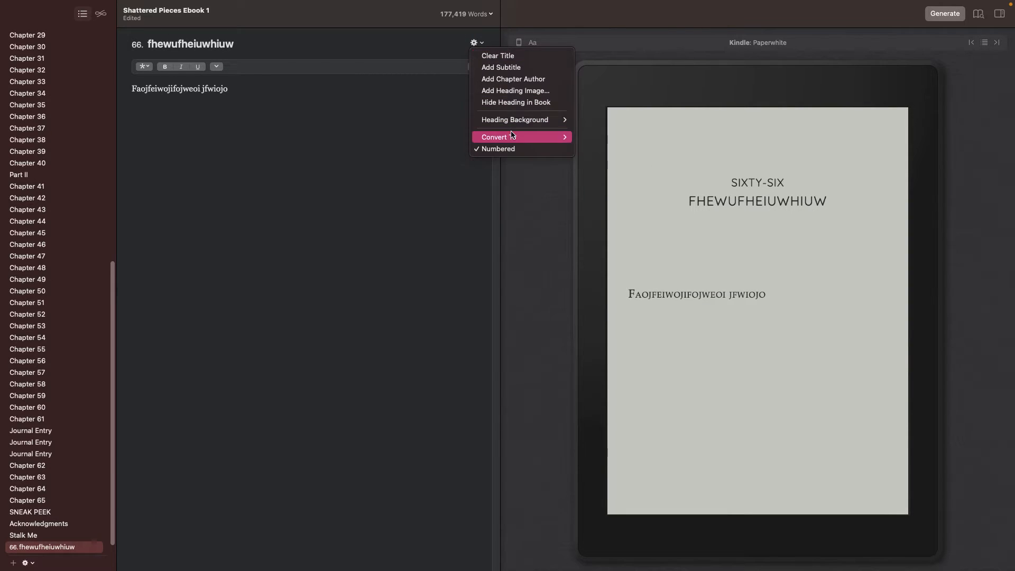
mouse_move(564, 137)
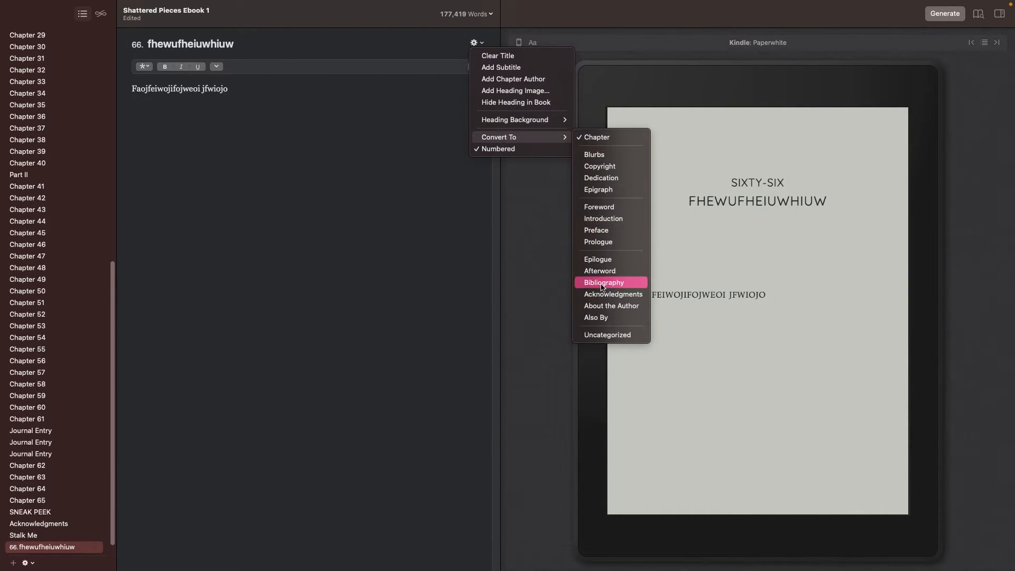
click(614, 306)
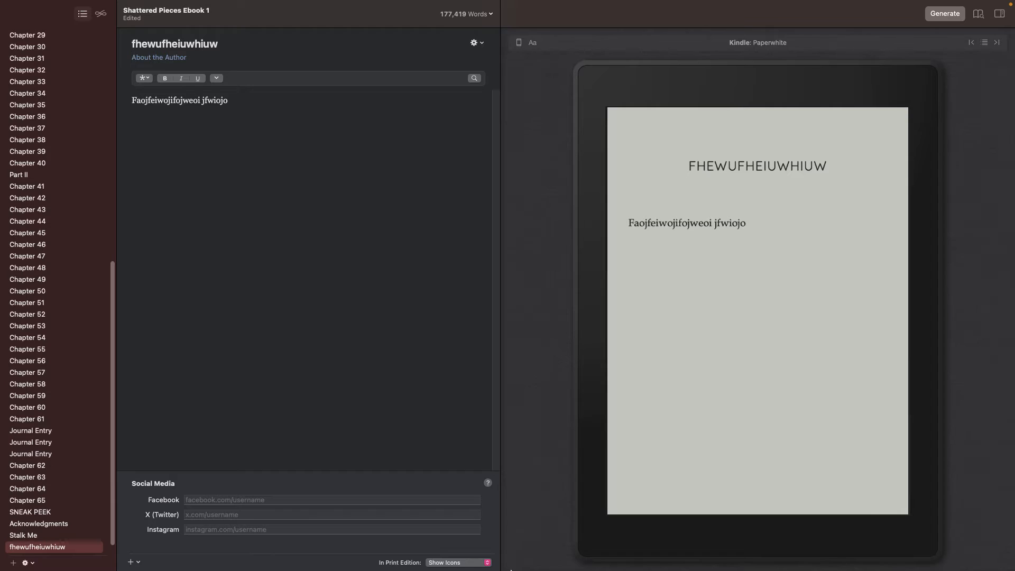
- Look over the available social media platforms and the page's heading options, including the heading image file chooser
click(133, 562)
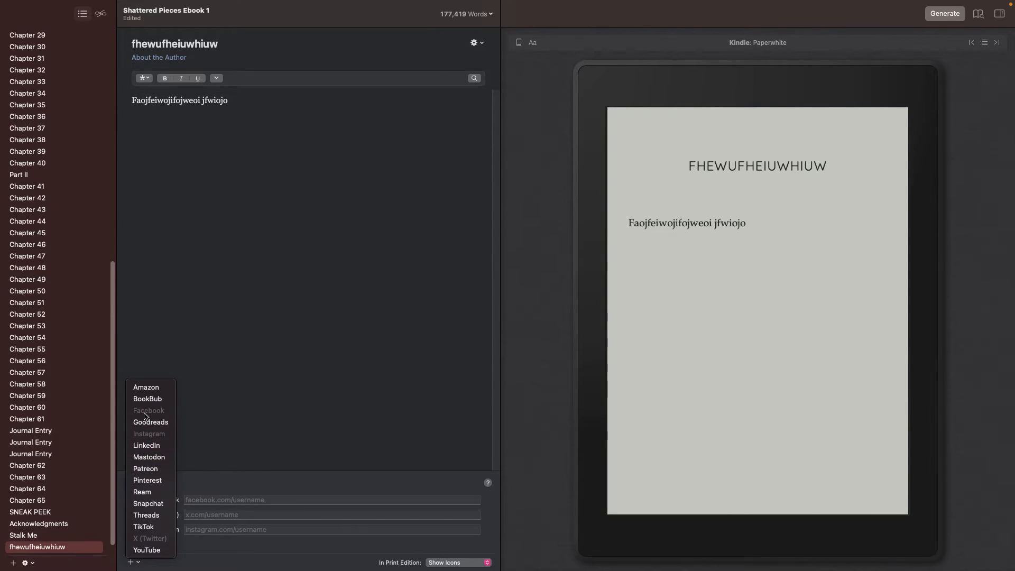
click(343, 350)
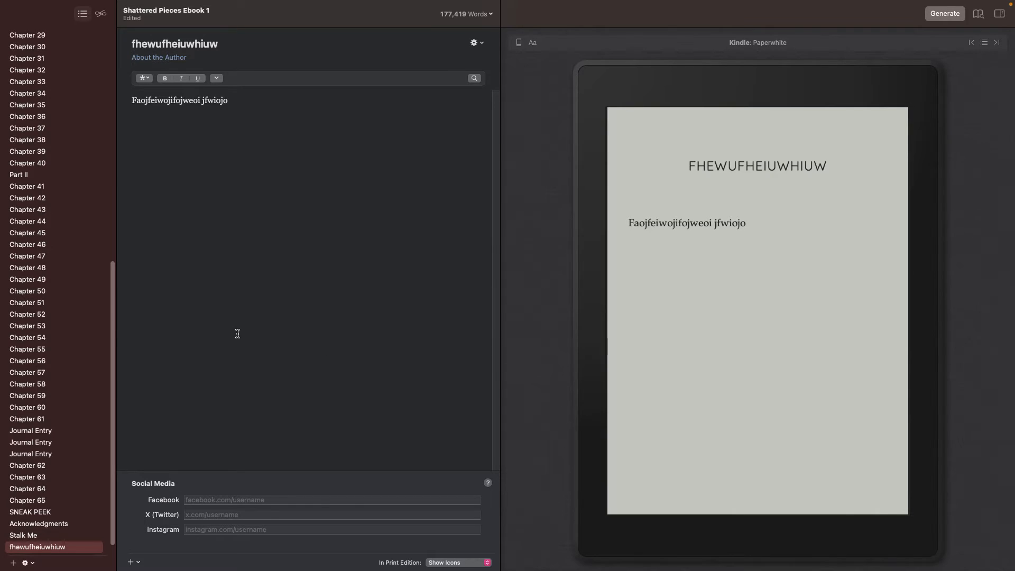
click(475, 42)
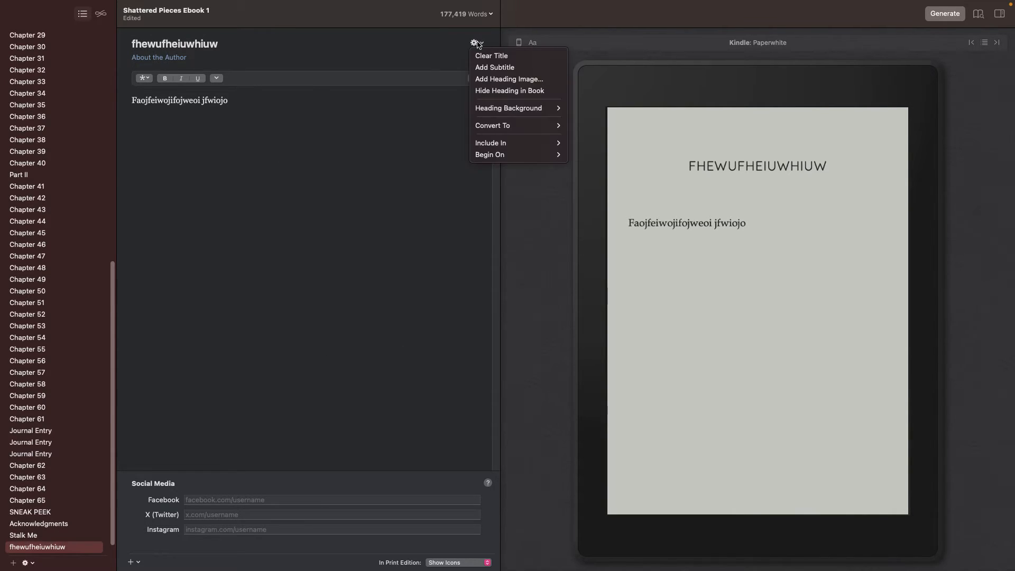
mouse_move(523, 155)
mouse_move(550, 131)
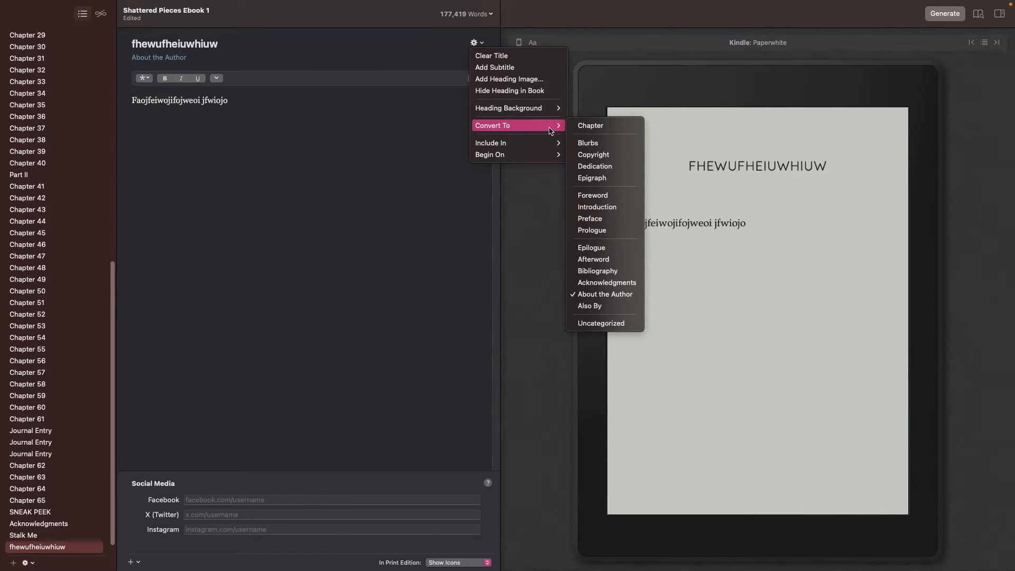
click(544, 80)
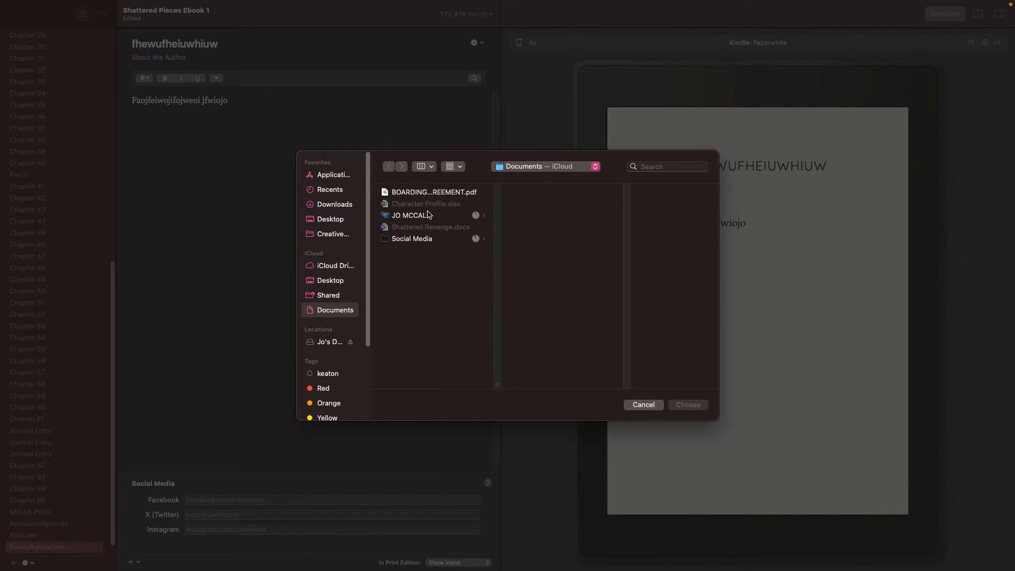
click(648, 401)
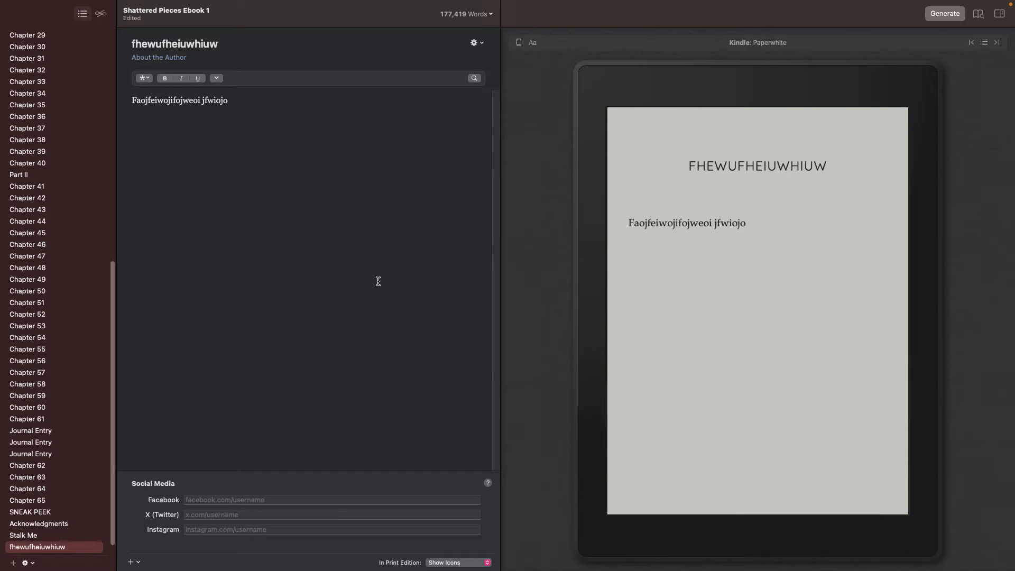
- Remove the "fhewufheiuwhiuw" page from the end of the book and open Chapter 11
click(42, 547)
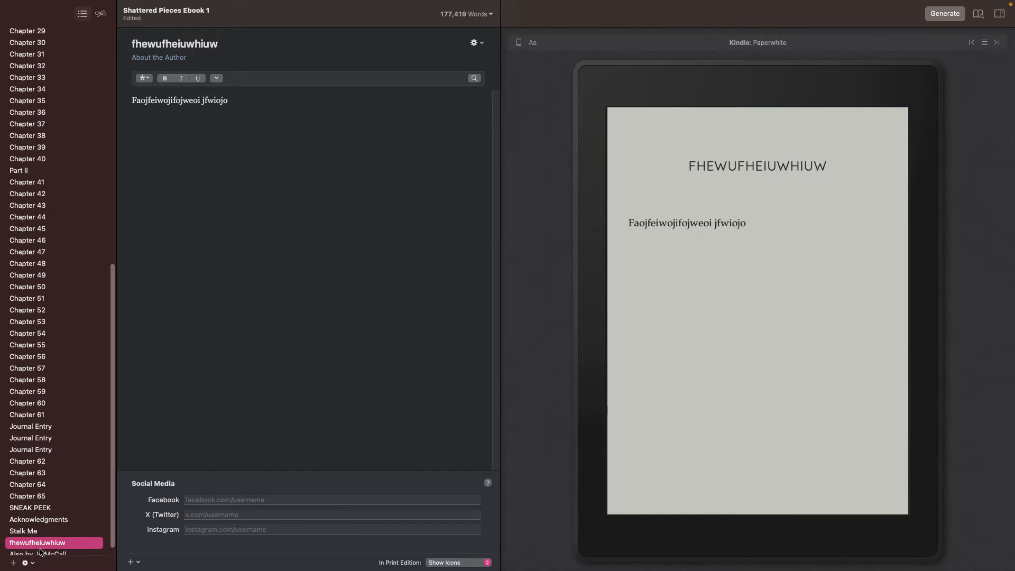
click(42, 553)
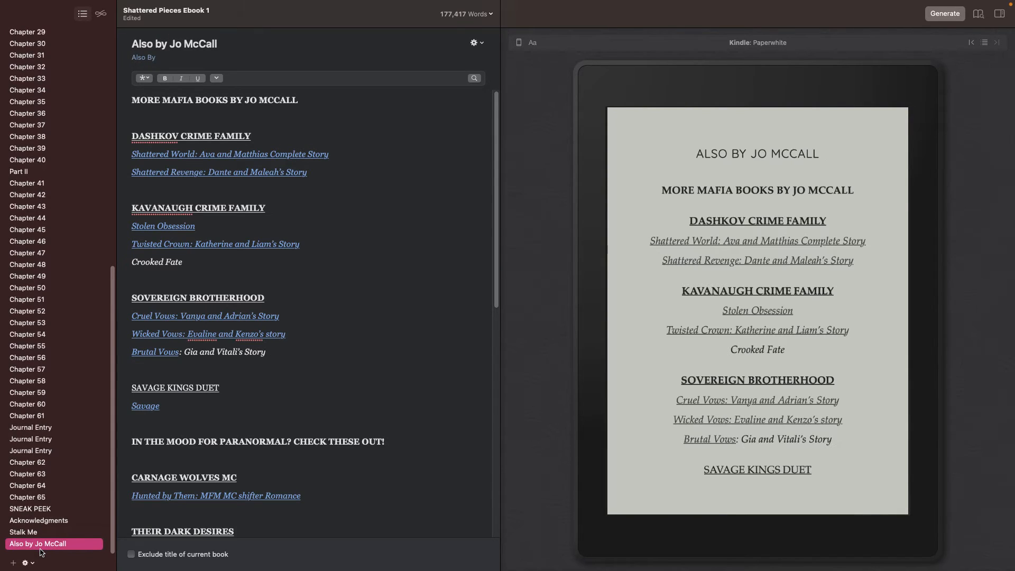
scroll(95, 383, up, 8)
click(71, 186)
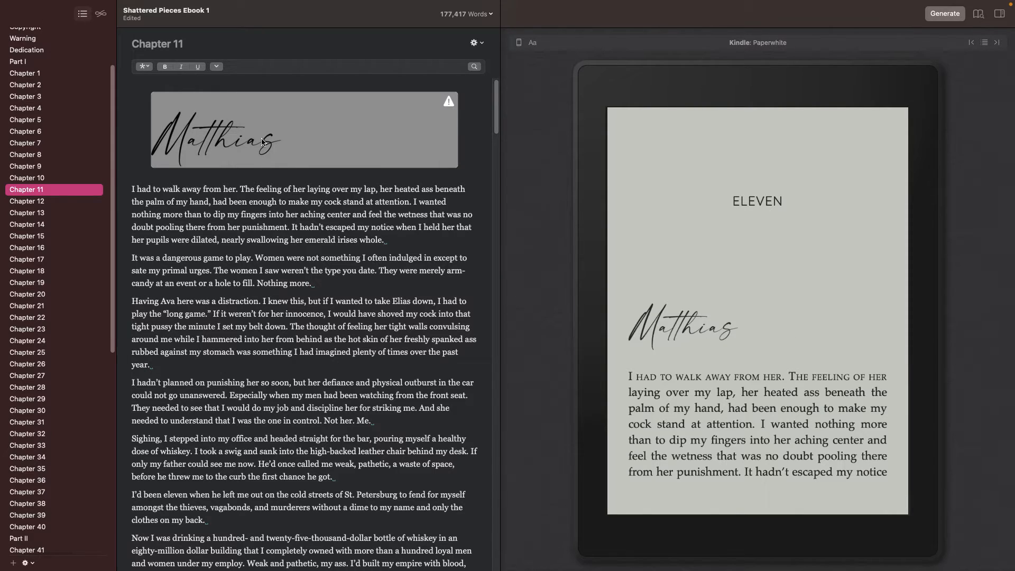
- Examine the templates offered for adding multiple elements, including Copyright, Epigraph, Foreword, Introduction and Preface, without adding any
scroll(79, 356, down, 15)
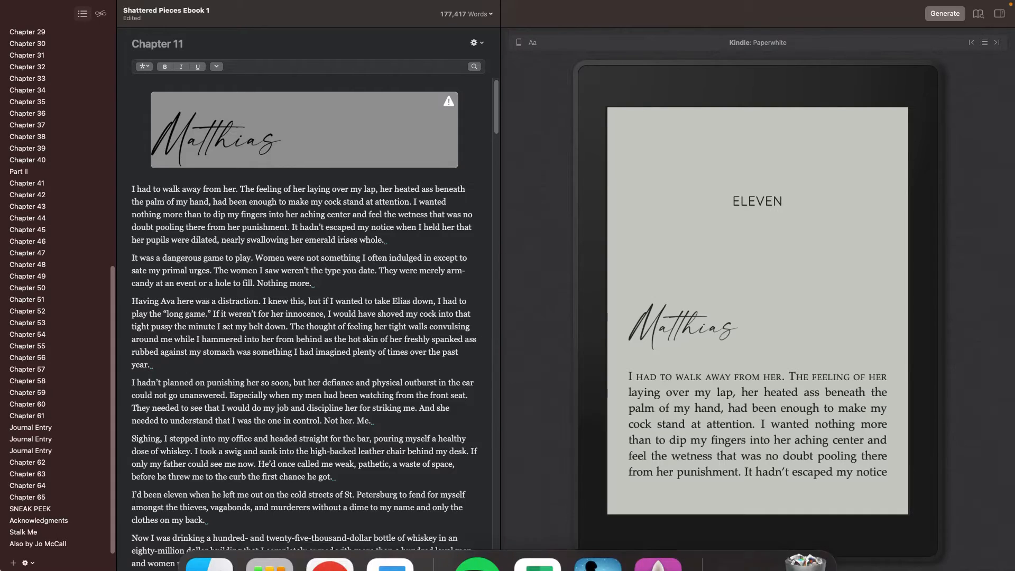
click(26, 563)
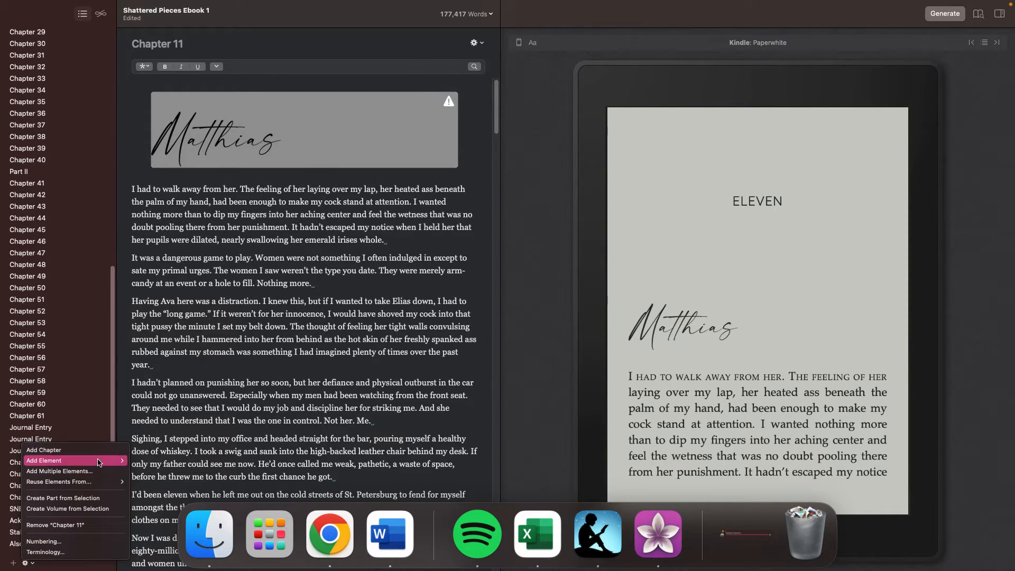
mouse_move(106, 460)
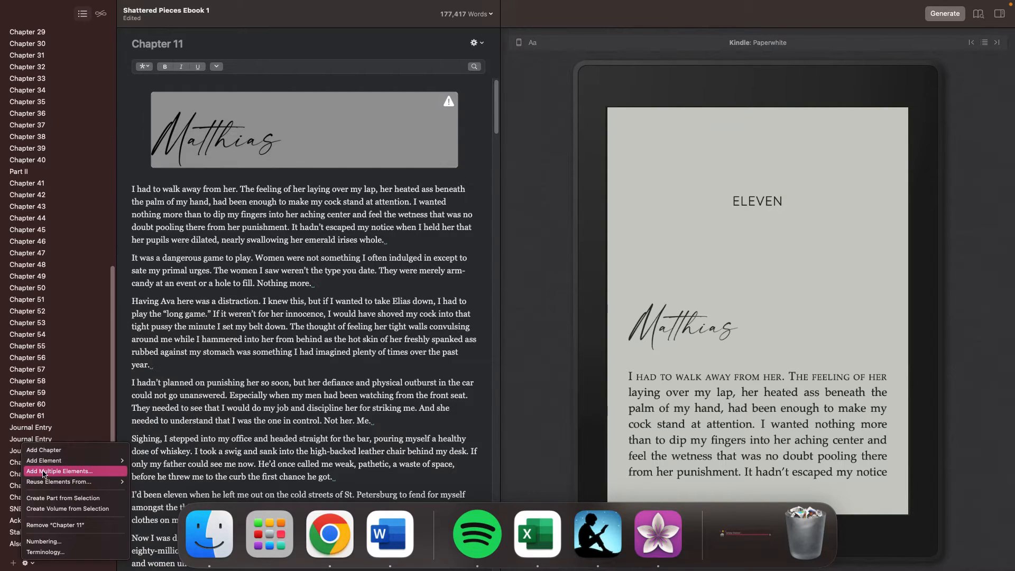
click(68, 472)
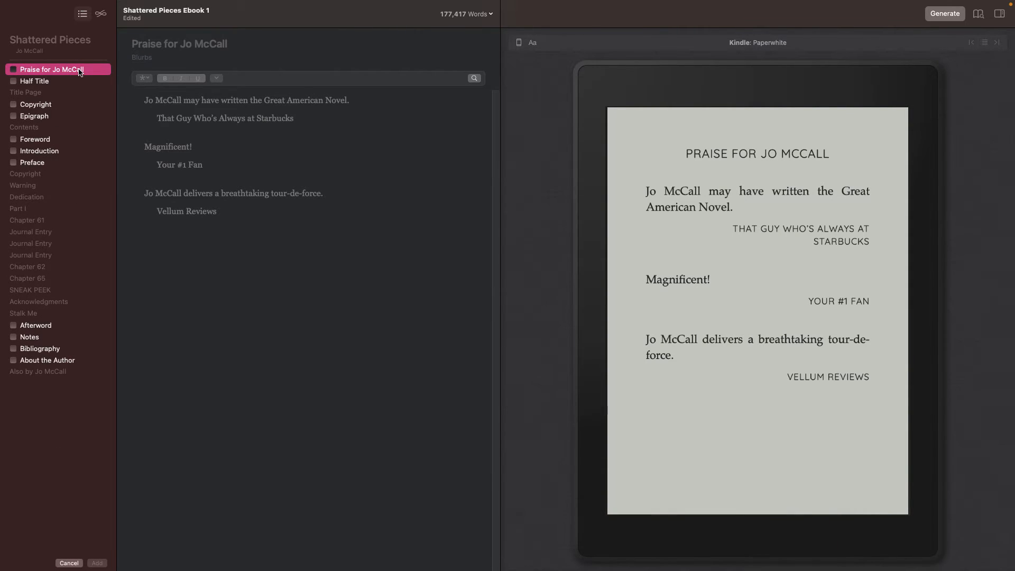
click(53, 106)
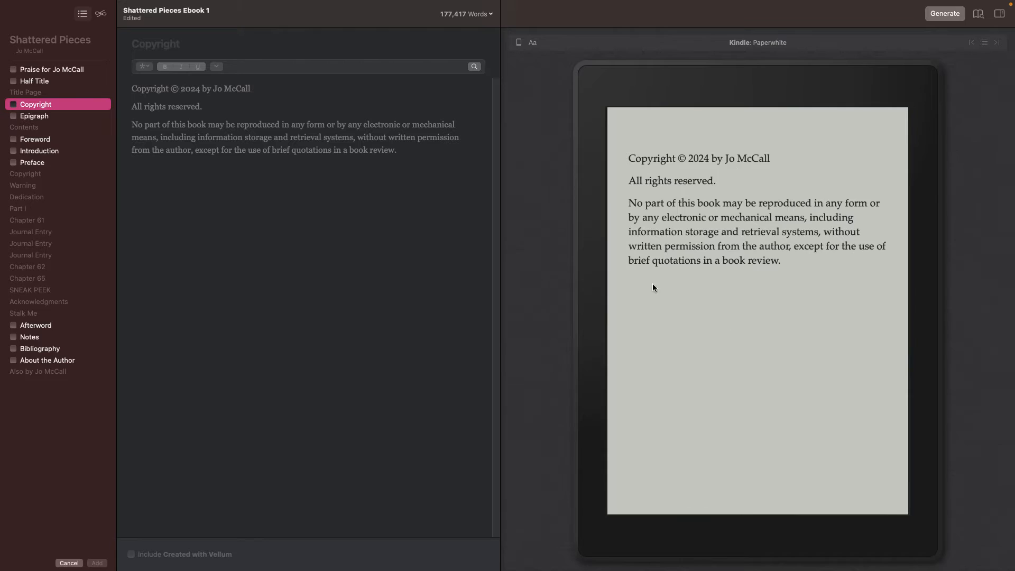
click(50, 117)
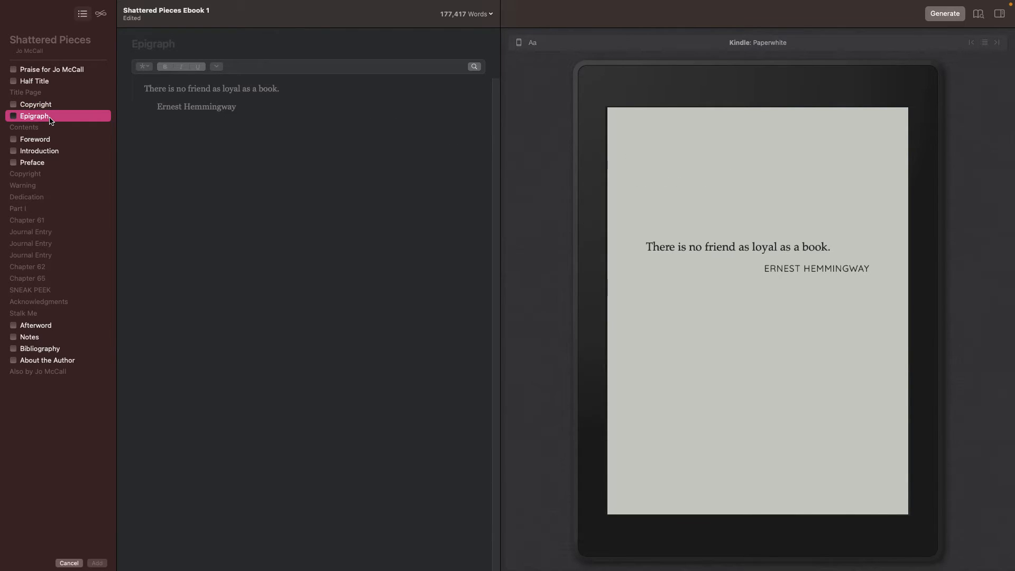
click(60, 140)
click(61, 152)
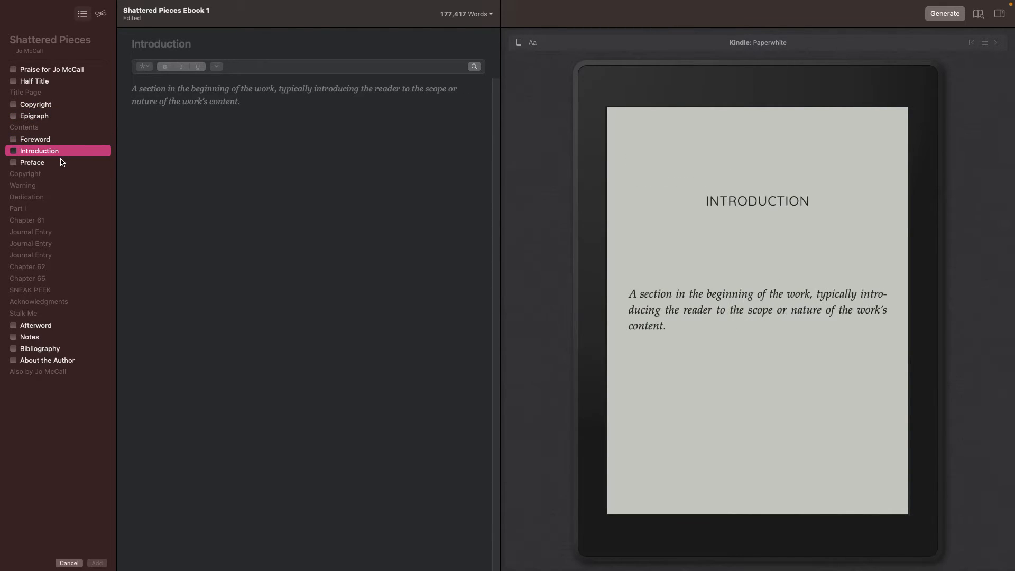
click(62, 162)
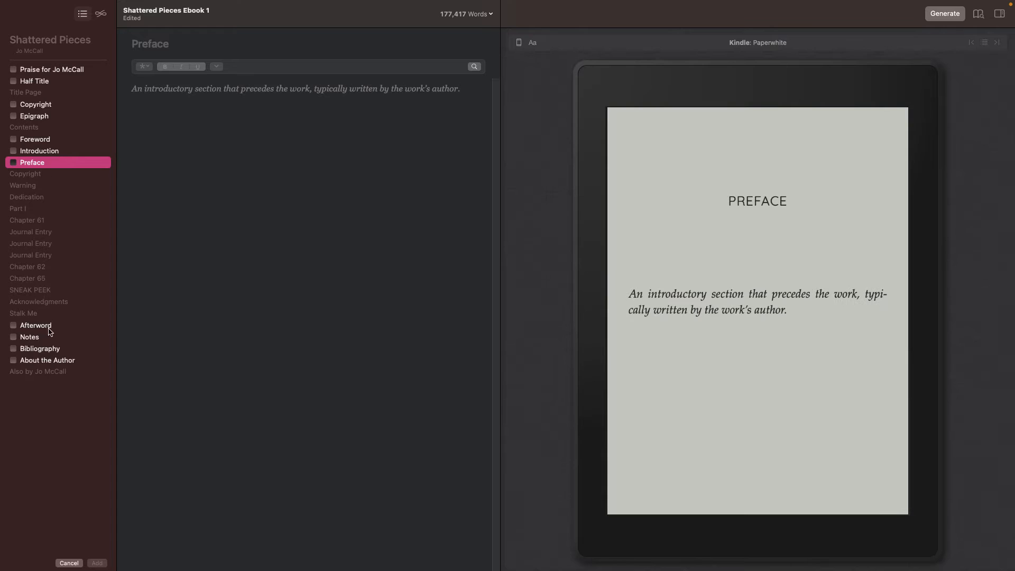
click(74, 565)
- Check the options for reusing elements and creating parts, and look at Part I and how the chapters are divided into parts
click(32, 564)
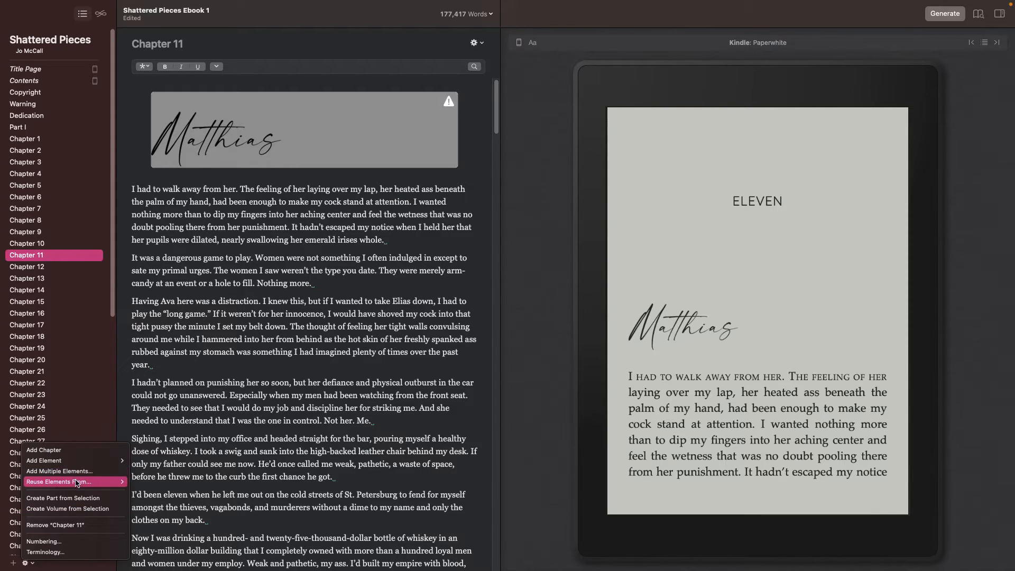
mouse_move(79, 484)
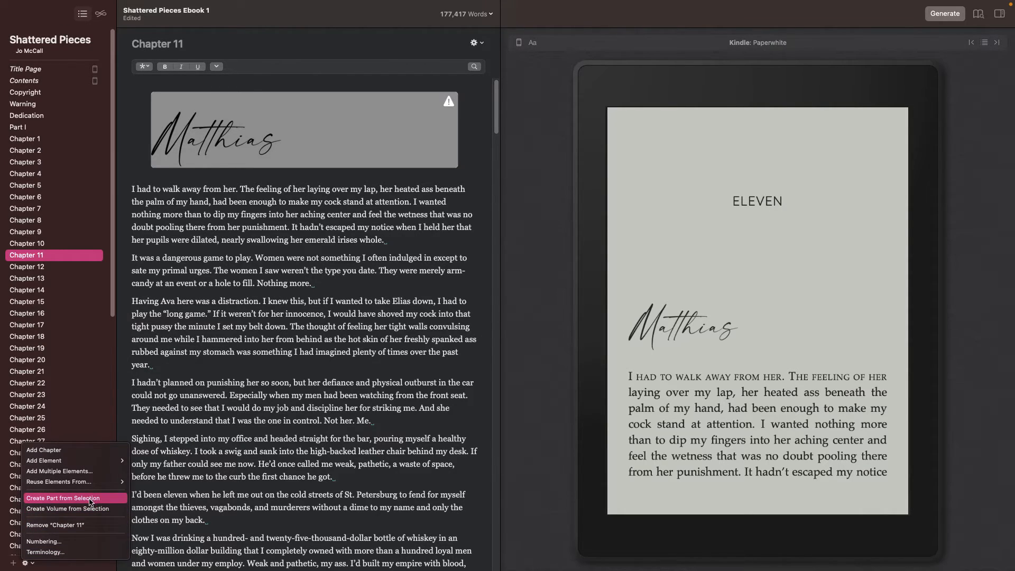
click(21, 132)
click(21, 132)
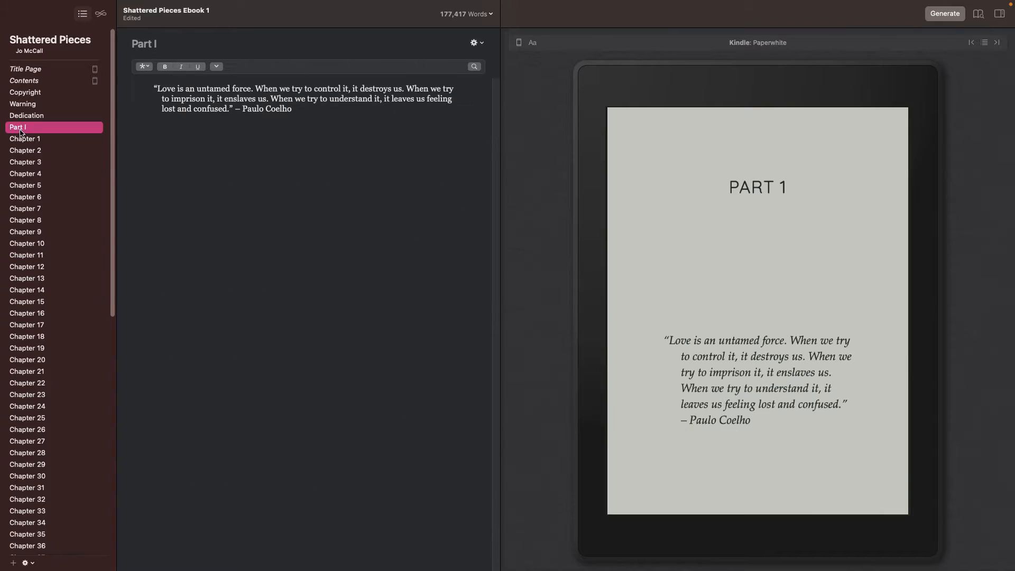
scroll(35, 324, down, 8)
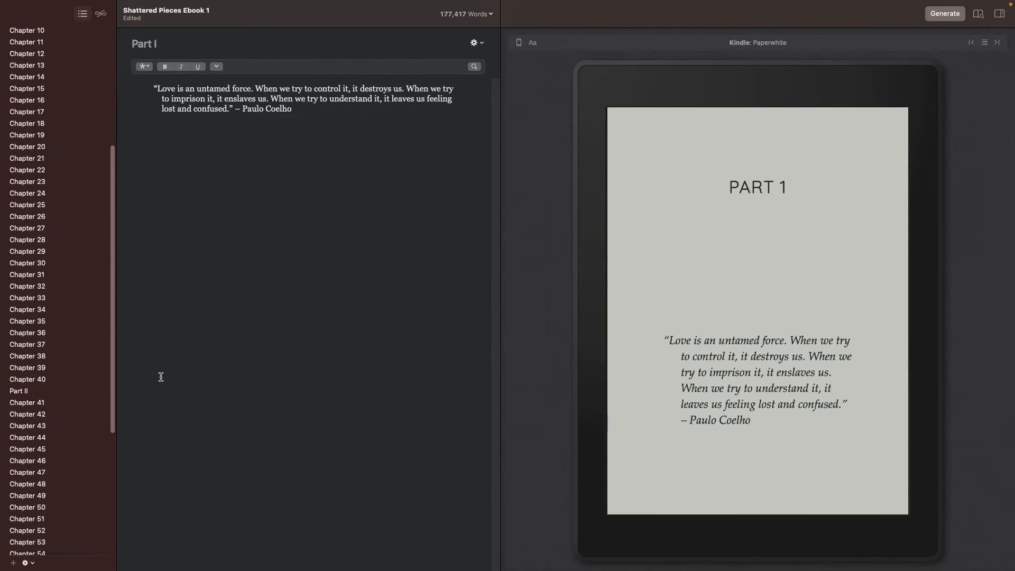
scroll(46, 357, up, 8)
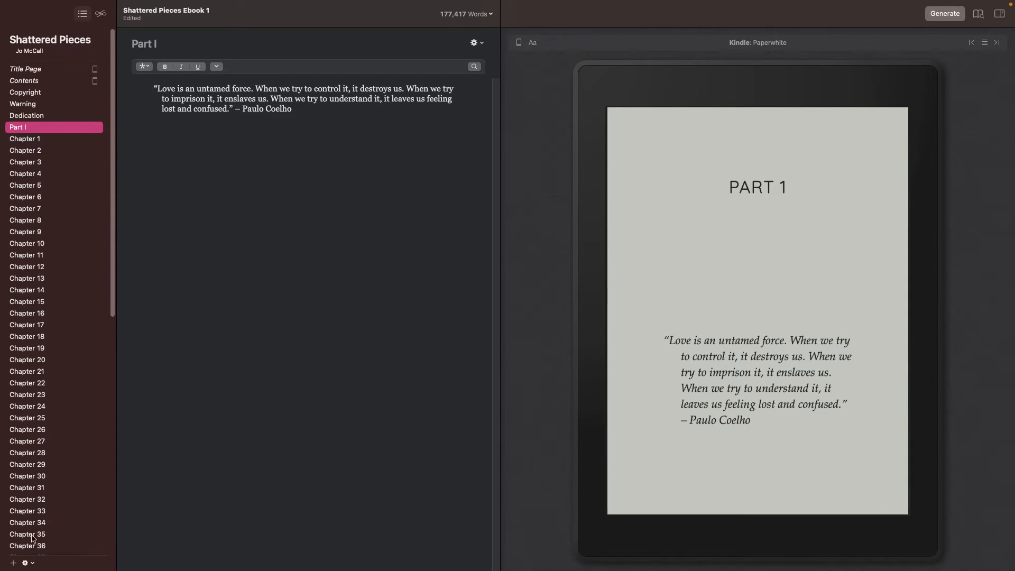
scroll(32, 529, down, 6)
scroll(18, 494, up, 6)
scroll(37, 524, down, 3)
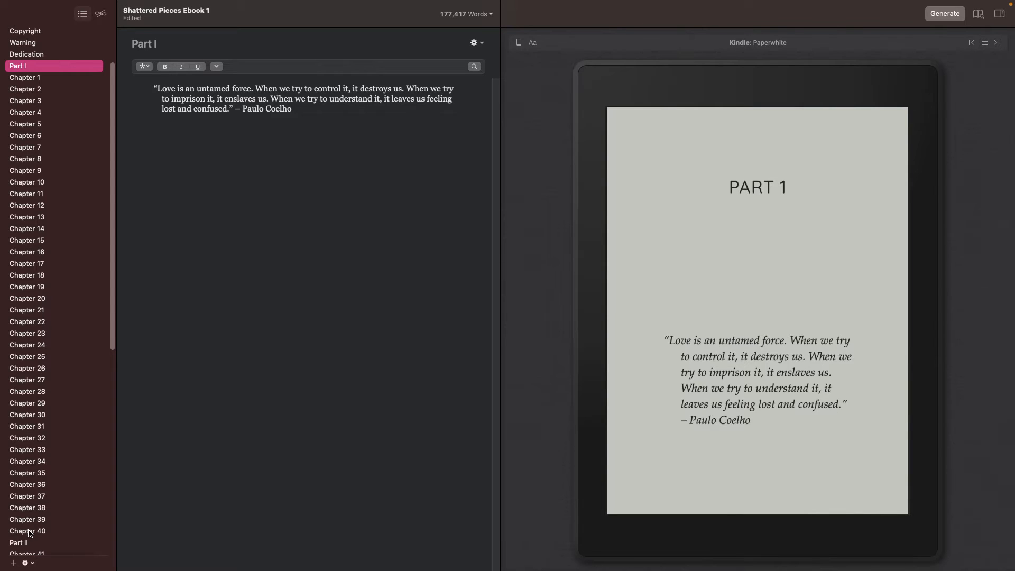
- Review the book's Chapter Numbering and Terminology settings, leaving both as they are
click(31, 563)
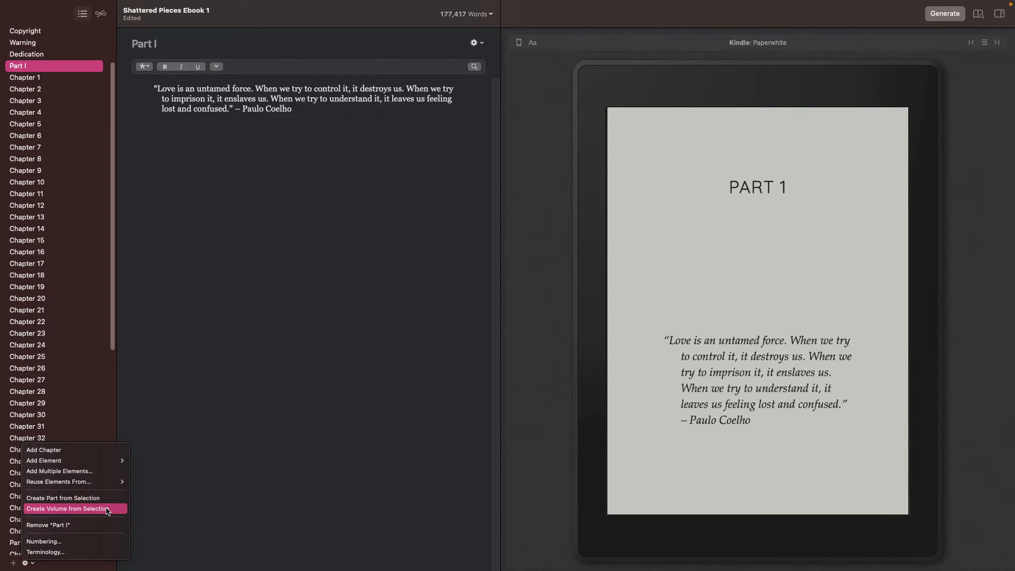
click(80, 541)
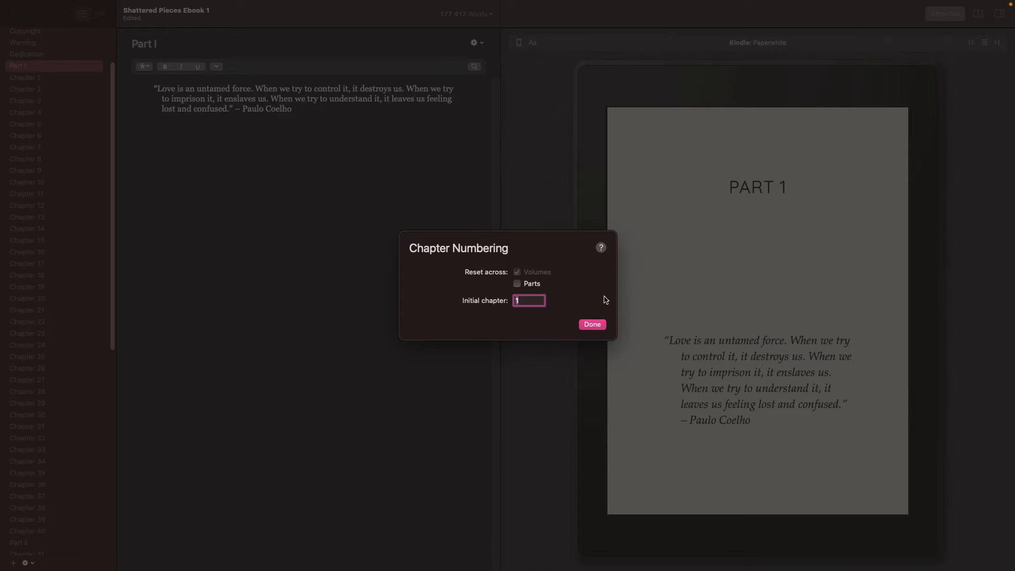
click(593, 328)
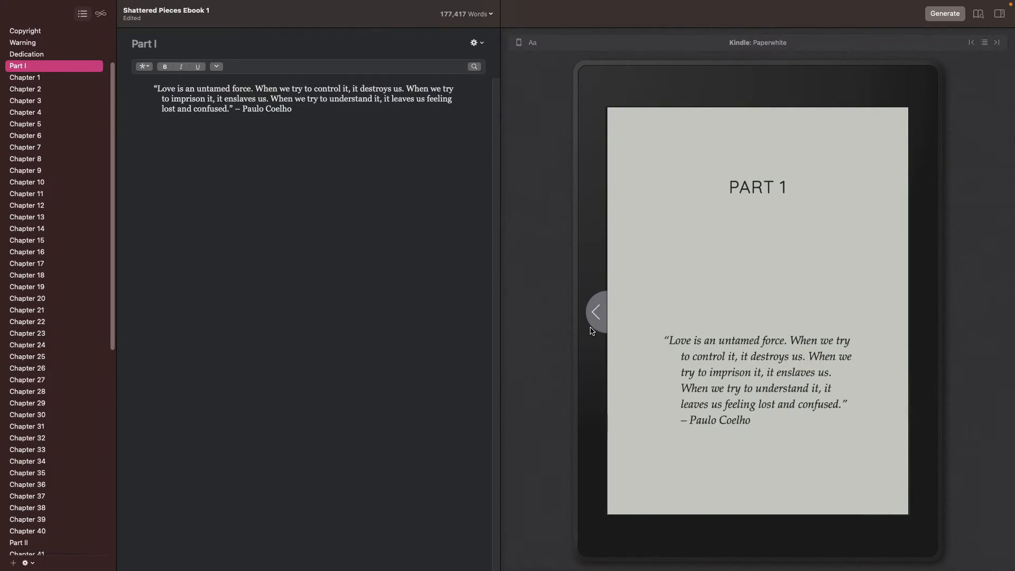
click(34, 562)
click(46, 552)
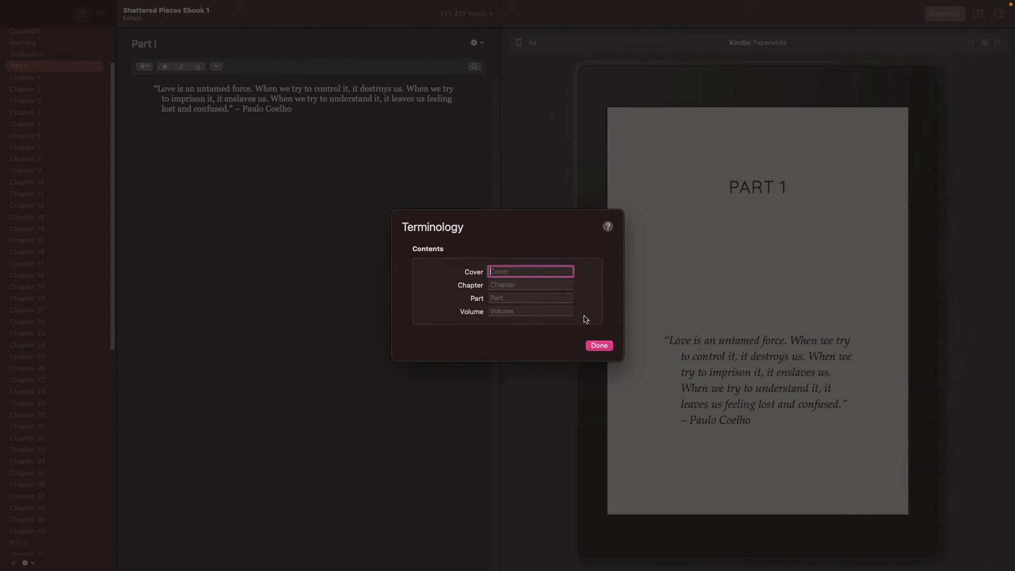
click(598, 346)
- Open Chapter 1 and look over the available text features, such as Subhead, Ornamental Break and Image, without applying any
scroll(55, 251, up, 3)
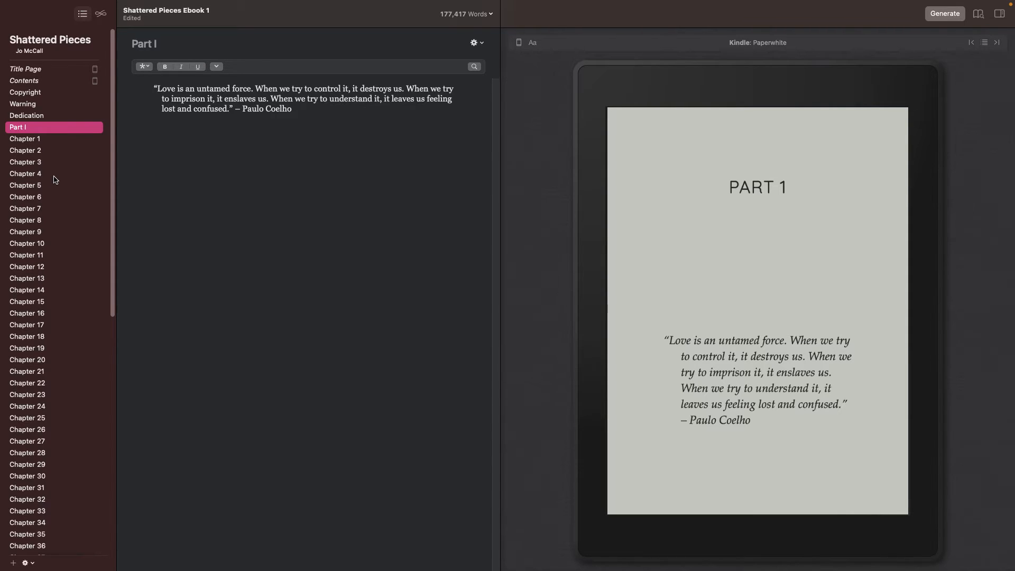
drag(110, 106, 92, 66)
click(260, 191)
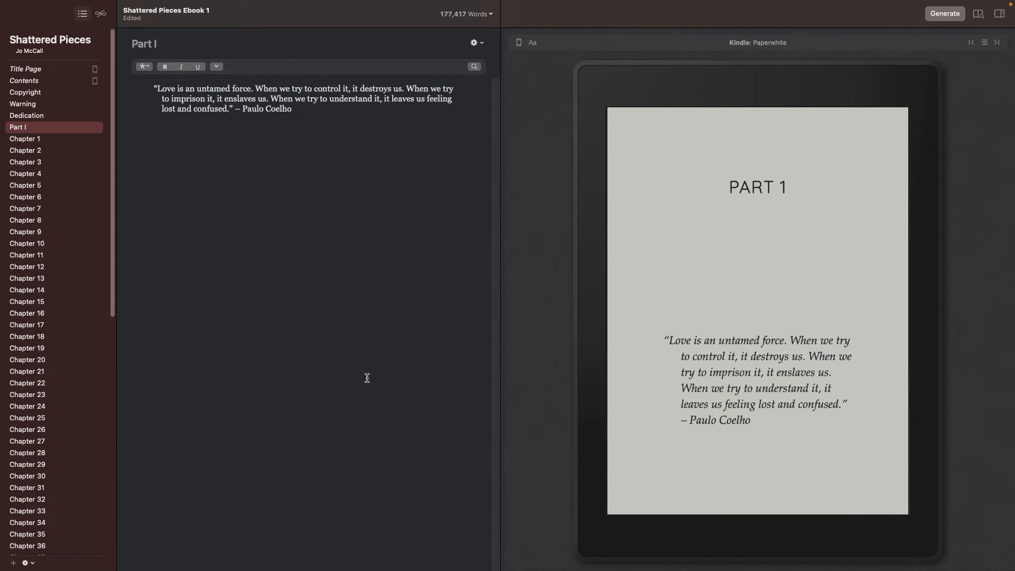
click(67, 140)
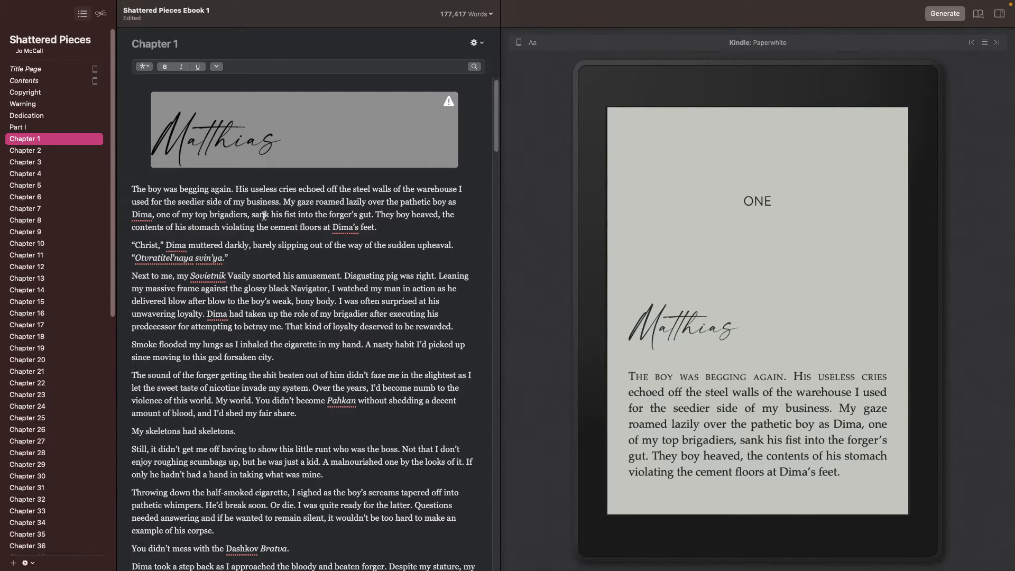
click(186, 105)
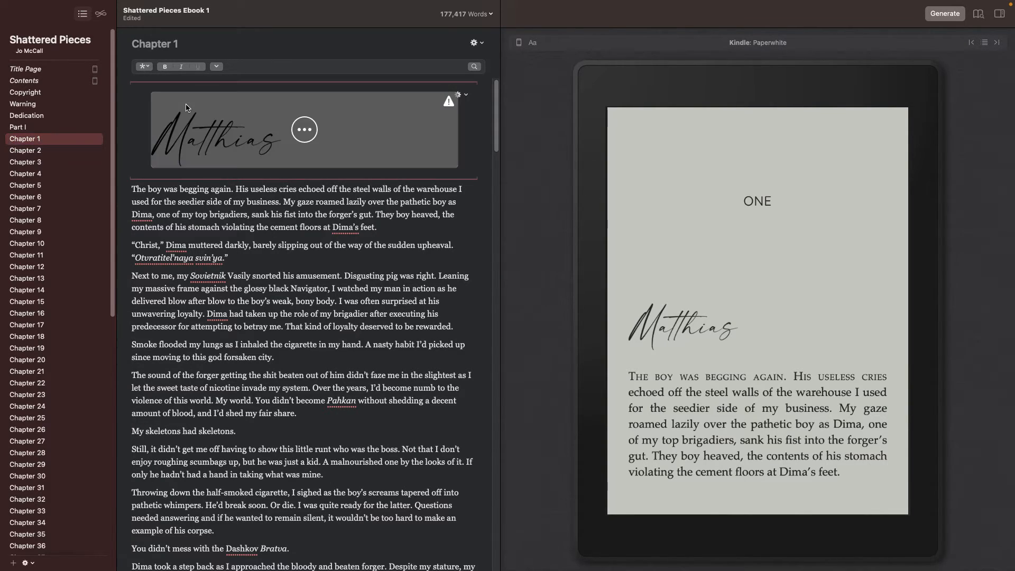
click(144, 67)
click(143, 67)
click(142, 67)
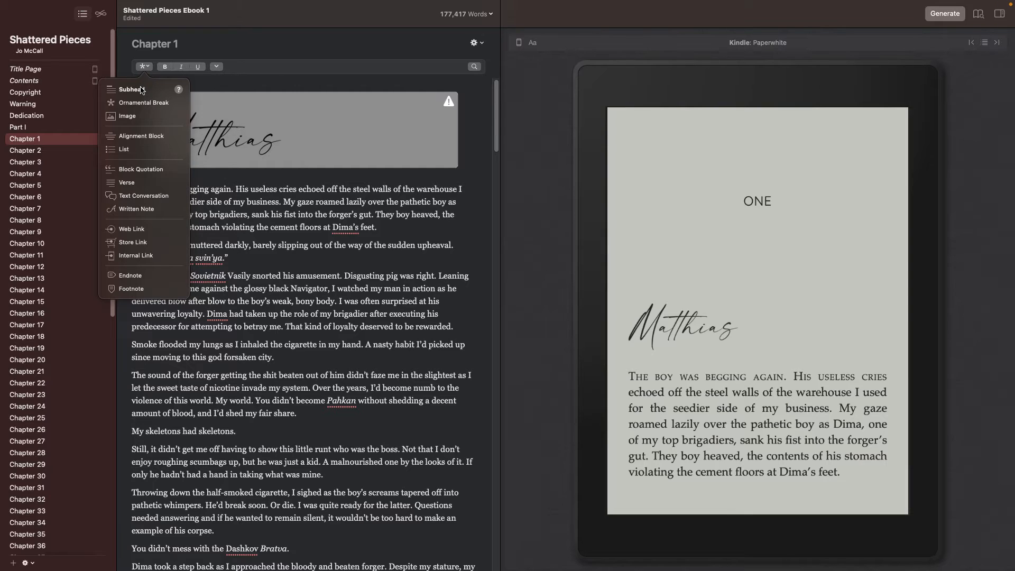
click(232, 173)
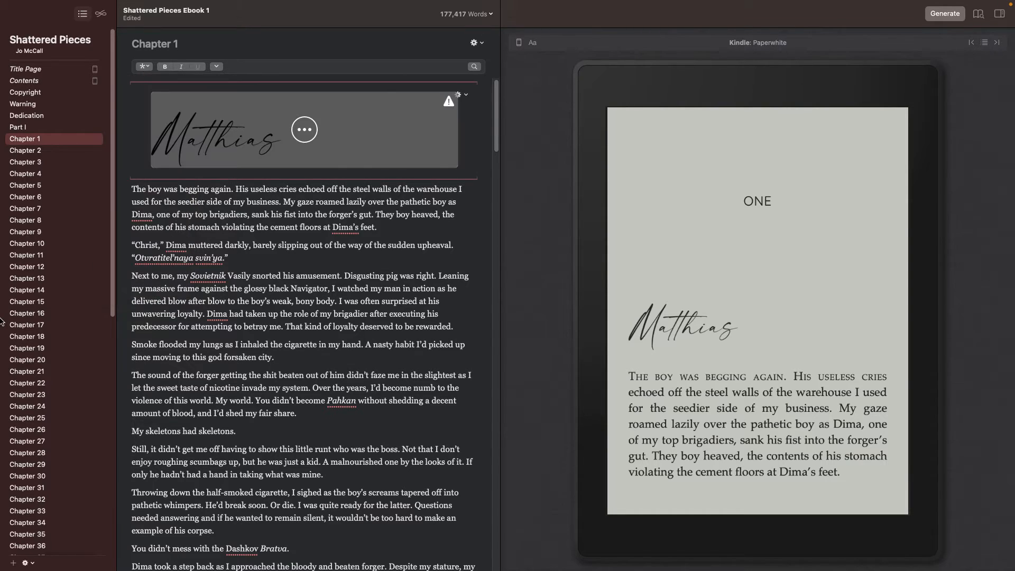
- Browse the chapters at the end of the book, from Chapter 62 to Acknowledgments, and return to SNEAK PEEK
scroll(30, 476, down, 10)
click(31, 498)
click(41, 486)
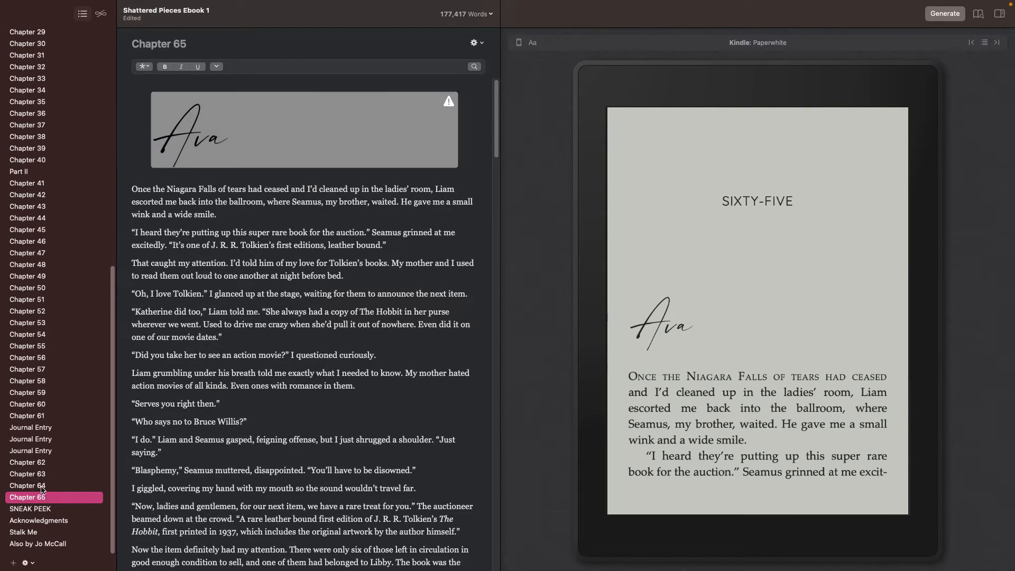
click(39, 476)
click(40, 463)
click(41, 487)
click(42, 499)
click(41, 508)
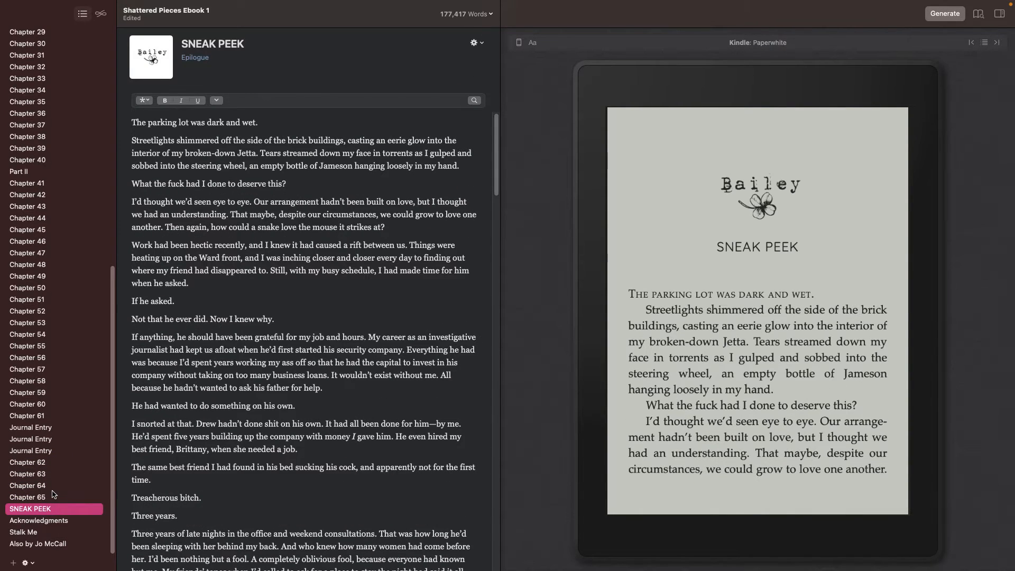
click(39, 520)
click(40, 509)
scroll(47, 509, up, 10)
- Try the Subhead format on SNEAK PEEK's opening line, "The parking lot was dark and wet.", and clear that formatting again
drag(268, 126, 127, 125)
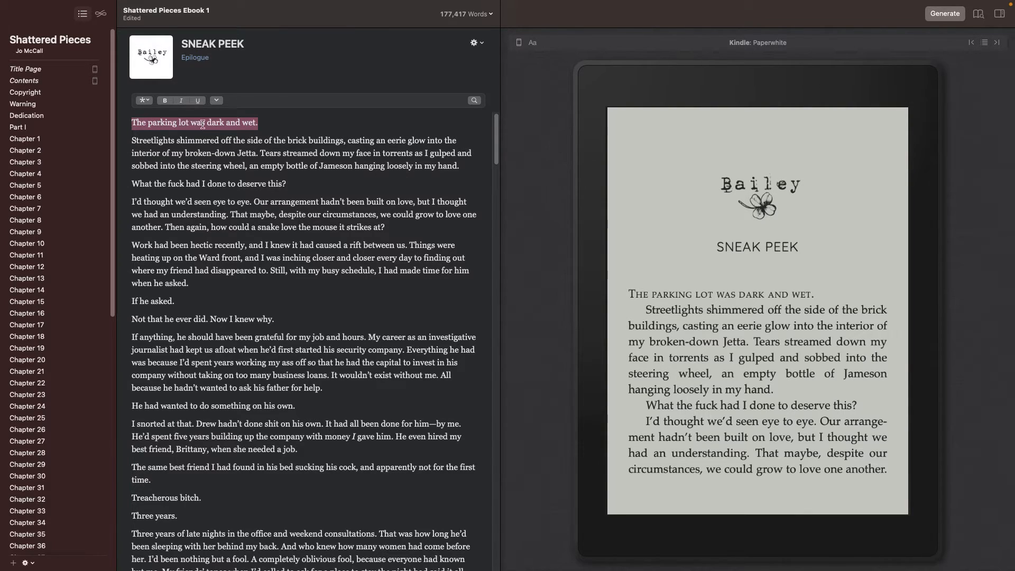
click(143, 101)
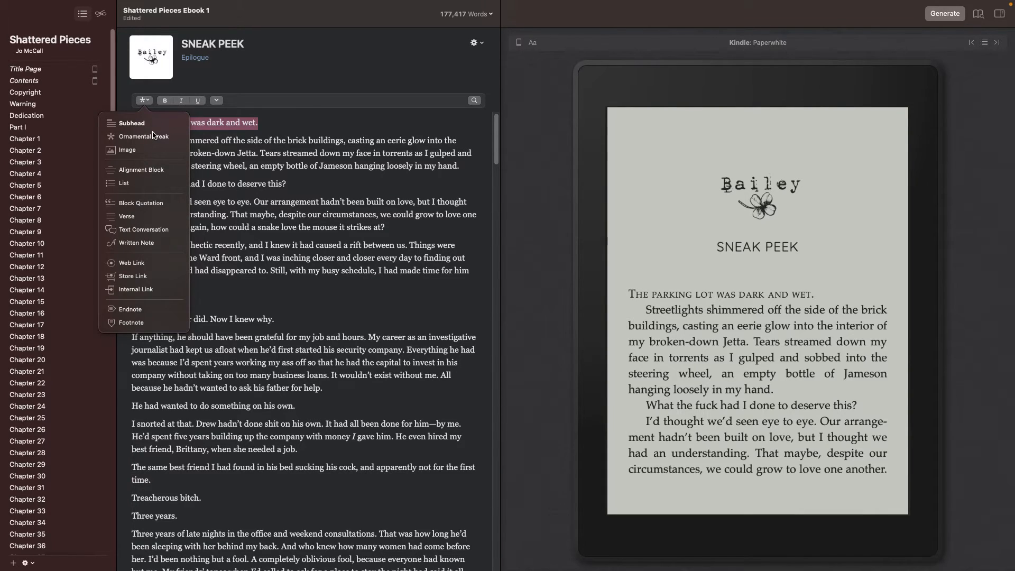
click(131, 123)
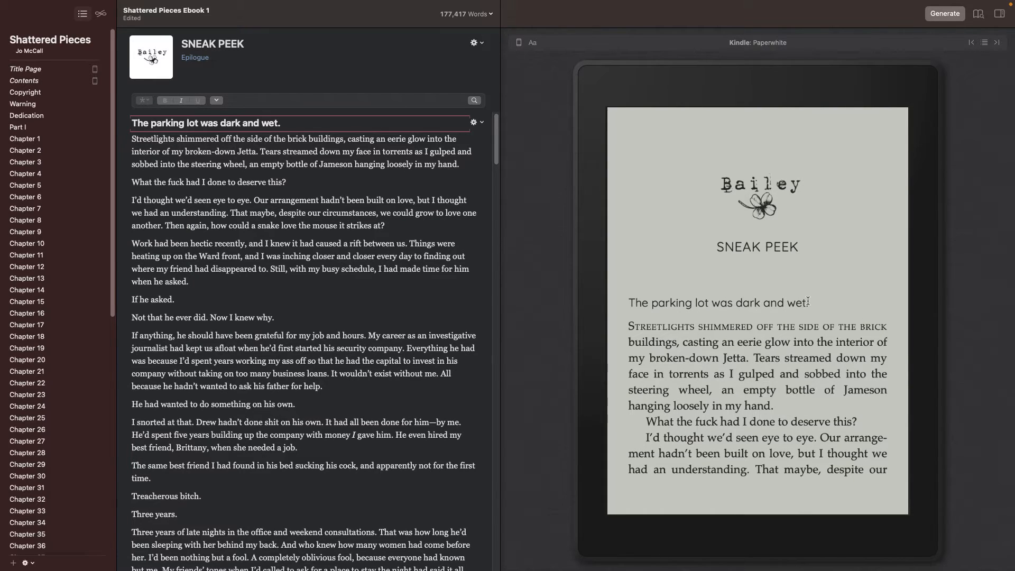
click(475, 123)
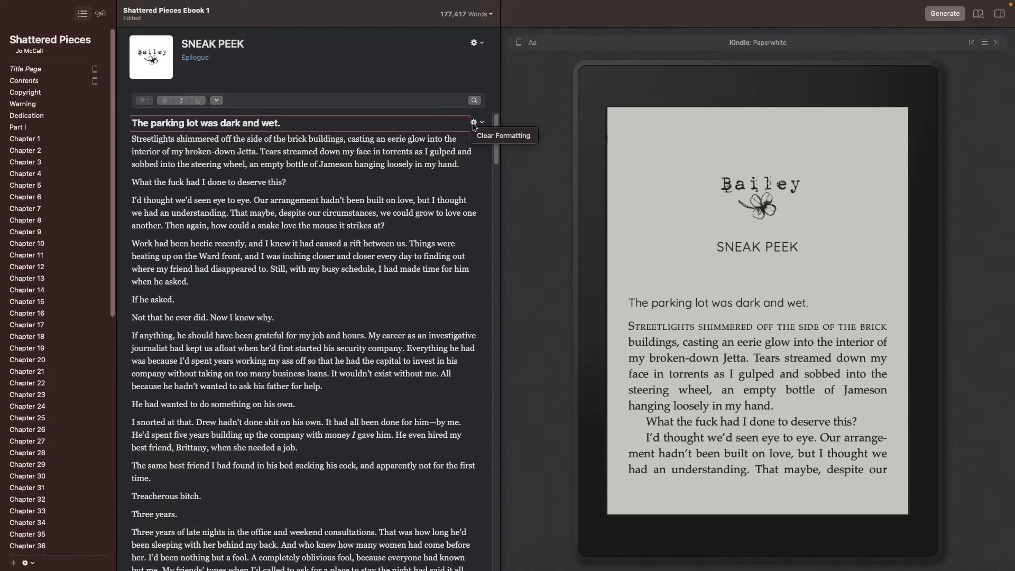
click(487, 138)
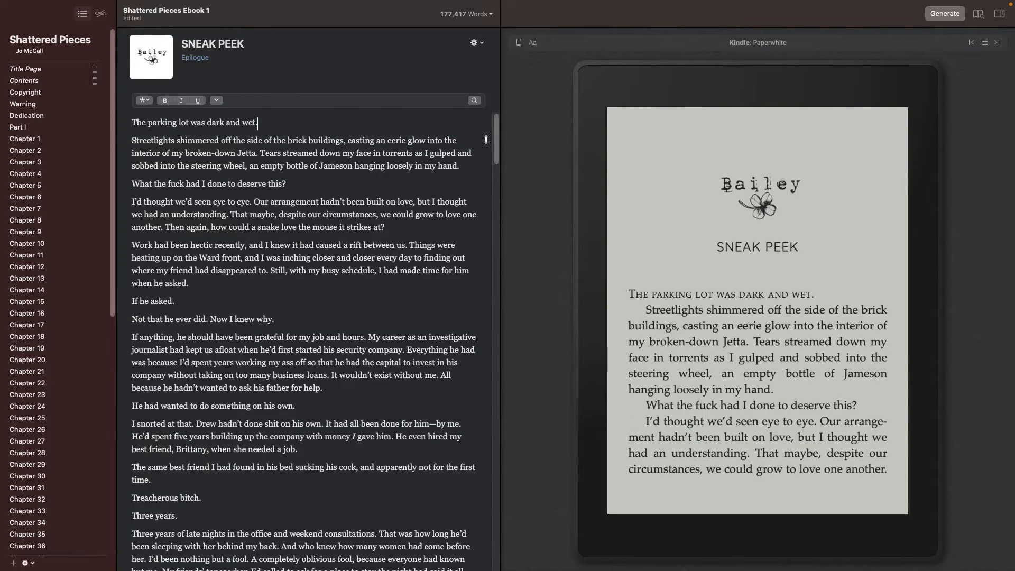
- Open the Declan Ebook project and examine the "One year ago" subhead in its Prologue
mouse_move(664, 534)
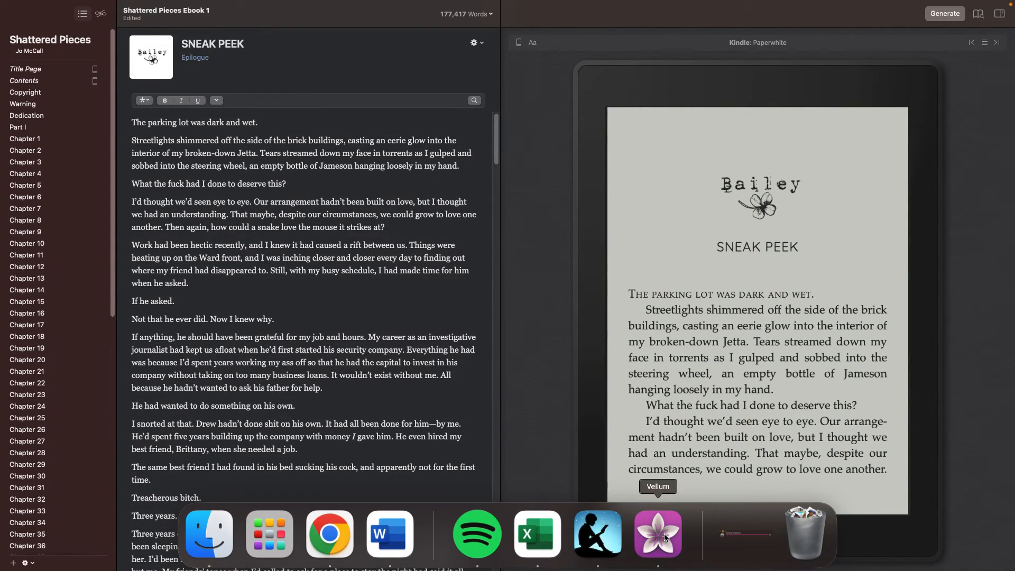
right_click(663, 528)
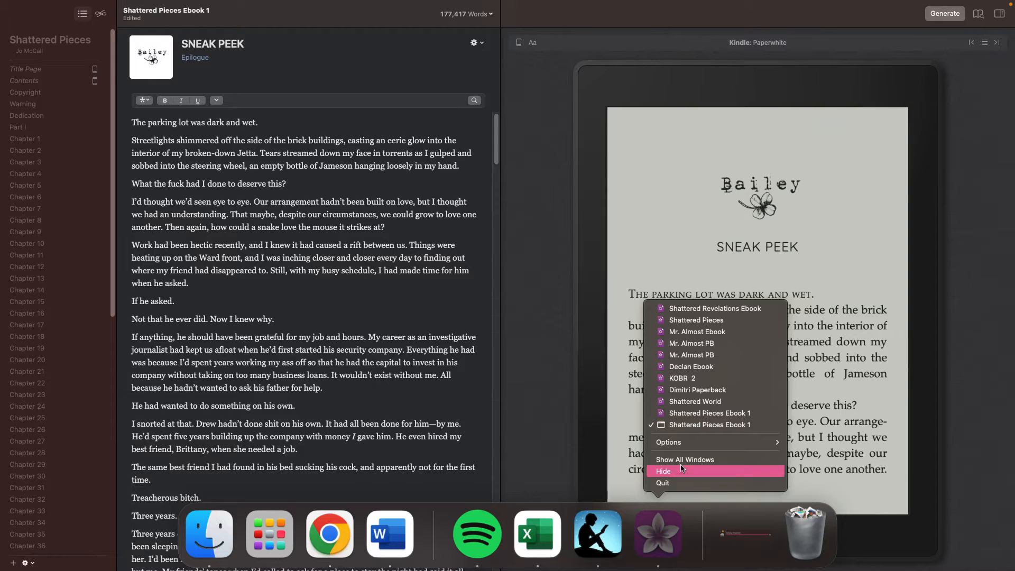
click(704, 370)
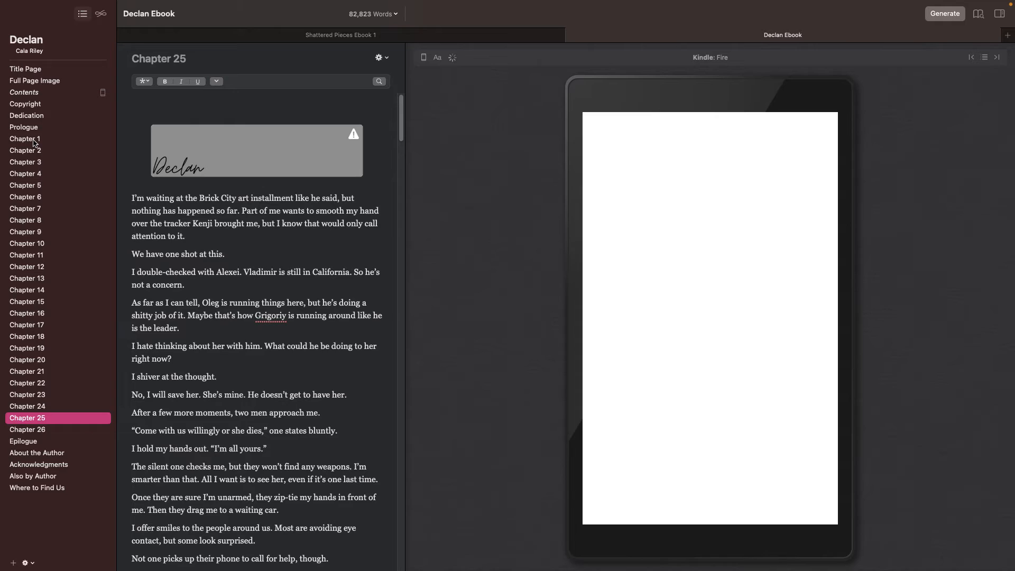
click(62, 129)
click(147, 188)
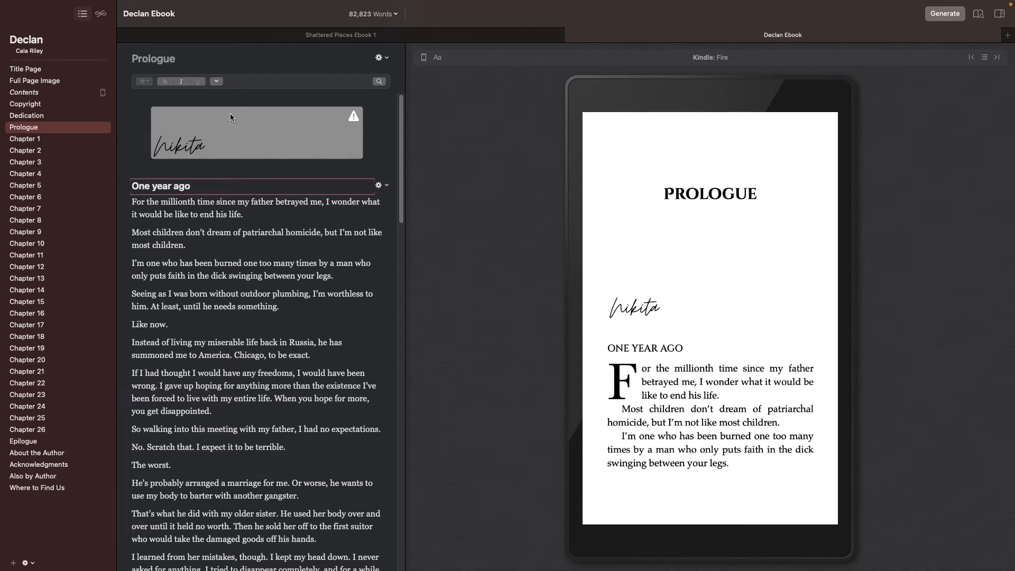
- Try adding the subtitle "One year ago" to the Prologue heading, and remove the subtitle again
click(185, 64)
click(380, 59)
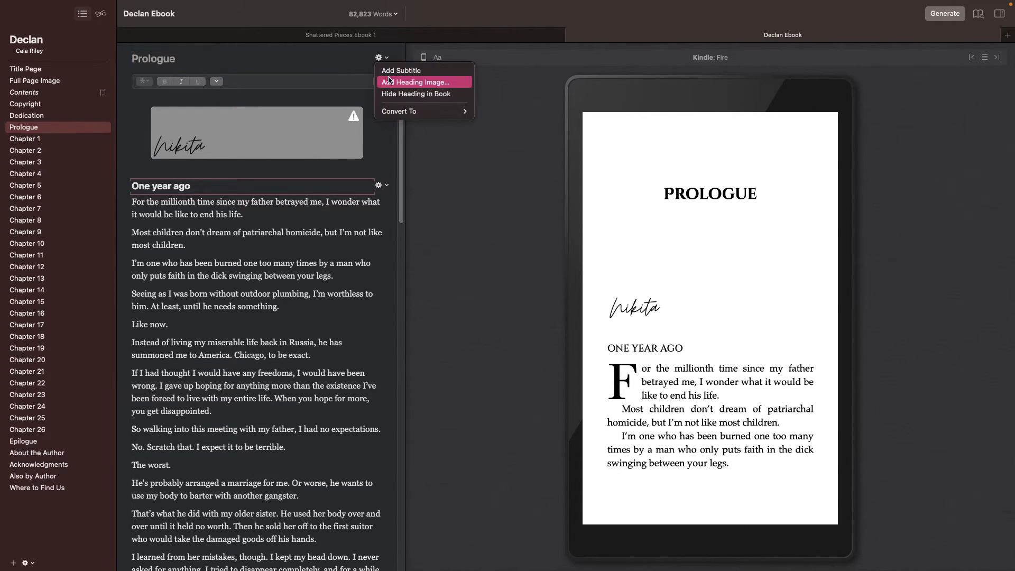
click(391, 70)
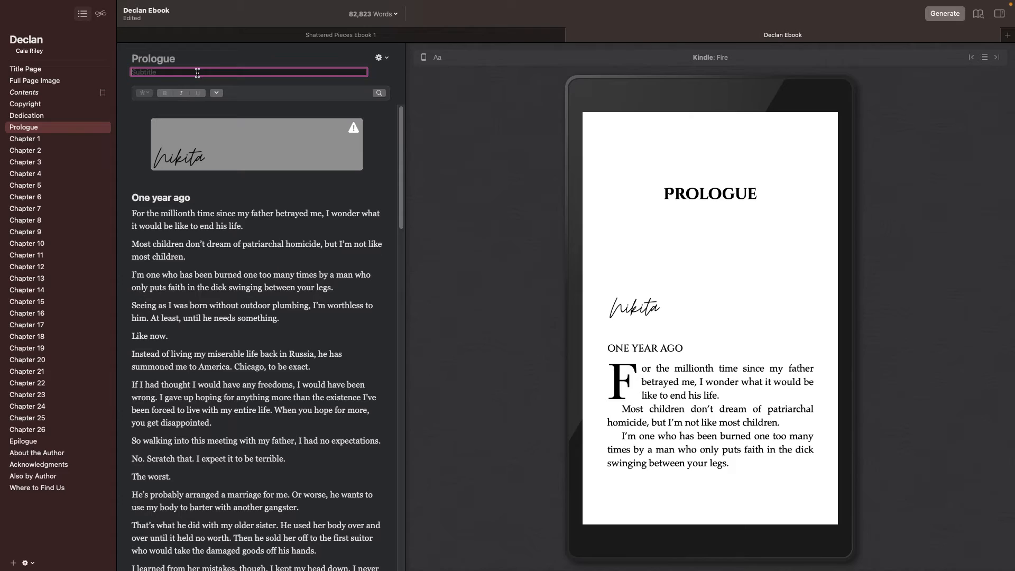
text(One year ago)
click(219, 201)
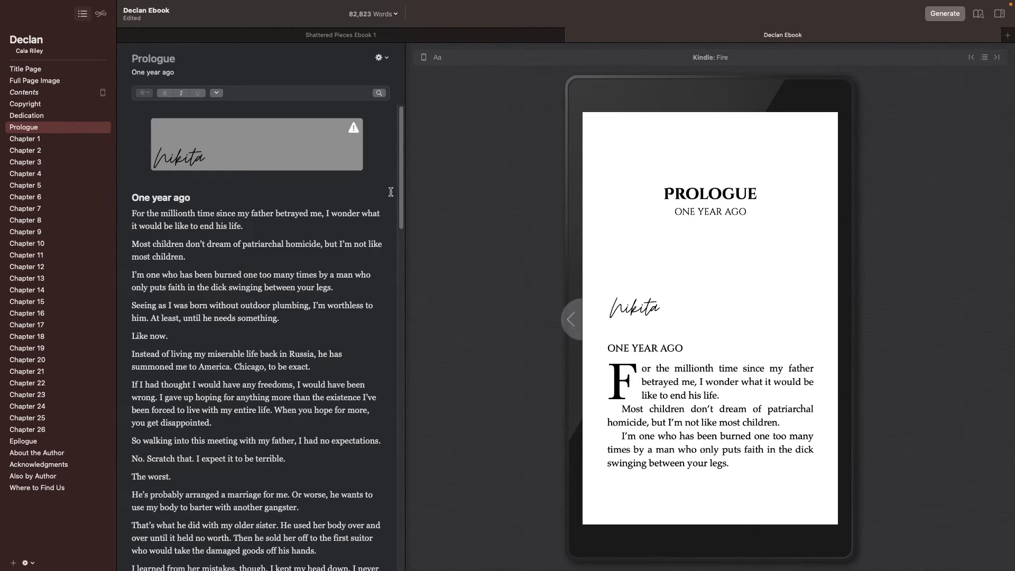
click(385, 58)
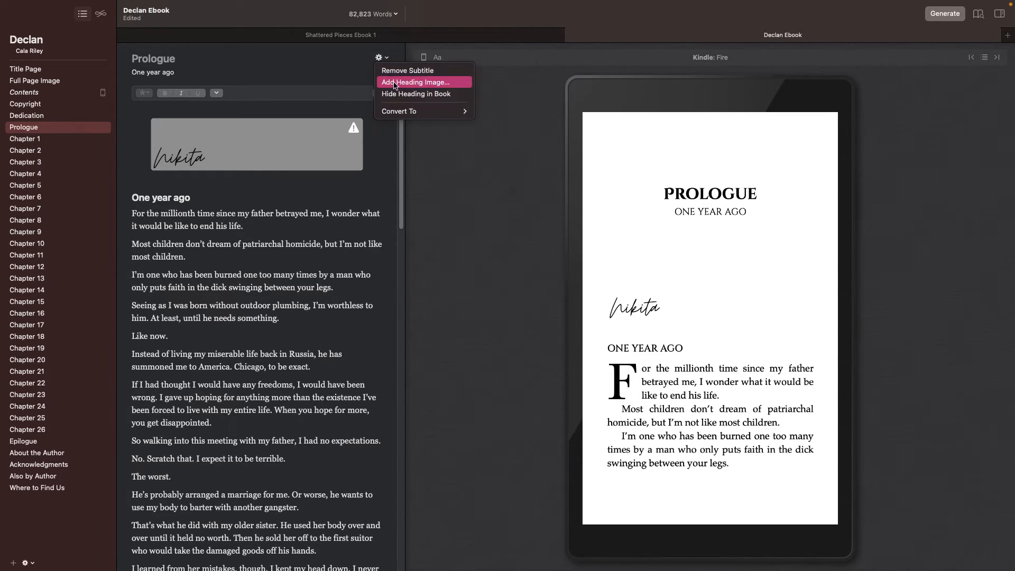
click(407, 70)
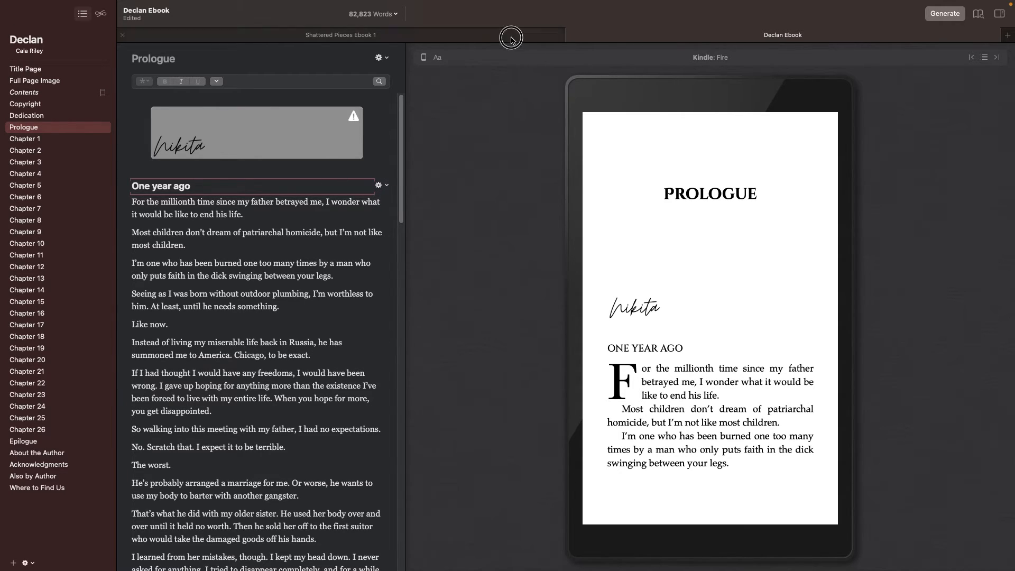
- Go back to the Shattered Pieces Ebook 1 project and review the text features and the text of SNEAK PEEK
click(371, 35)
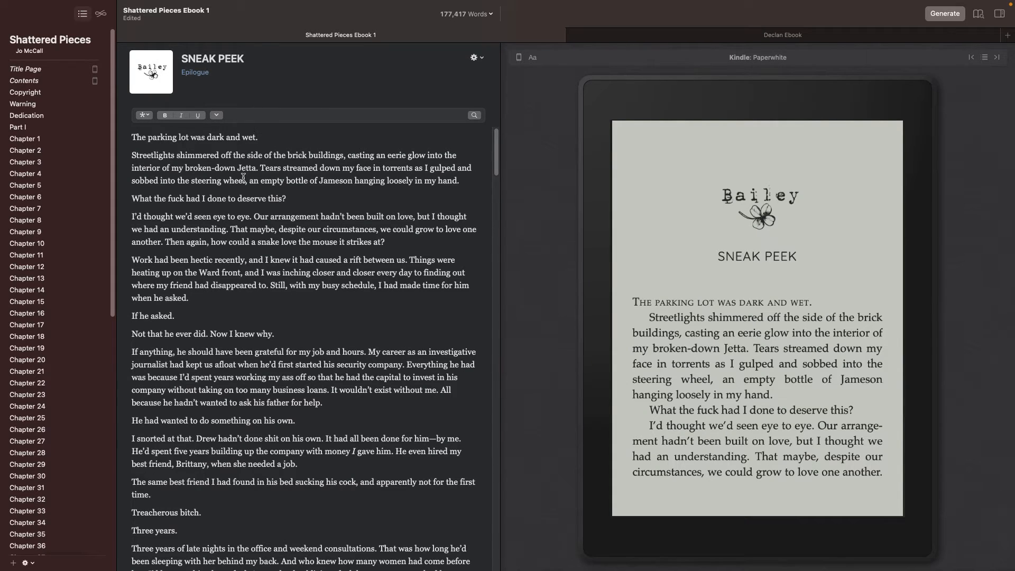
click(144, 116)
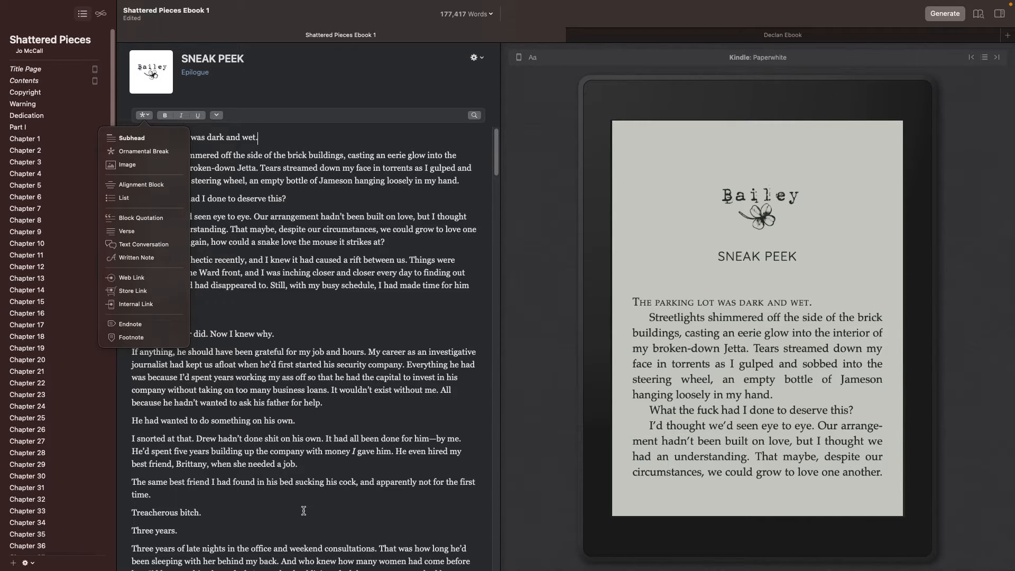
scroll(303, 511, down, 2)
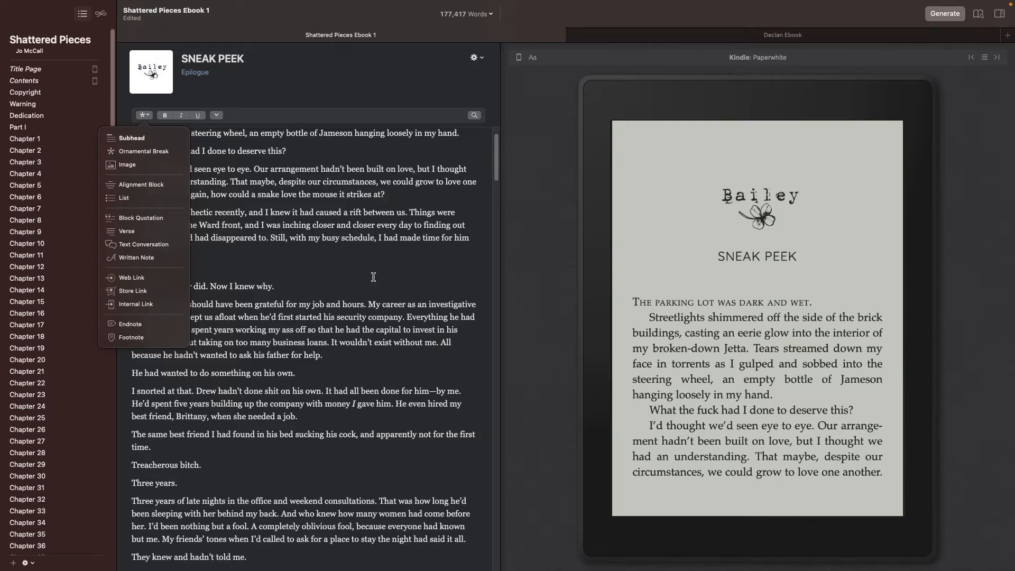
click(363, 447)
scroll(363, 444, down, 10)
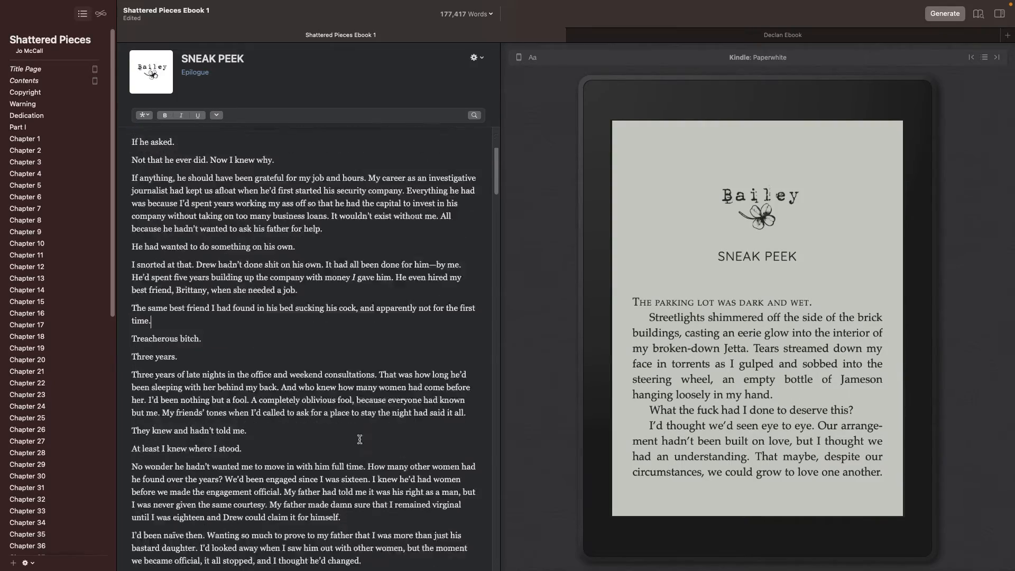
drag(499, 187, 531, 2)
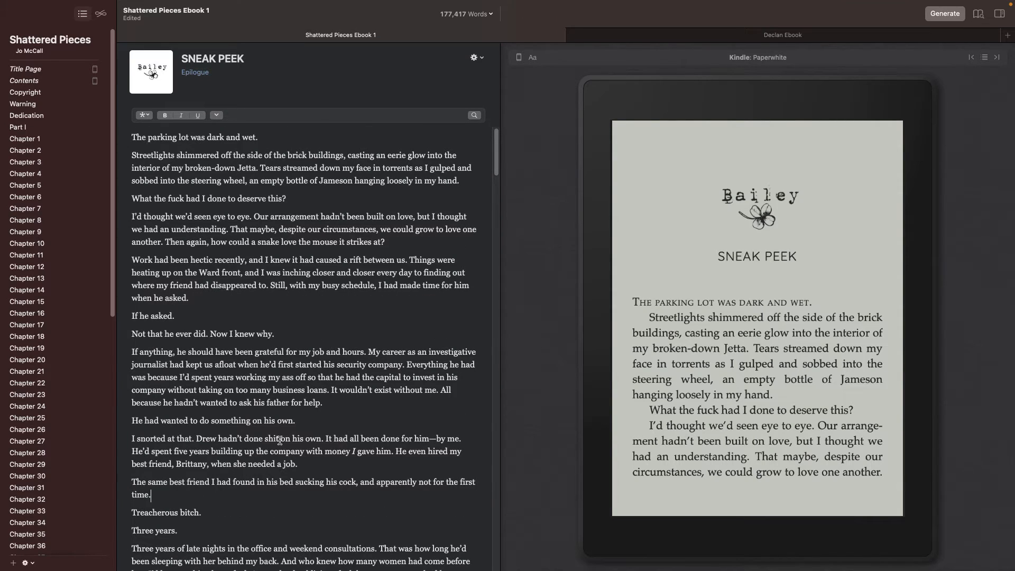
scroll(329, 543, down, 3)
scroll(360, 420, up, 3)
- Try a "-" on its own line below SNEAK PEEK's opening sentence, and delete that line again
click(289, 139)
key(Return)
text(-)
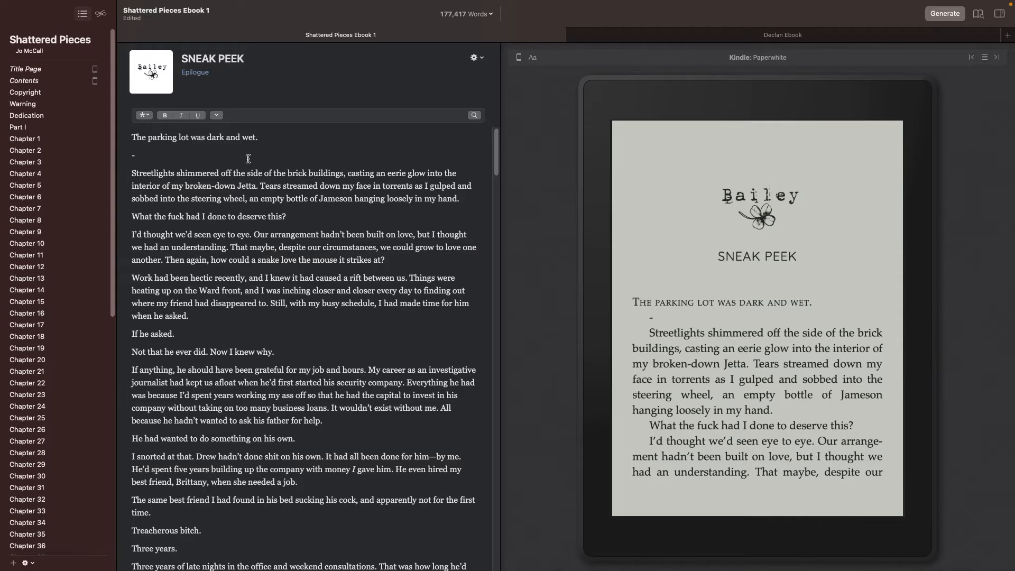
drag(248, 158, 111, 162)
key(BackSpace)
key(BackSpace)
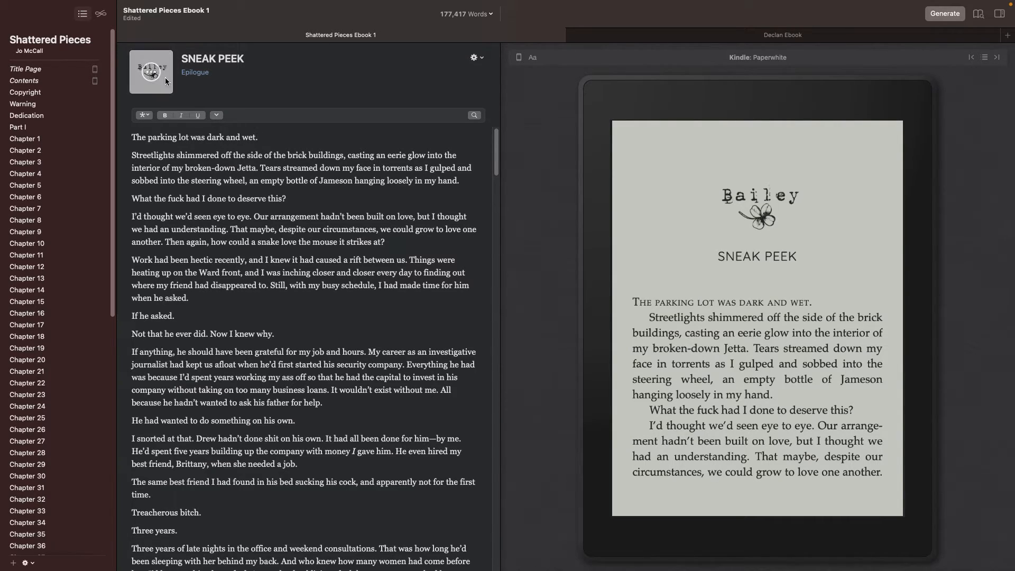
- Review the available text features and the handwritten name image at the start of Chapter 1
click(144, 115)
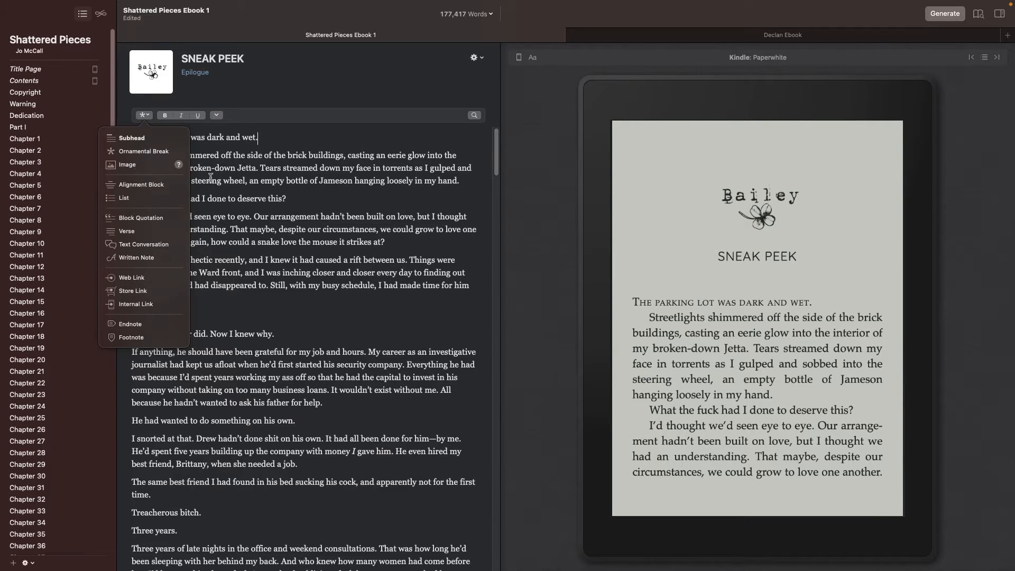
click(45, 141)
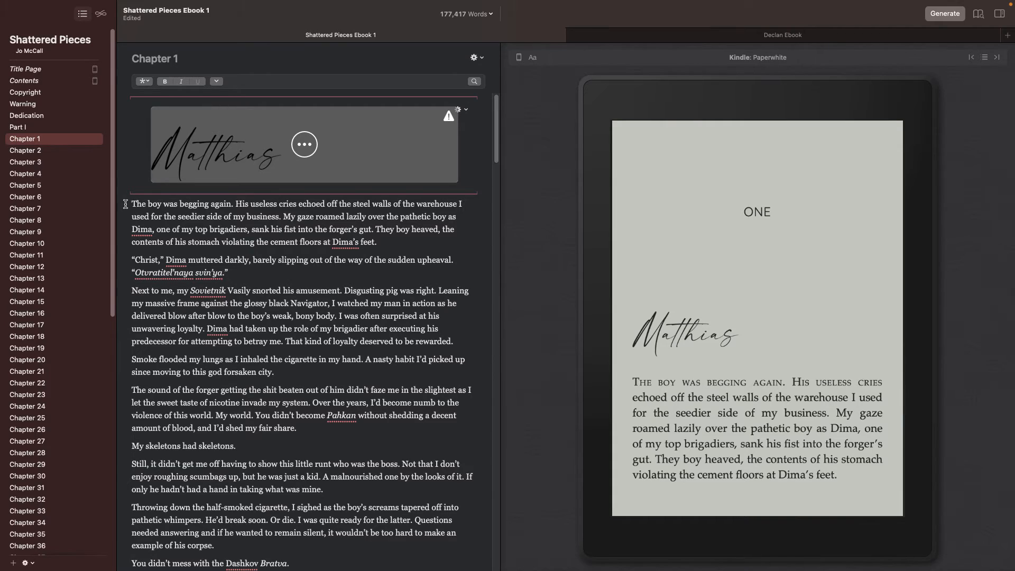
click(133, 156)
click(161, 146)
click(143, 81)
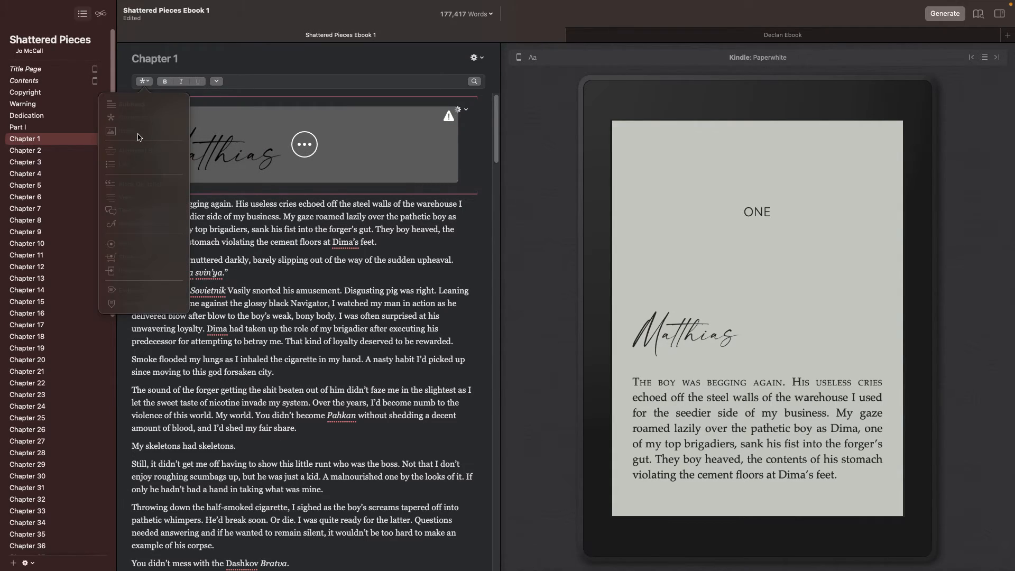
- Start inserting an image before Chapter 1's opening paragraph, and cancel the file selection
click(236, 230)
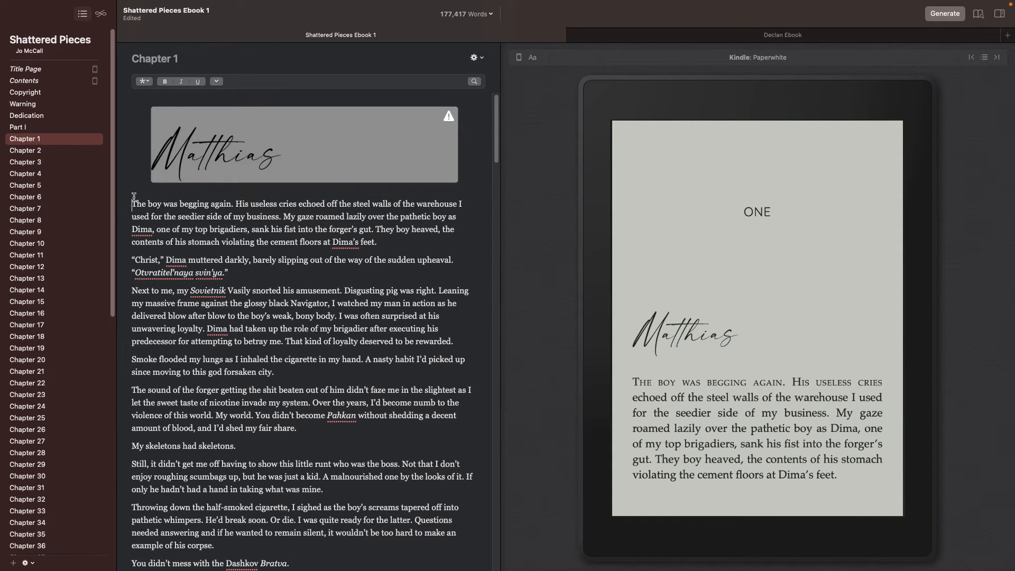
click(143, 81)
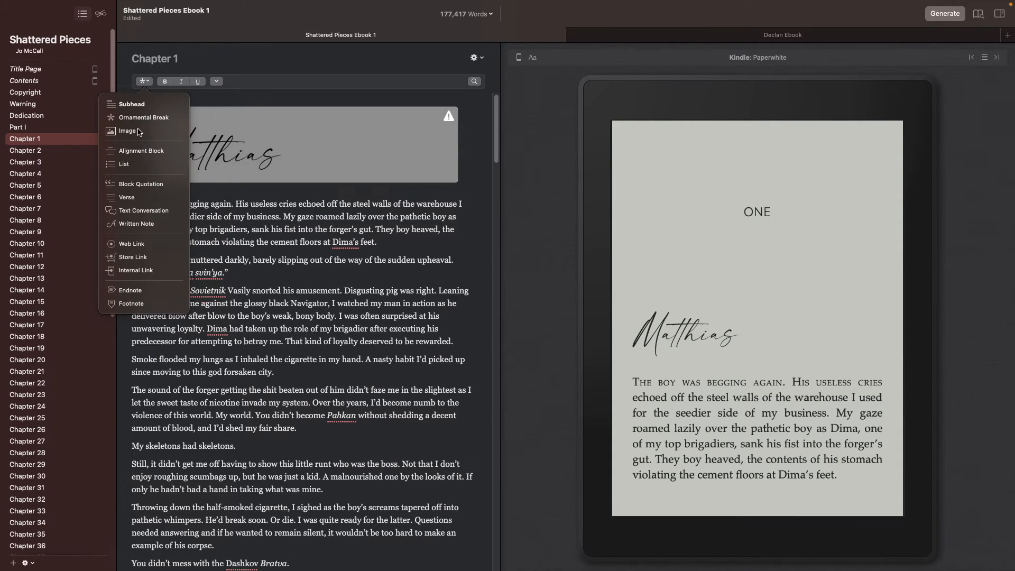
click(127, 131)
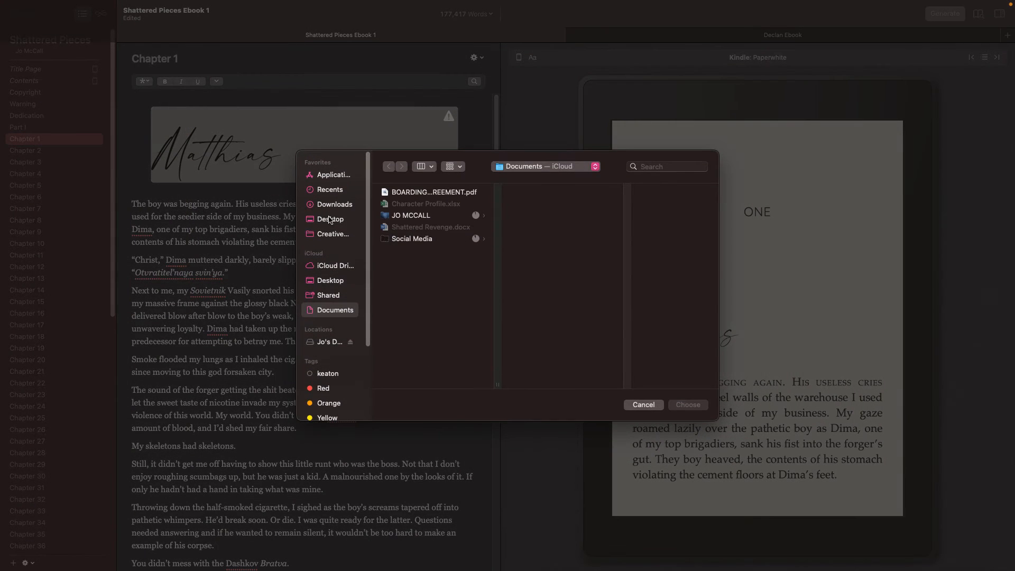
click(649, 406)
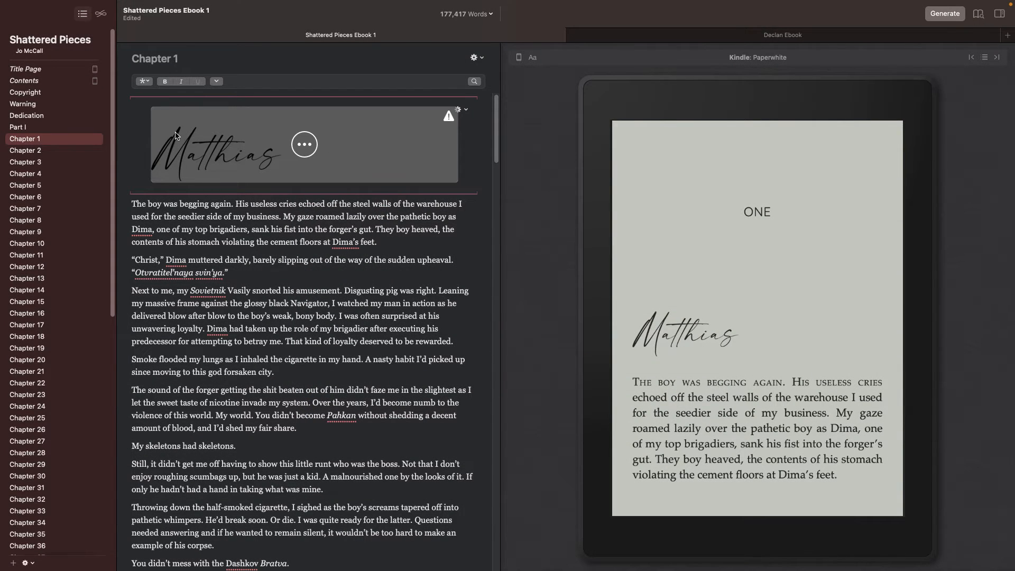
- Set the handwritten name image in Chapter 1 to the smallest size, and reopen its image settings
drag(177, 136, 649, 339)
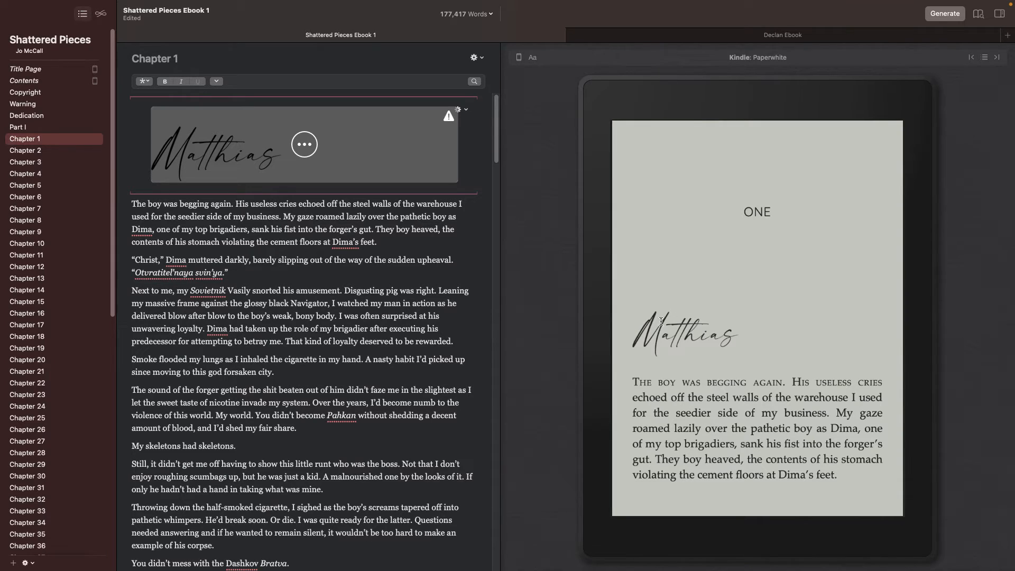
click(300, 144)
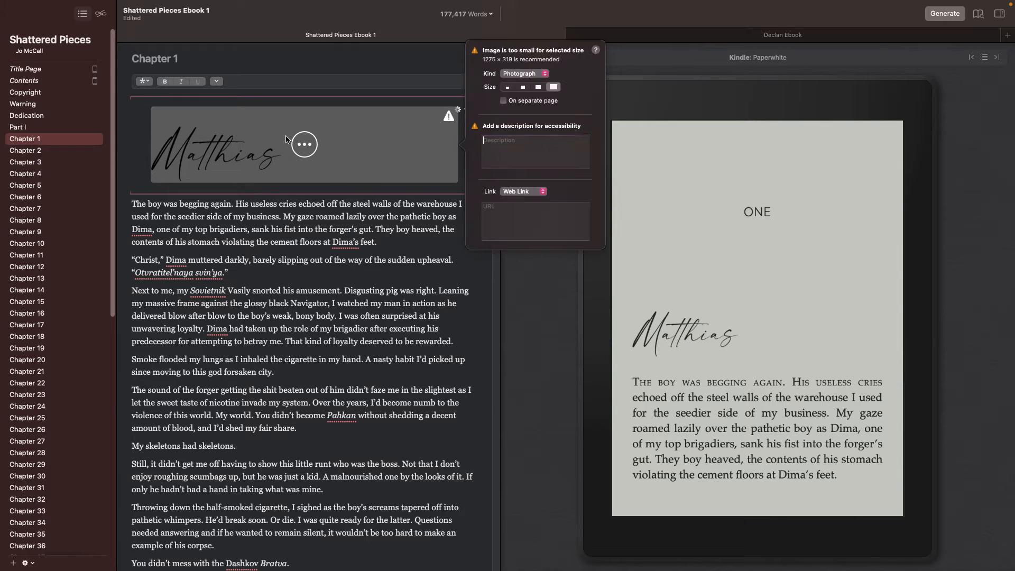
click(510, 90)
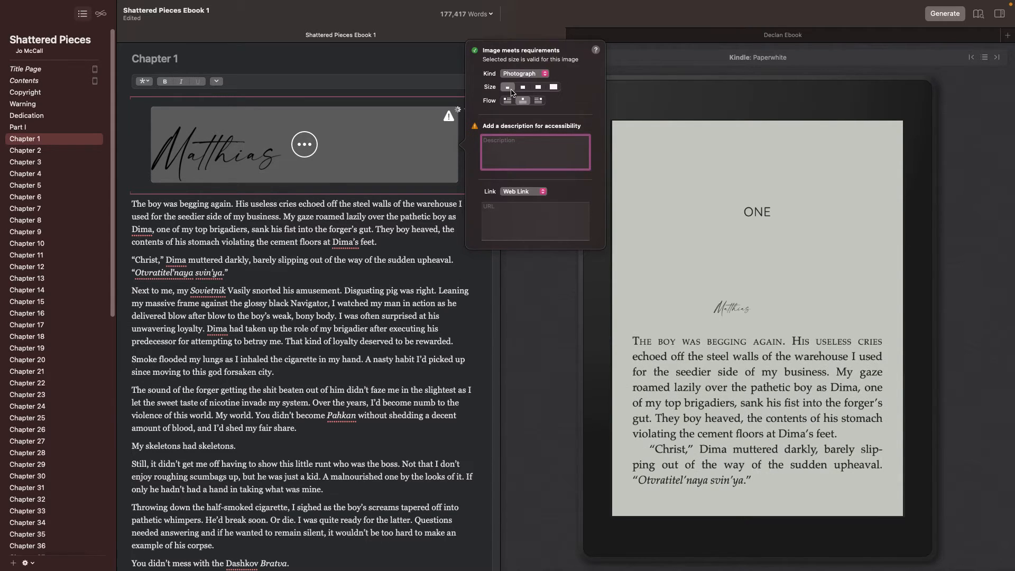
click(375, 112)
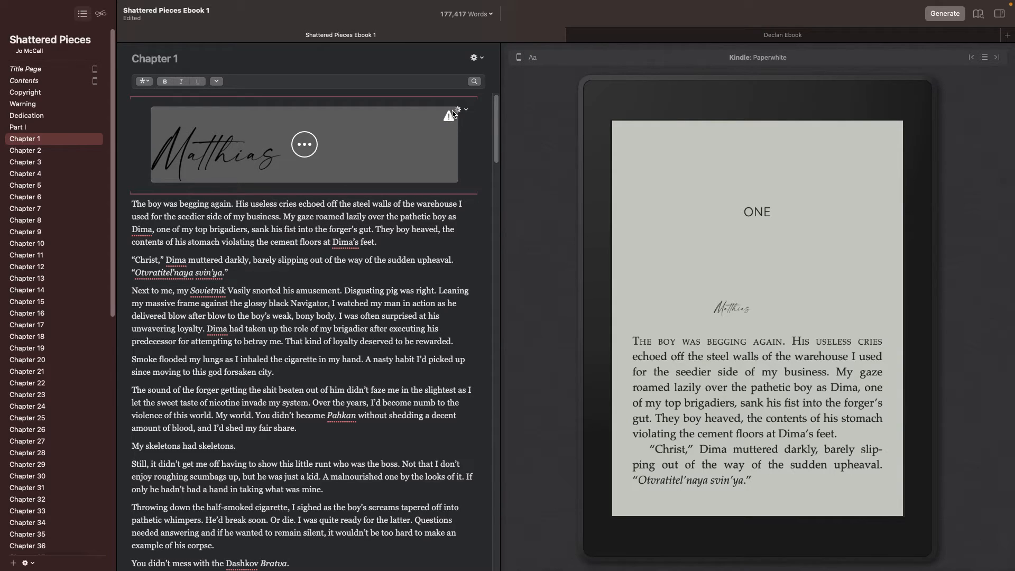
click(302, 145)
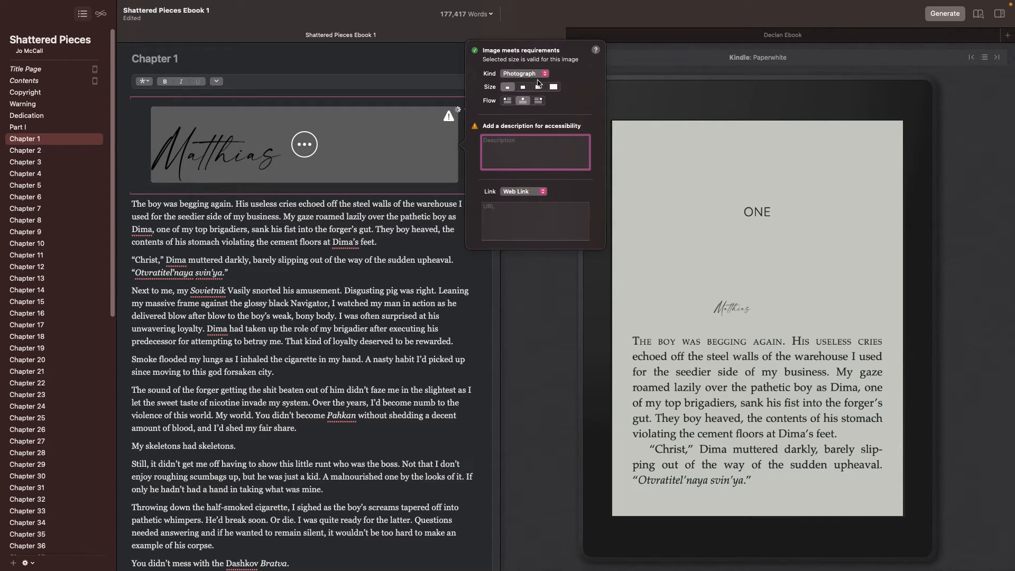
- Set the Chapter 1 "Matthias" signature image to the largest size and include it in ebooks only
click(553, 88)
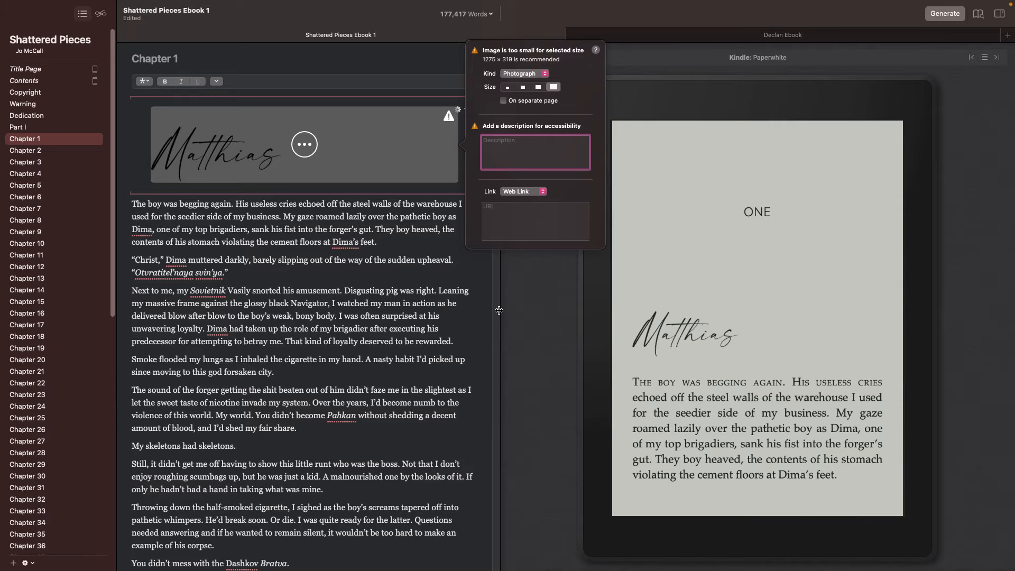
click(515, 280)
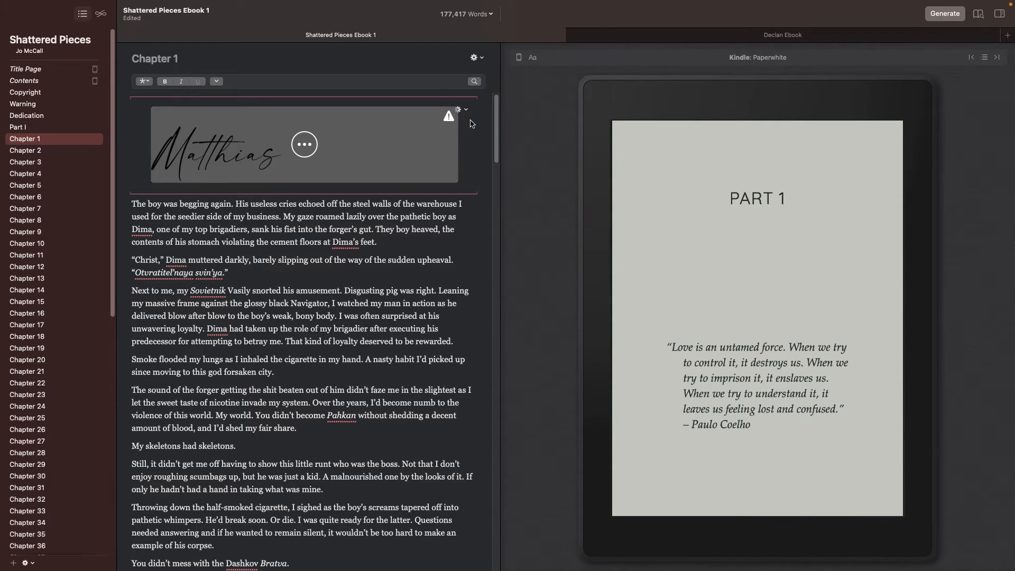
click(464, 111)
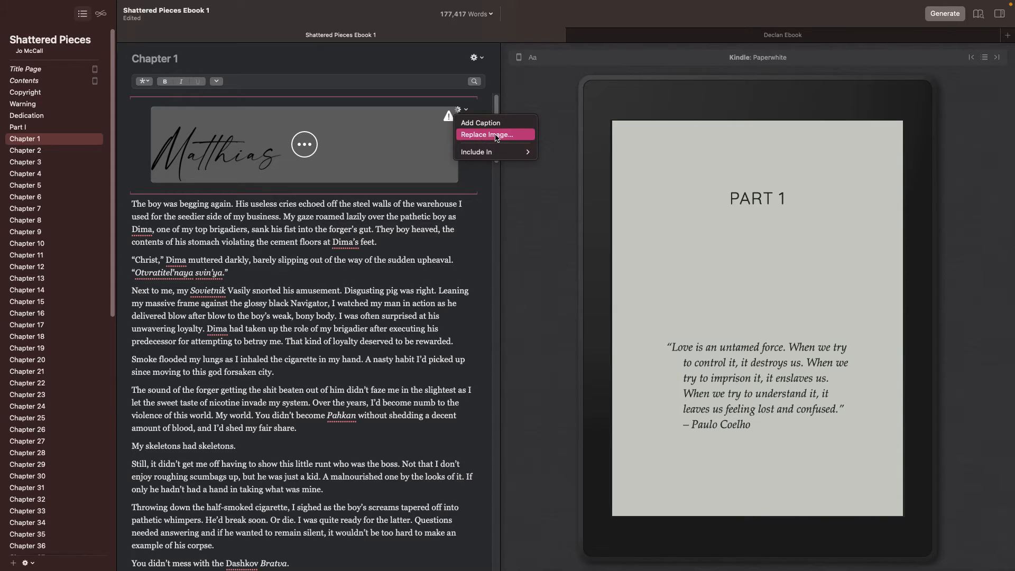
mouse_move(494, 154)
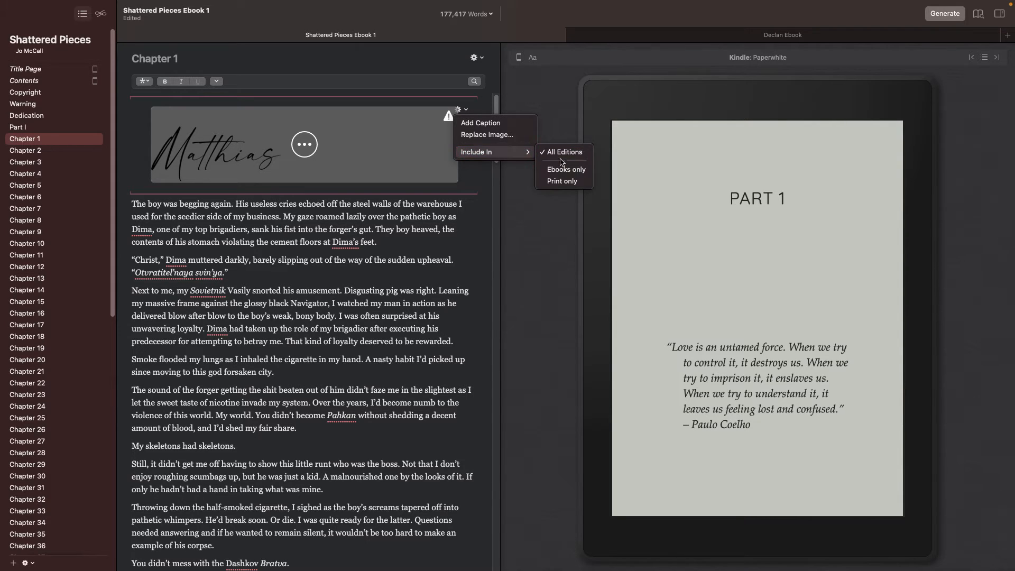
click(569, 173)
- Switch the preview to Print and page forward to the opening page of Chapter 1
click(519, 57)
click(497, 231)
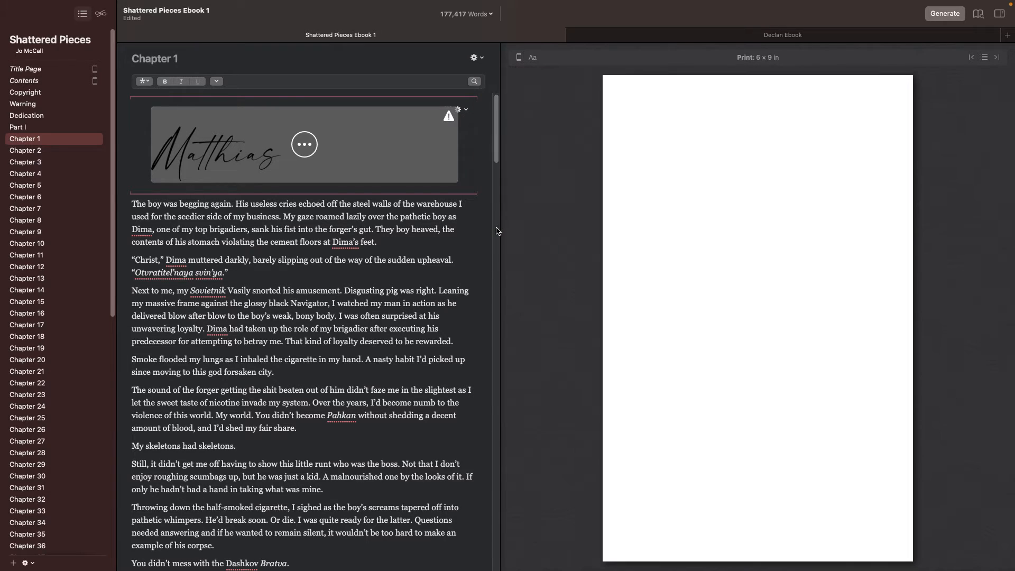
click(923, 313)
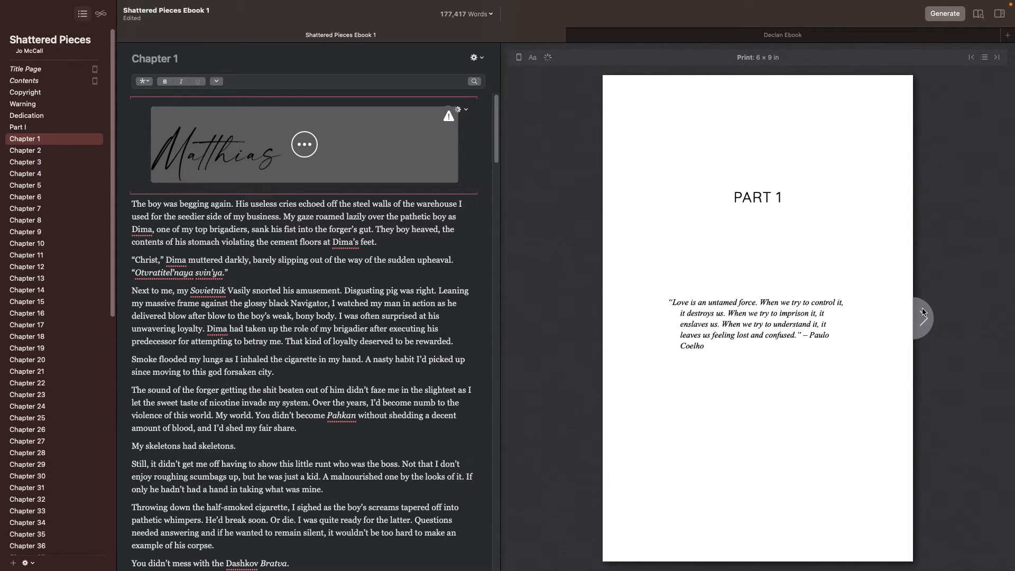
click(923, 312)
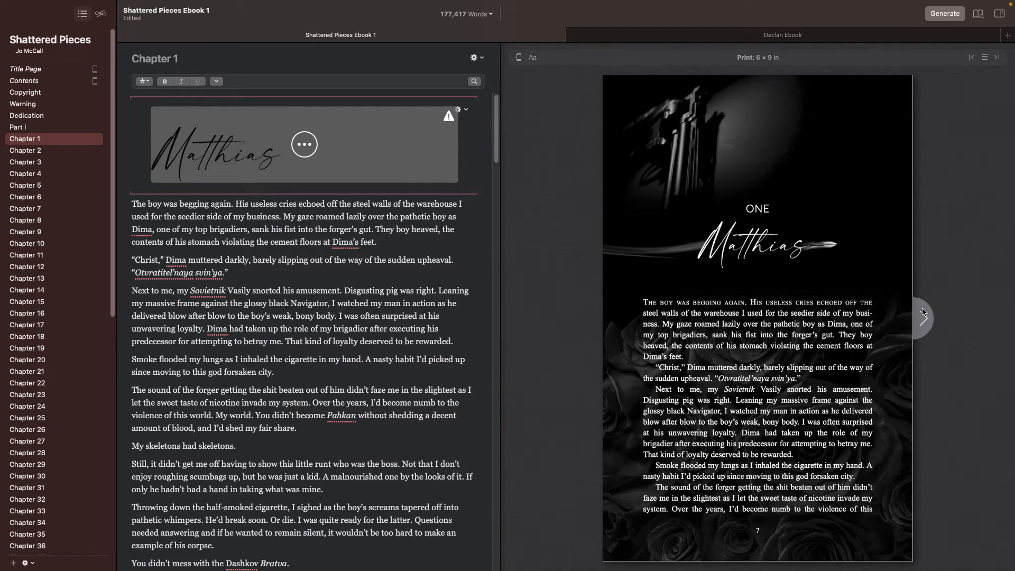
- Include the "Matthias" signature image in the print edition only
click(474, 59)
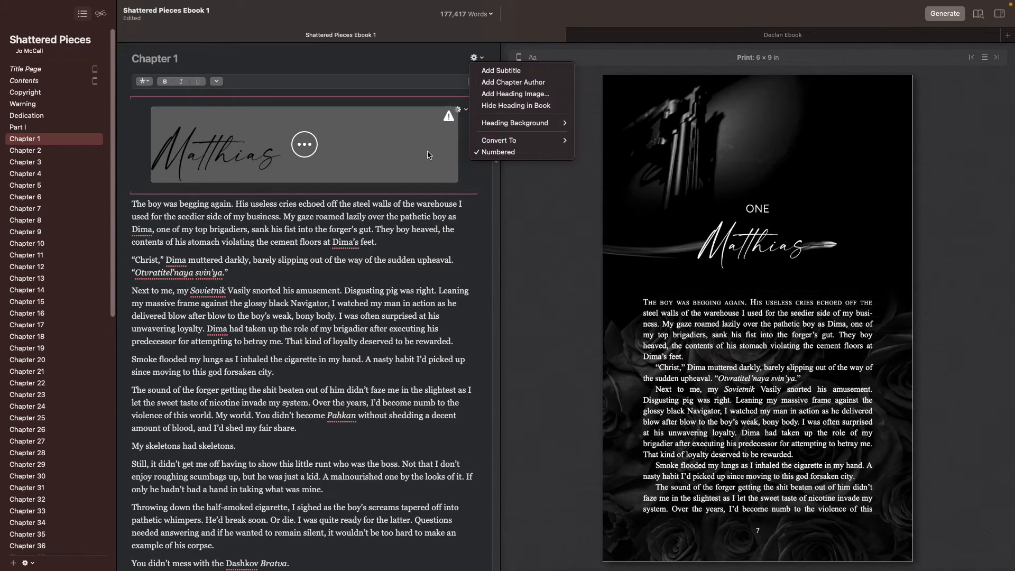
click(458, 110)
click(458, 110)
mouse_move(478, 153)
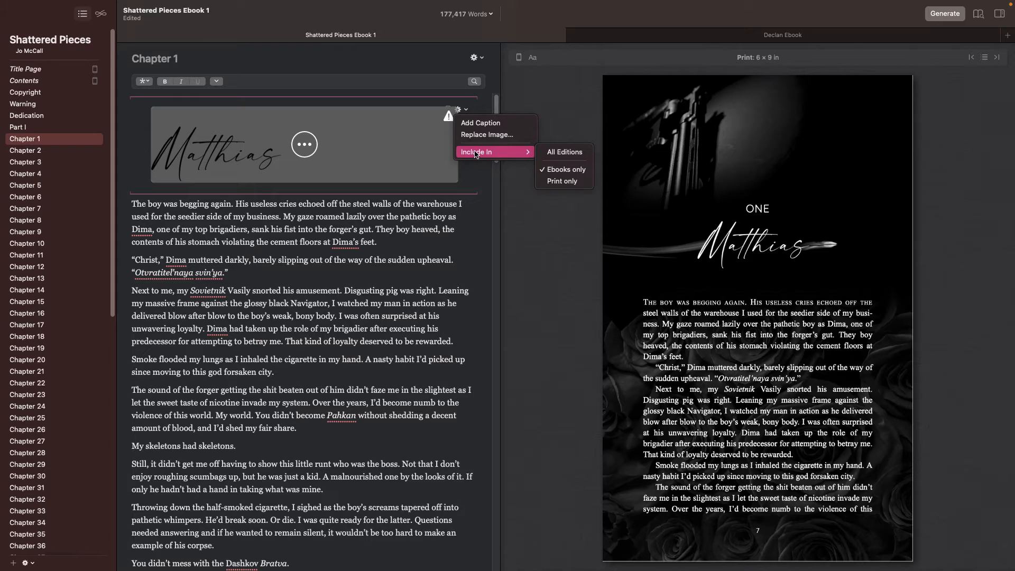
click(562, 180)
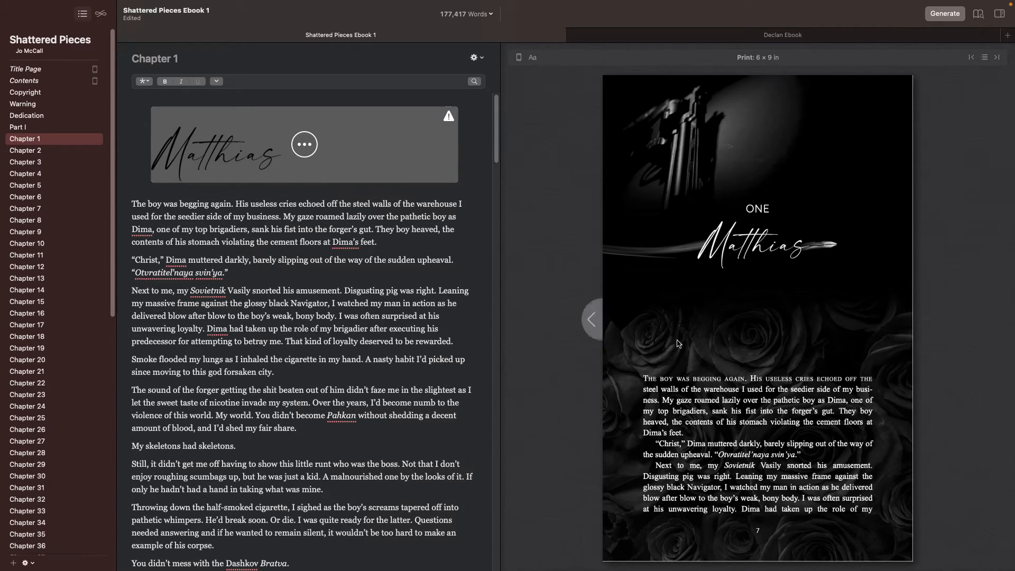
click(474, 57)
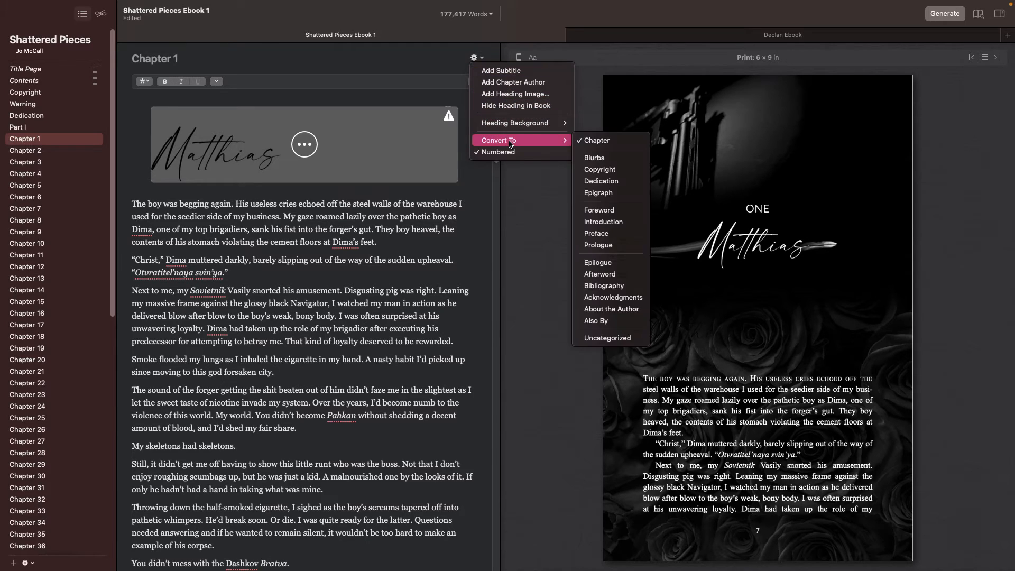
mouse_move(521, 145)
click(458, 138)
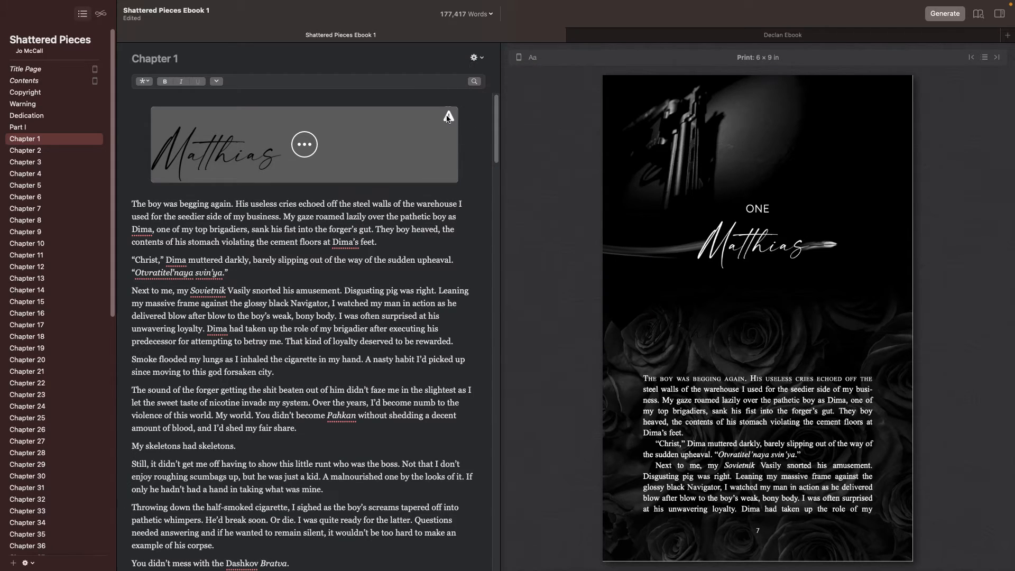
click(448, 117)
click(383, 102)
click(449, 110)
click(458, 321)
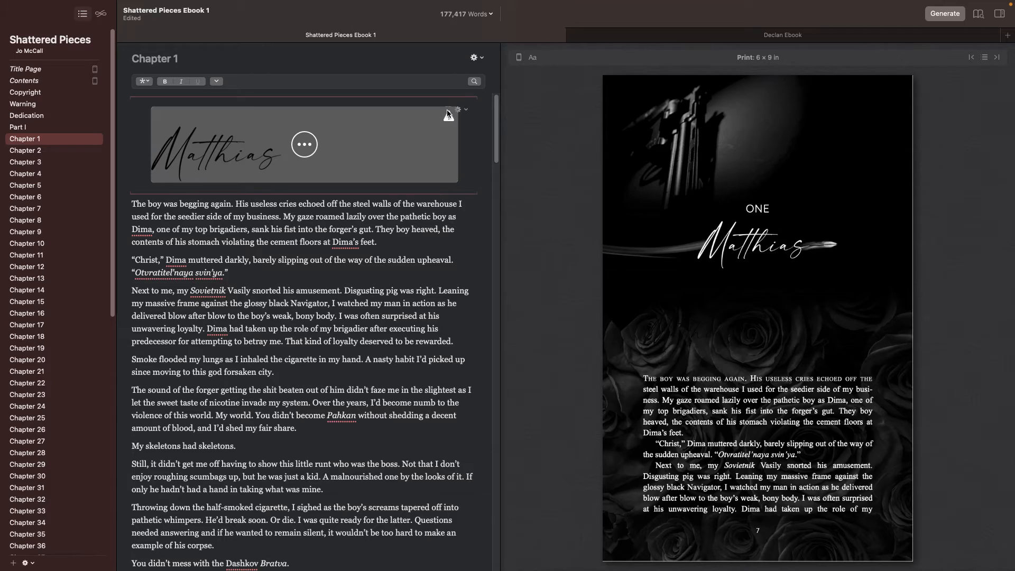
- Include the "Matthias" signature image in ebooks only and preview Chapter 1 on Kindle Fire
click(461, 110)
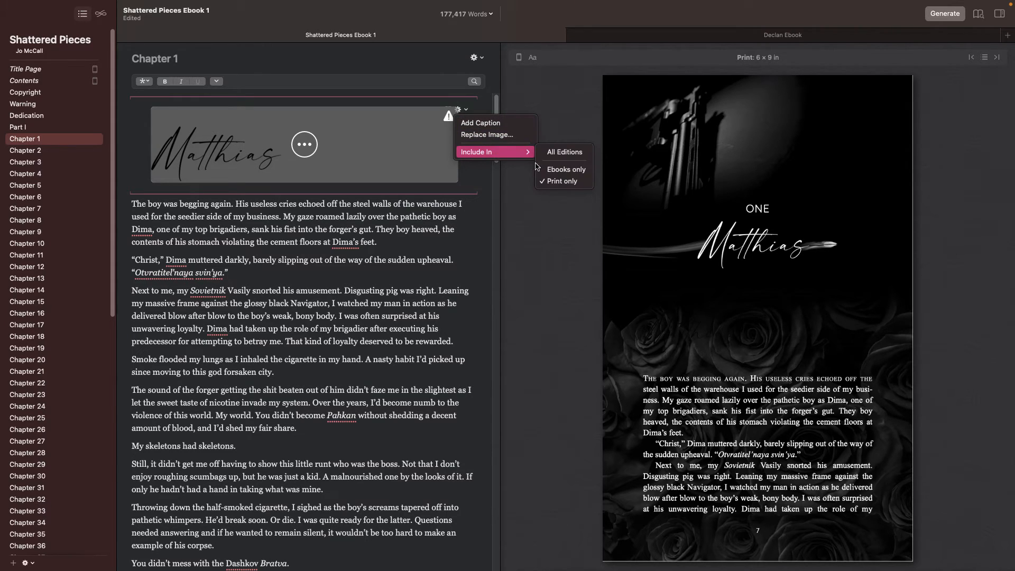
click(553, 169)
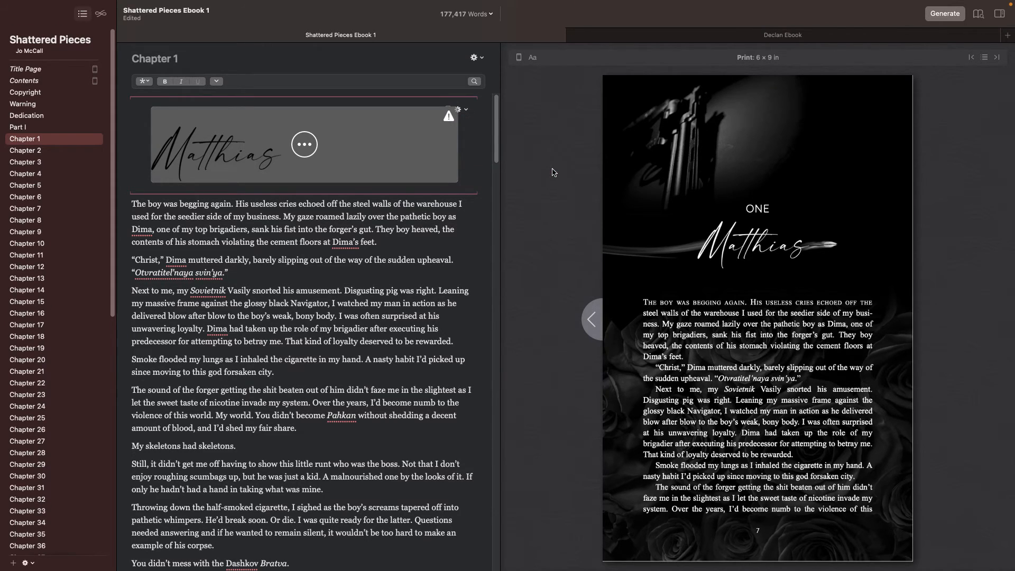
click(468, 108)
click(544, 111)
click(518, 57)
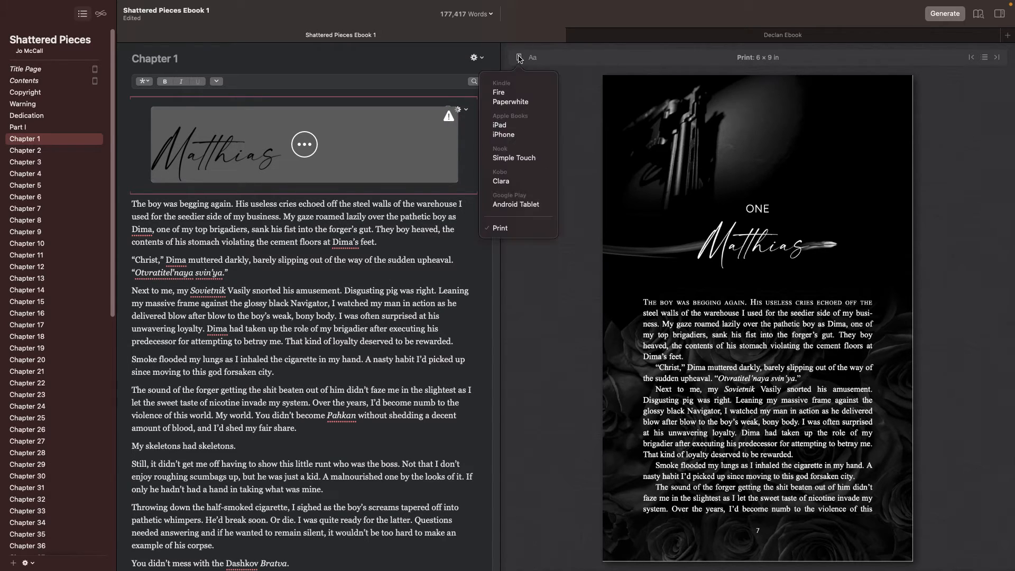
click(509, 93)
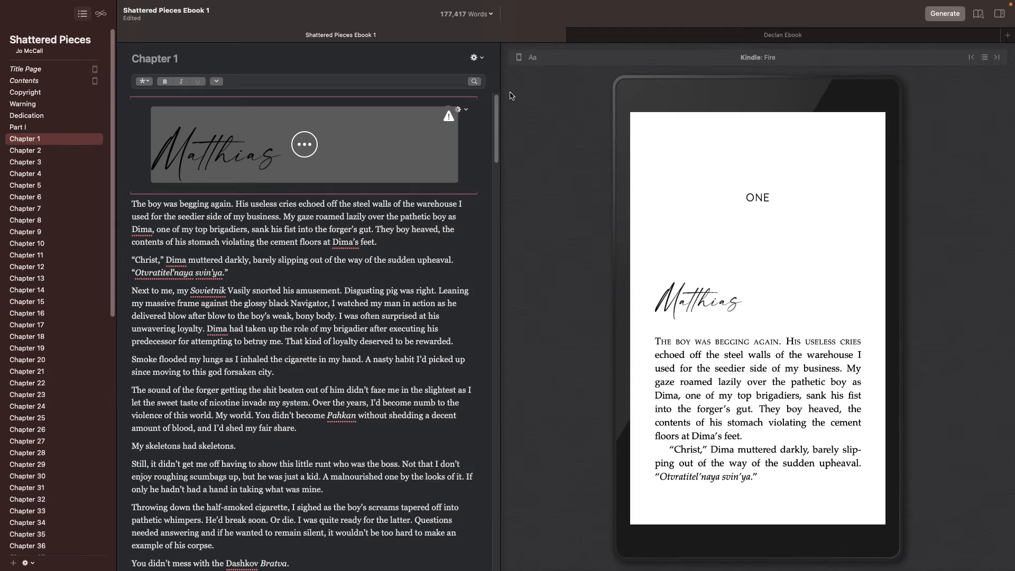
- Review the signature image's size and accessibility settings and return the preview to the Chapter 1 opening page
click(449, 116)
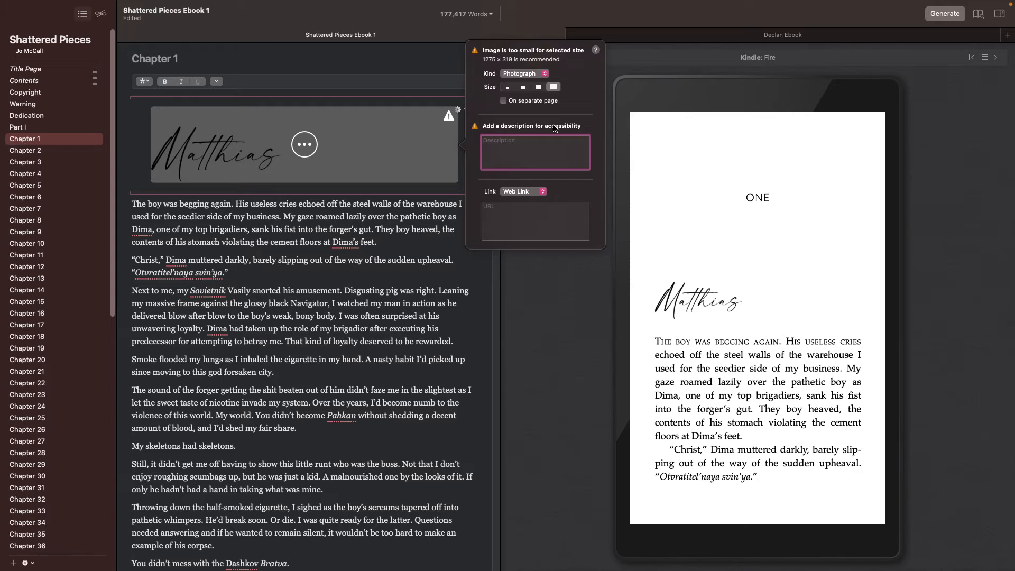
click(562, 316)
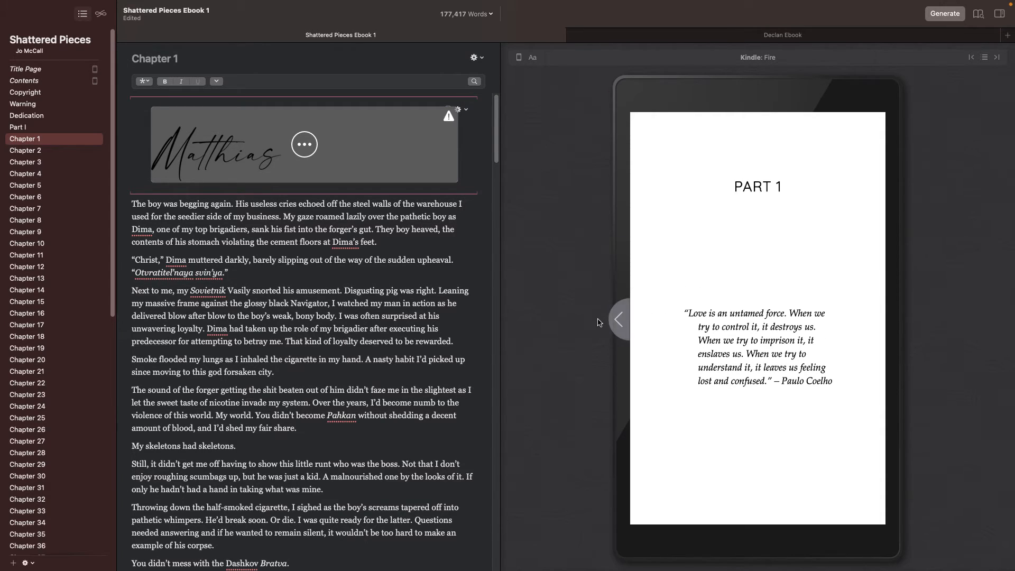
click(887, 317)
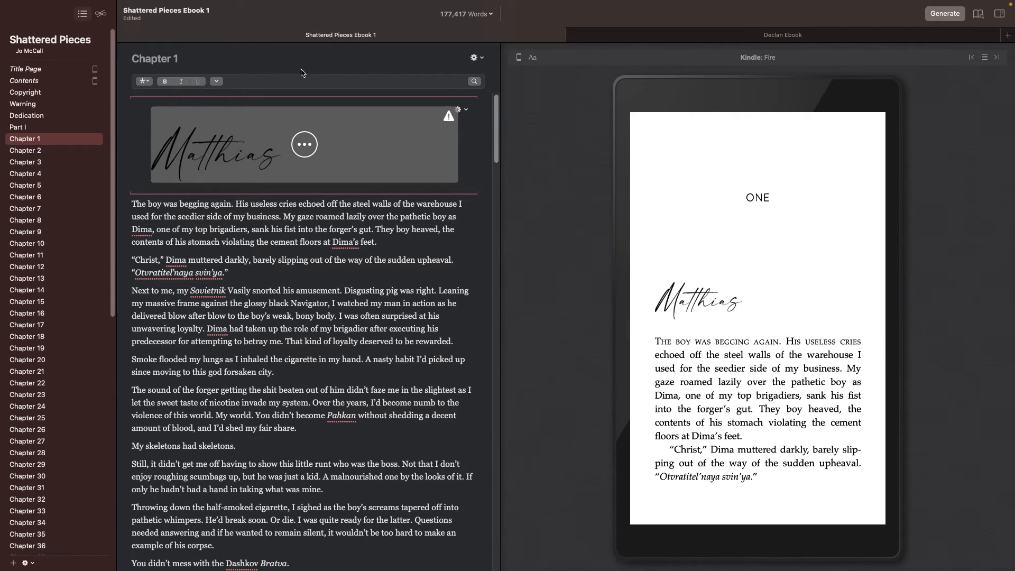
- Turn the opening paragraph of Chapter 1 into an alignment block
click(199, 203)
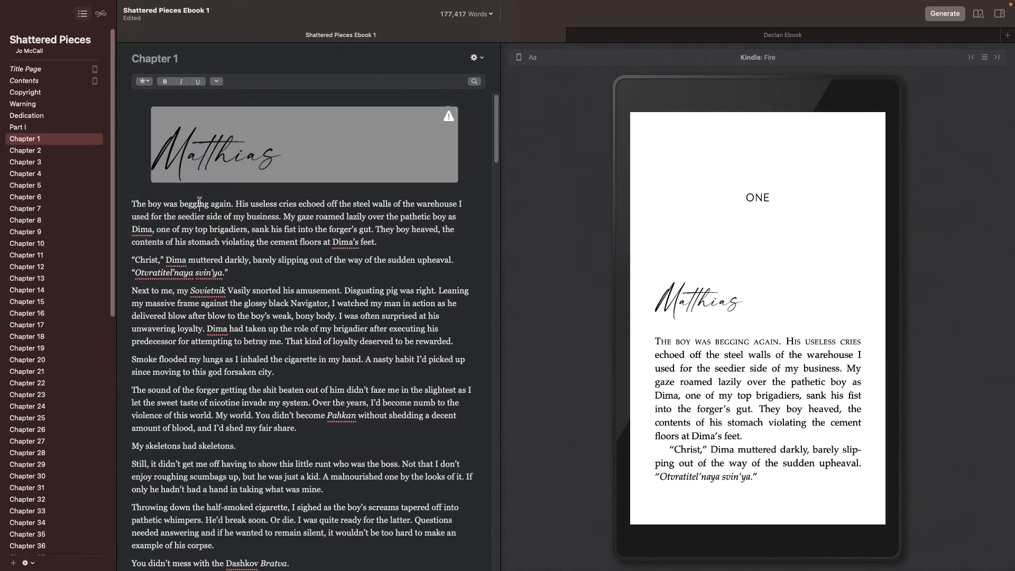
click(144, 81)
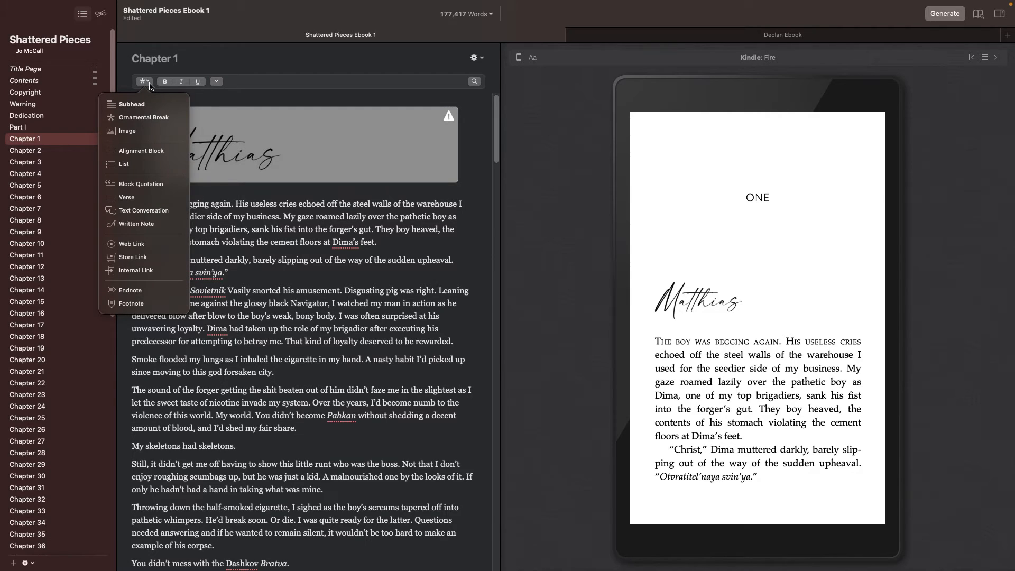
click(214, 196)
drag(375, 249, 131, 204)
click(149, 82)
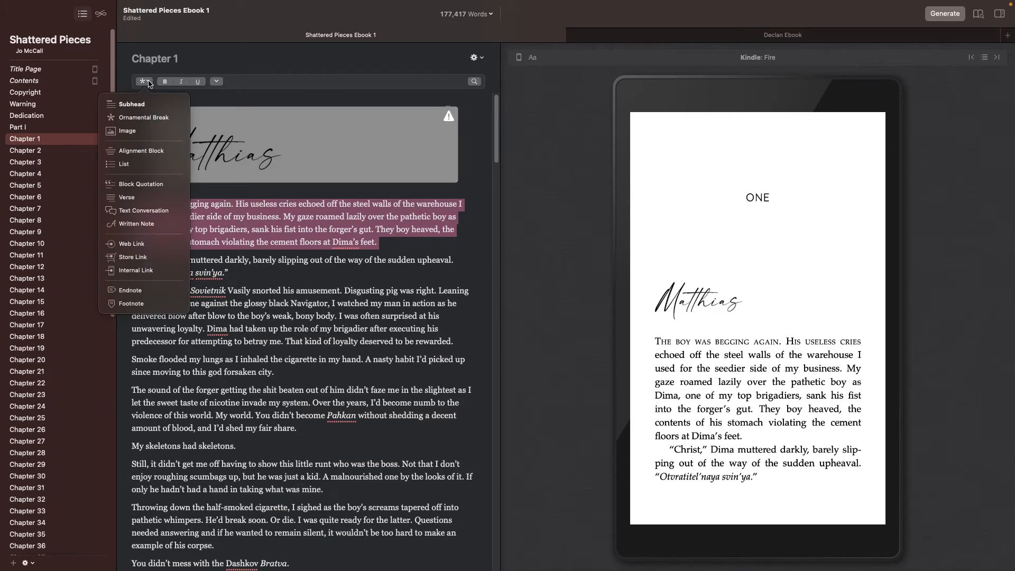
click(130, 153)
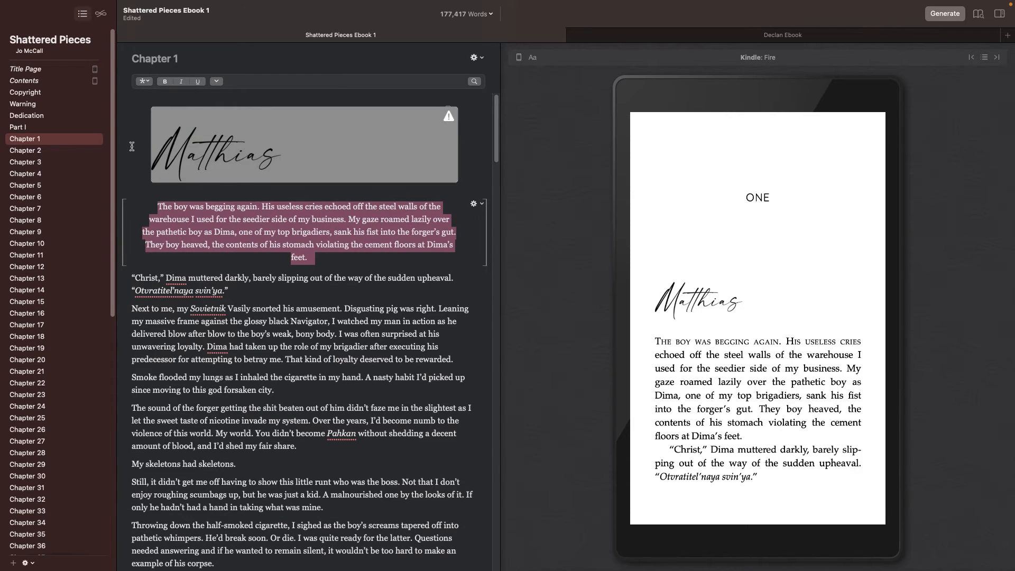
- Align the opening paragraph's block to the right and clear its formatting
click(486, 205)
click(486, 241)
click(481, 204)
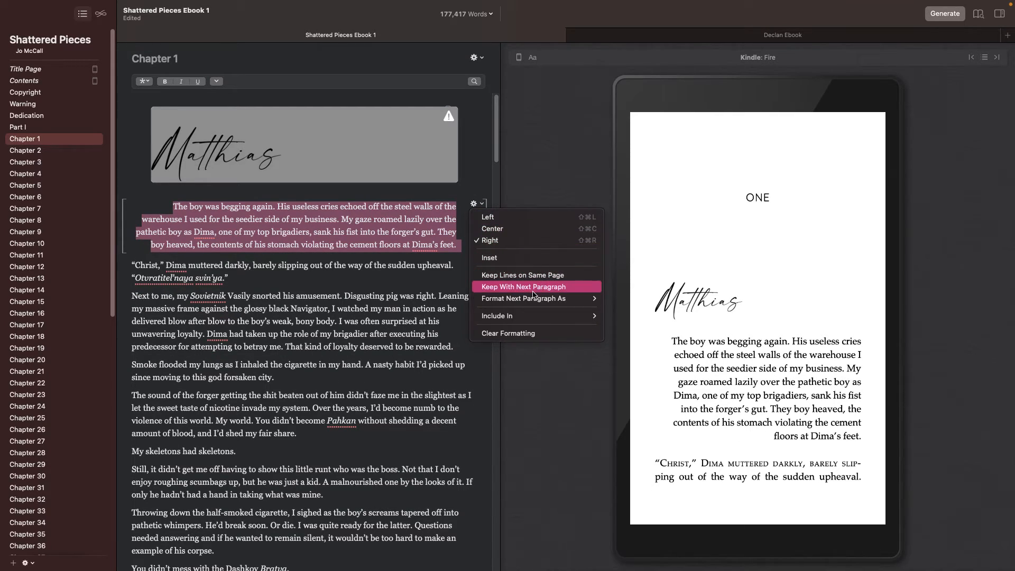
click(550, 334)
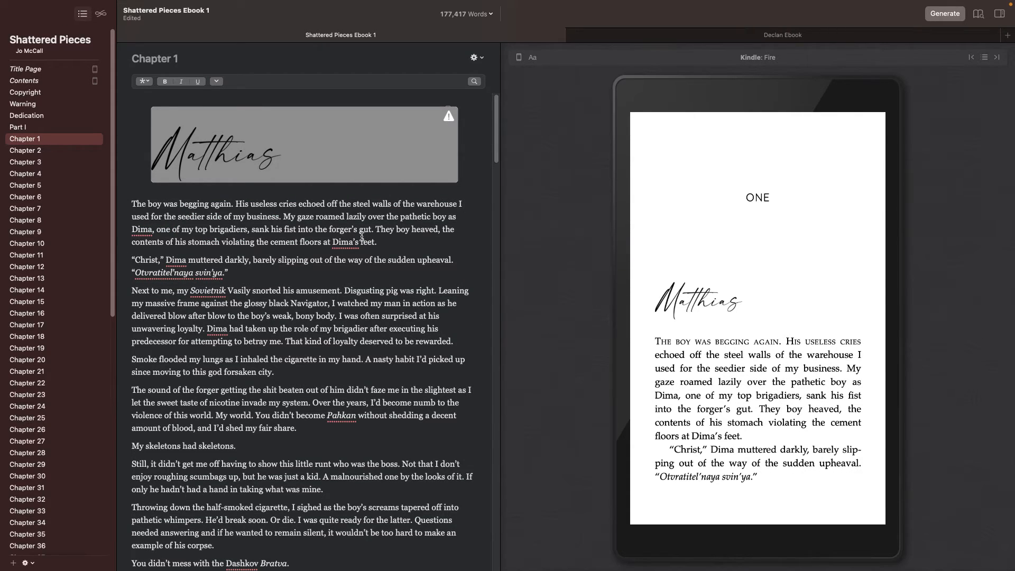
click(144, 82)
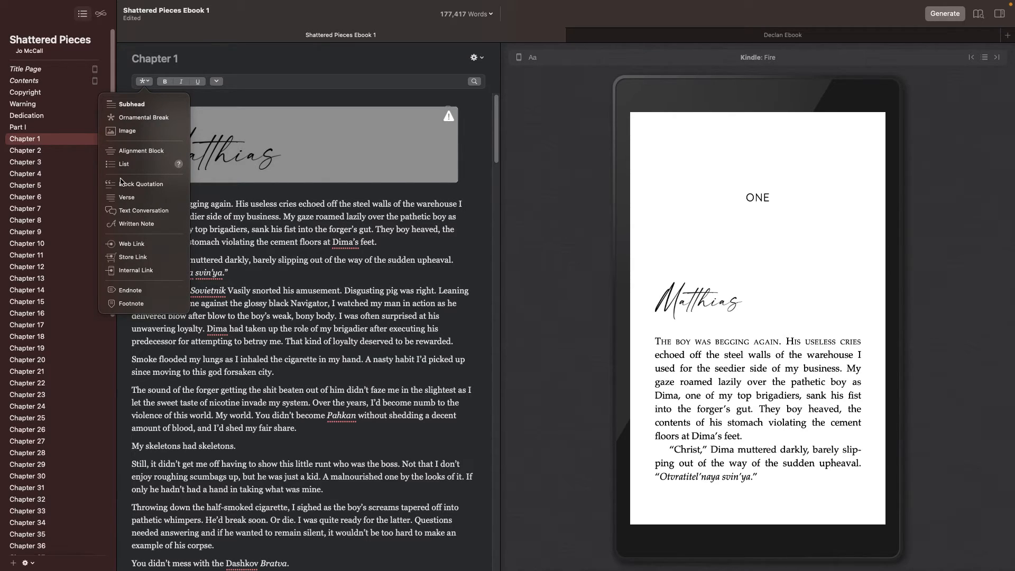
click(284, 218)
drag(375, 242, 132, 204)
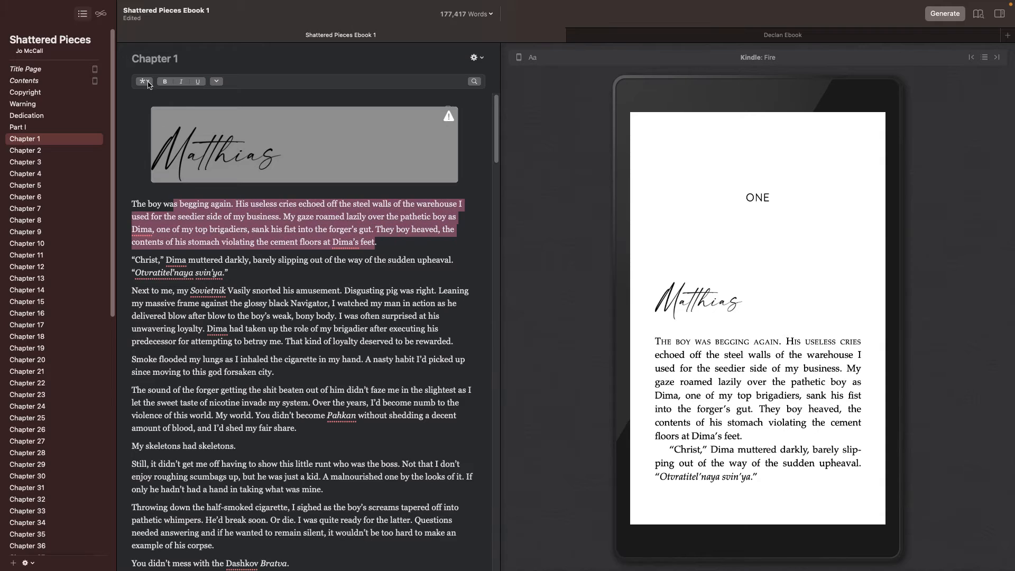
click(144, 81)
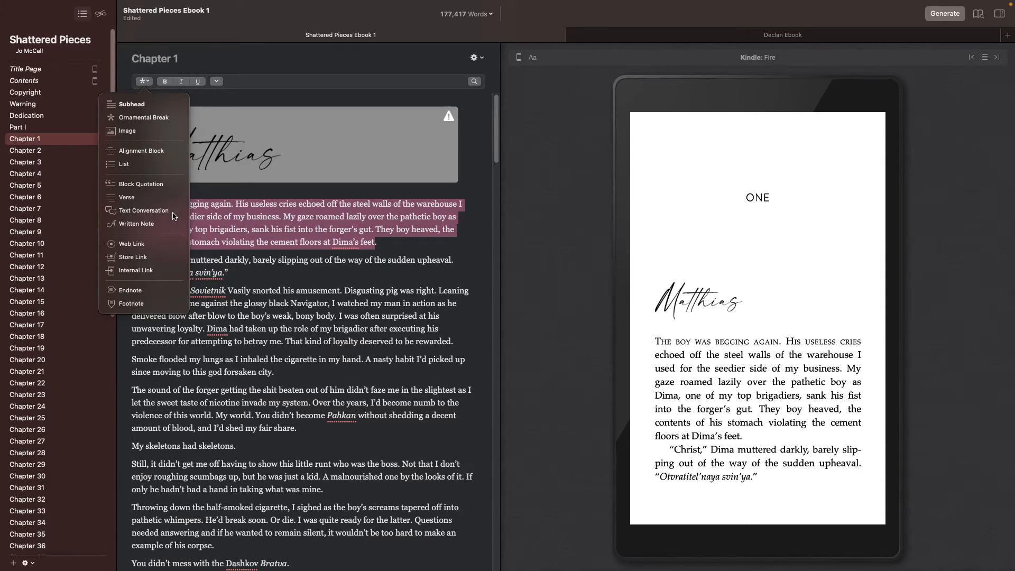
- Insert a paragraph break after "Christ," in the second paragraph and remove it again
click(310, 238)
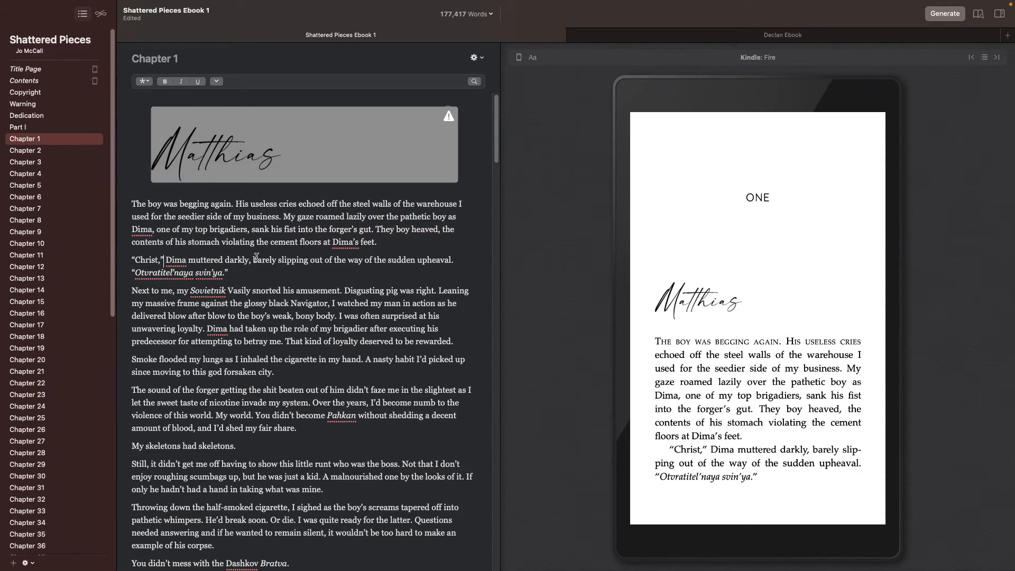
key(Return)
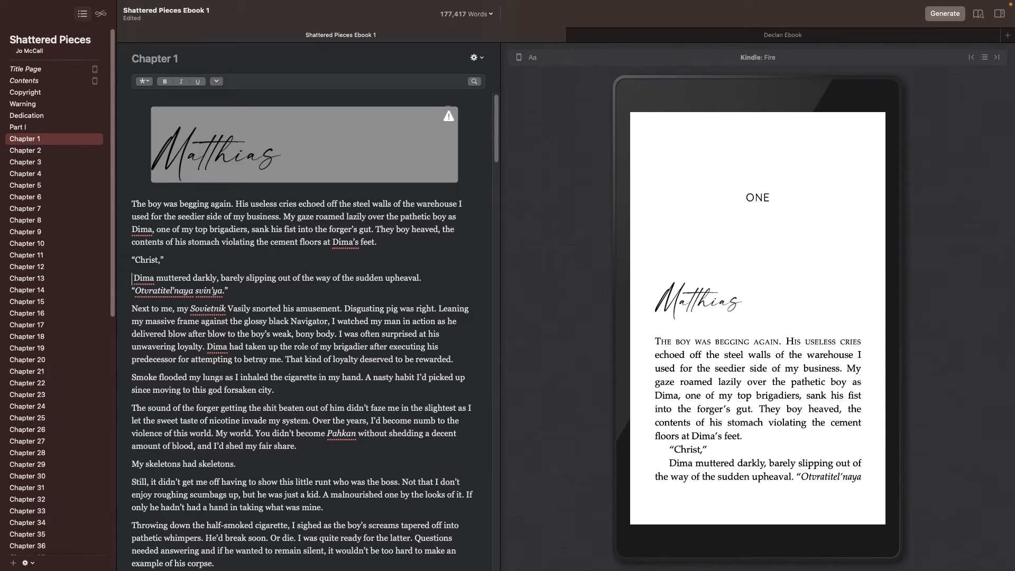
key(BackSpace)
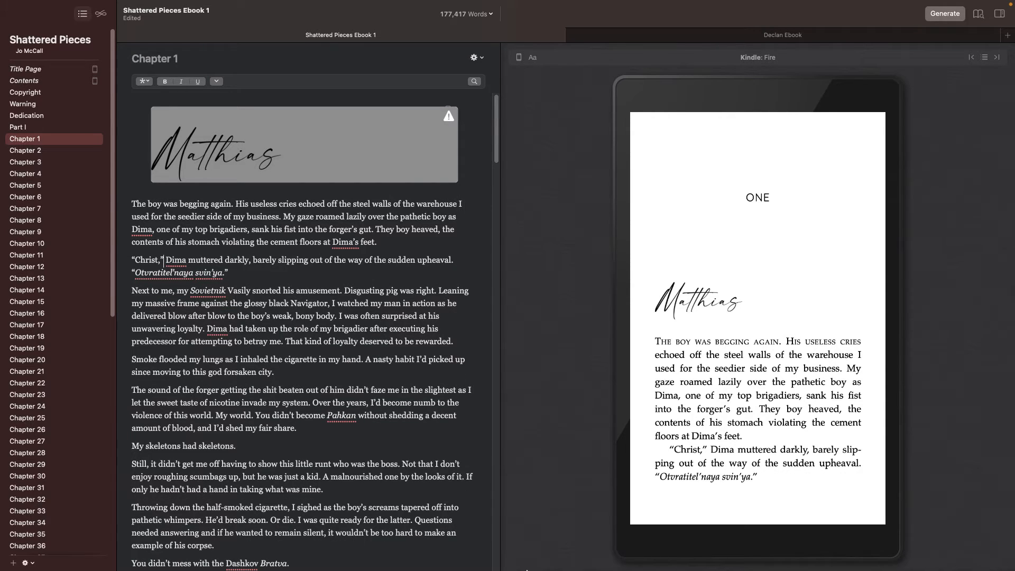
- Switch to the Declan Ebook and find the text conversation in Chapter 16
click(656, 34)
click(69, 173)
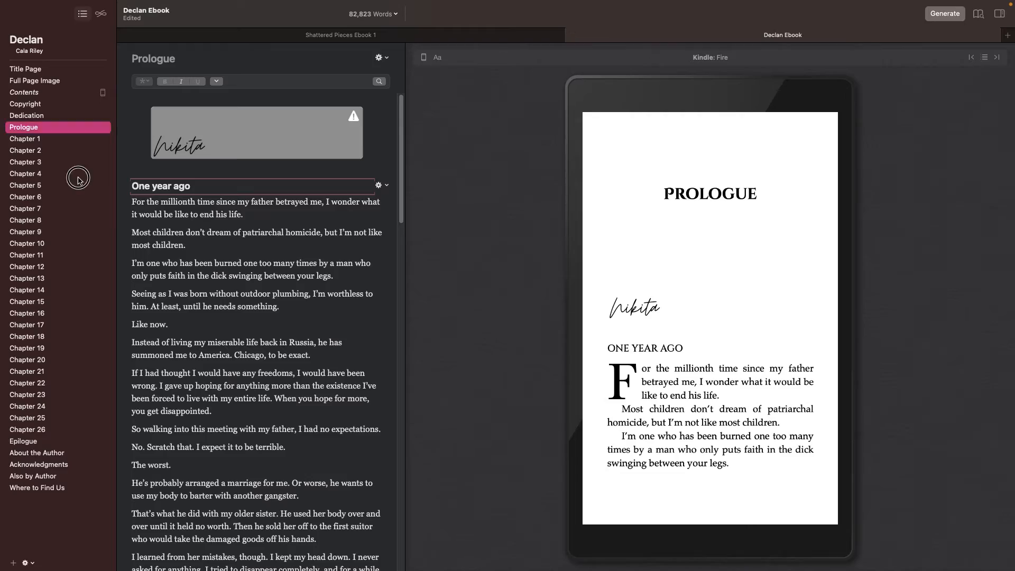
scroll(210, 355, down, 15)
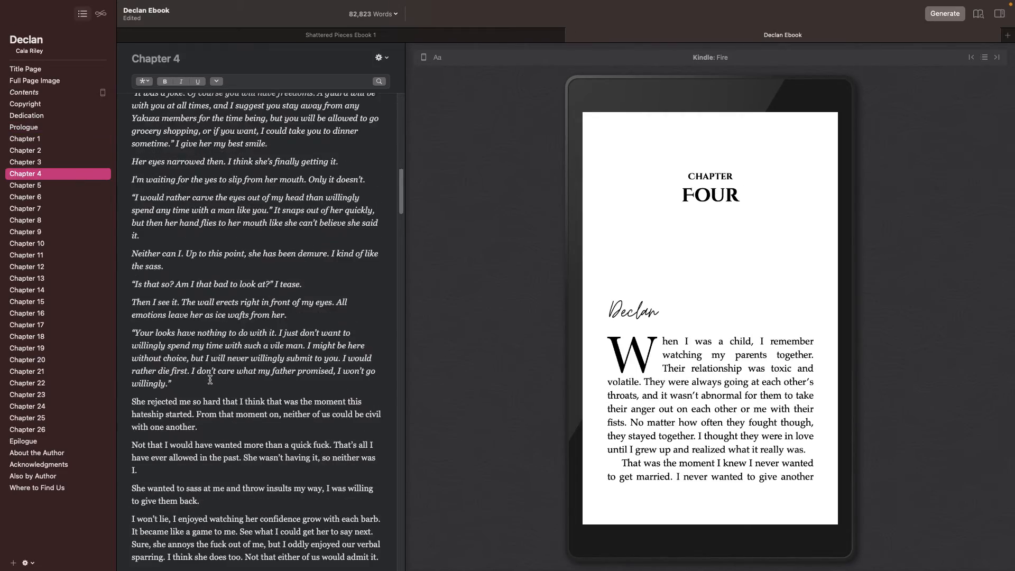
scroll(210, 379, down, 6)
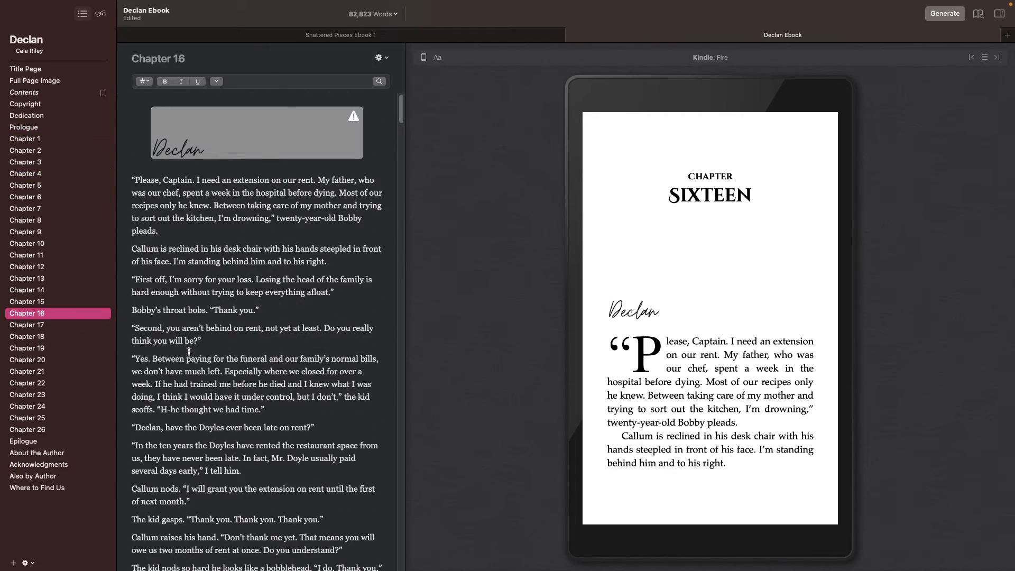
scroll(217, 341, down, 5)
scroll(273, 329, down, 5)
drag(401, 132, 407, 297)
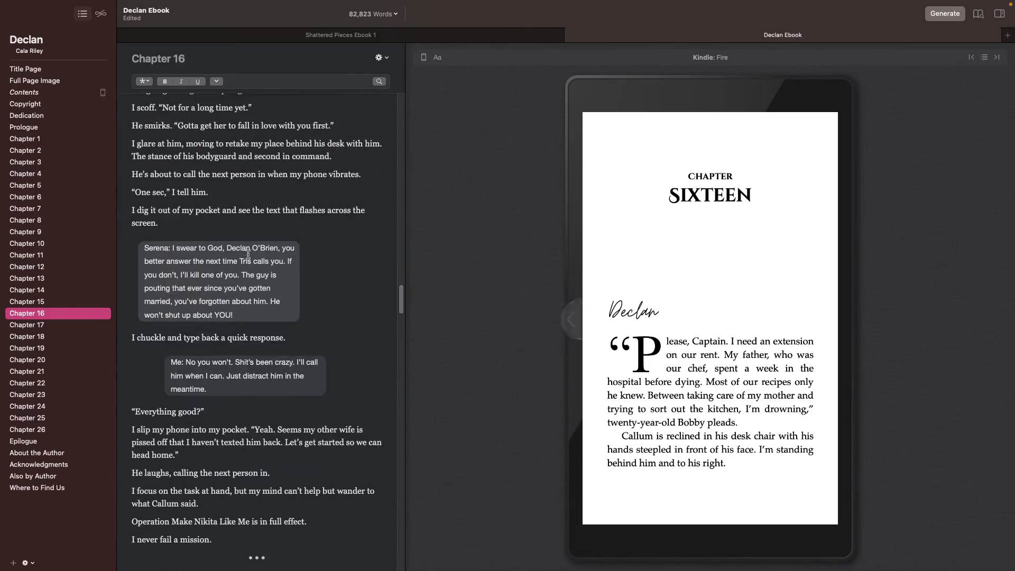
click(232, 262)
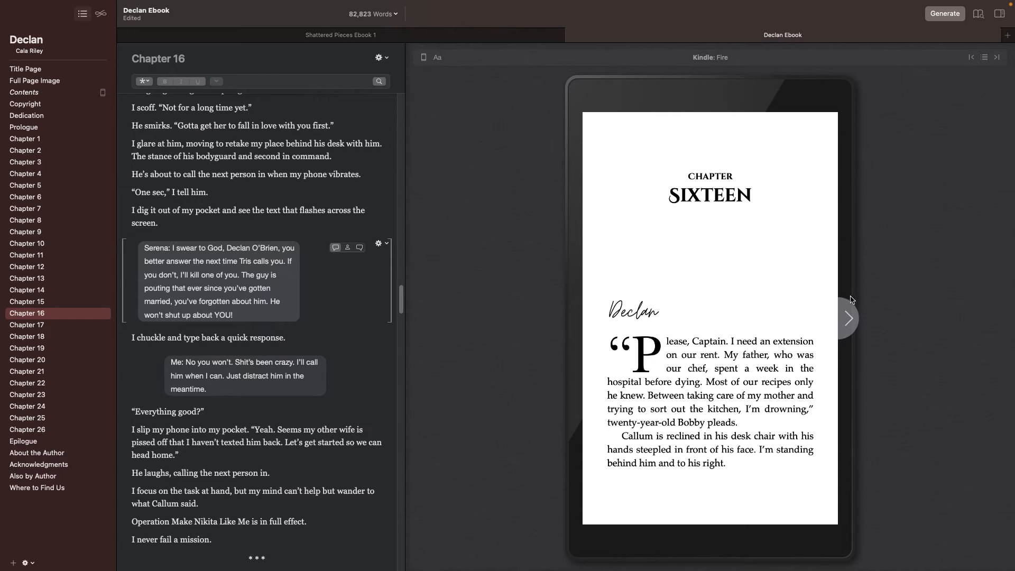
- Page the Kindle Fire preview to the first text message of the Chapter 16 conversation
click(848, 332)
click(848, 332)
click(848, 332)
click(849, 332)
click(848, 332)
click(848, 332)
click(848, 332)
click(848, 332)
click(848, 332)
click(561, 332)
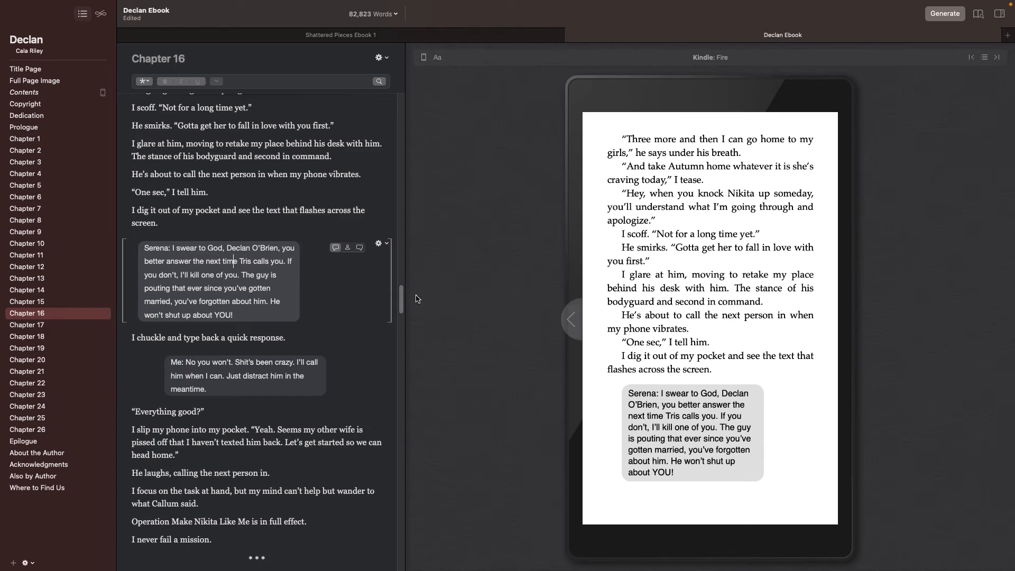
- Clear the formatting of the first text message in Chapter 16 and reapply Text Conversation to it
drag(250, 317, 135, 242)
click(182, 230)
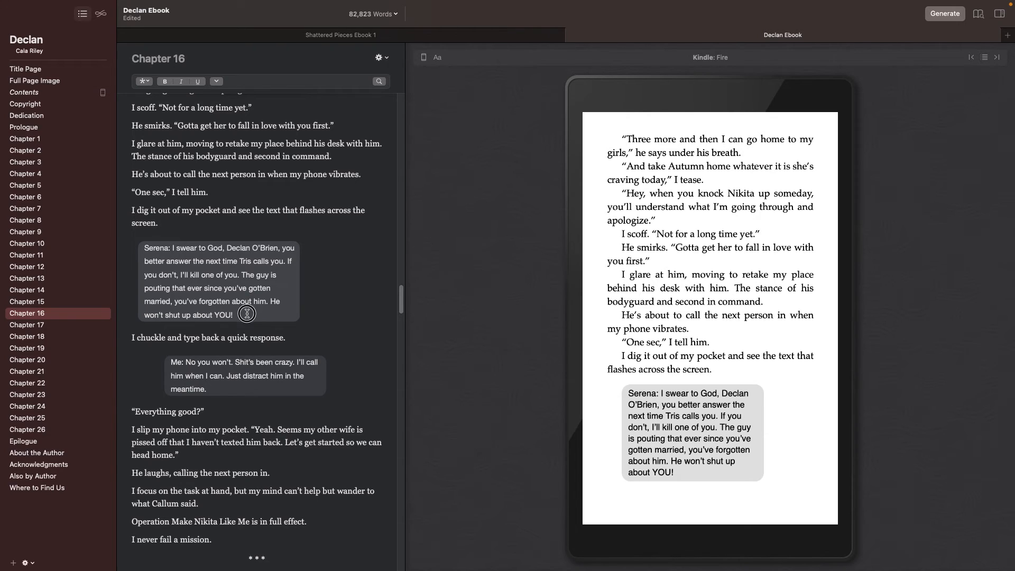
drag(248, 316, 232, 302)
click(379, 246)
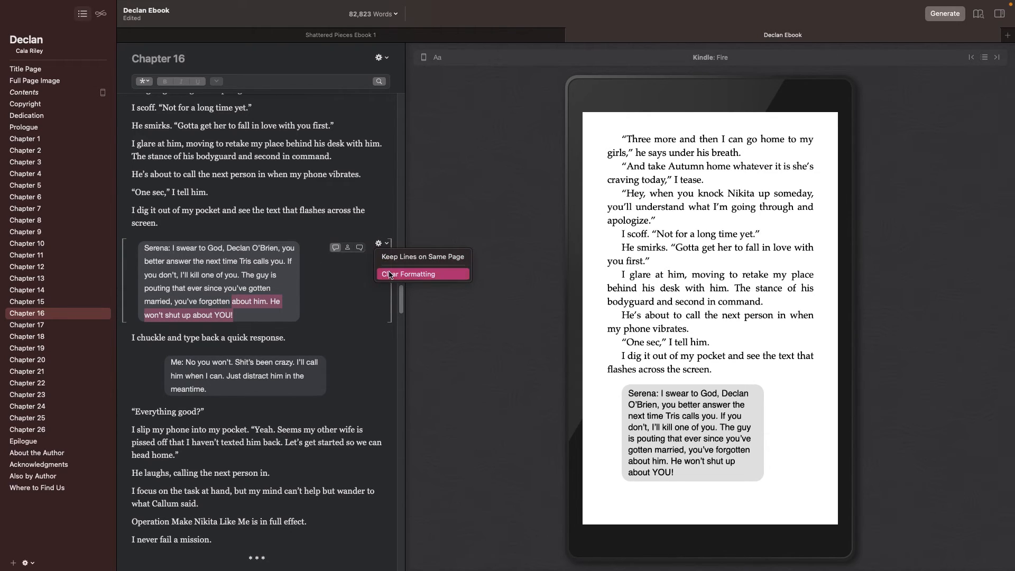
click(392, 275)
drag(288, 281, 131, 241)
click(142, 82)
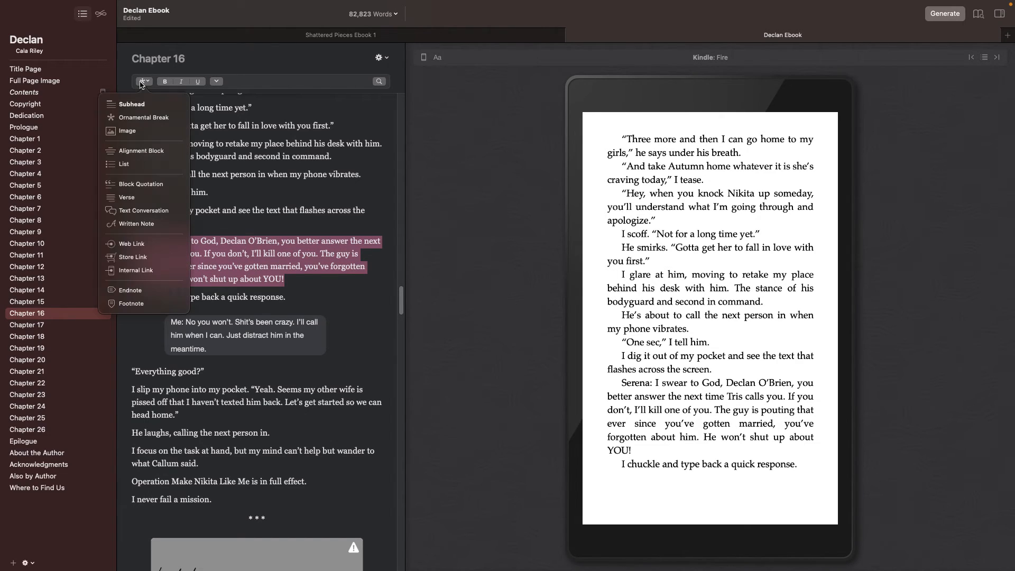
click(133, 209)
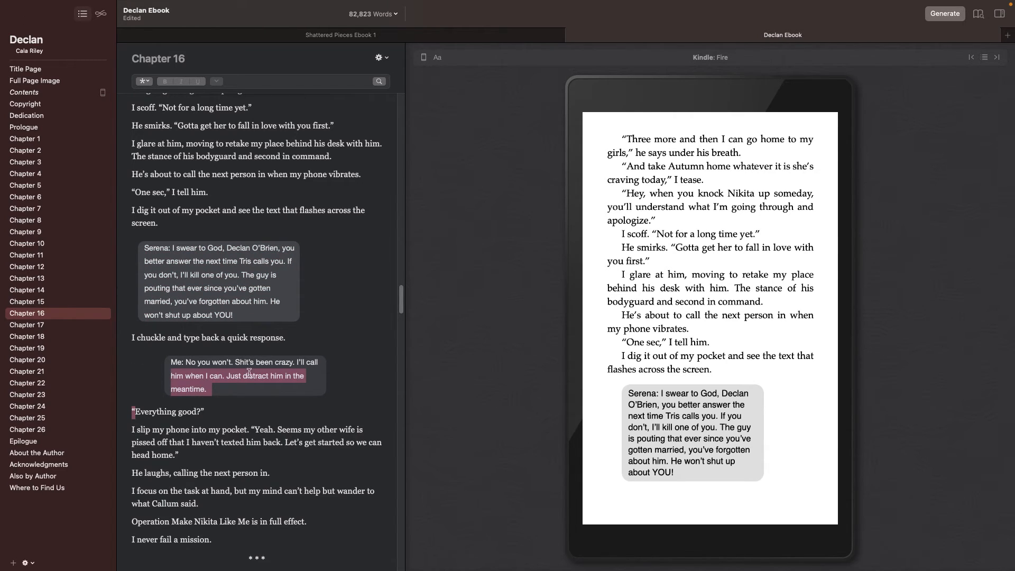
- Remove the colon after the sender in the first message, put the sender on a separate line and format it as Contact Name
click(318, 377)
click(249, 282)
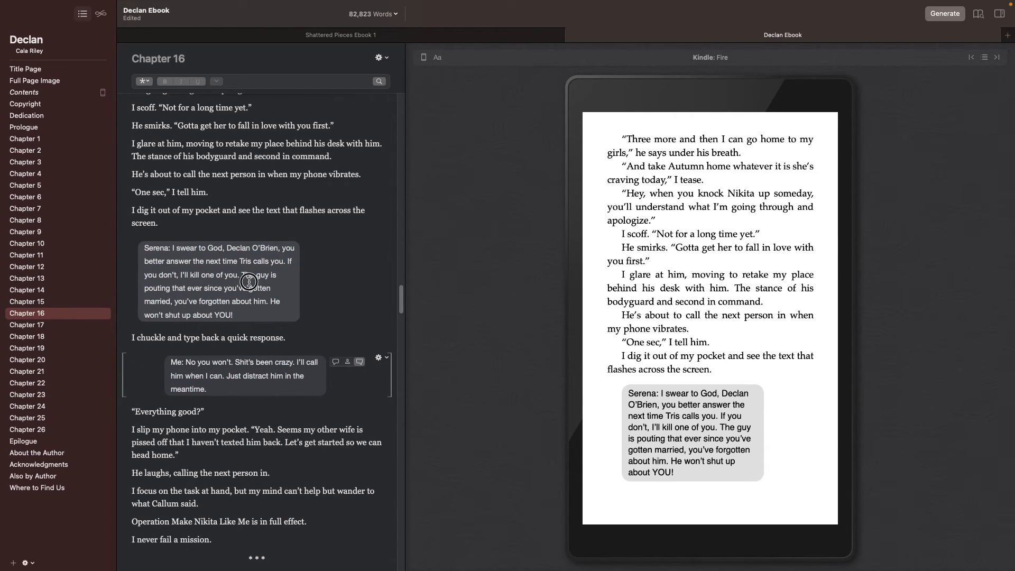
click(171, 248)
key(BackSpace)
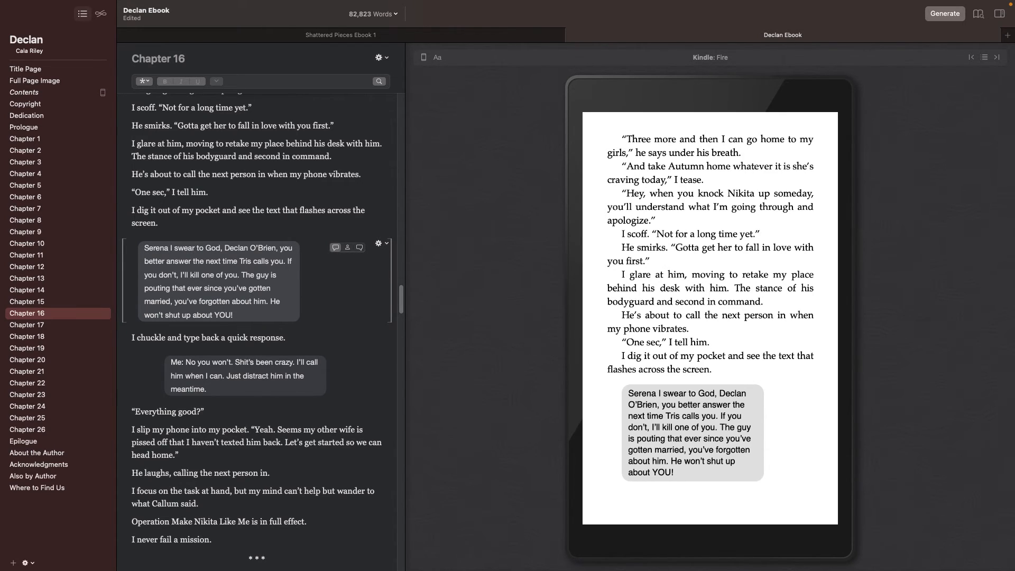
key(Return)
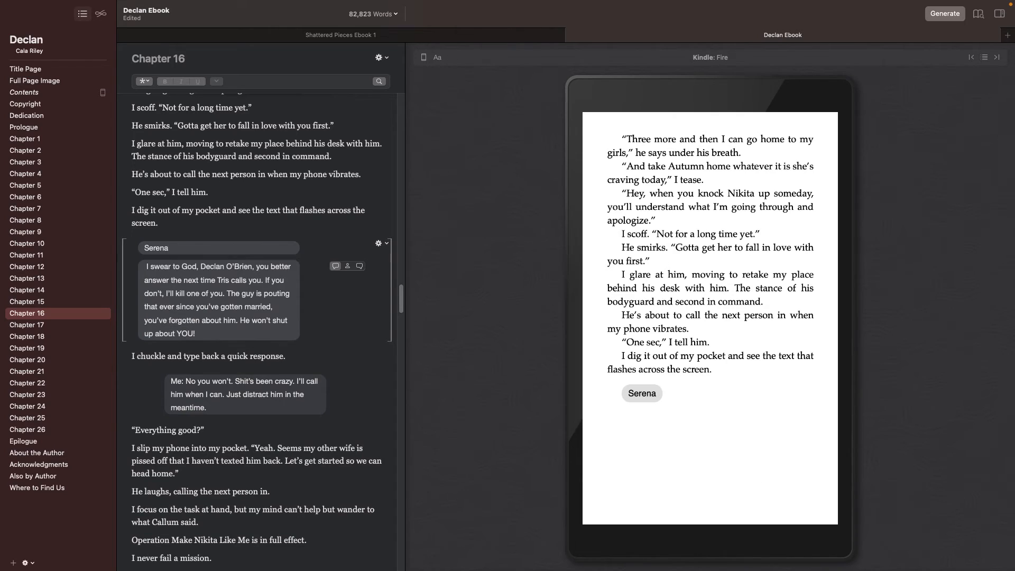
click(179, 251)
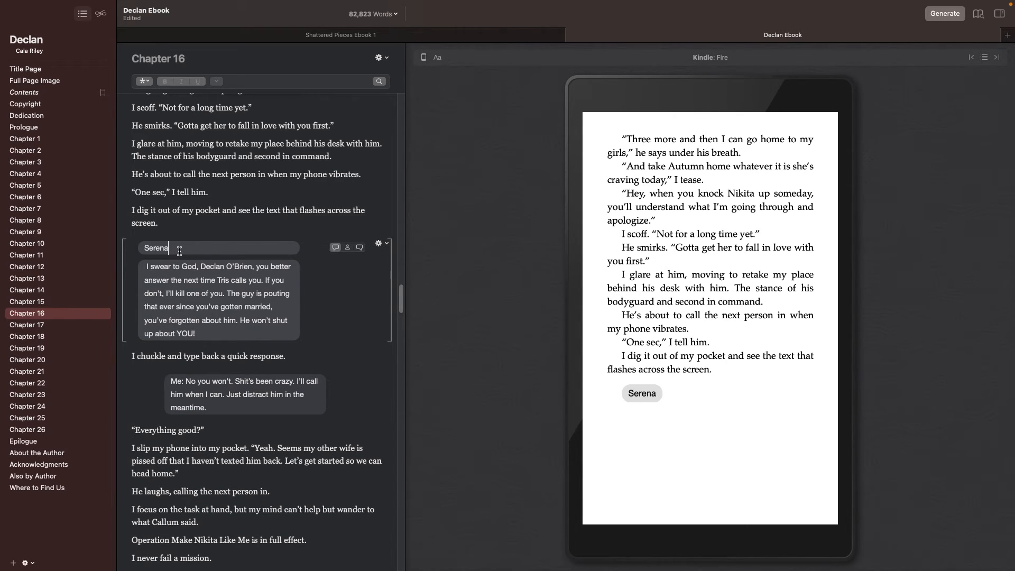
click(347, 248)
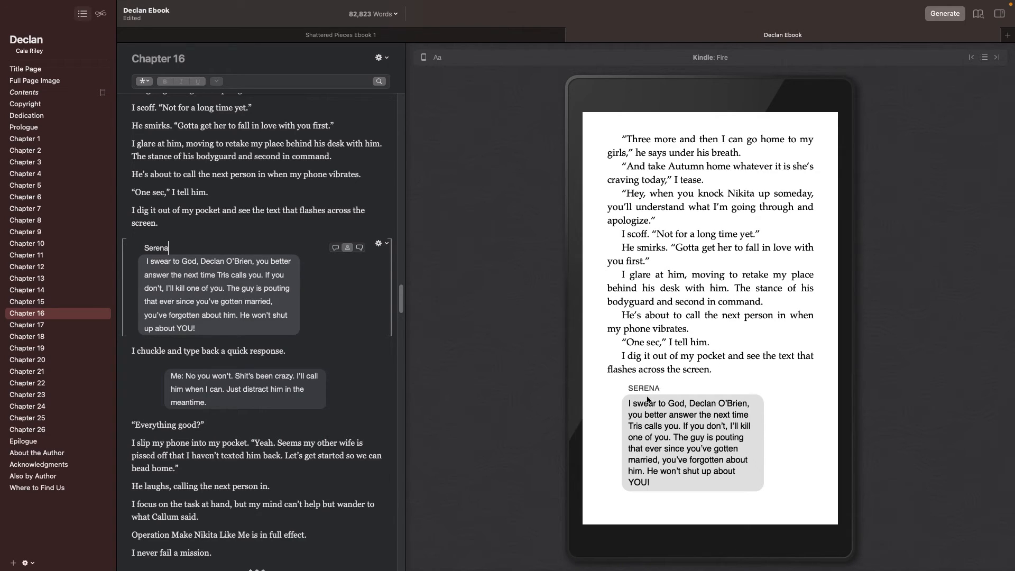
- Remove the colon after "Me" in the reply message, put "Me" on a separate line and format it as Contact Name
click(183, 376)
key(BackSpace)
key(Return)
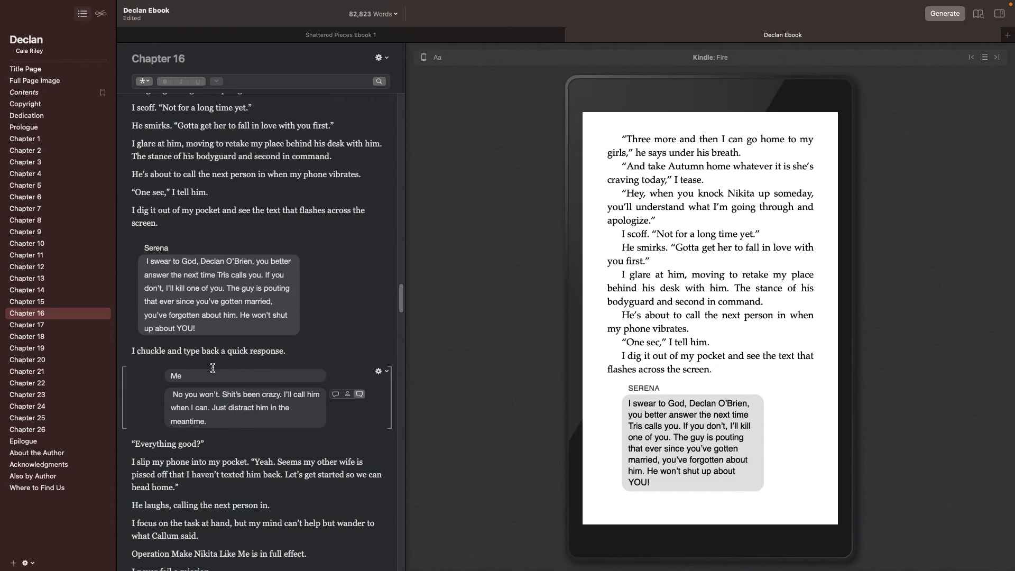
click(349, 376)
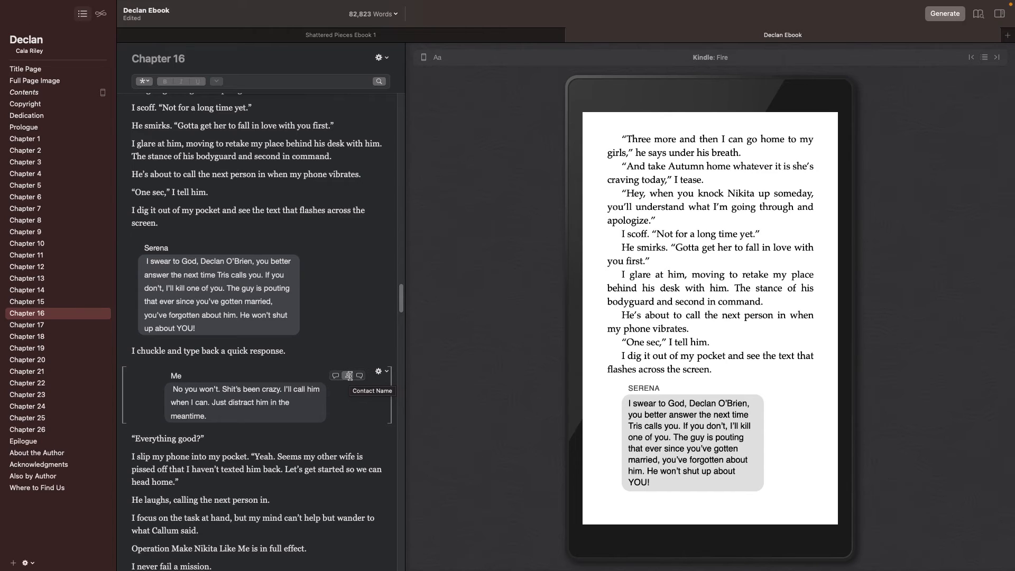
click(381, 372)
click(281, 448)
- Examine the reply message and its contact name on the following preview page
scroll(259, 444, down, 6)
scroll(246, 438, down, 15)
scroll(237, 433, up, 15)
scroll(302, 416, up, 10)
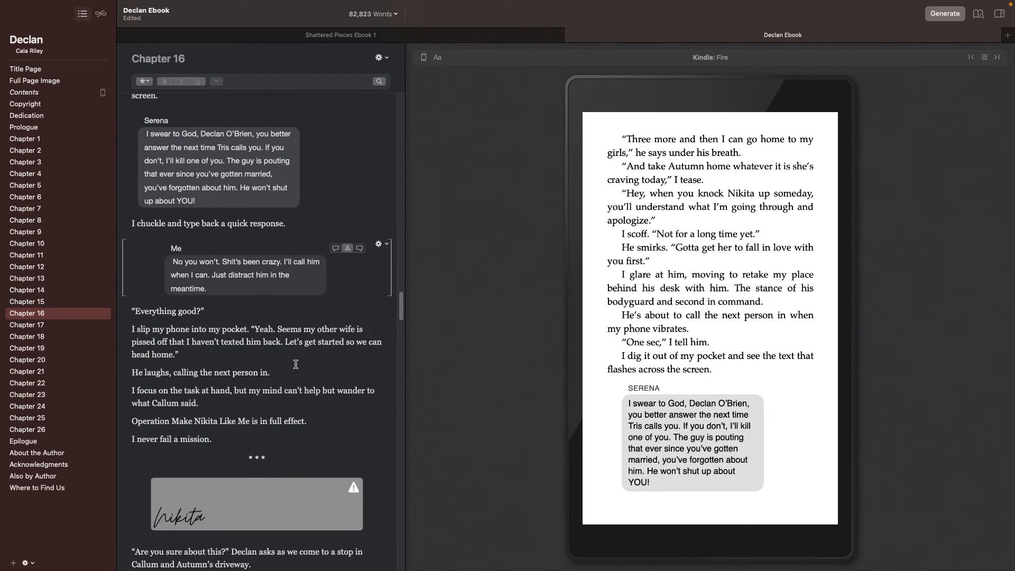
click(849, 318)
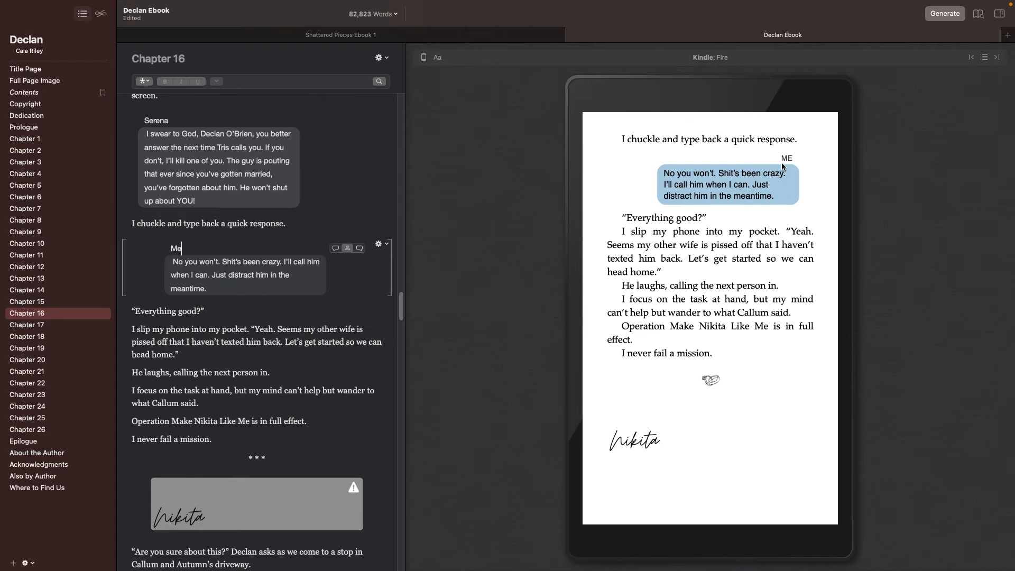
double_click(196, 244)
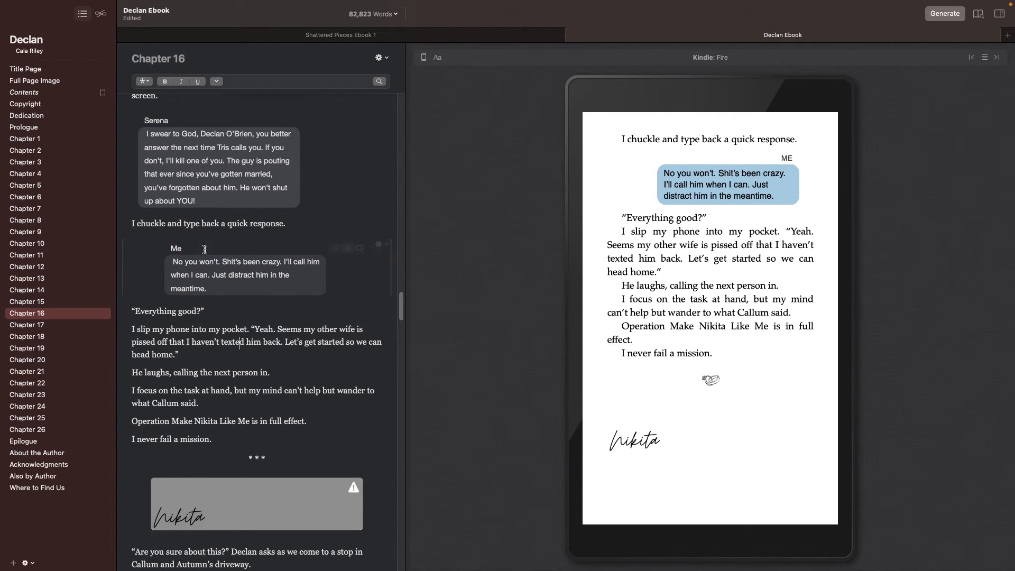
- Return to Shattered Pieces Ebook 1, review the available text features and page the preview back to Part 1
click(228, 35)
click(145, 81)
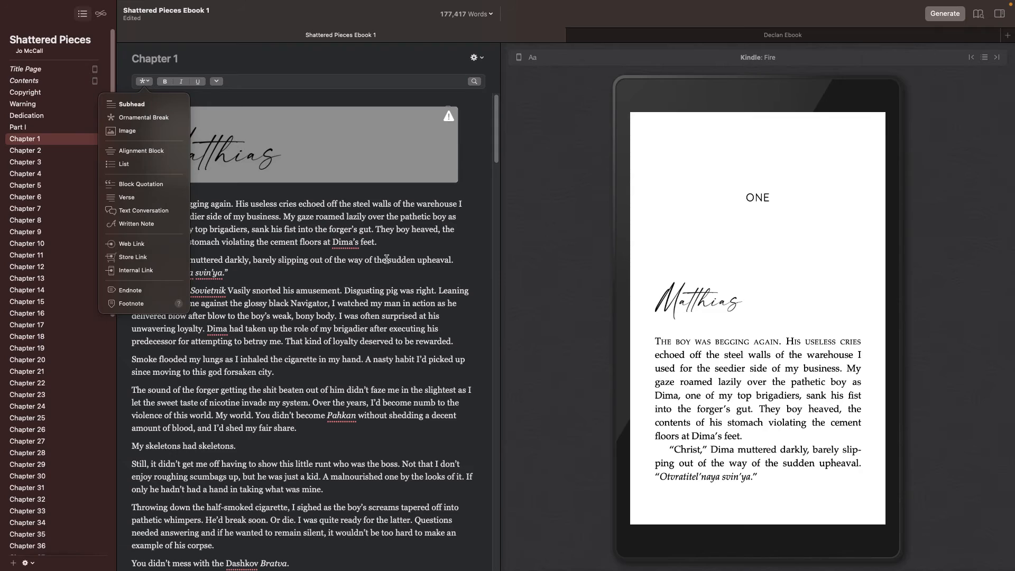
click(619, 320)
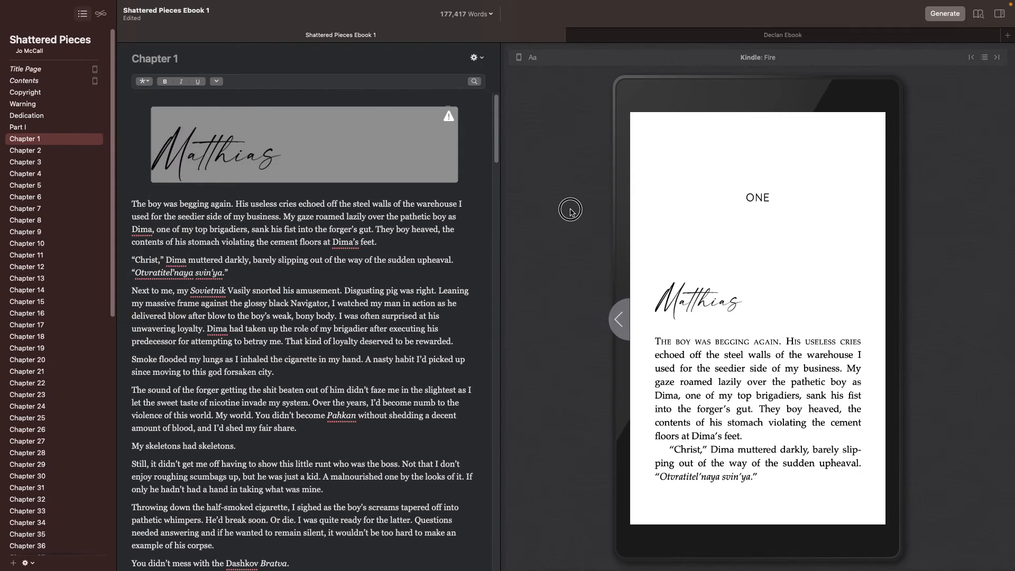
click(619, 319)
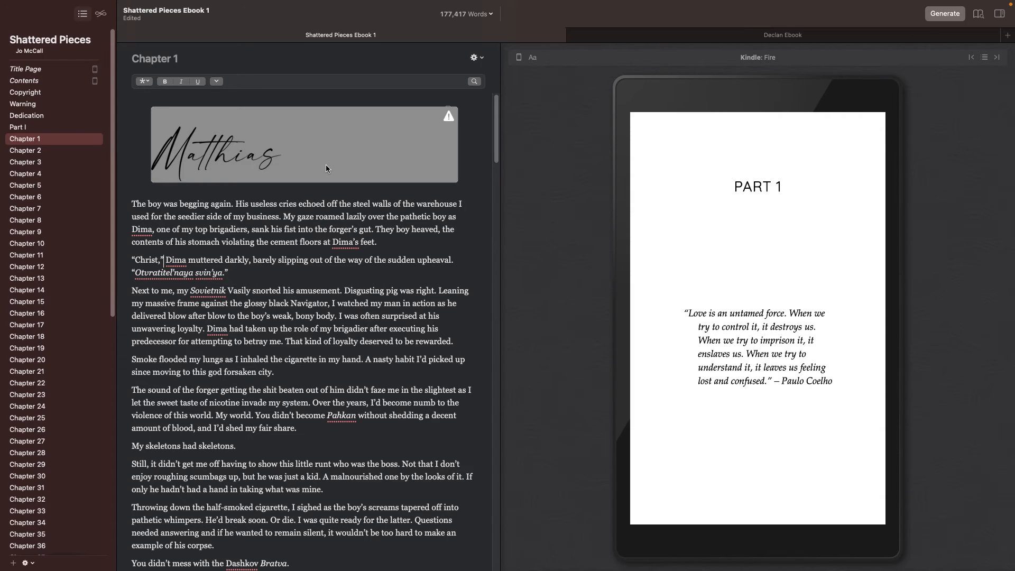
scroll(342, 352, down, 5)
scroll(343, 347, up, 5)
- Try Small Caps, Sans Serif and Monospace in turn on the opening sentence "The boy was begging again."
click(216, 81)
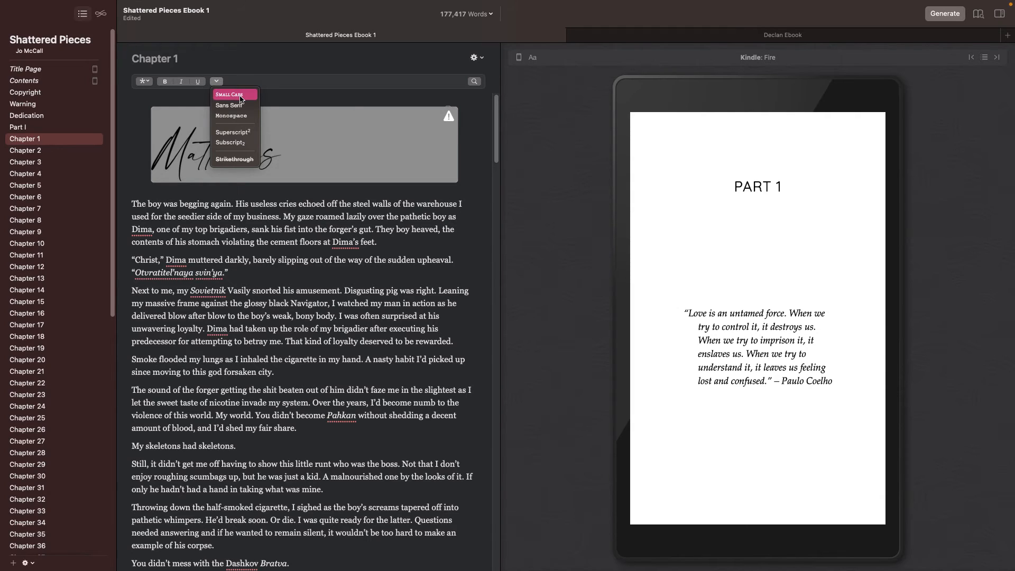
click(253, 227)
drag(134, 203, 233, 205)
click(216, 81)
click(226, 97)
click(216, 81)
click(233, 105)
click(217, 81)
click(234, 116)
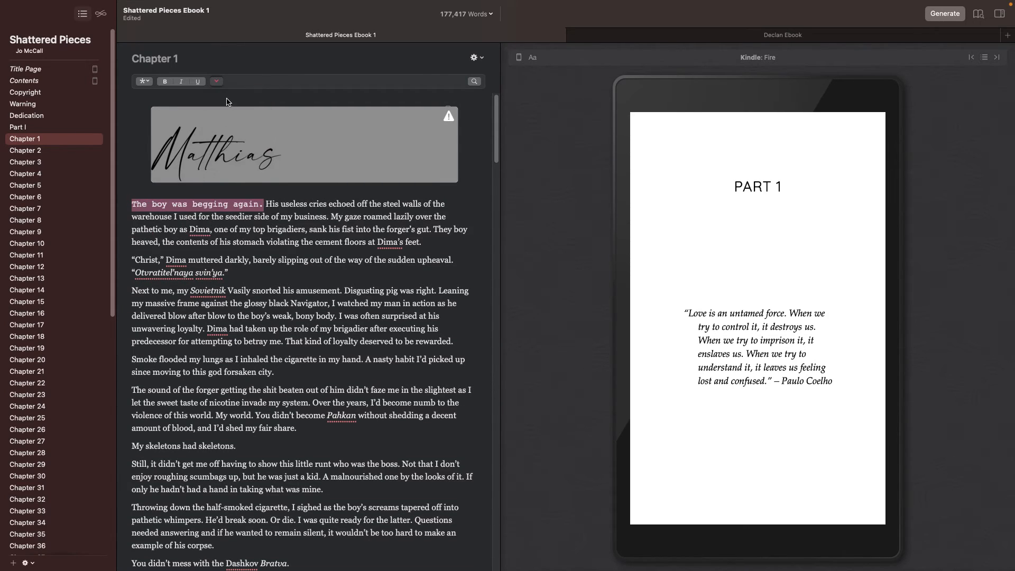
- Try Superscript, Subscript and Strikethrough on the selected opening sentence of Chapter 1
click(216, 81)
click(242, 131)
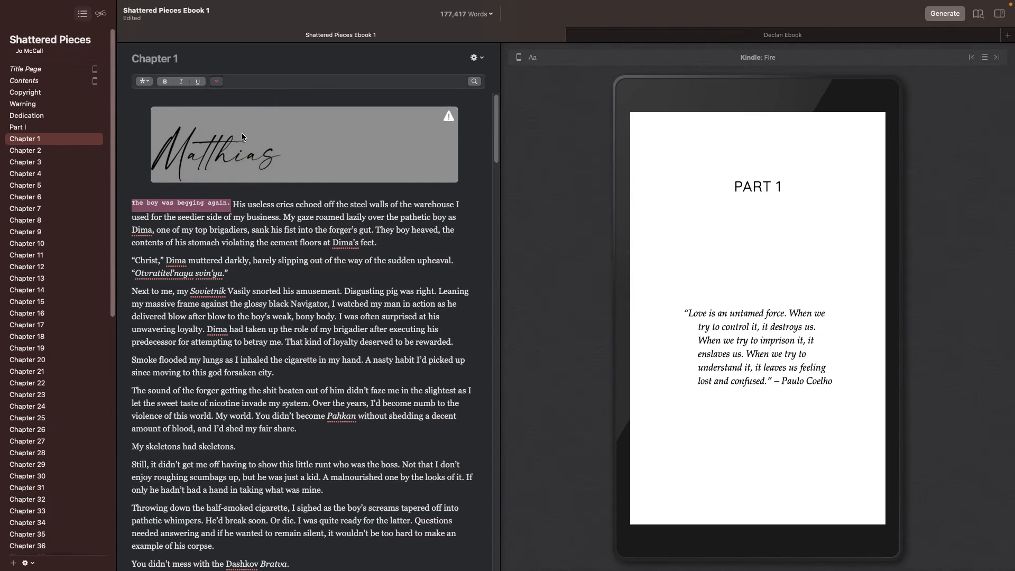
click(217, 82)
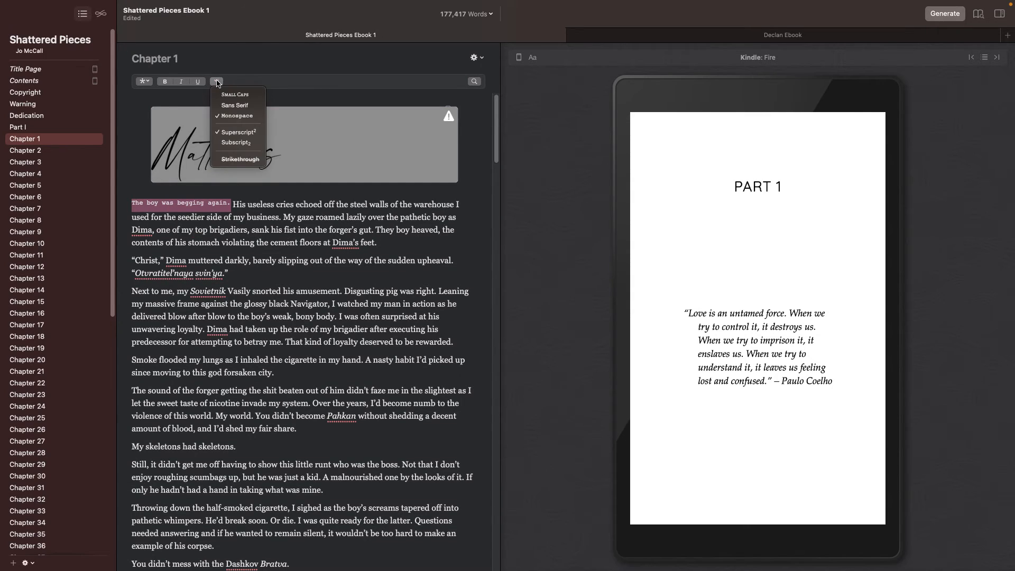
click(238, 142)
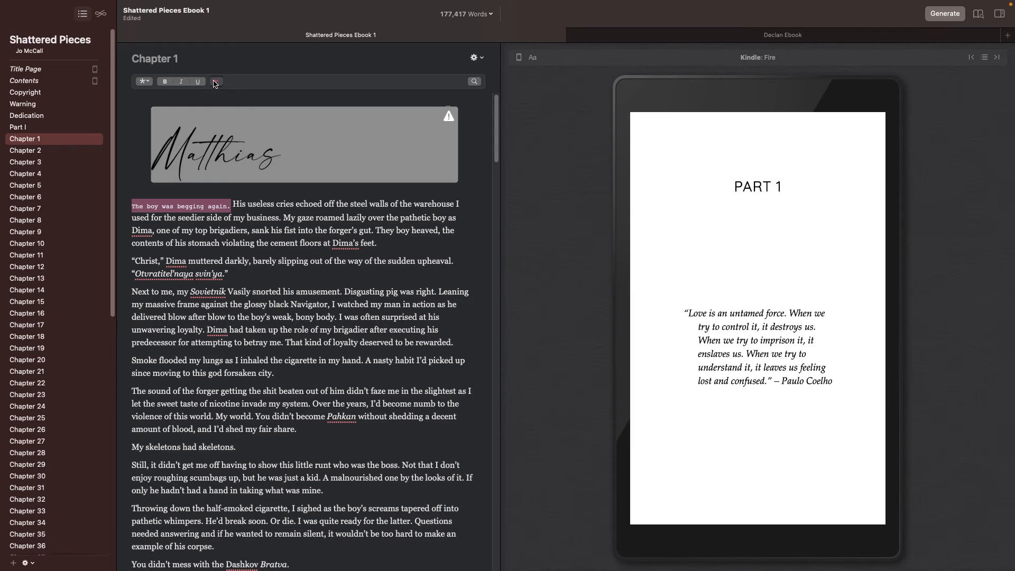
click(215, 82)
click(234, 158)
- Remove the Subscript, Monospace and Strikethrough formatting from the opening sentence
click(217, 82)
click(236, 143)
click(217, 81)
click(237, 115)
click(217, 81)
click(223, 160)
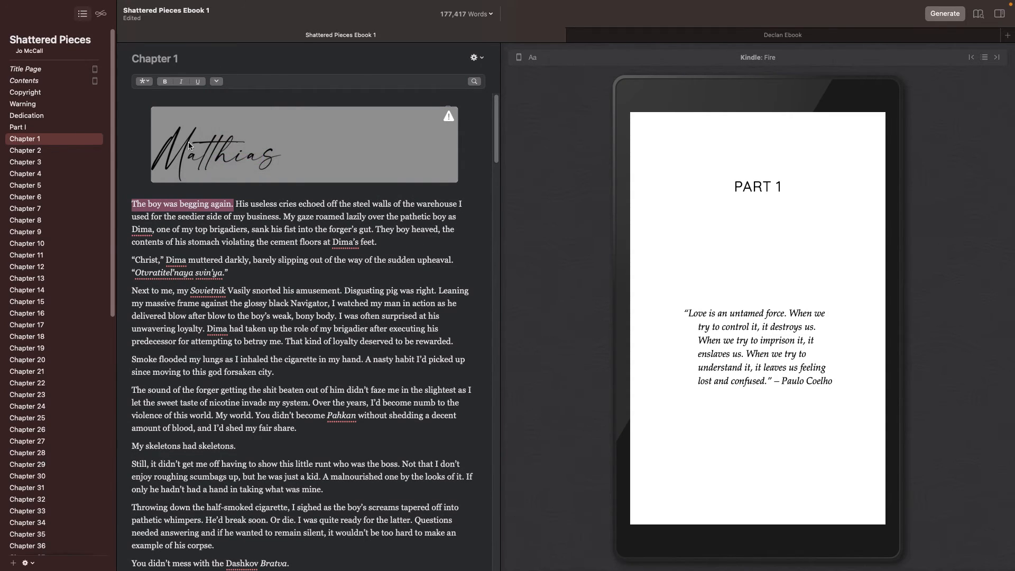
- Open the text editor's search and clear the search text
click(474, 82)
click(293, 97)
drag(205, 93, 183, 93)
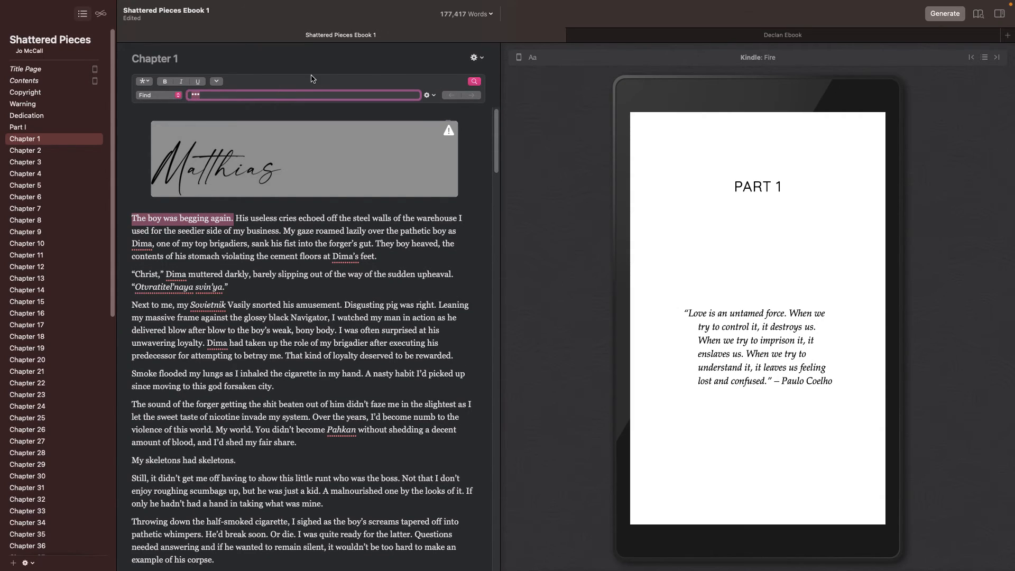
key(BackSpace)
- Switch the search to Find Special with Text Feature and review the feature types it can find
click(163, 96)
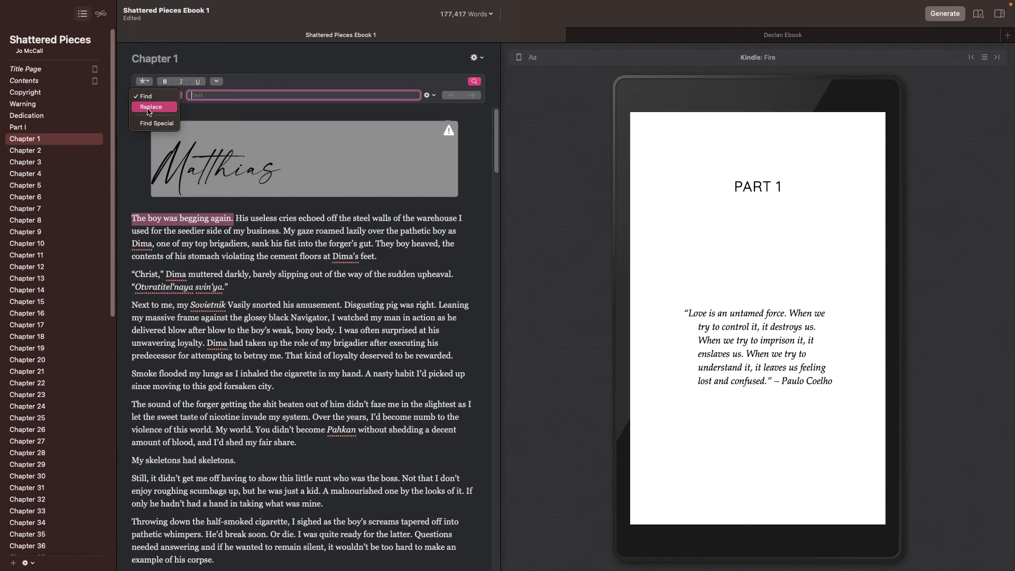
click(157, 124)
click(214, 97)
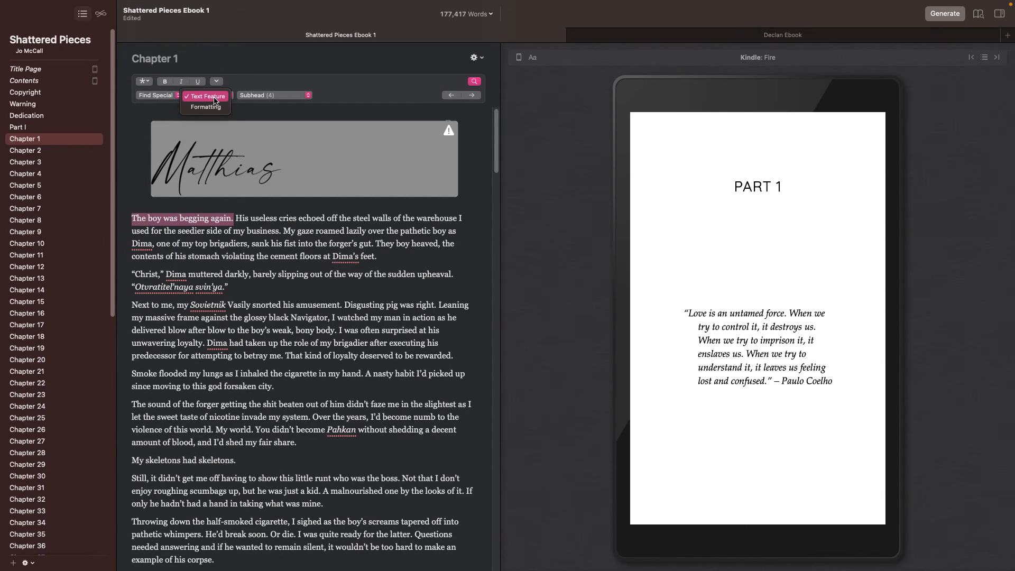
click(207, 99)
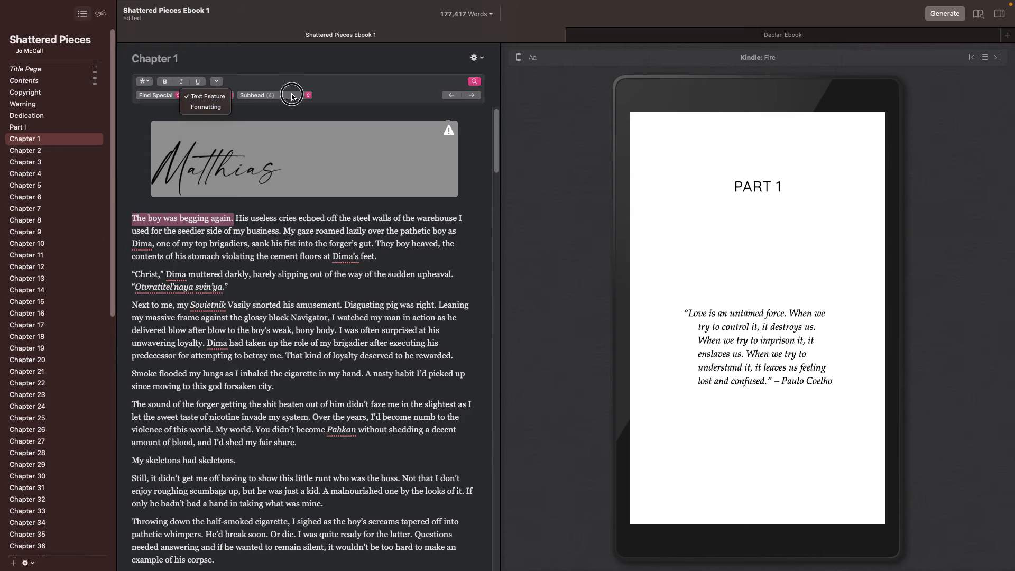
click(308, 95)
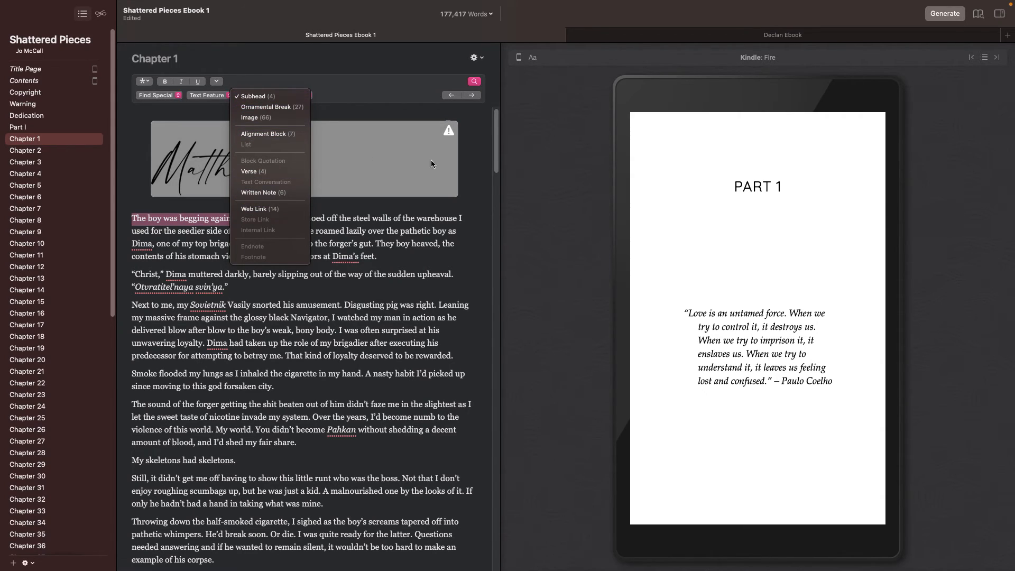
click(512, 156)
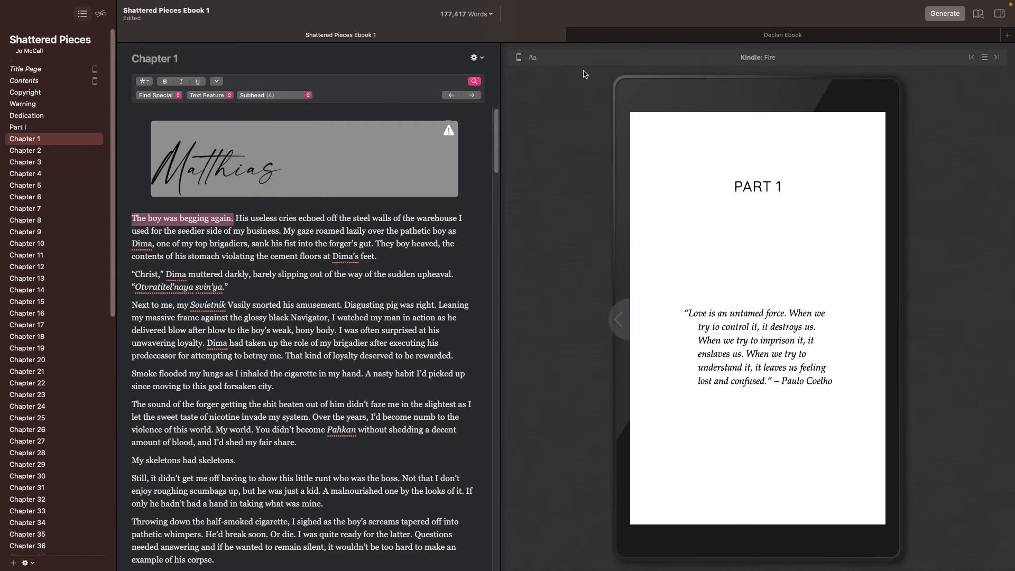
- Switch to the Declan Ebook project and look back through the earlier text of Chapter 16
click(619, 39)
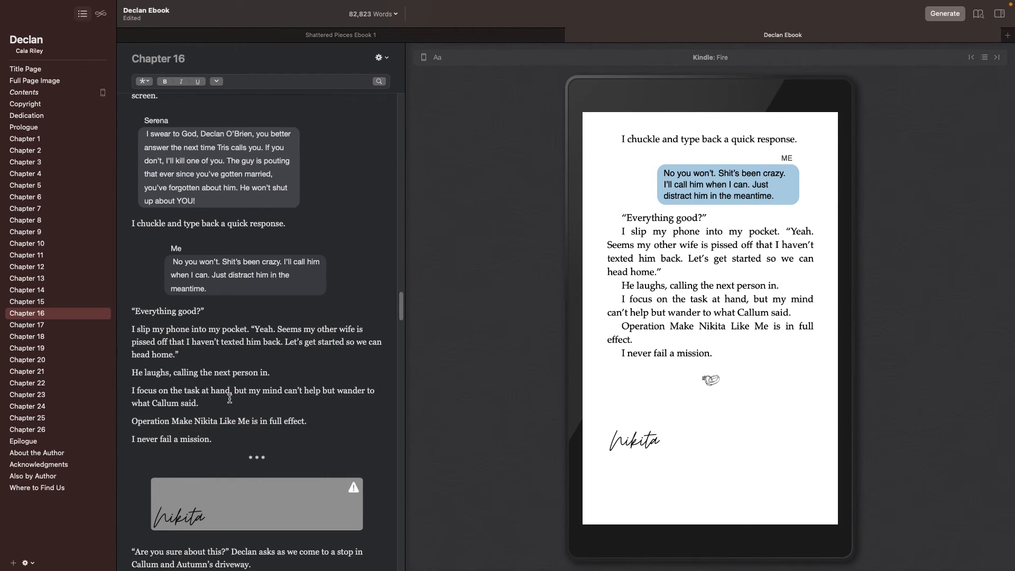
scroll(230, 398, up, 10)
scroll(279, 275, up, 20)
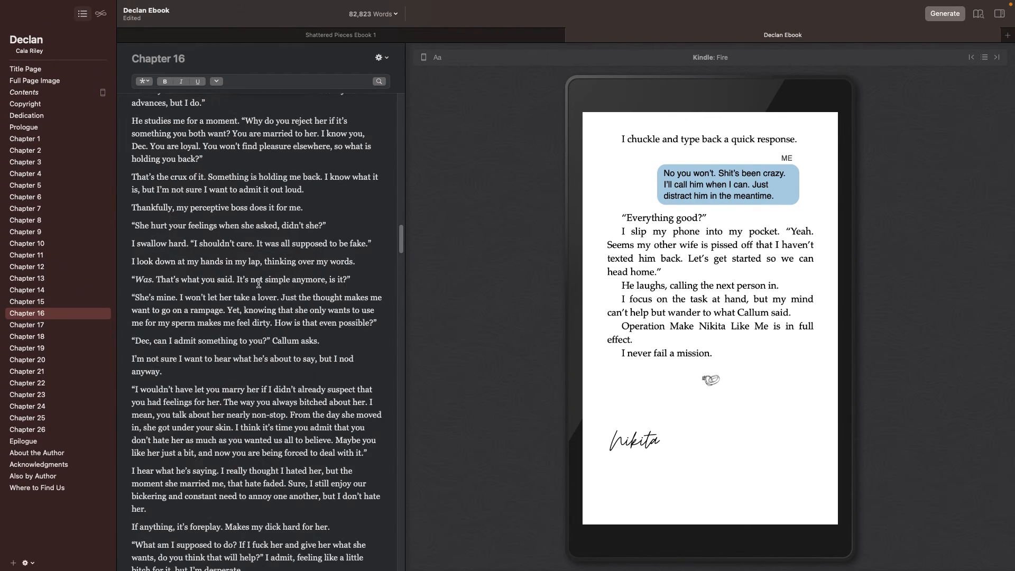
scroll(279, 276, up, 5)
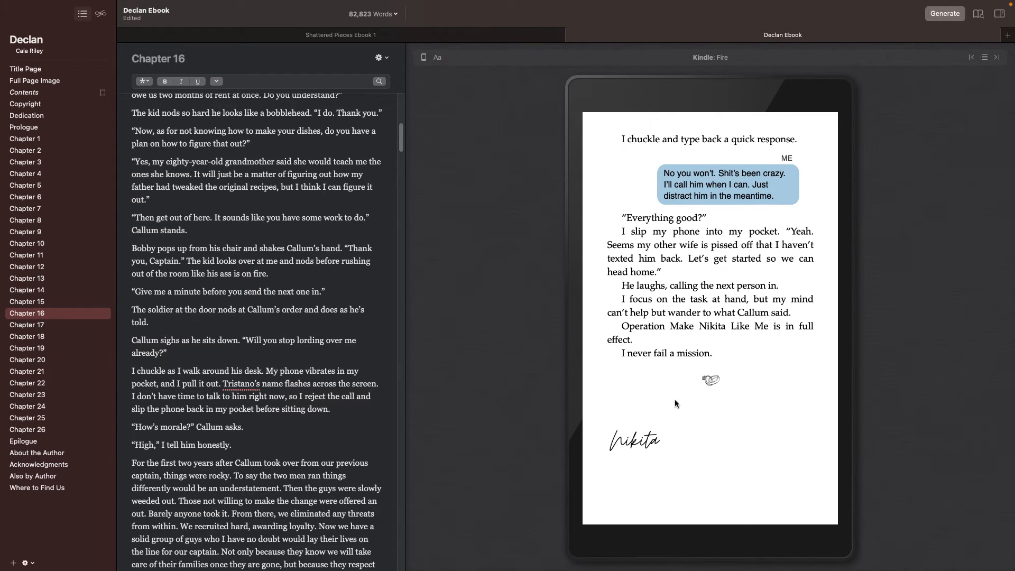
click(846, 320)
click(569, 321)
scroll(214, 364, up, 1)
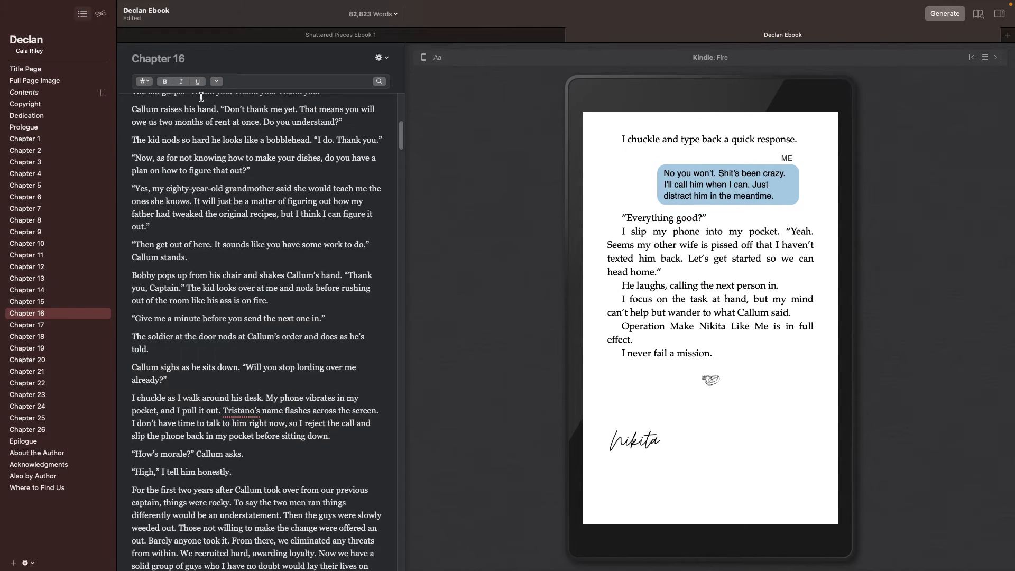
- Use Find Special with Text Feature set to Ornamental Break and go to the next match in Chapter 16
click(142, 81)
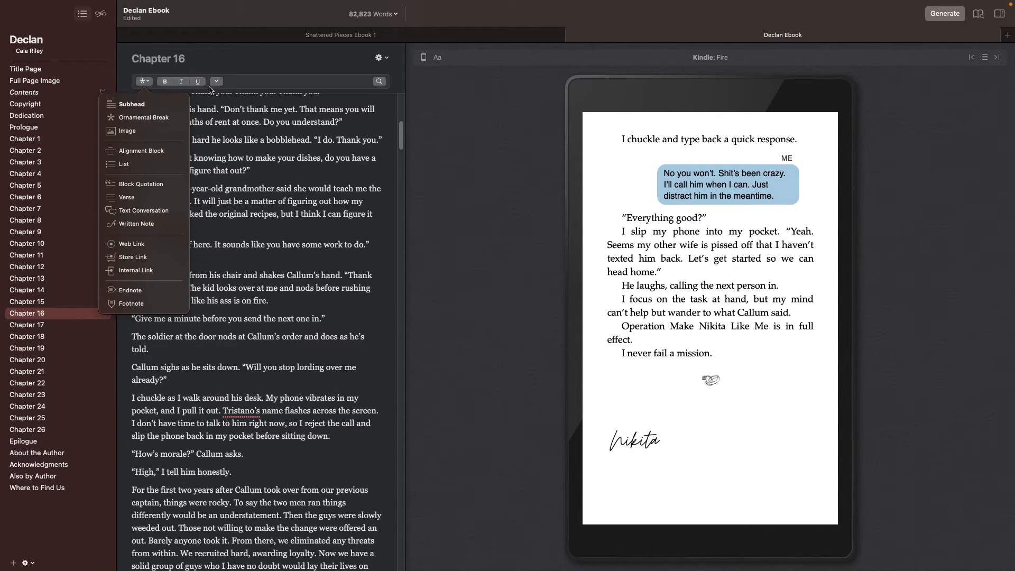
click(380, 81)
click(158, 95)
click(157, 125)
click(223, 96)
click(223, 96)
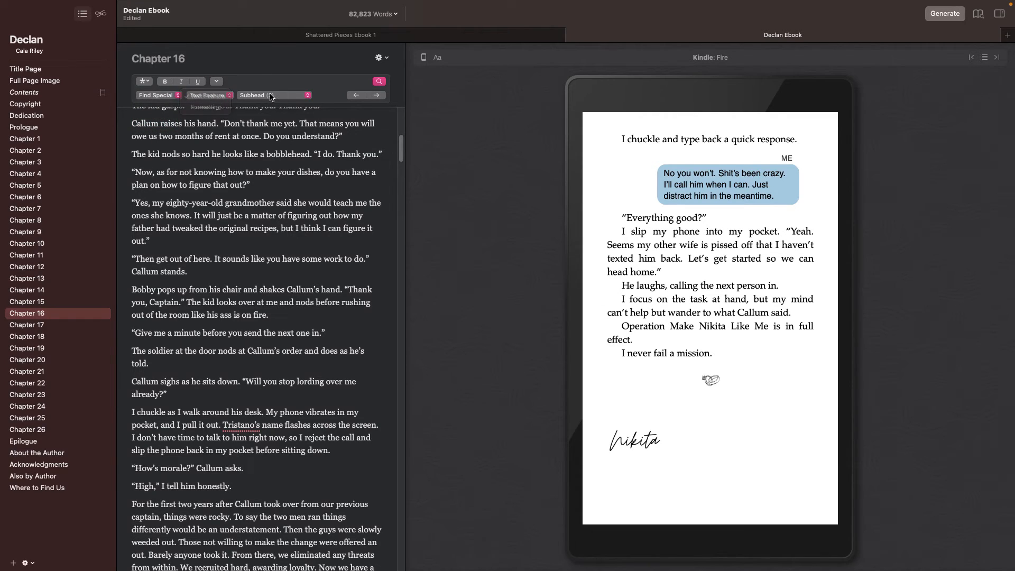
click(272, 96)
click(269, 108)
click(376, 95)
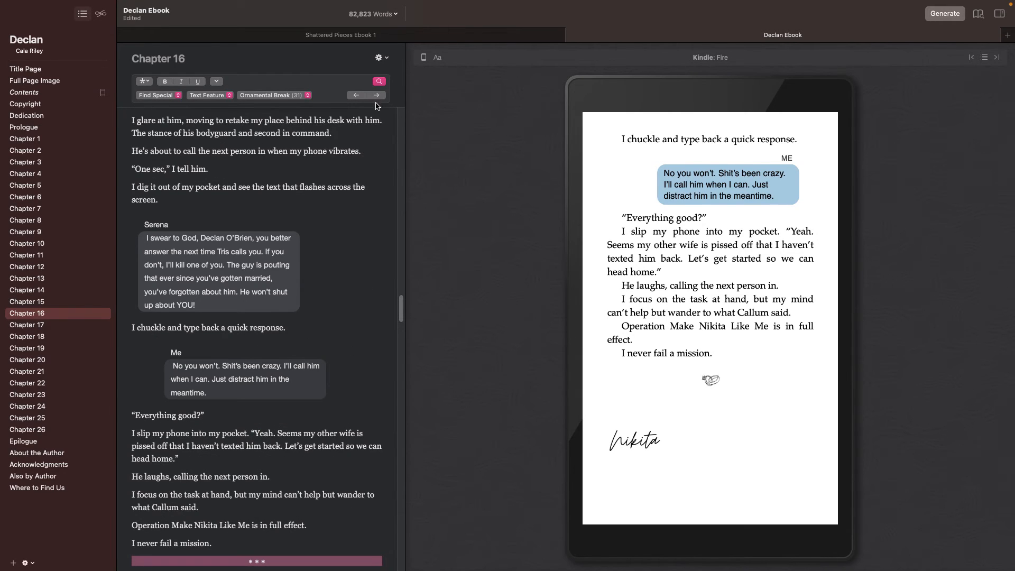
- Open Chapter 20, review its scene break and signature image, and advance through the following ornamental breaks
scroll(288, 362, down, 2)
scroll(288, 362, down, 15)
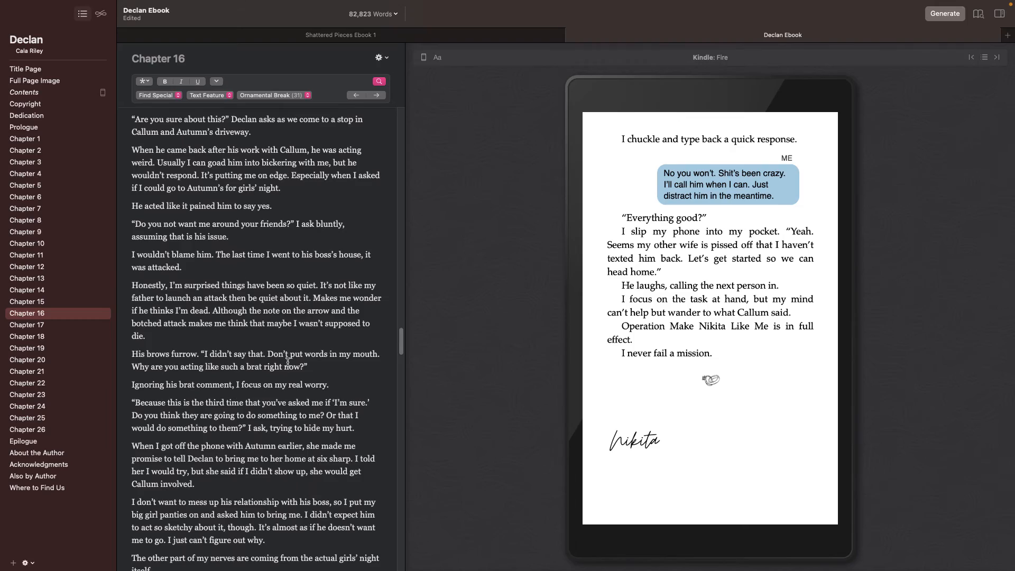
click(21, 359)
scroll(125, 376, down, 10)
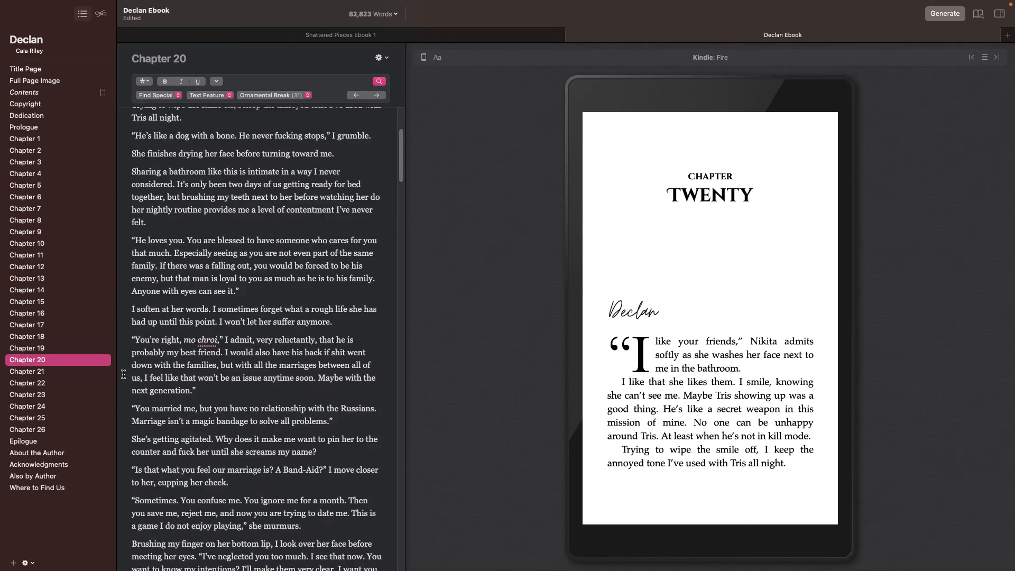
scroll(116, 354, down, 10)
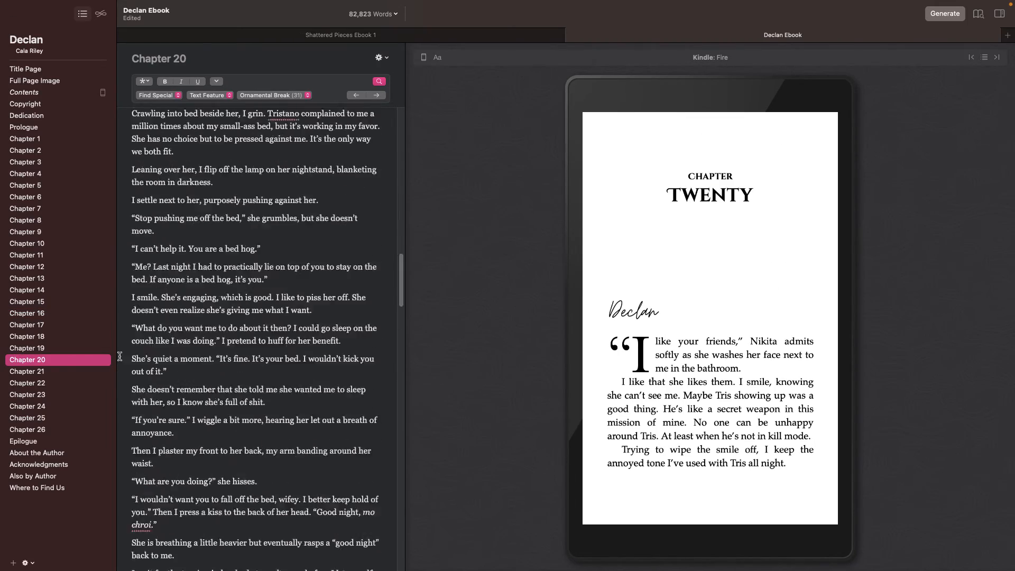
scroll(219, 359, down, 10)
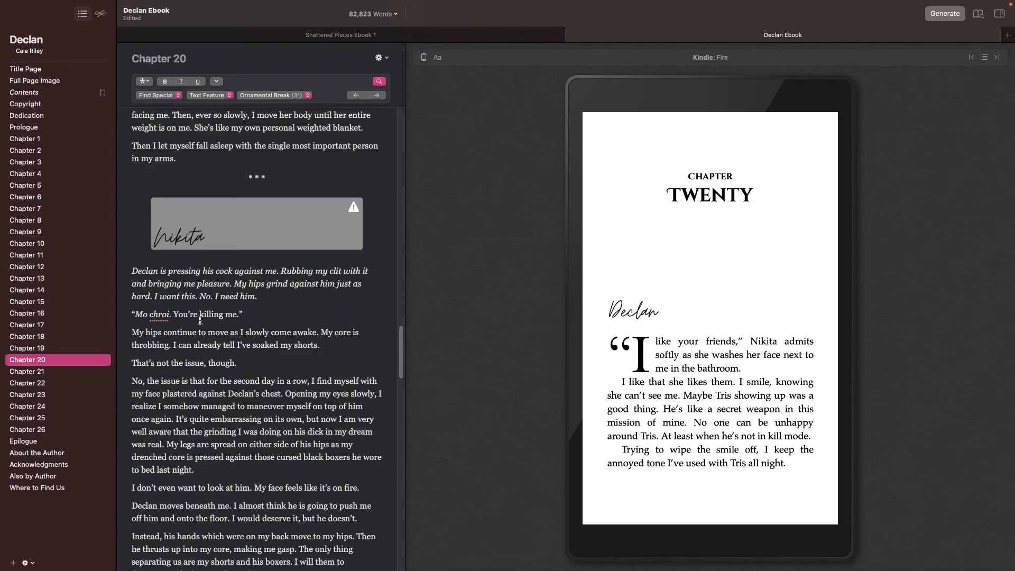
click(376, 95)
click(376, 95)
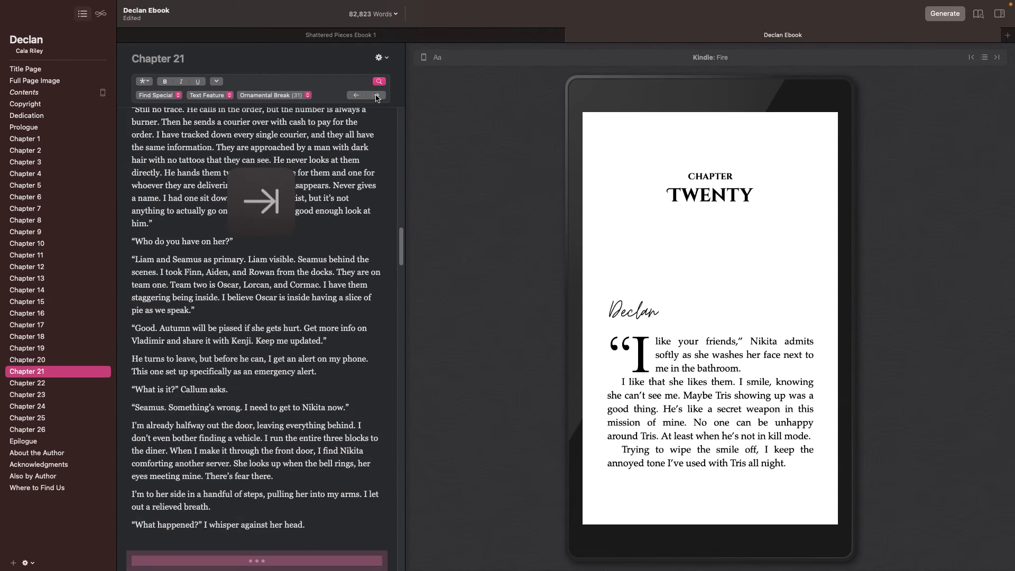
- Return to the Shattered Pieces Ebook 1 project, close the Chapter 1 search and go back to the chapter's beginning
click(456, 37)
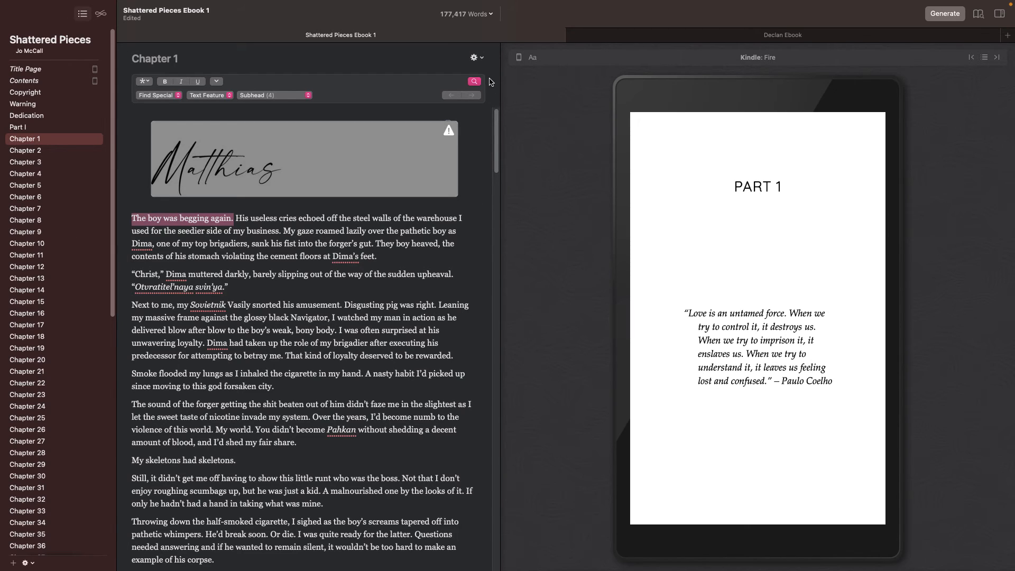
click(480, 85)
scroll(428, 252, down, 10)
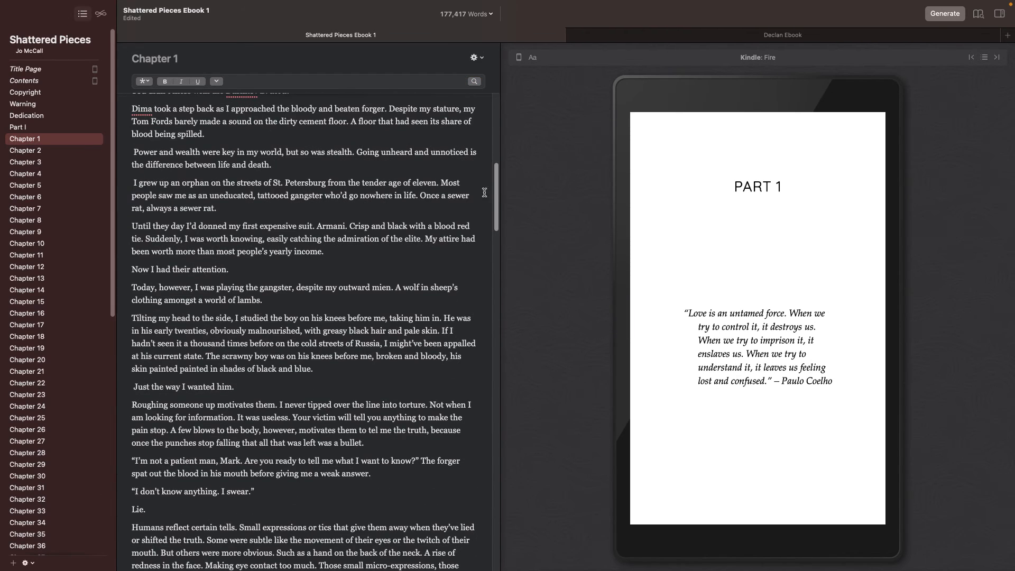
scroll(428, 252, down, 3)
drag(496, 227, 529, 87)
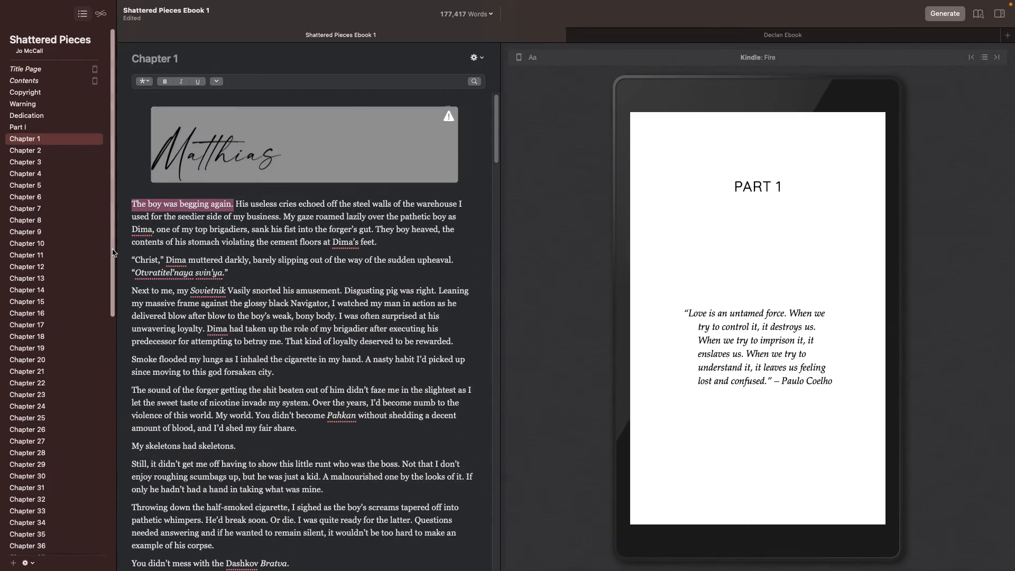
- Open the Acknowledgments and Stalk Me pages at the end of the book and inspect the Stalk Me image
scroll(106, 285, down, 20)
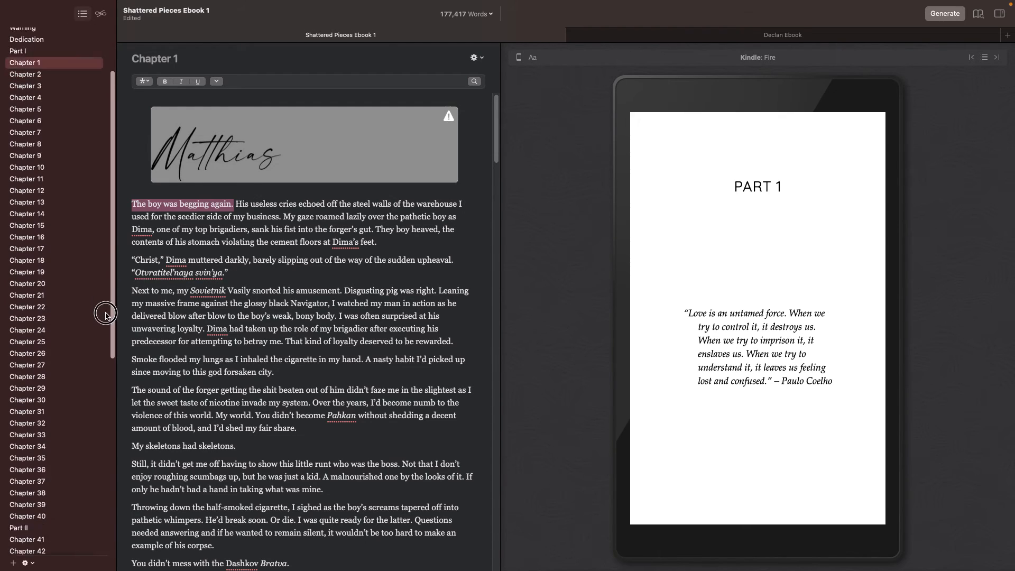
scroll(88, 483, down, 2)
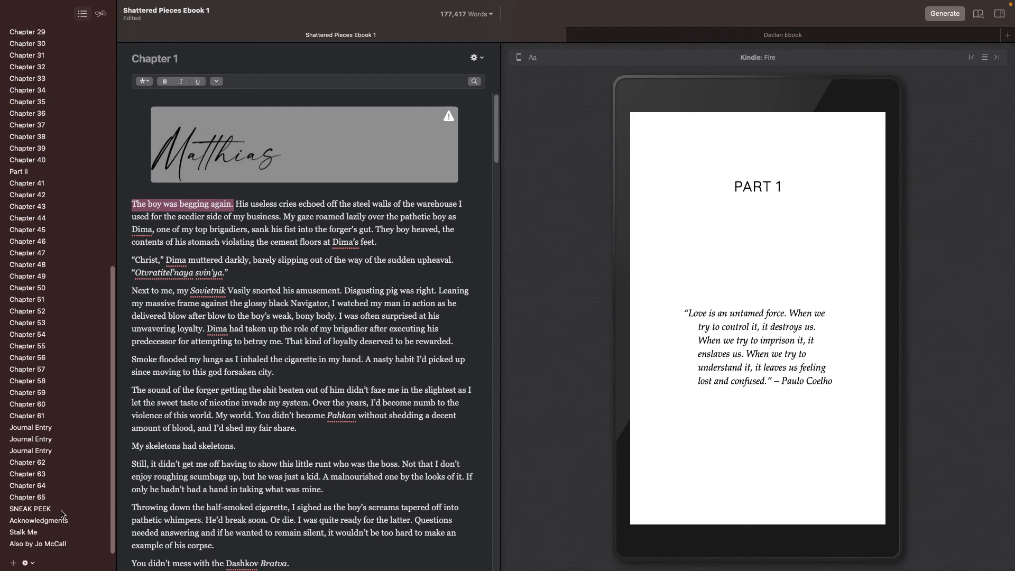
click(29, 563)
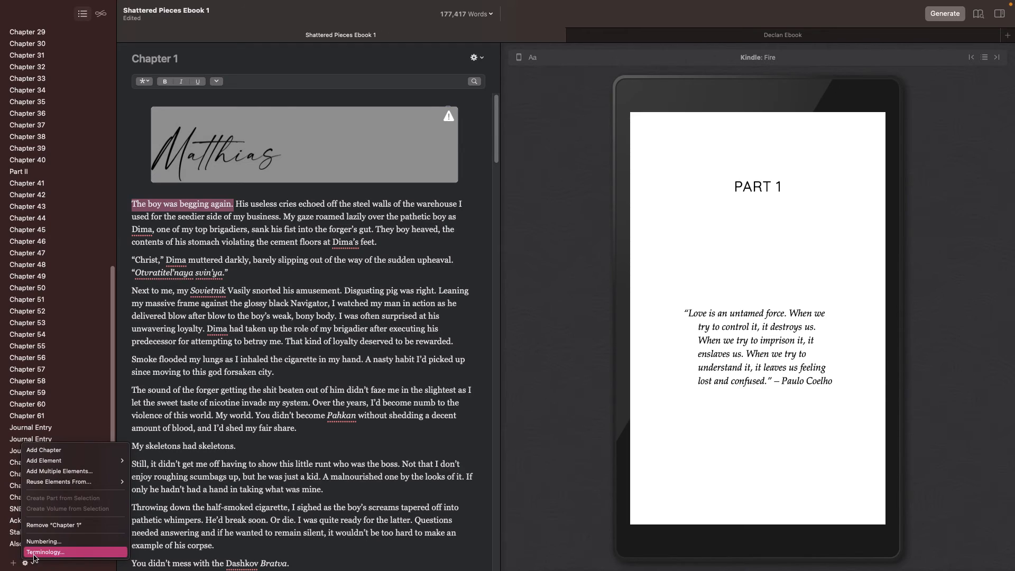
click(245, 538)
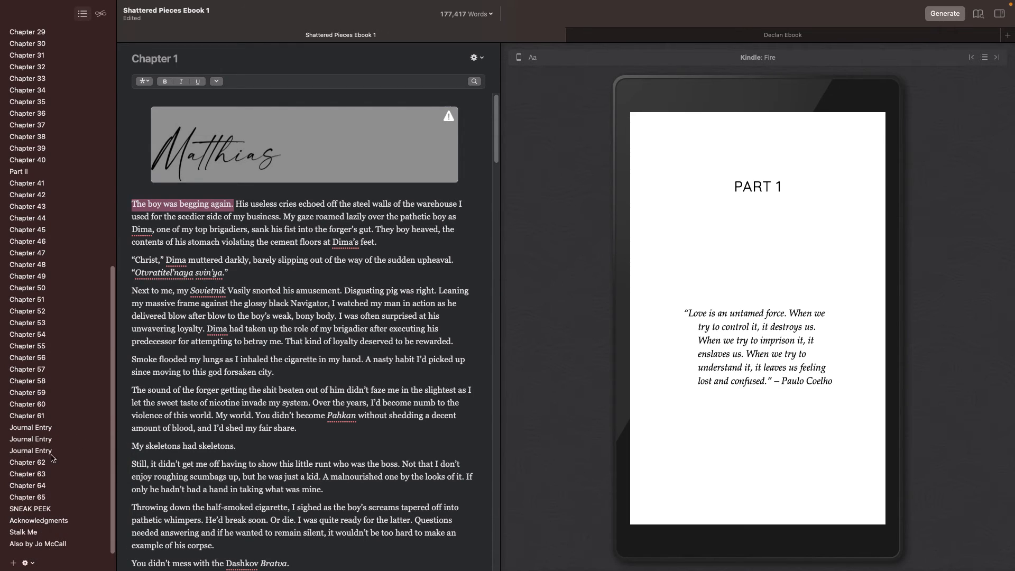
click(61, 507)
click(41, 521)
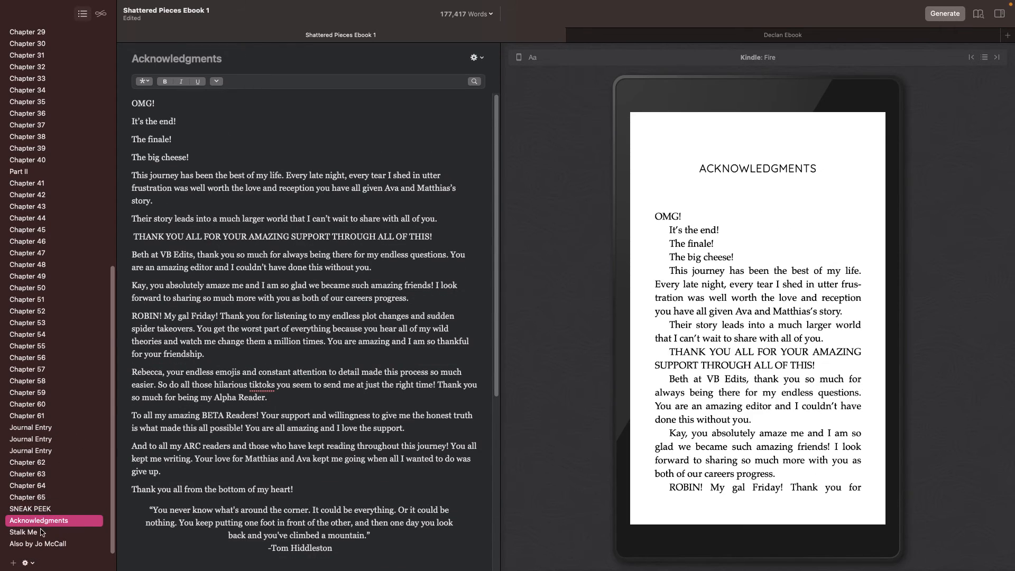
click(43, 533)
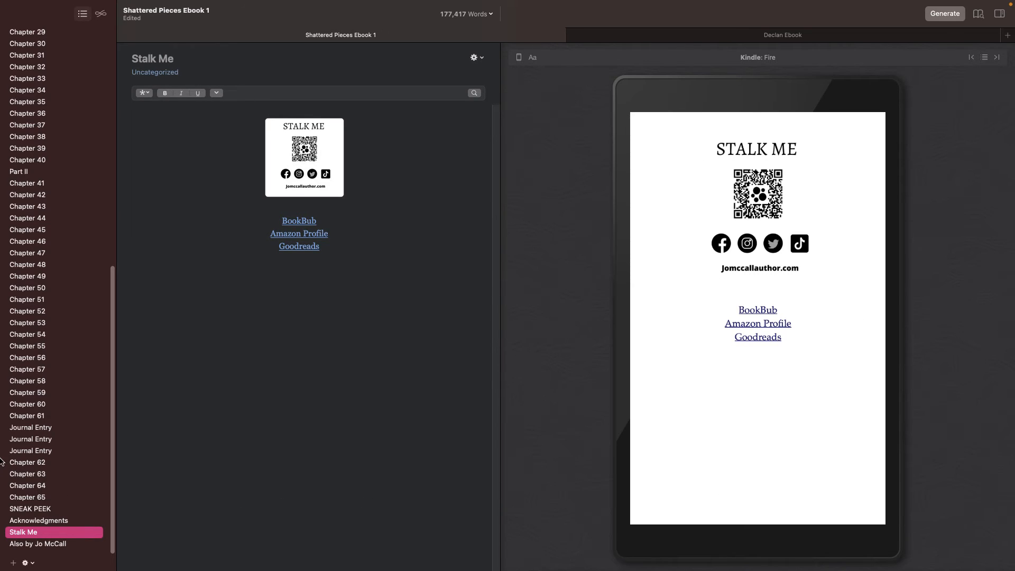
click(252, 437)
click(306, 128)
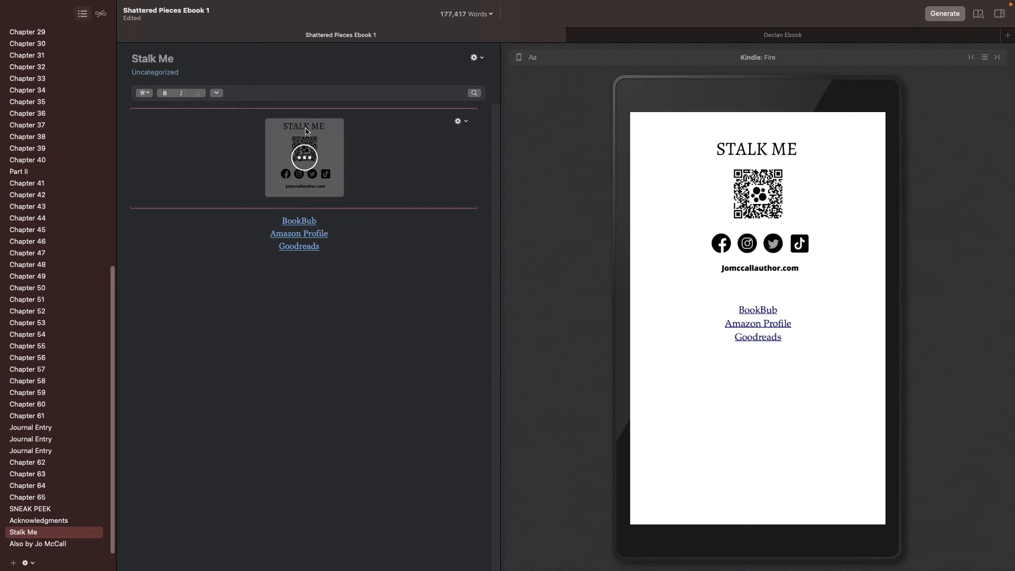
click(442, 347)
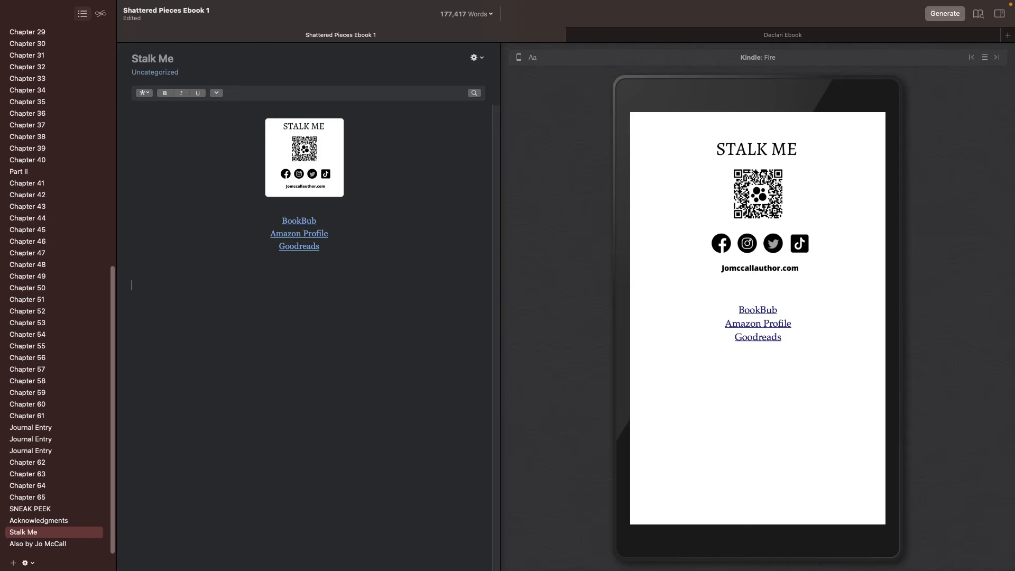
- Copy the URL from the BookBub web link and paste it on the blank line below the link list
click(299, 225)
click(326, 220)
click(311, 221)
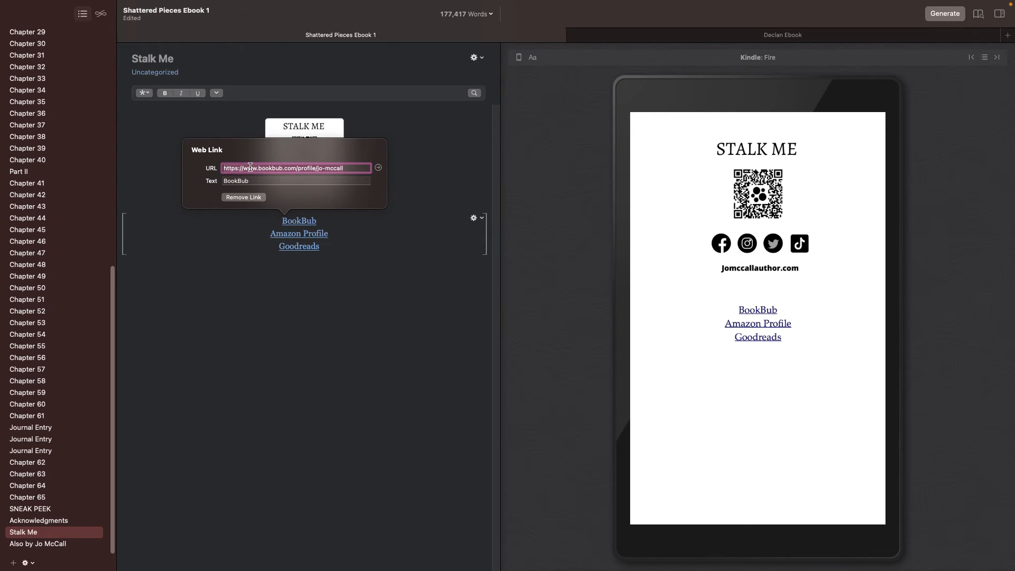
click(272, 170)
drag(352, 169, 222, 168)
right_click(232, 169)
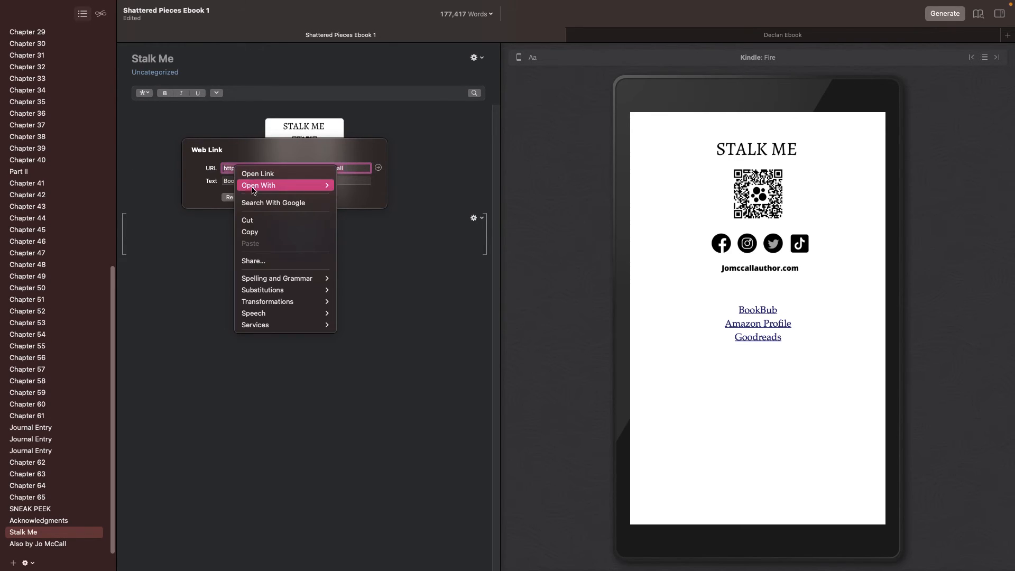
click(263, 236)
click(212, 305)
key(super+v)
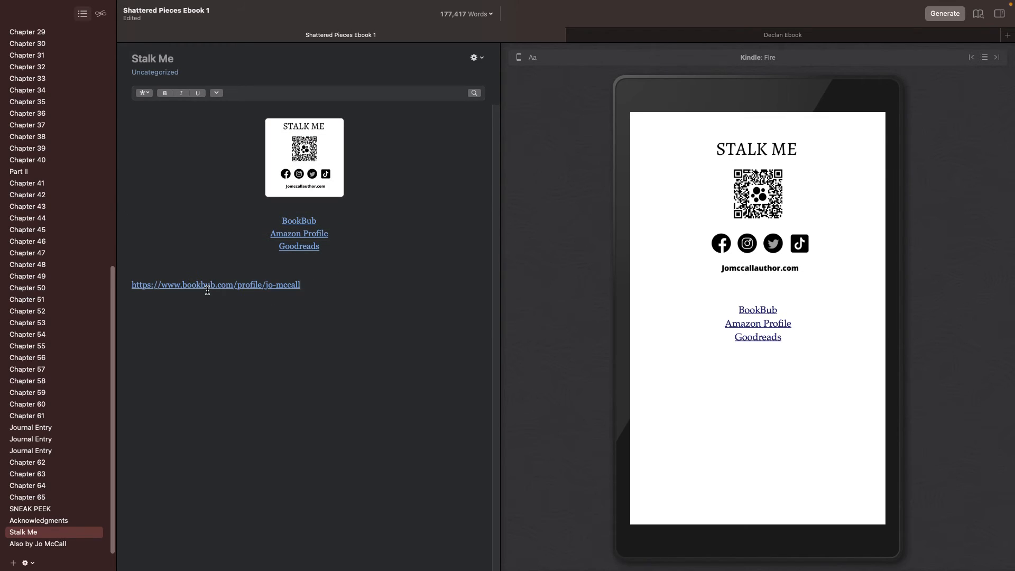
- Remove the web link from the pasted BookBub URL so that it becomes plain text
drag(301, 284, 148, 285)
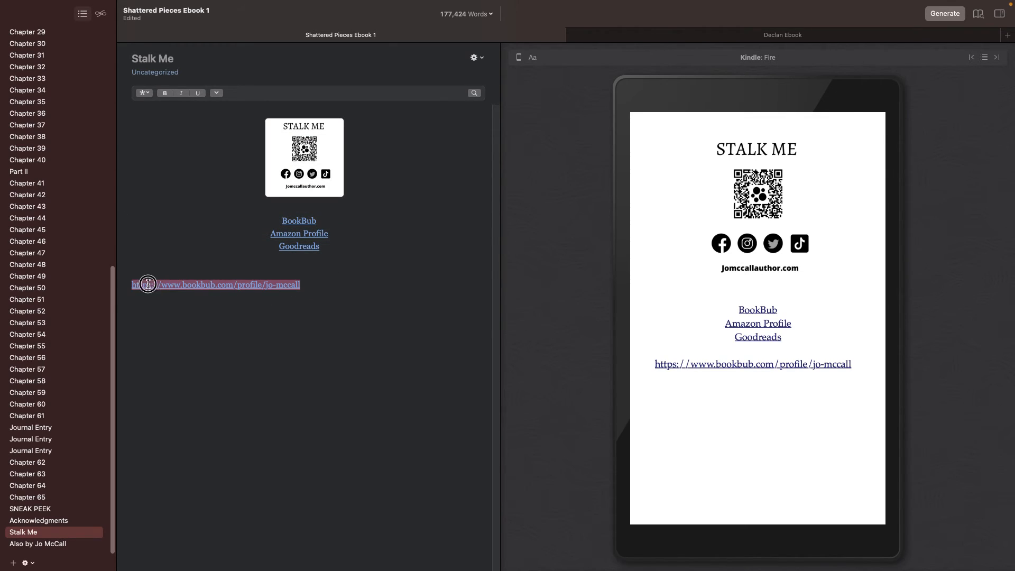
click(144, 93)
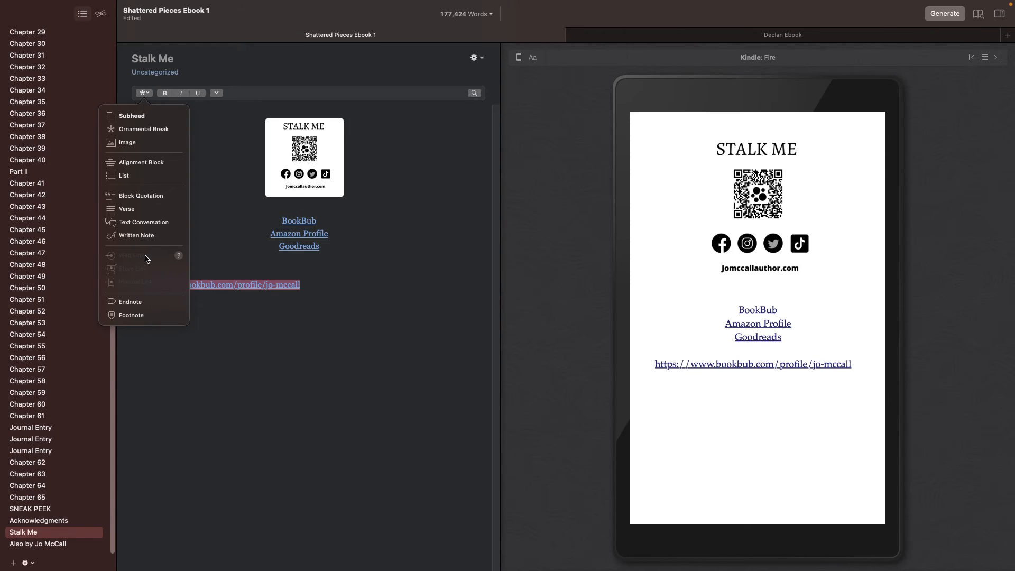
click(199, 338)
click(239, 289)
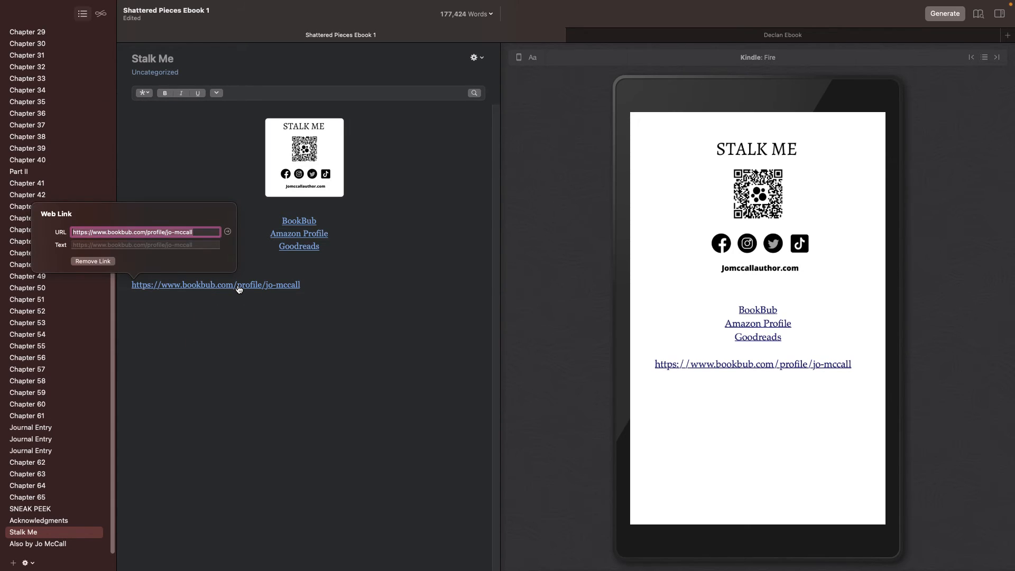
click(106, 261)
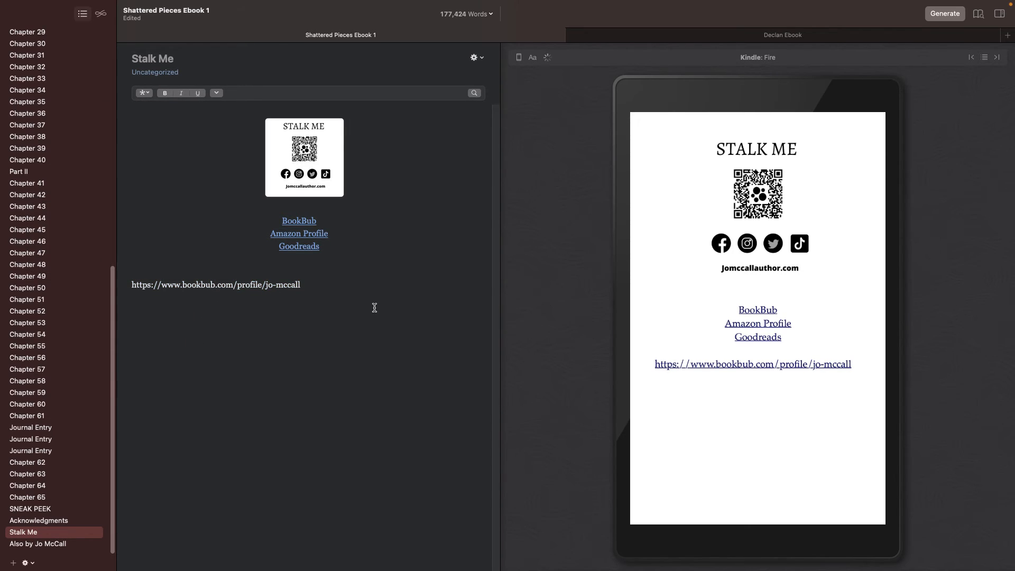
- Paste a second copy of the BookBub URL two lines below the first pasted one
click(325, 283)
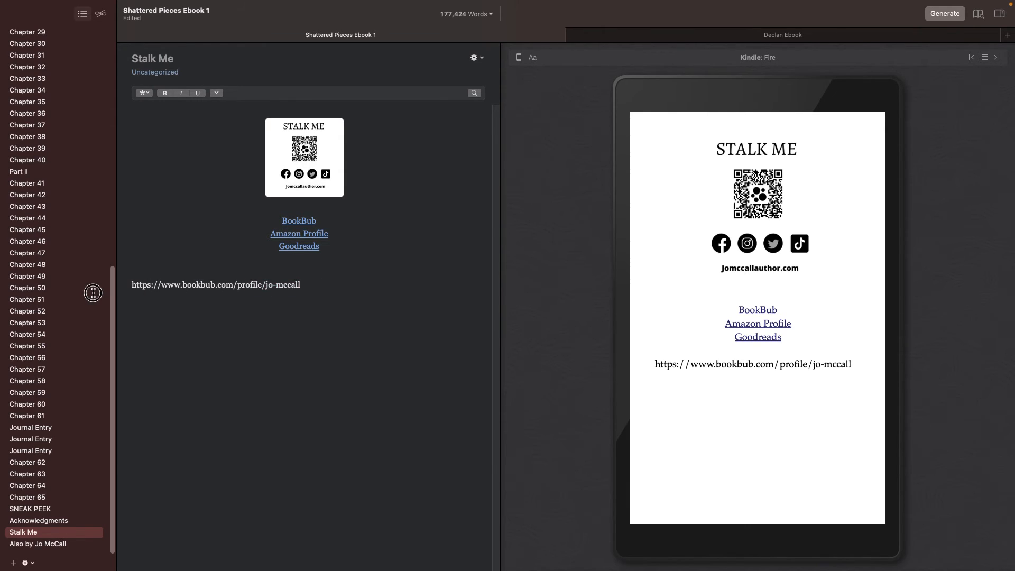
triple_click(113, 285)
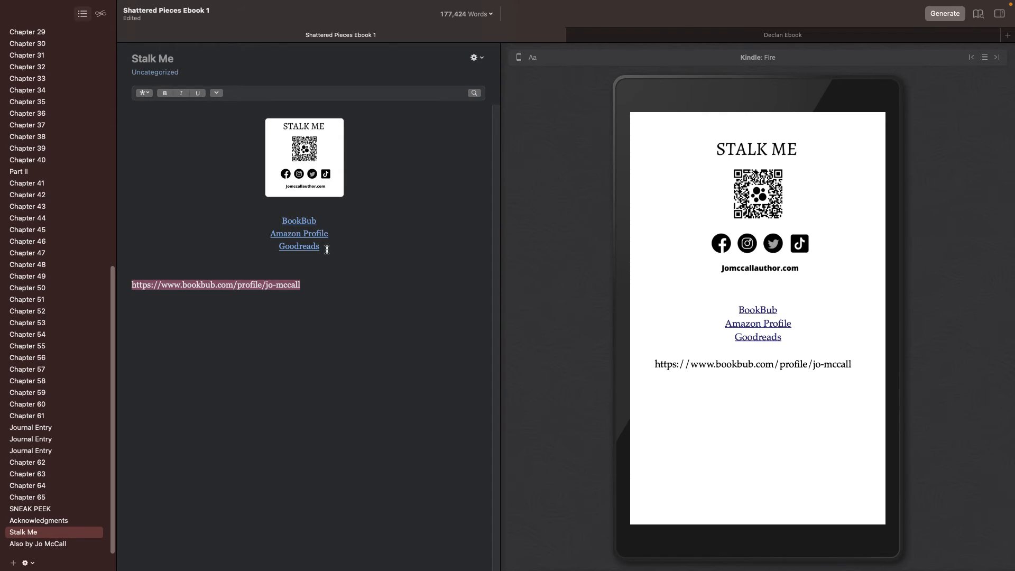
click(322, 273)
click(304, 285)
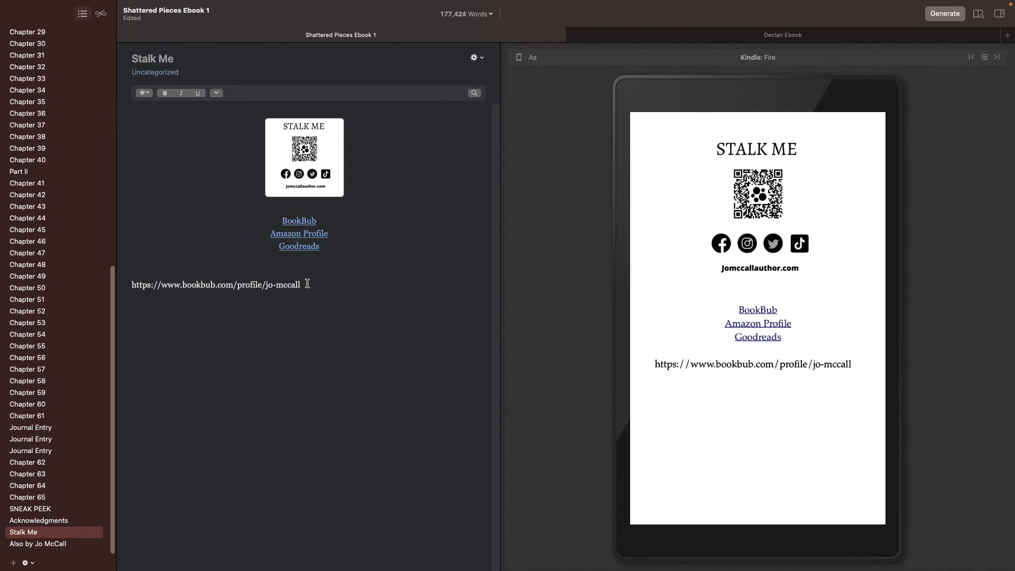
key(Return)
key(Return)
key(super+v)
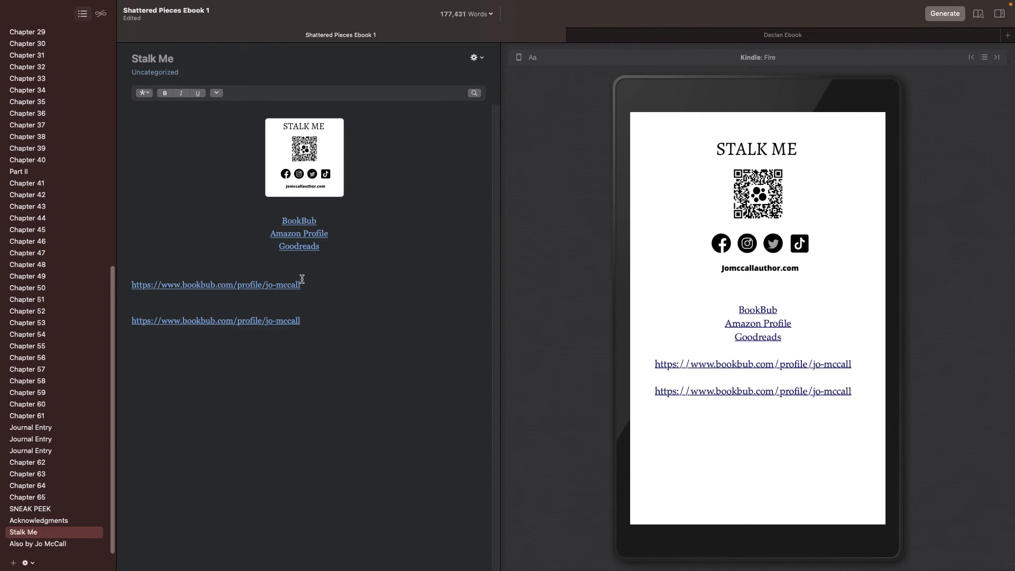
- Remove the web link from the first pasted BookBub URL
drag(303, 285, 96, 283)
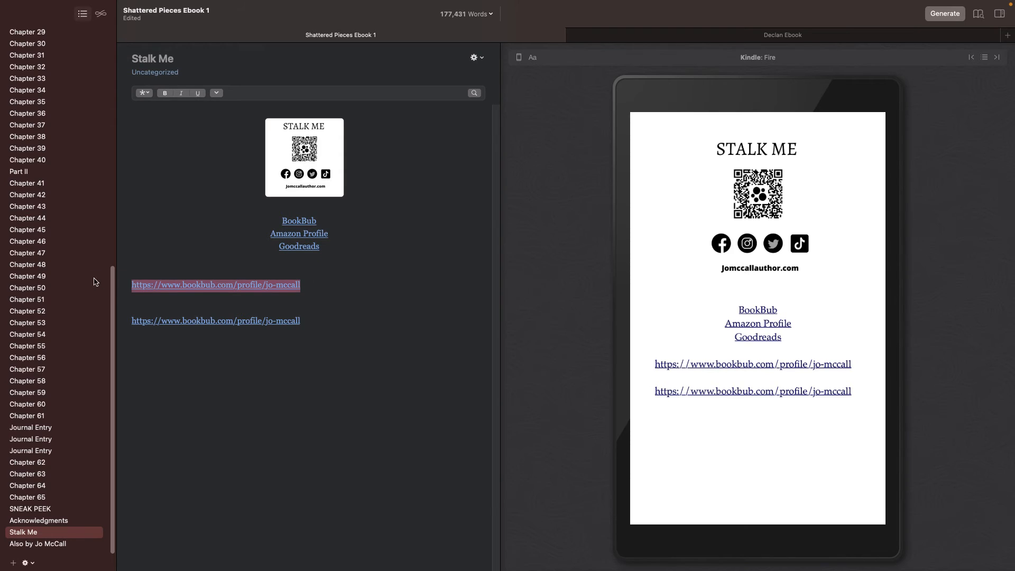
right_click(196, 284)
click(162, 285)
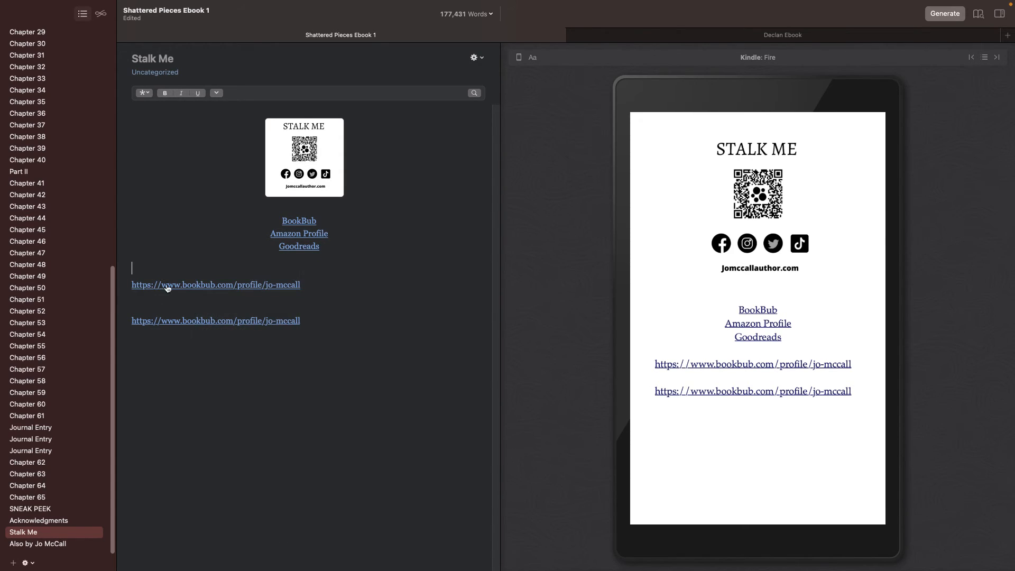
click(190, 290)
click(93, 261)
- Turn the first pasted URL back into a web link with the display text "fdaszfdsa"
drag(302, 286, 119, 285)
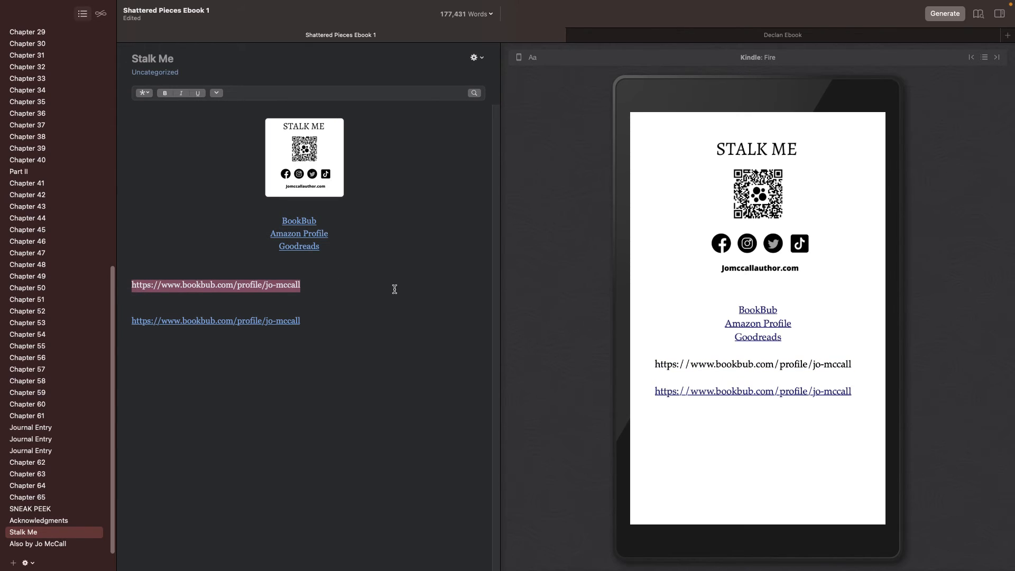
click(144, 93)
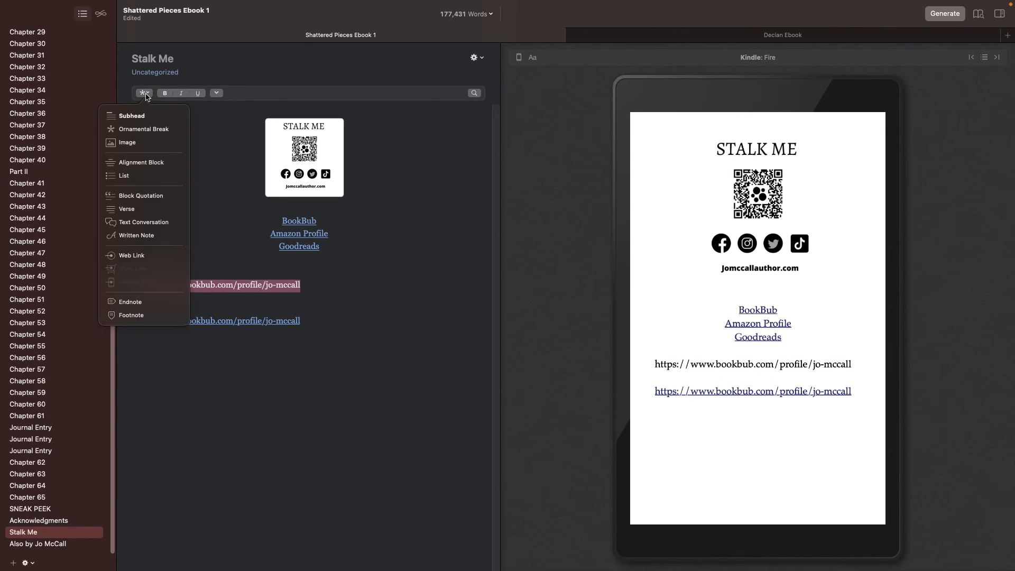
click(176, 255)
click(126, 246)
text(fdaszfdsa)
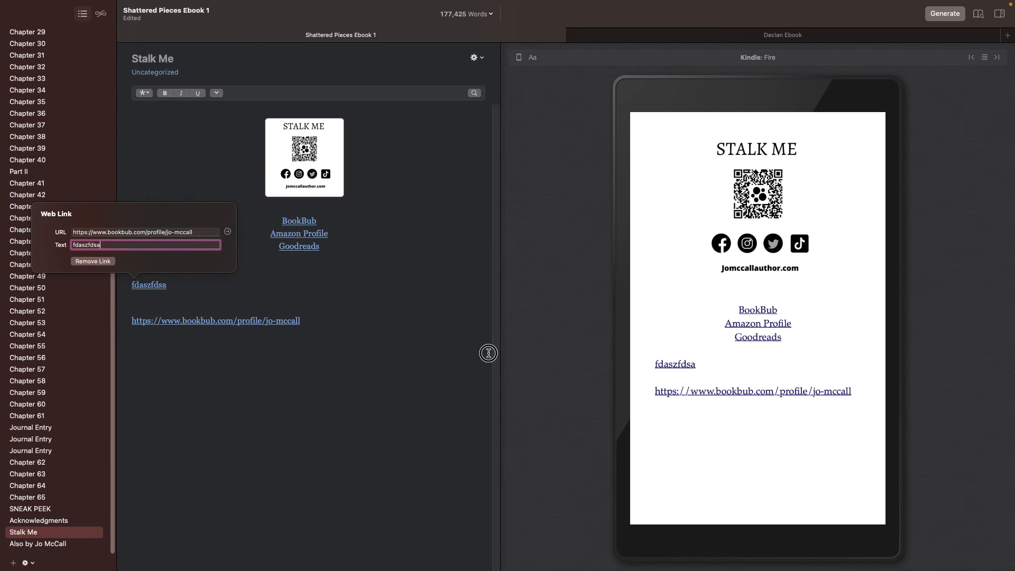
key(Return)
- Set the display text of the second pasted BookBub link to "Fafdsa"
click(271, 321)
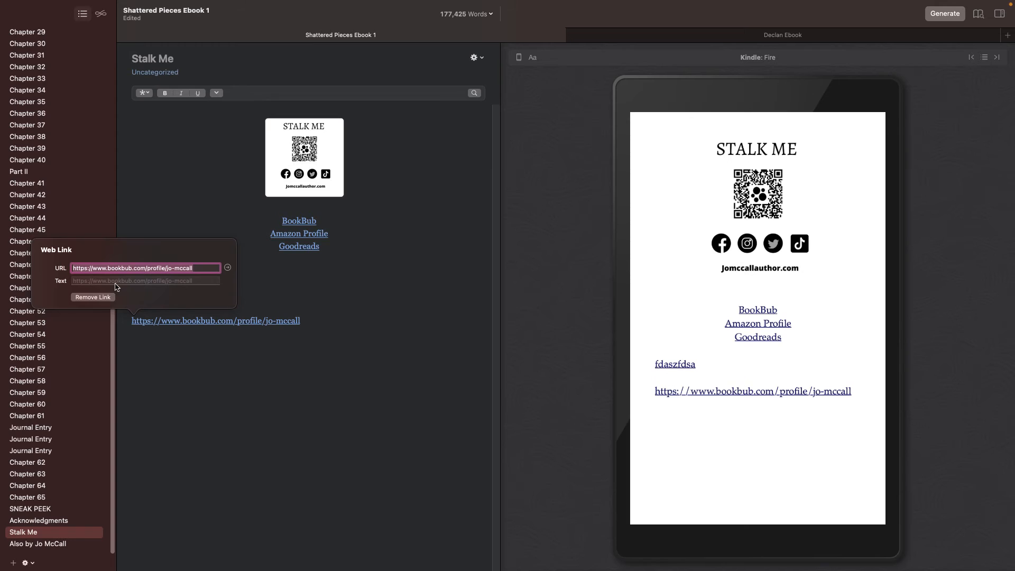
text(fafdsa)
key(Return)
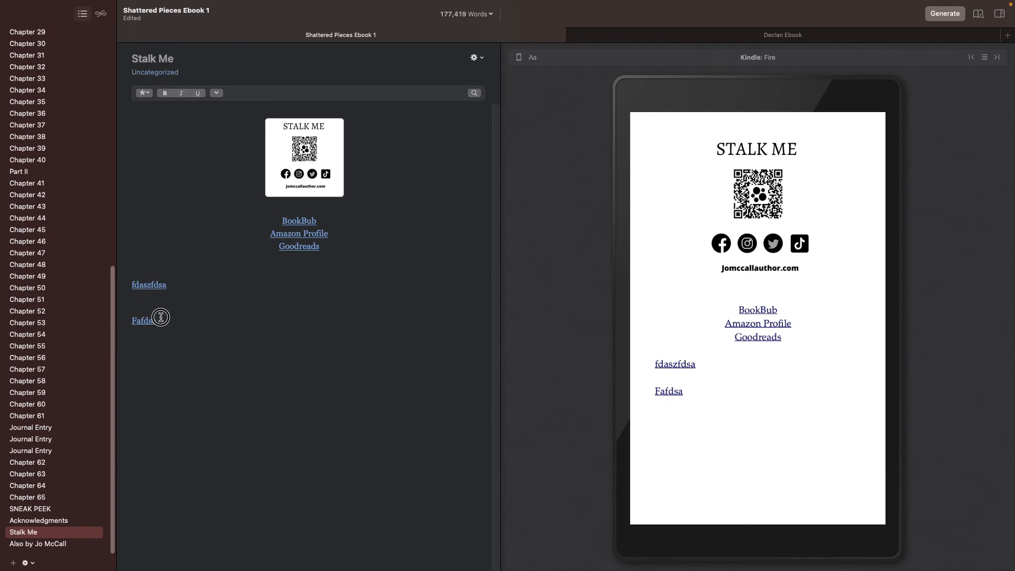
- Delete both test links below the link list on the Stalk Me page
drag(157, 321, 137, 289)
key(BackSpace)
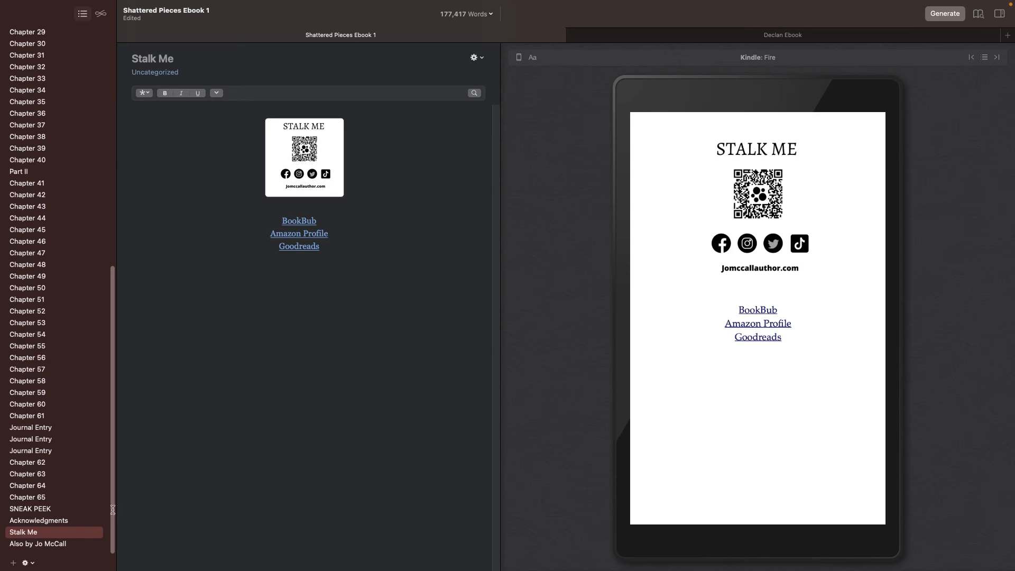
- Open the Also By page and examine its series headings and the web link behind the Shattered World title
click(39, 544)
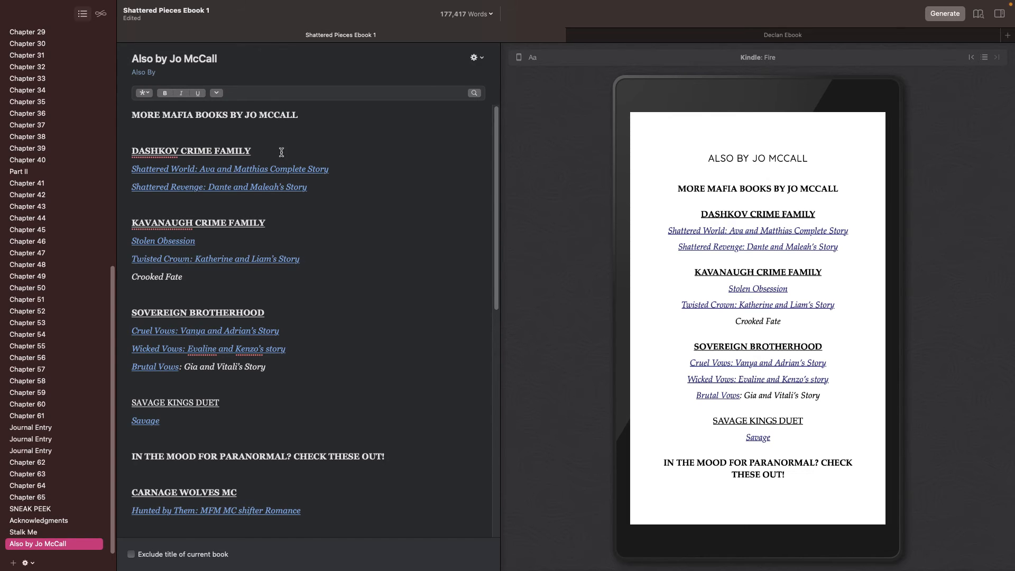
drag(262, 152, 131, 152)
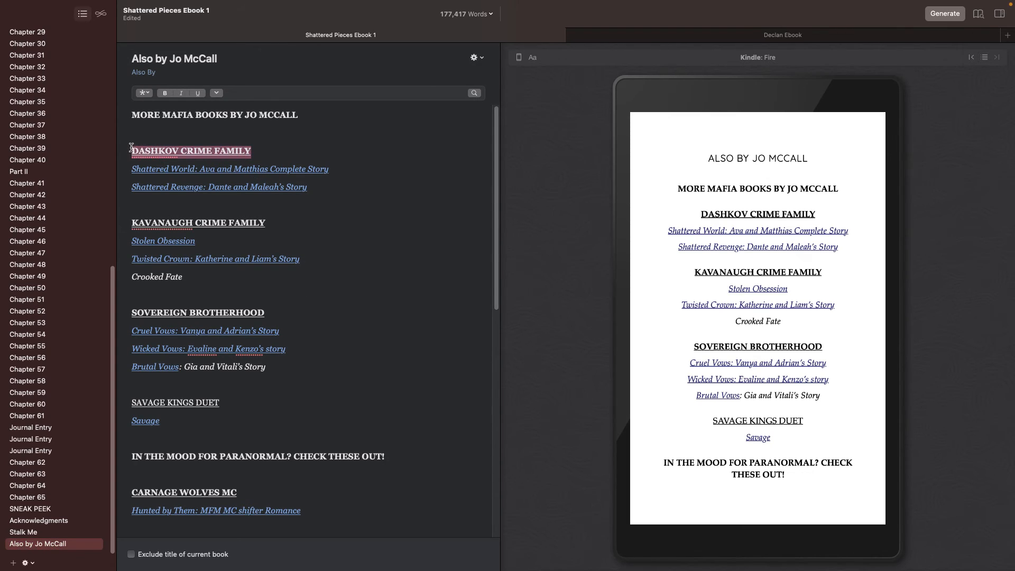
click(280, 170)
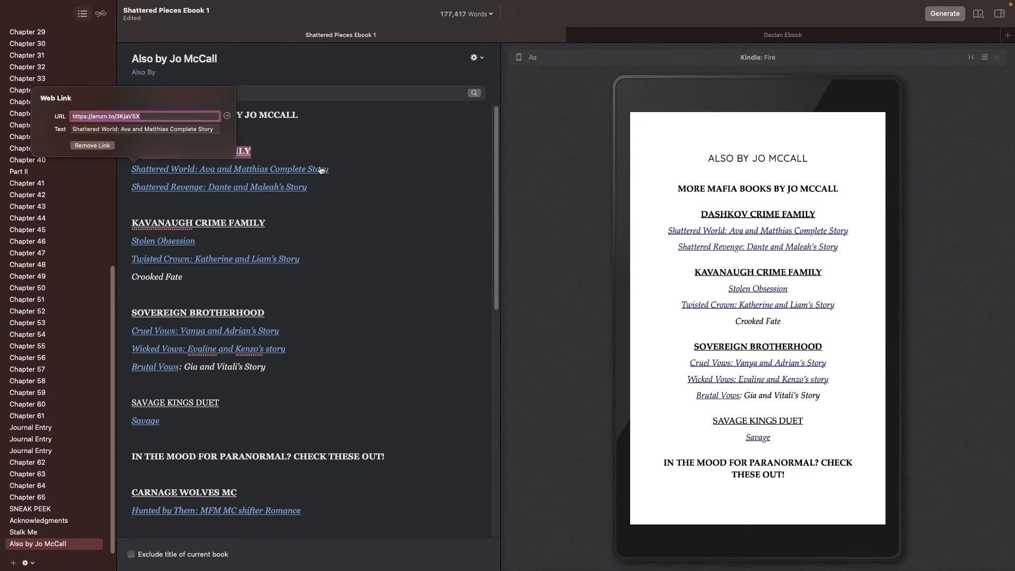
click(207, 172)
drag(208, 172, 100, 172)
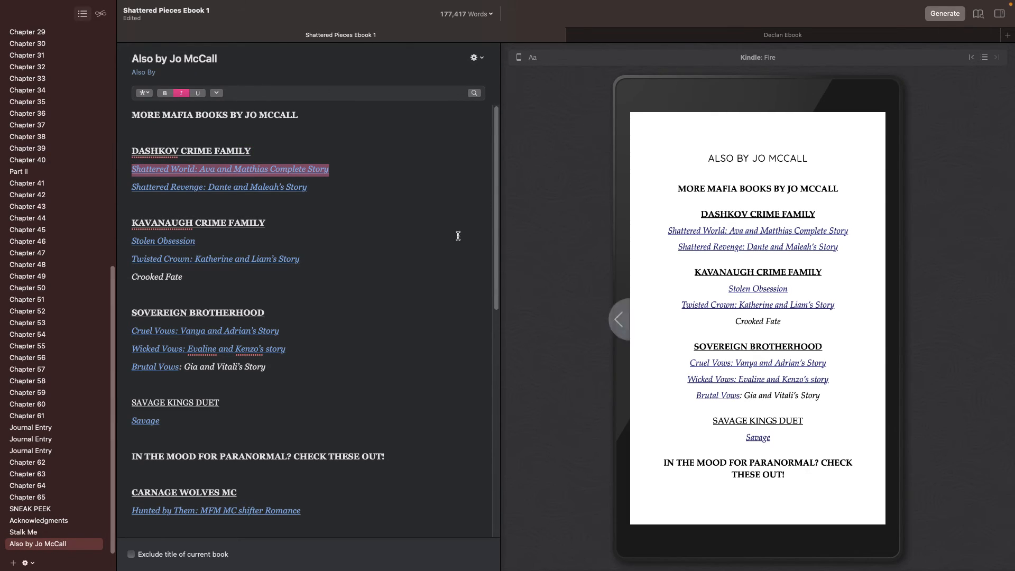
click(364, 242)
scroll(402, 497, down, 10)
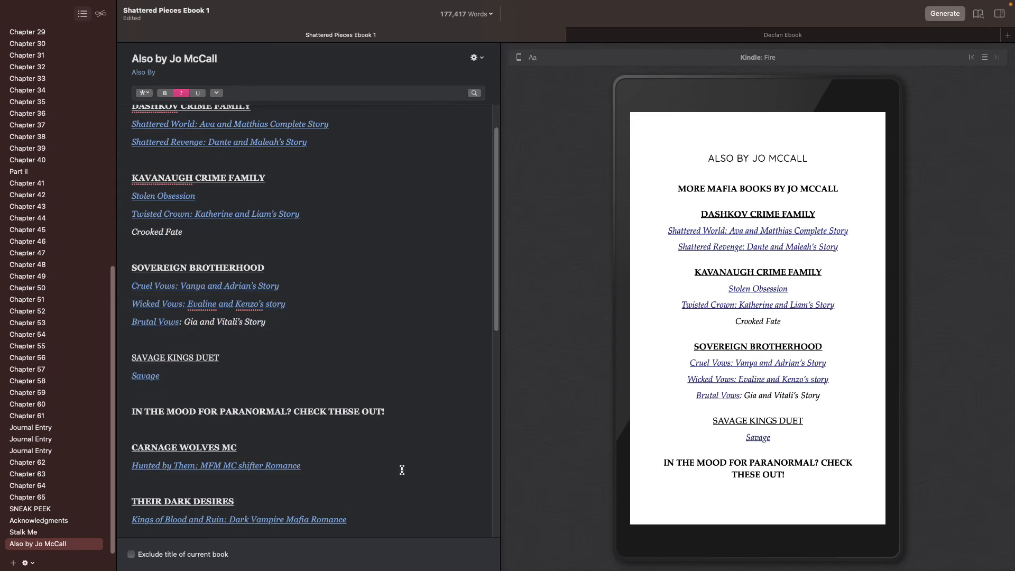
scroll(391, 457, up, 8)
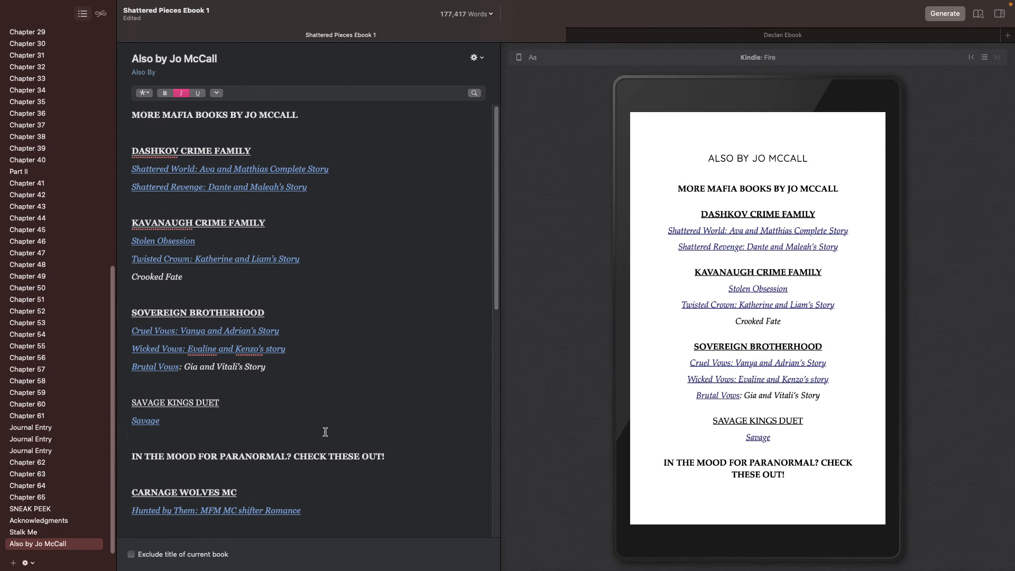
- Open Chapter 65 and view the closing teaser text with its book link
click(46, 500)
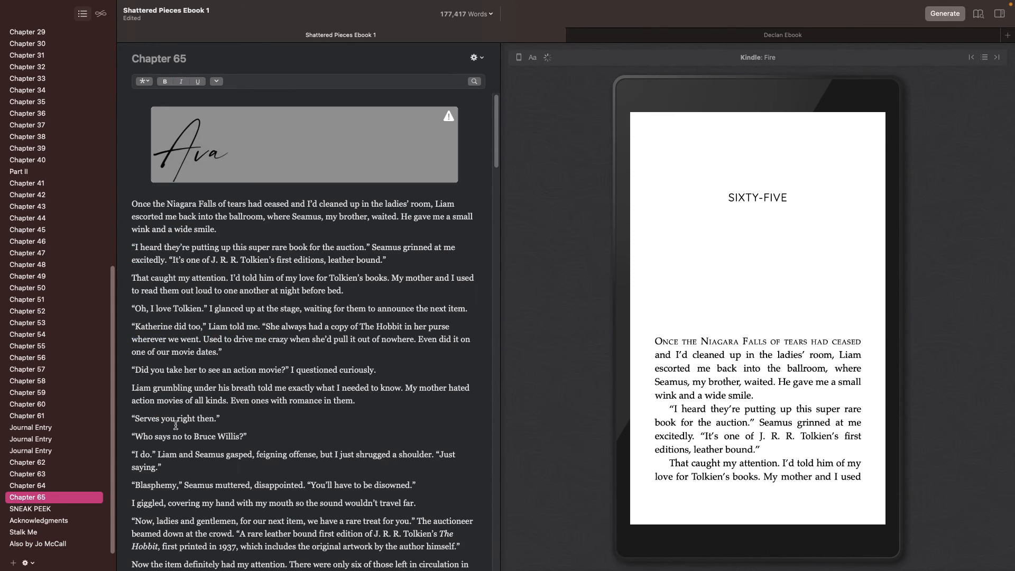
drag(496, 144, 513, 537)
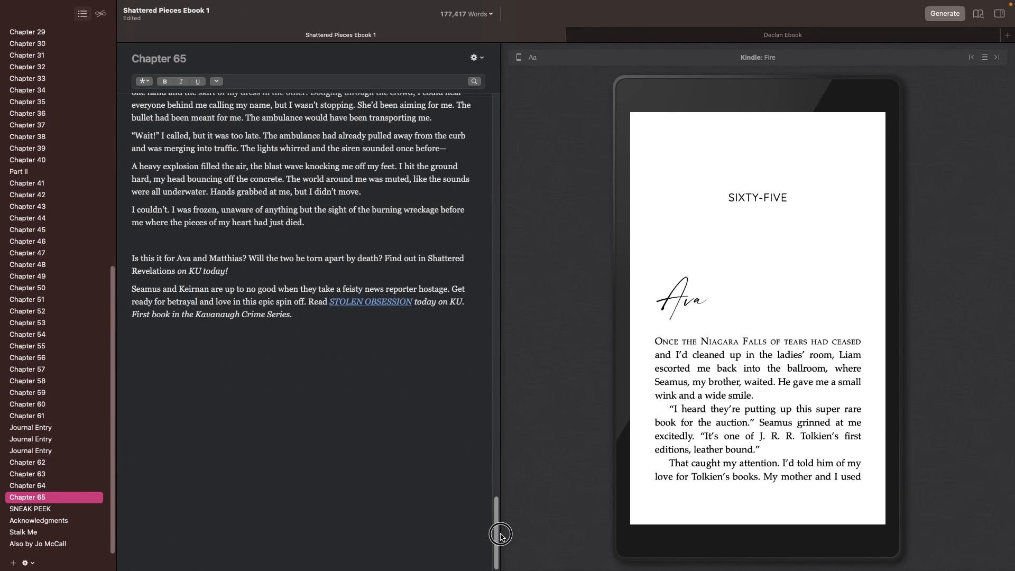
- Open the SNEAK PEEK page and inspect its heading image and heading options
click(30, 545)
click(26, 521)
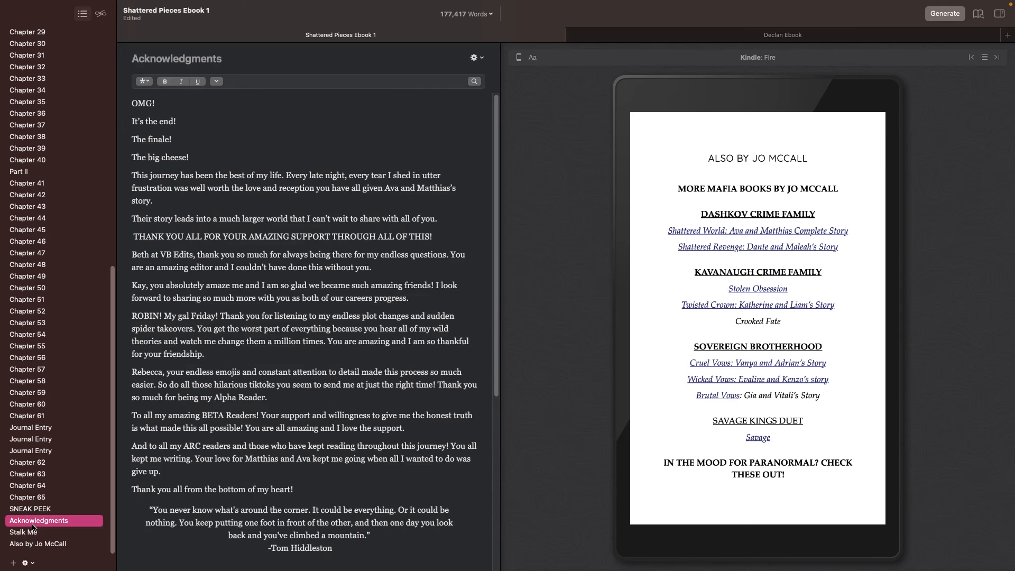
click(23, 510)
scroll(245, 476, down, 1)
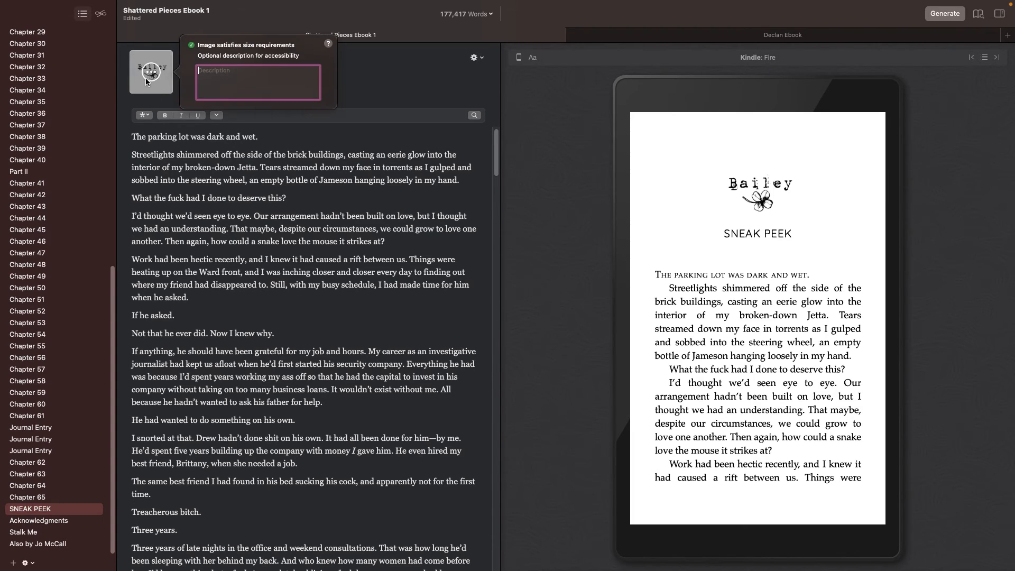
click(473, 57)
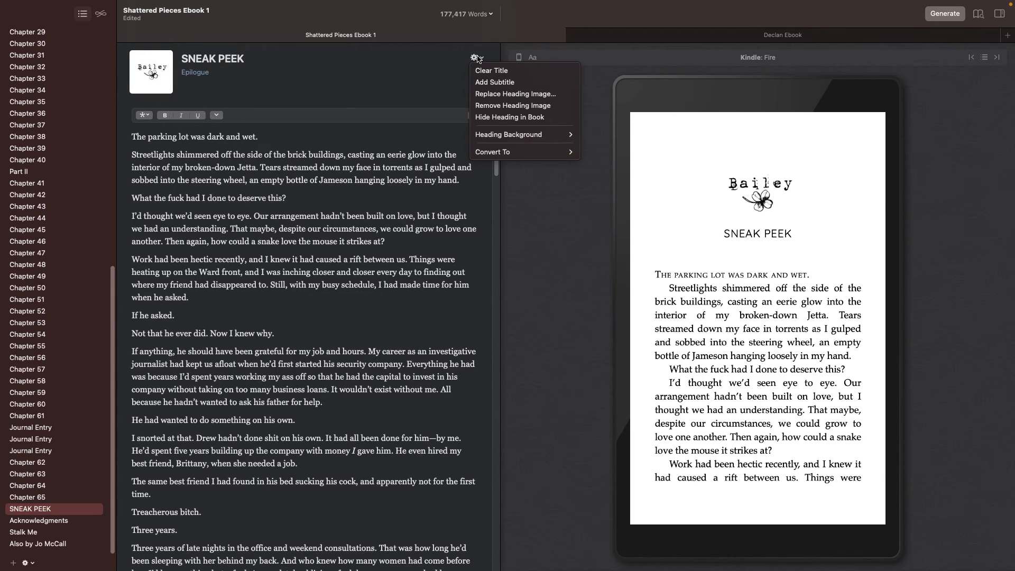
click(415, 68)
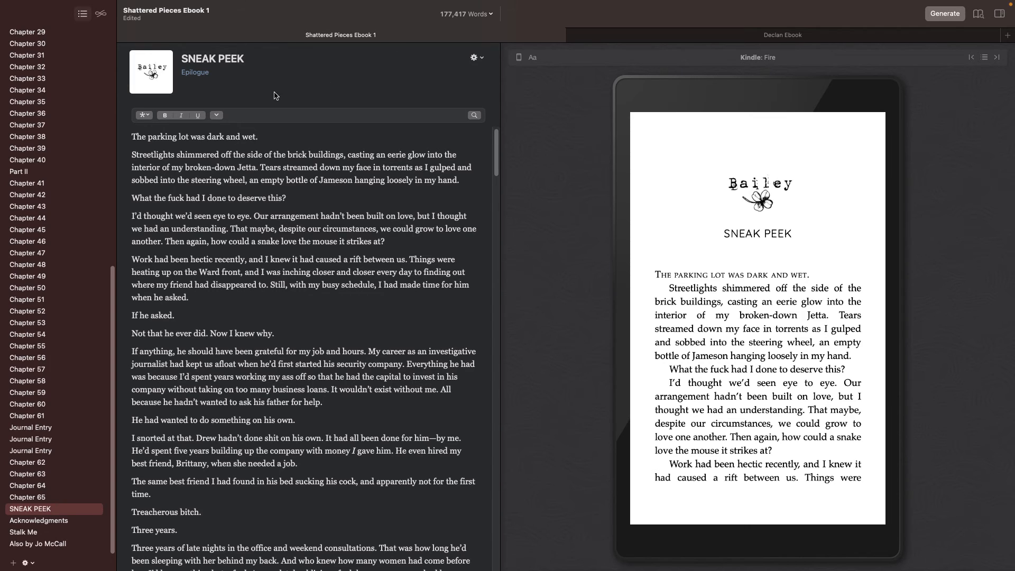
- Convert the SNEAK PEEK page to a Chapter
mouse_move(157, 90)
click(477, 57)
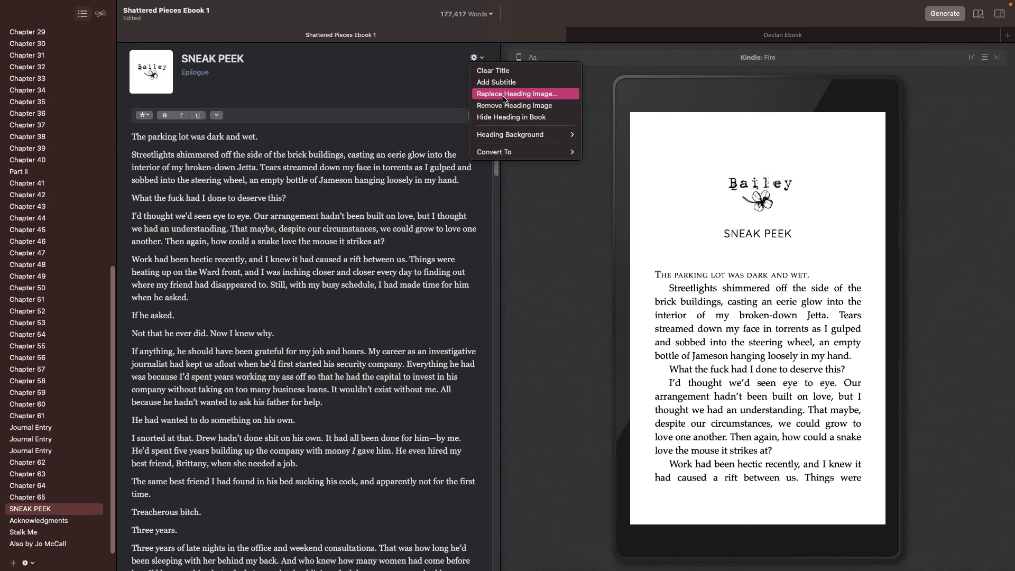
mouse_move(507, 152)
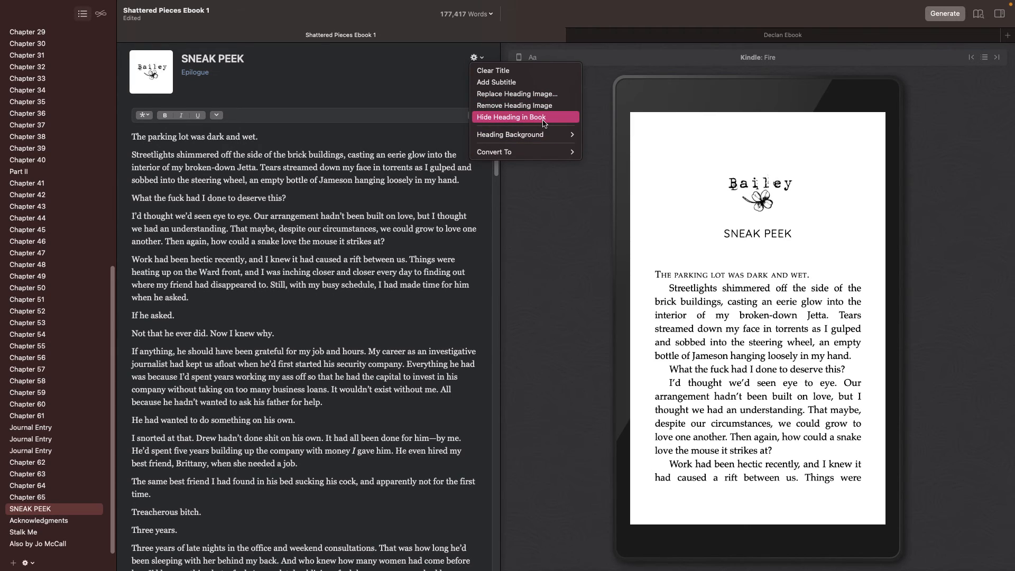
mouse_move(532, 152)
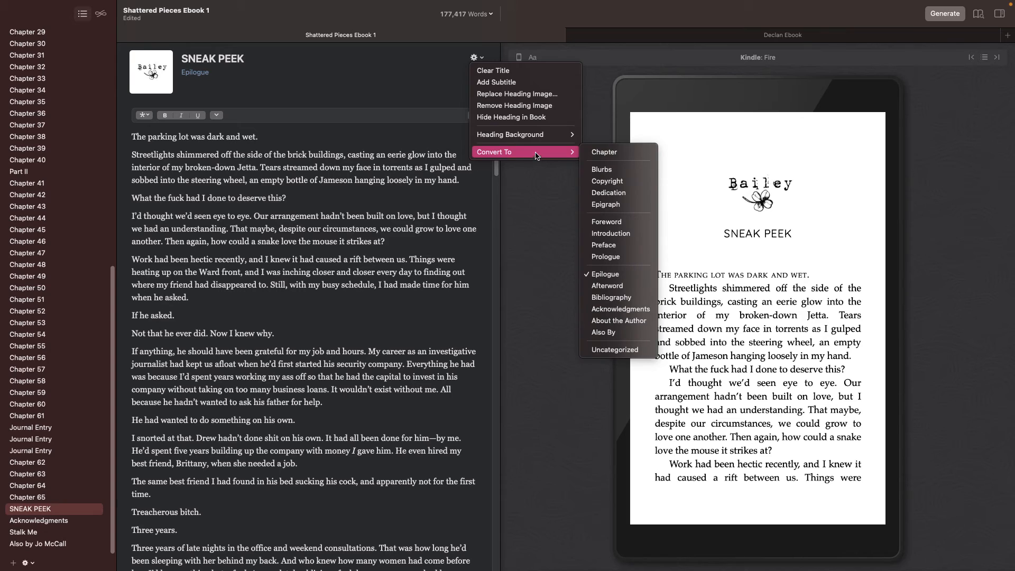
click(612, 153)
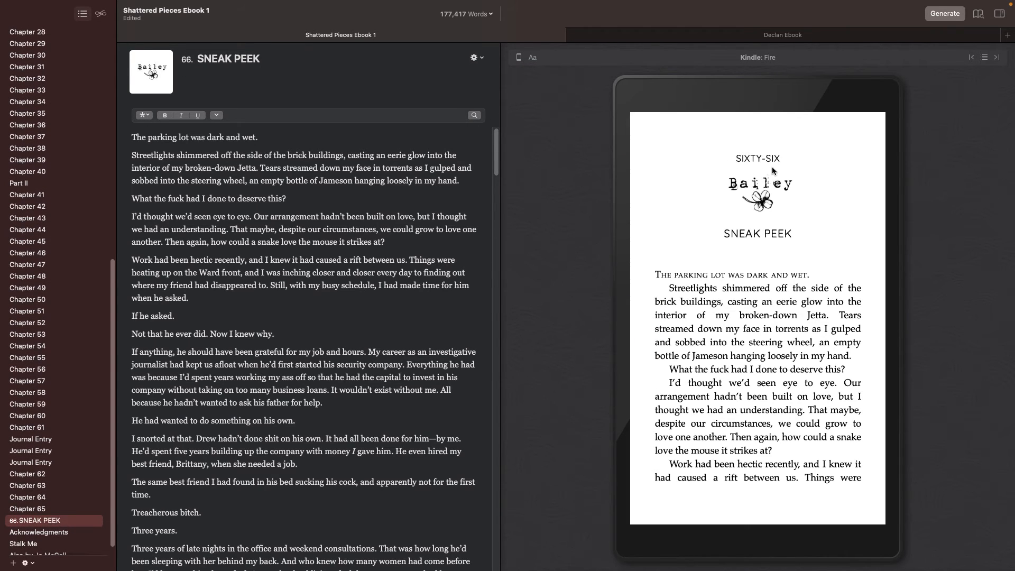
- Convert the SNEAK PEEK chapter back to an Epilogue
click(478, 57)
mouse_move(507, 164)
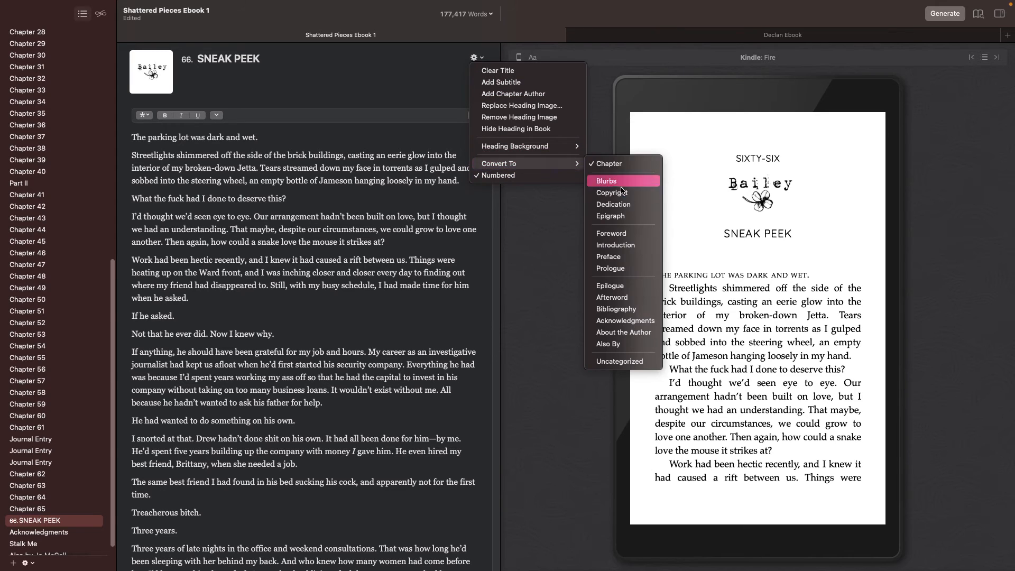
click(612, 286)
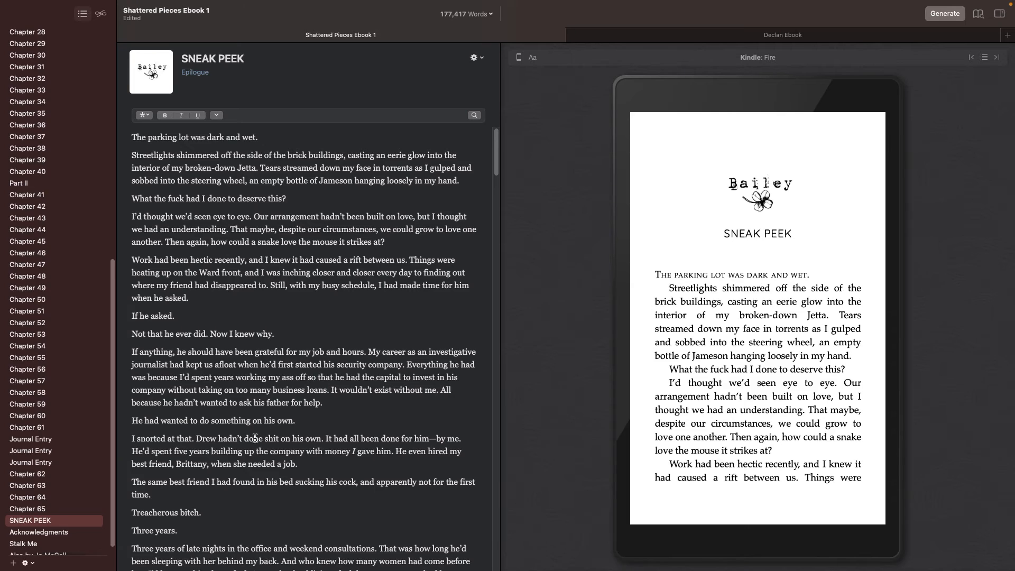
- Clear the title of the SNEAK PEEK page and undo the change
click(477, 59)
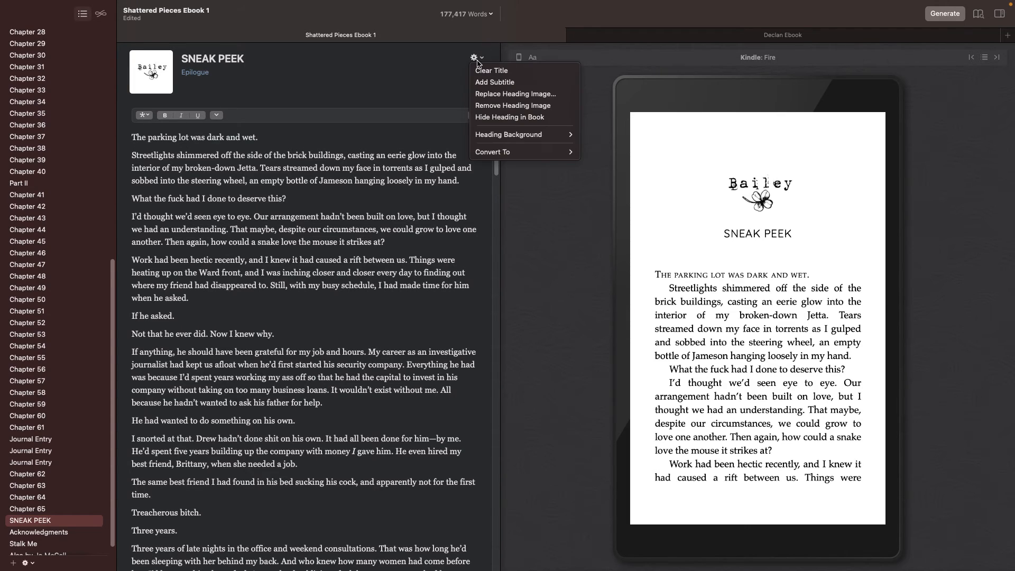
click(502, 72)
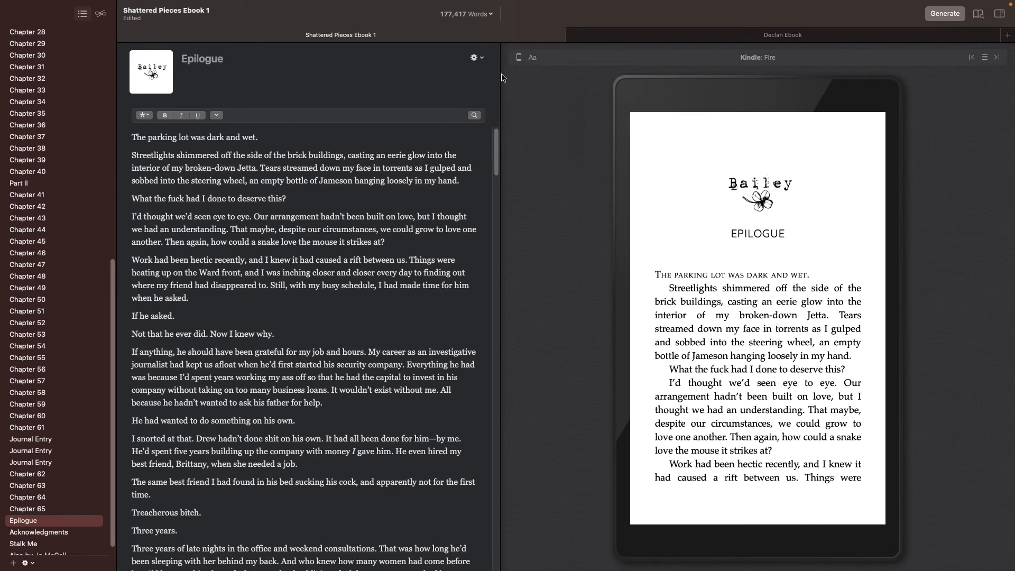
key(super+z)
- Add the subtitle "Stolen Obsession" to the SNEAK PEEK page
click(475, 57)
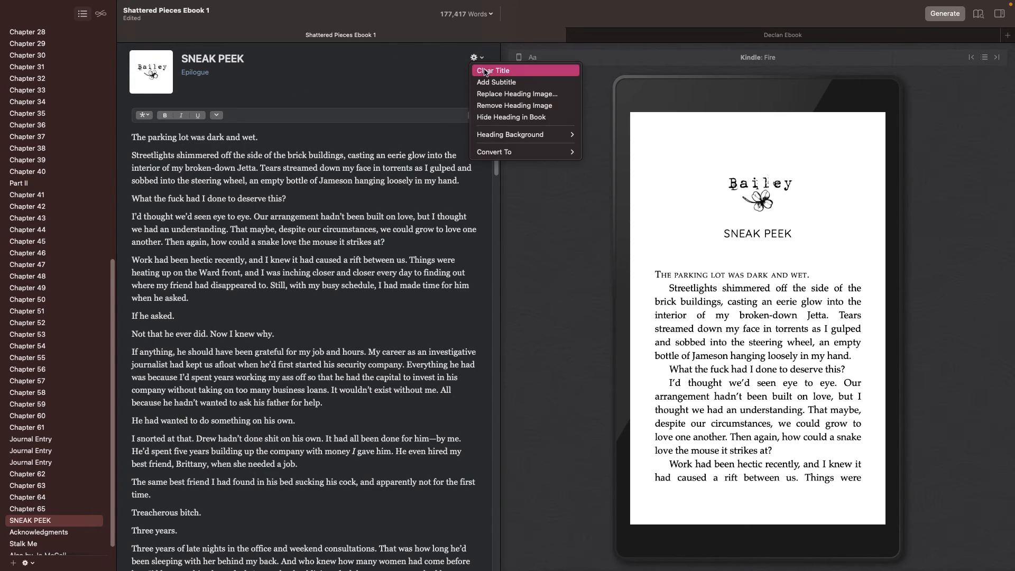
click(497, 83)
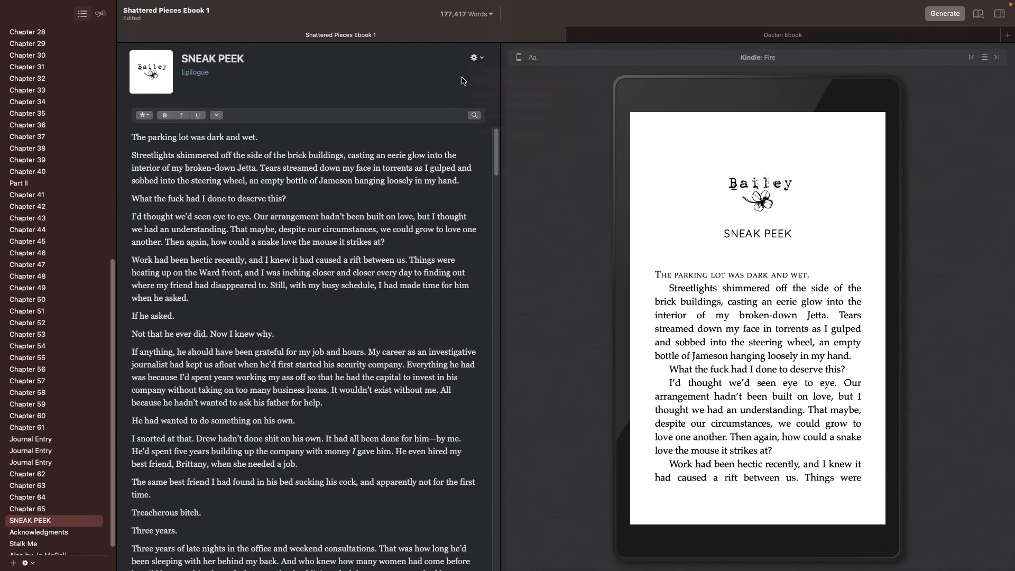
text(Bai)
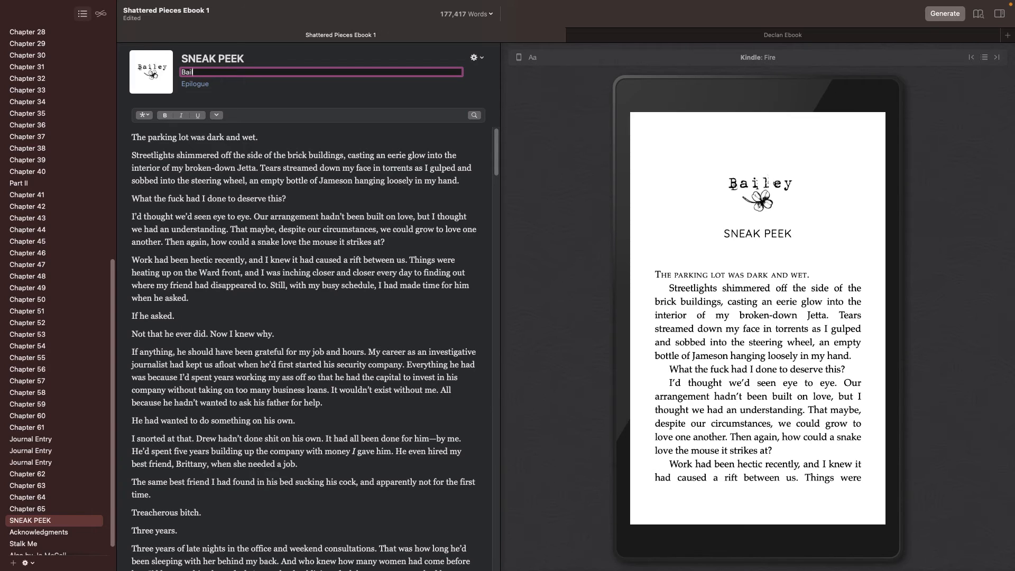
key(BackSpace)
text(Stolen Obsession)
key(Return)
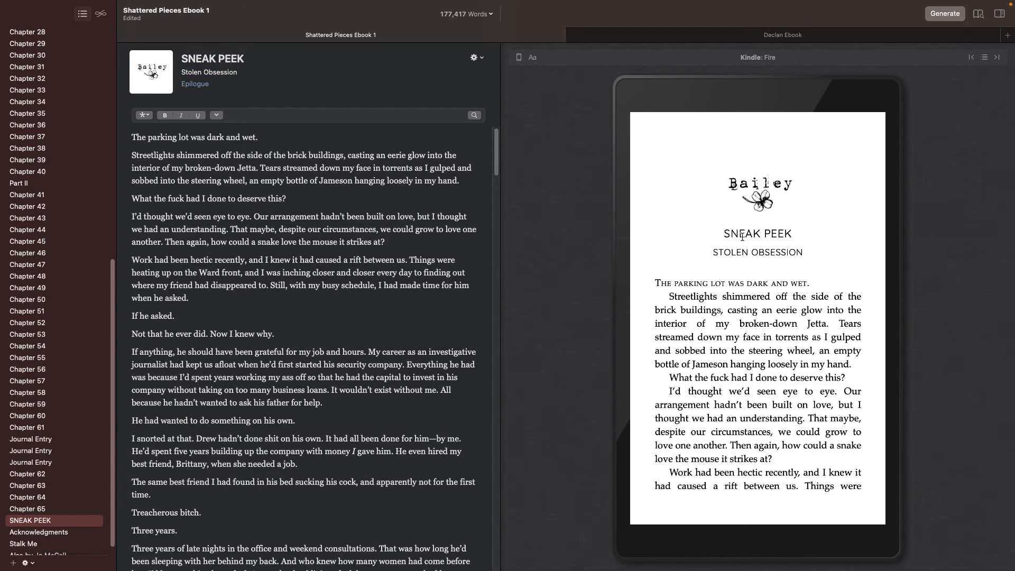
- Open the file chooser for replacing the SNEAK PEEK heading image and cancel it
click(477, 57)
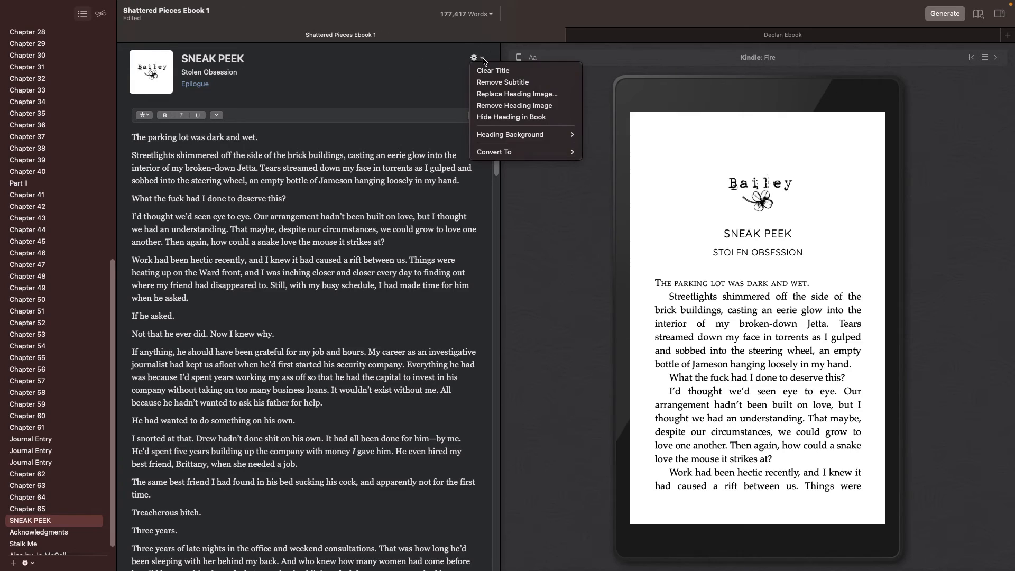
click(509, 96)
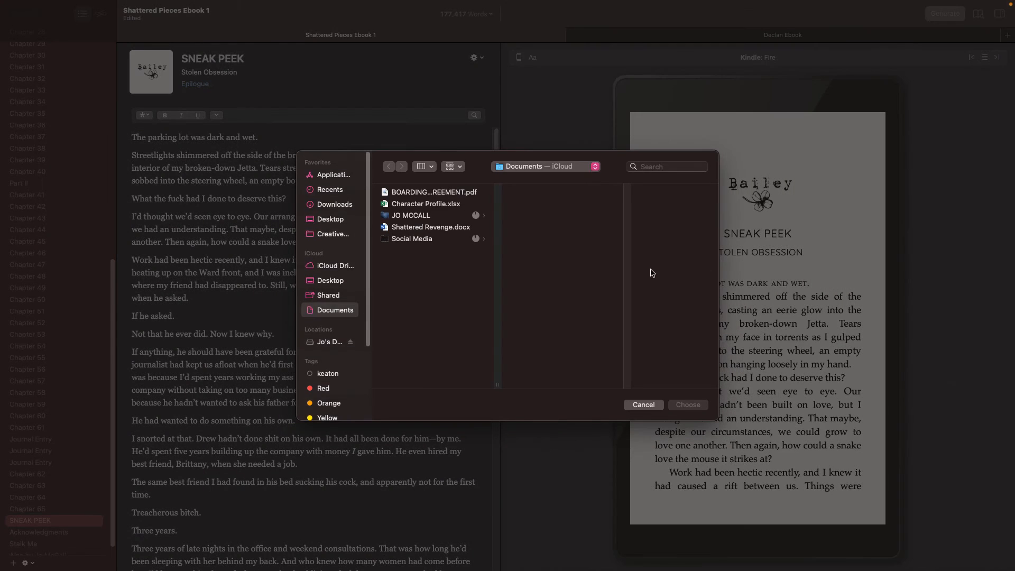
key(Escape)
- Hide the SNEAK PEEK page's heading in the book and show it again
click(476, 57)
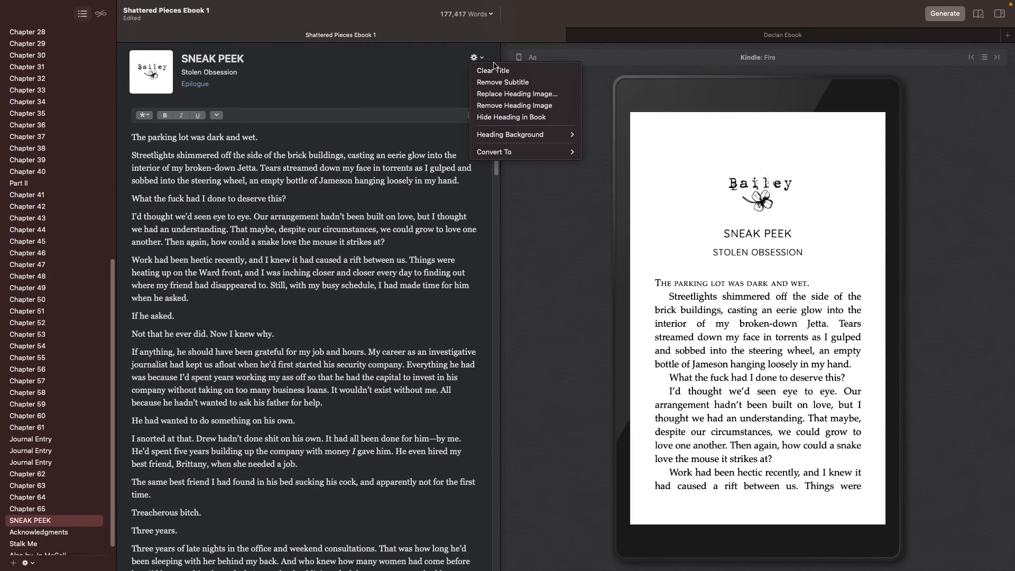
click(528, 120)
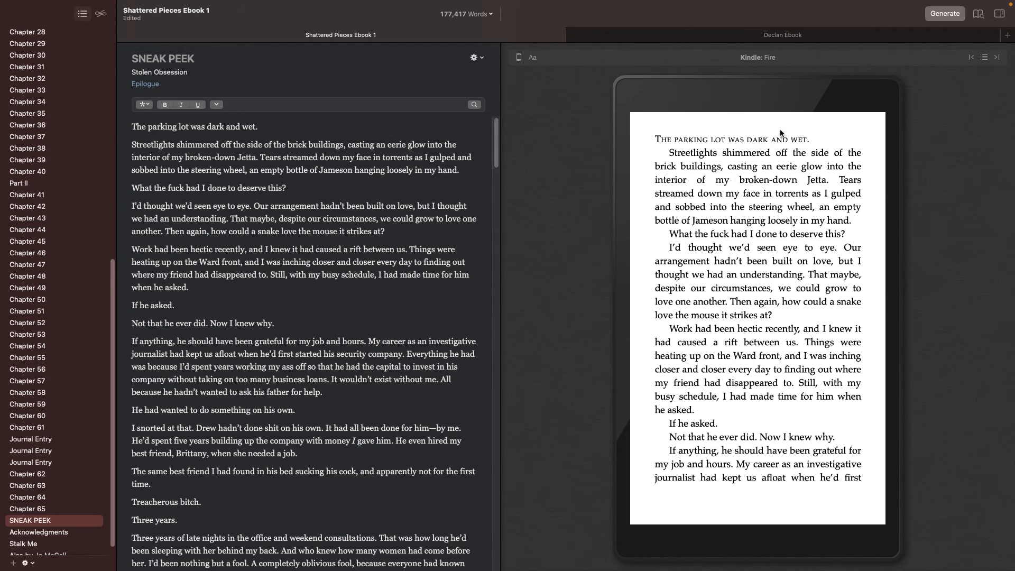
click(476, 57)
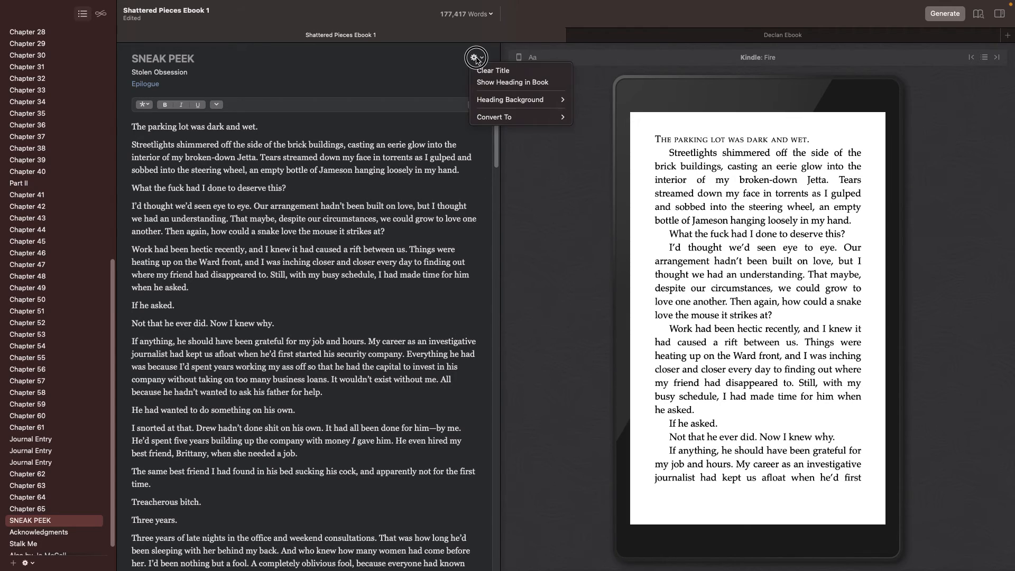
mouse_move(508, 104)
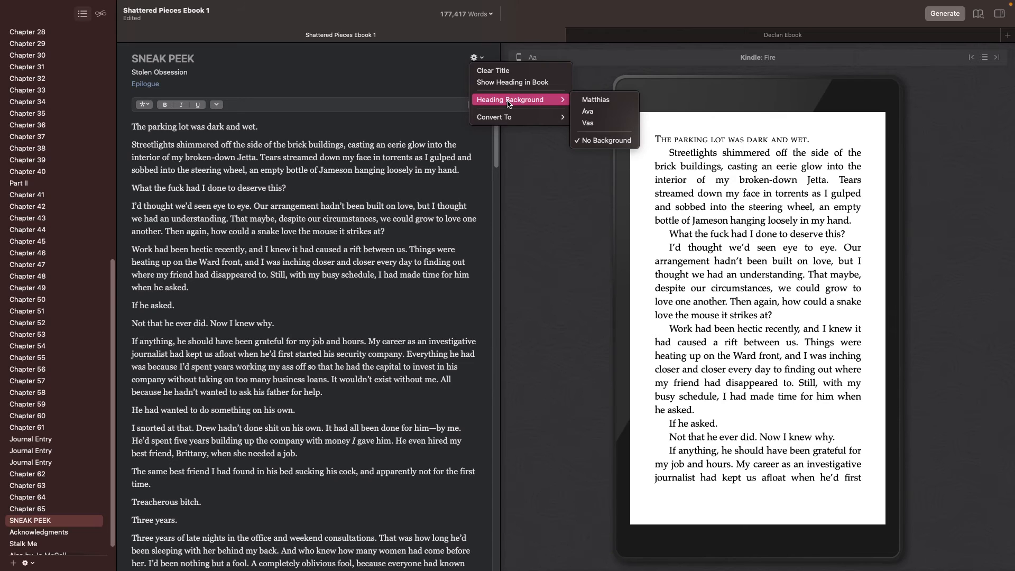
click(507, 82)
- Examine the heading background choices and the conversion types available for the SNEAK PEEK page
click(481, 57)
mouse_move(526, 122)
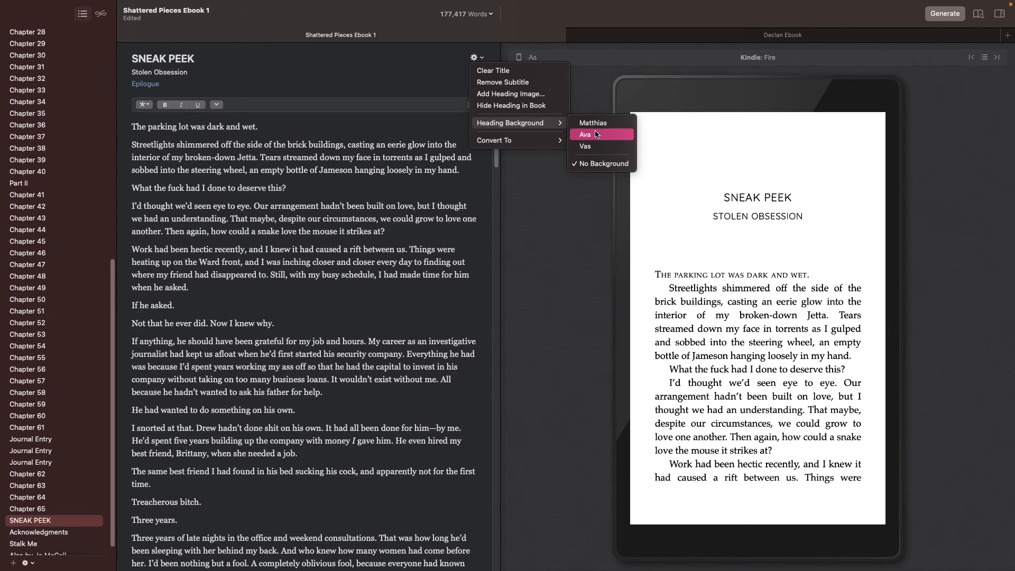
mouse_move(519, 140)
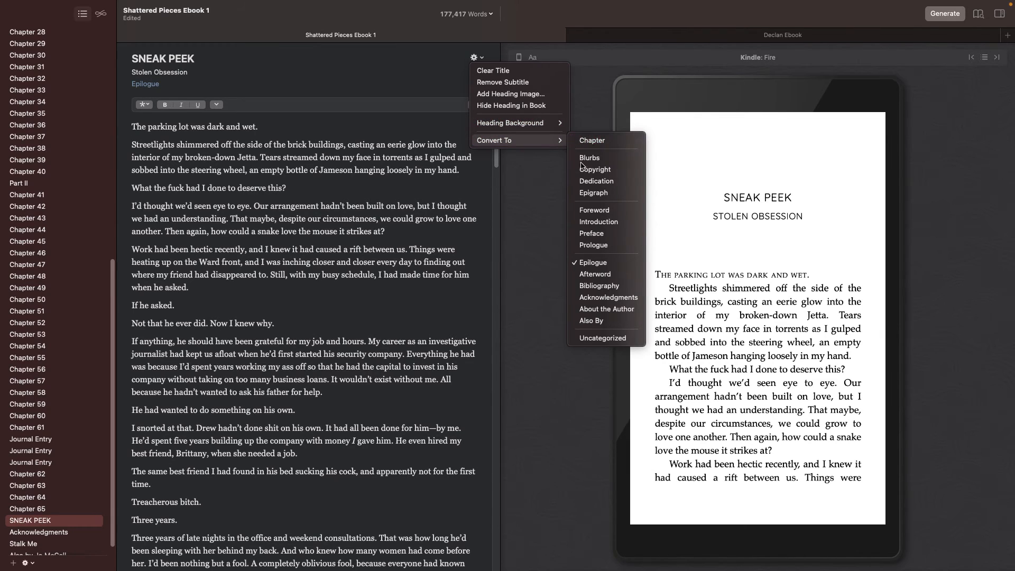
click(49, 214)
- Turn off numbering for Chapter 42 and turn it back on
click(42, 206)
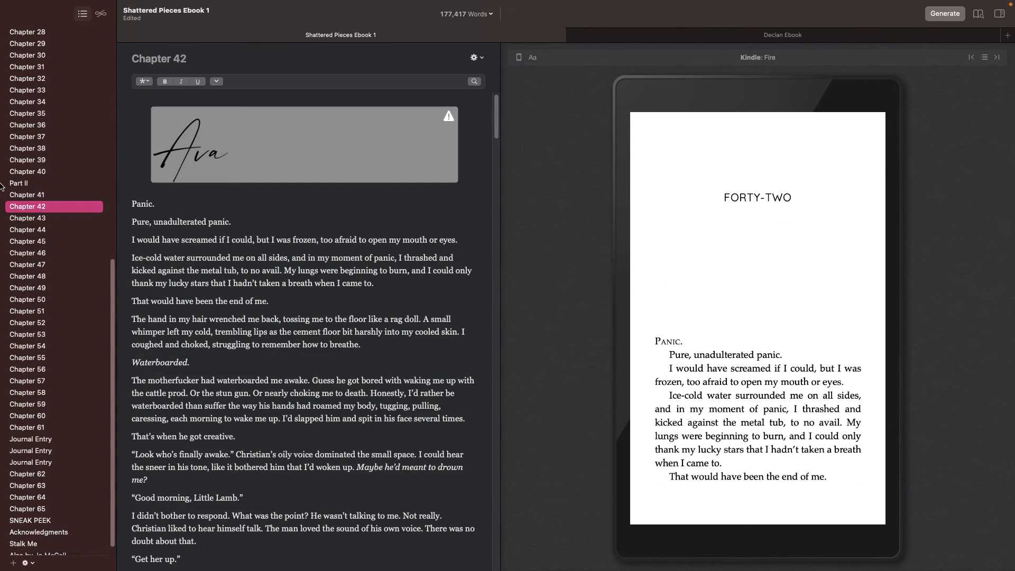
click(476, 57)
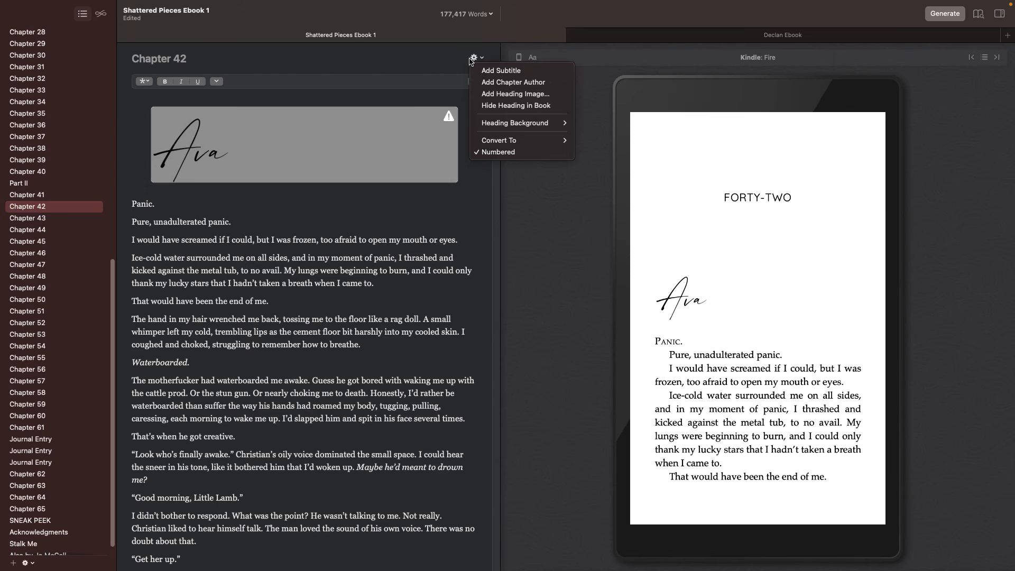
click(543, 152)
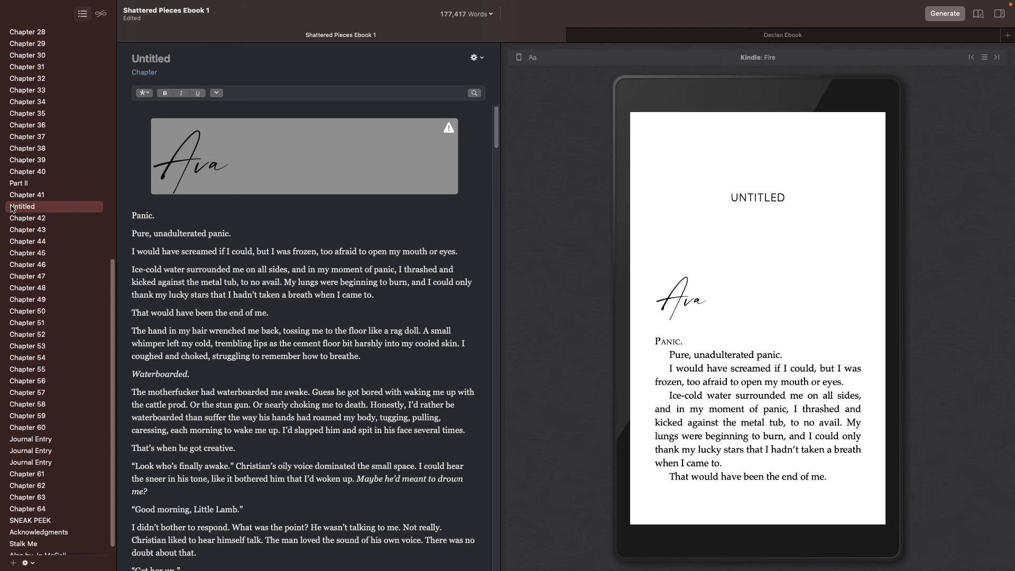
click(482, 58)
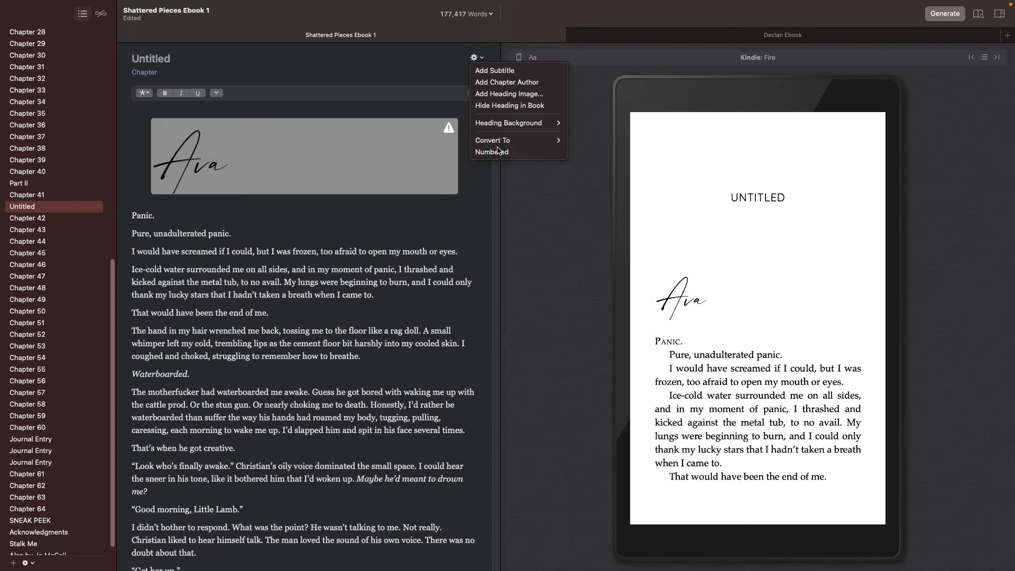
click(497, 152)
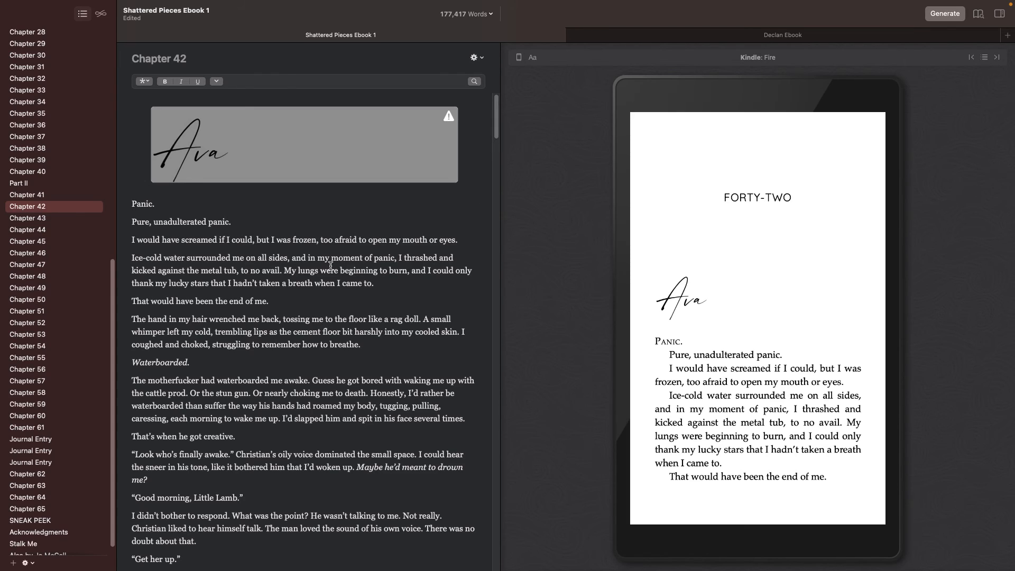
scroll(321, 446, down, 10)
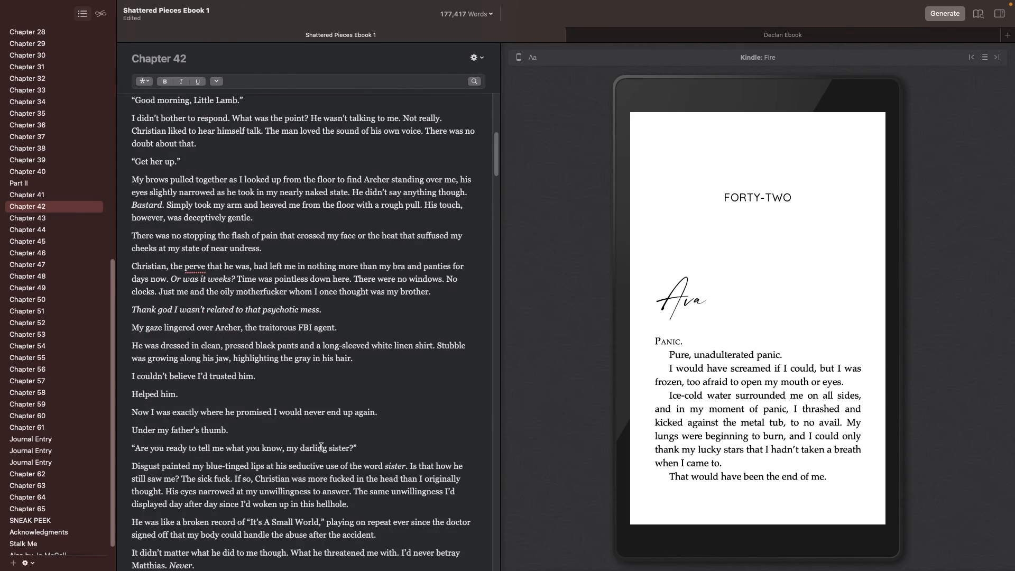
scroll(320, 448, up, 10)
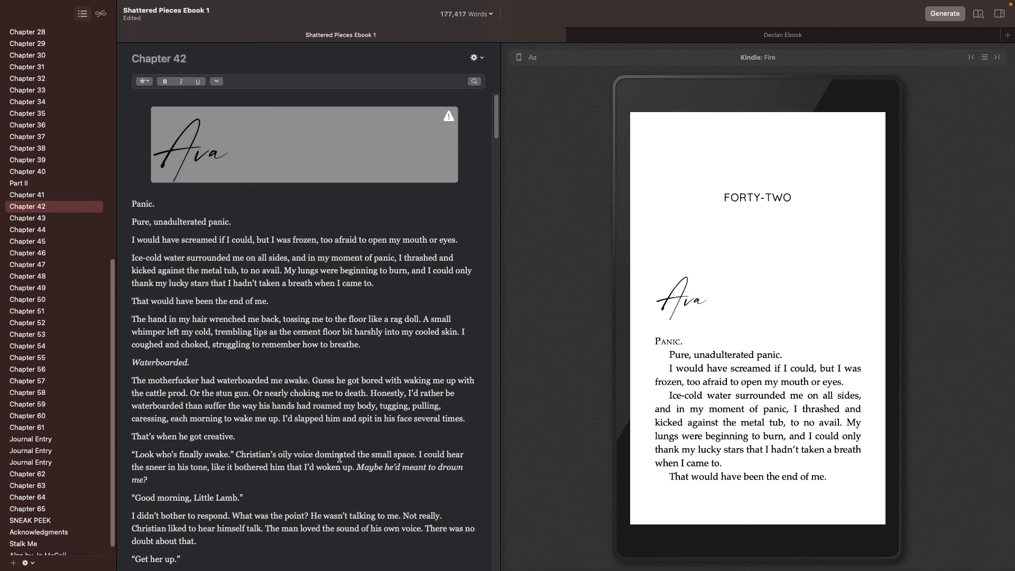
mouse_move(206, 1)
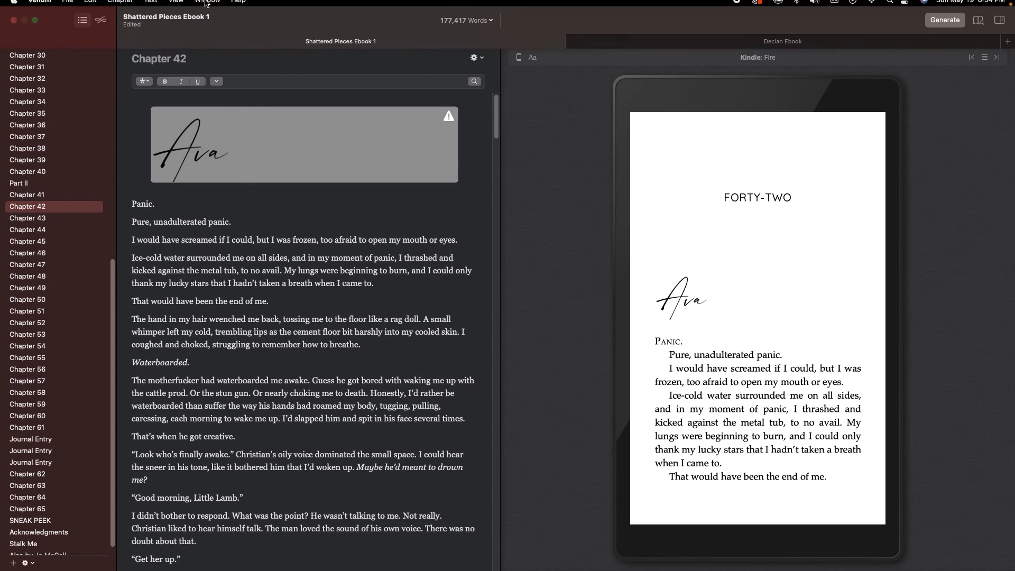
click(91, 7)
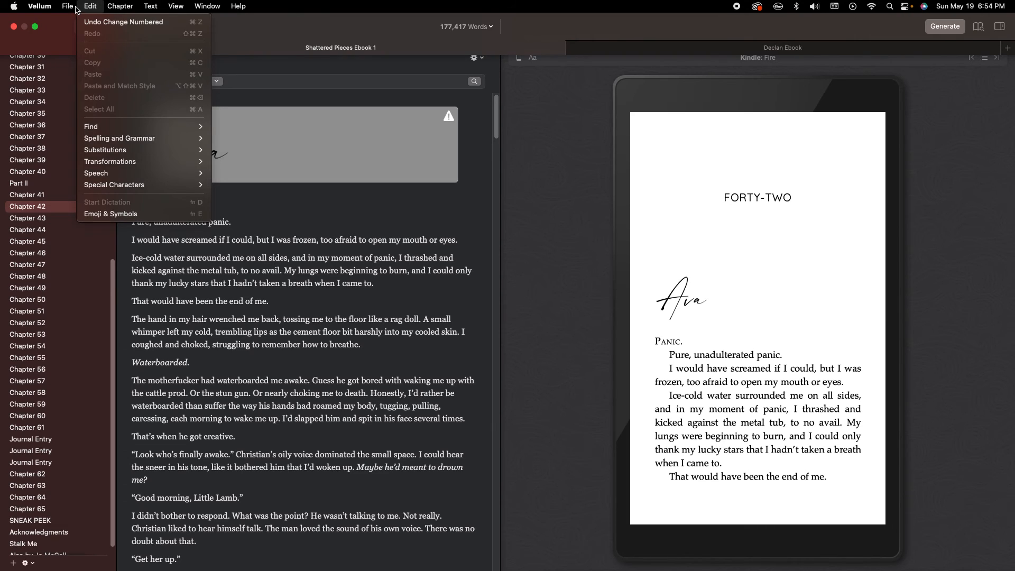
mouse_move(74, 9)
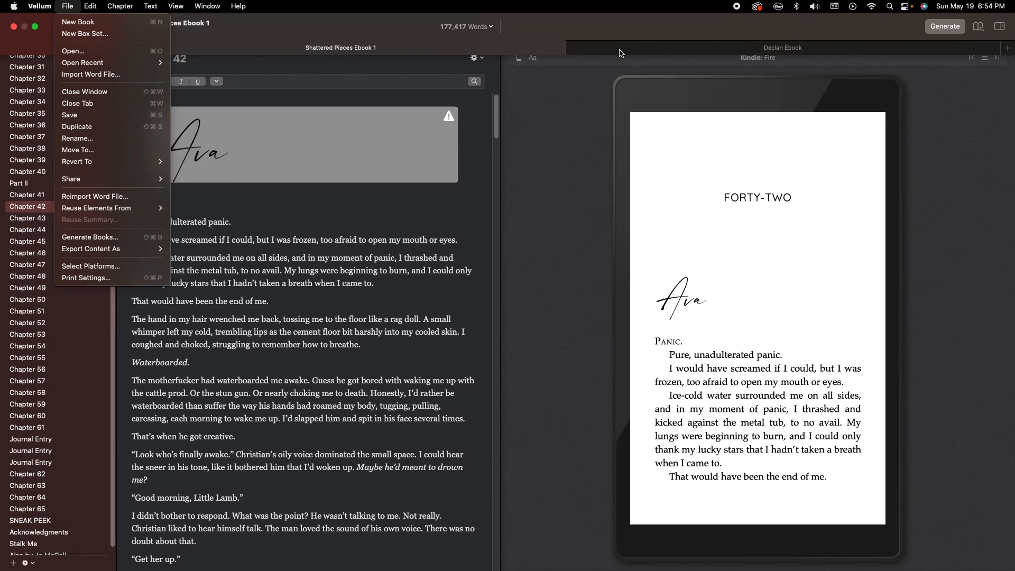
- Detach Declan Ebook into its own window, close it while keeping its saved changes, and return to Shattered Pieces Ebook 1
click(661, 48)
drag(678, 45, 740, 318)
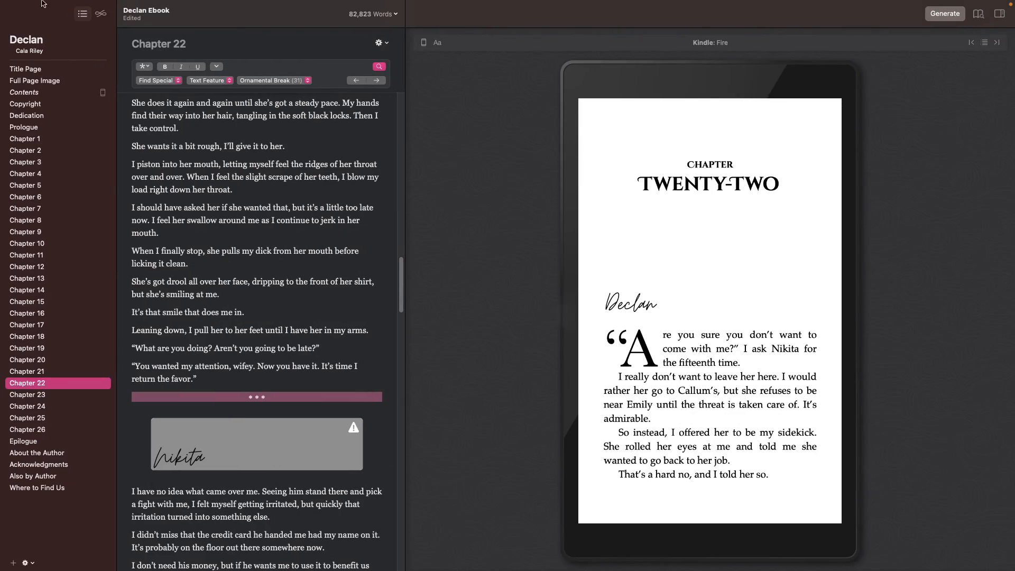
click(14, 27)
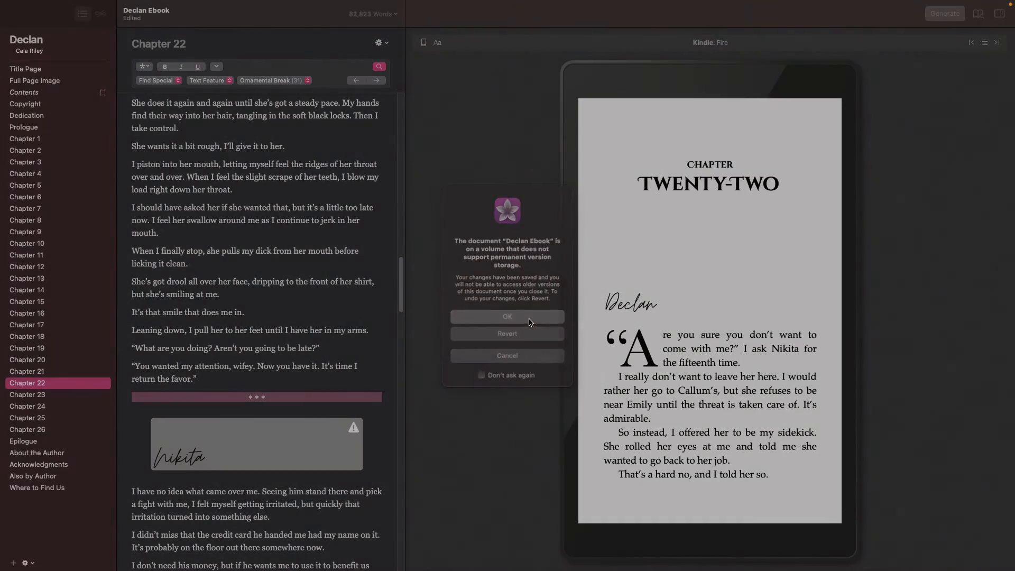
click(528, 321)
key(ctrl+Left)
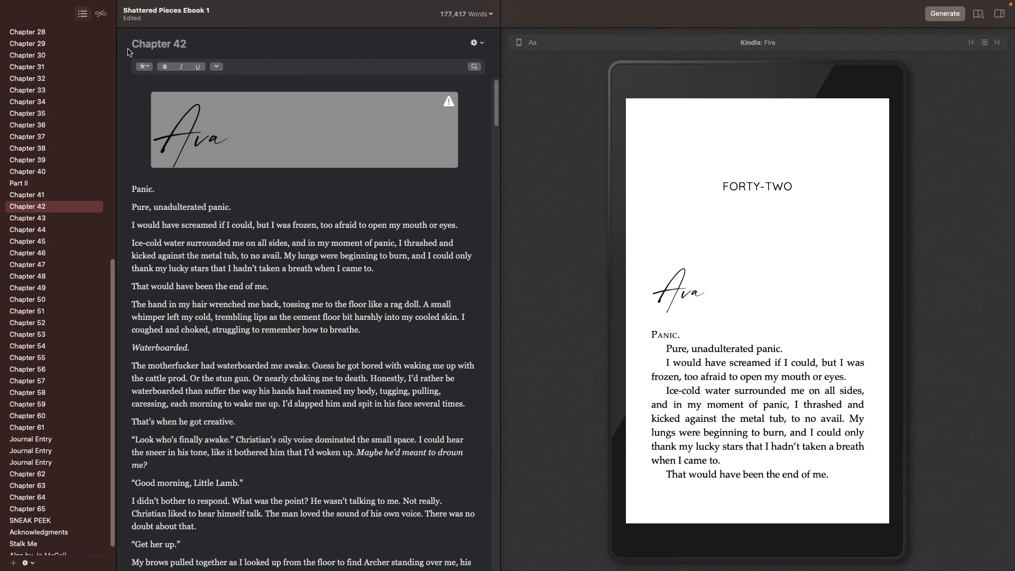
click(79, 6)
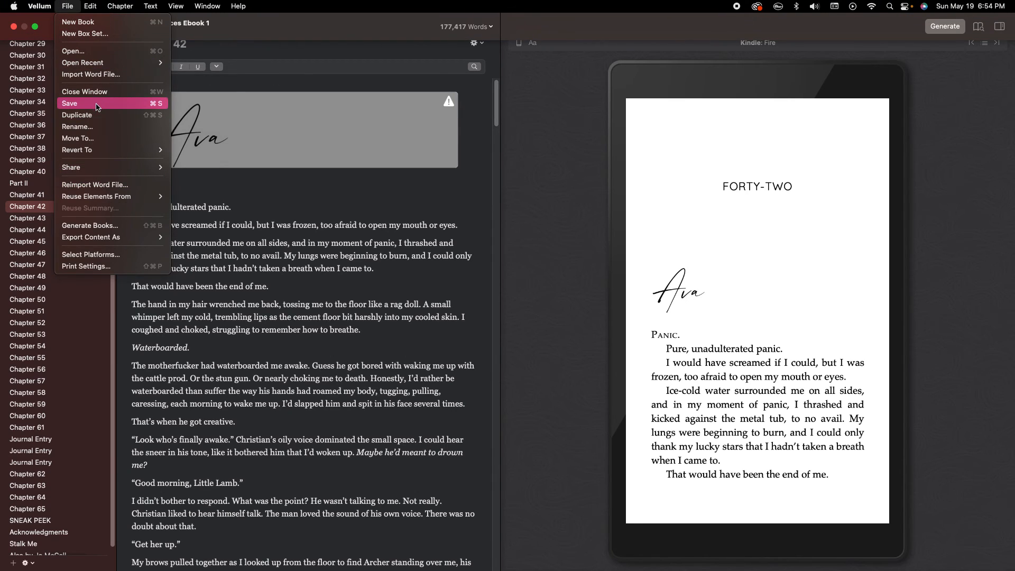
click(257, 29)
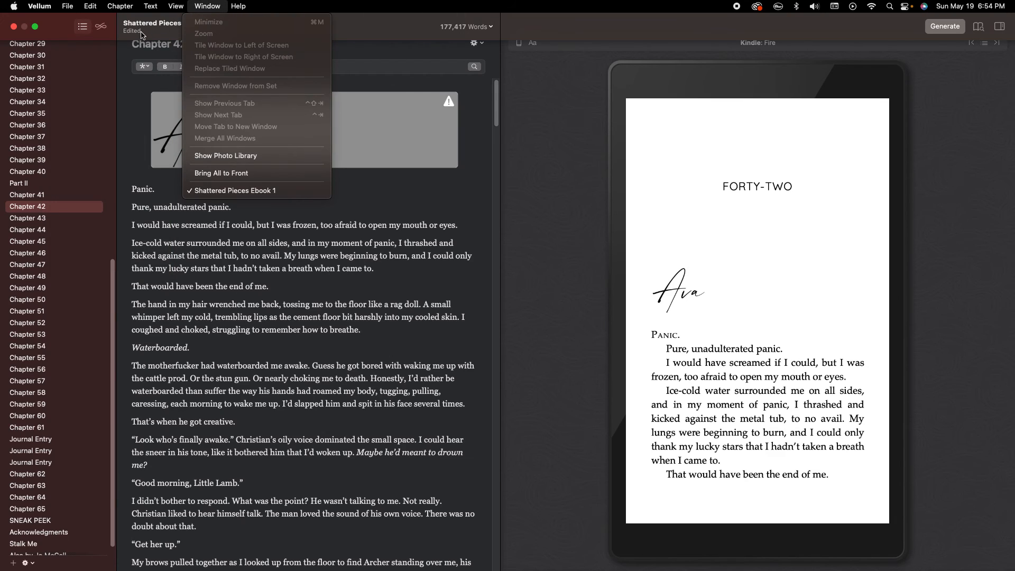
click(109, 60)
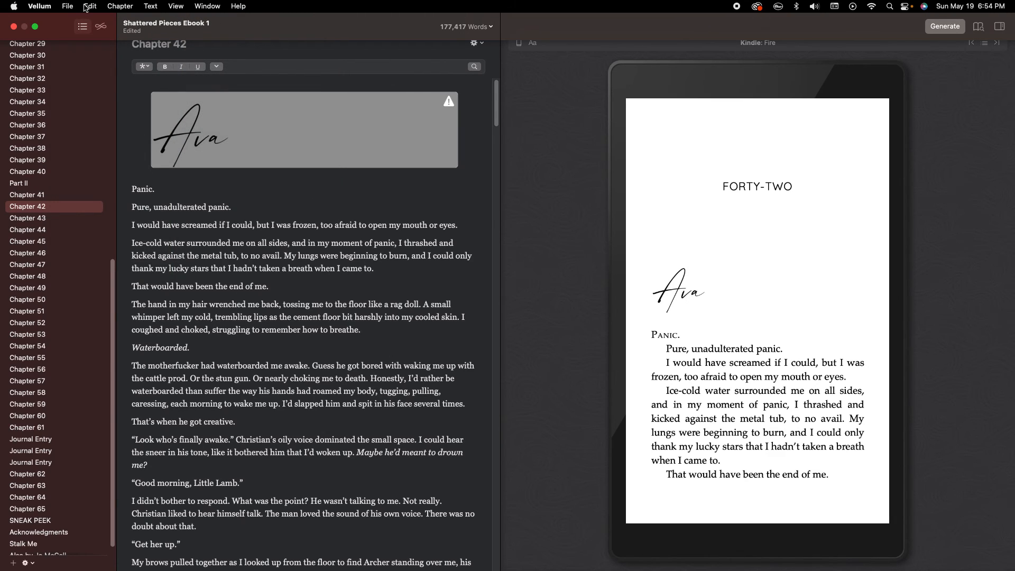
- Open the reuse of front and back matter from Declan, toggle Full Page Image and Title Page on and off, and cancel
click(67, 7)
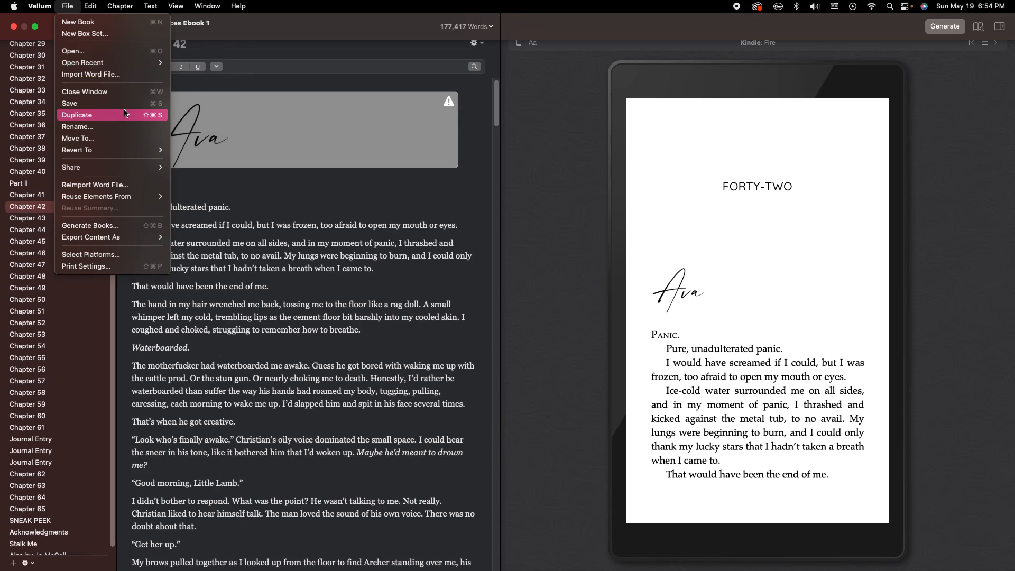
mouse_move(117, 150)
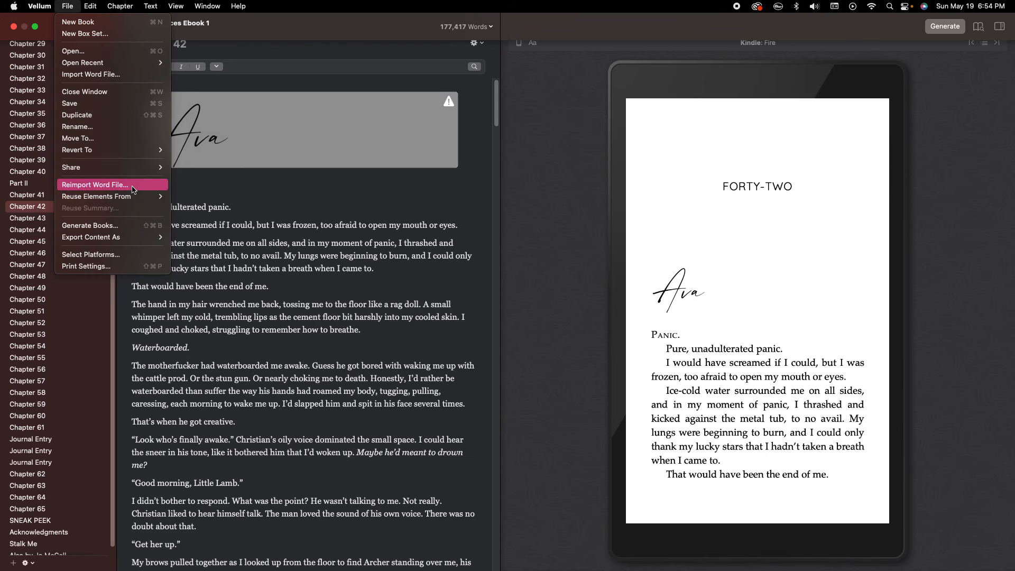
mouse_move(157, 197)
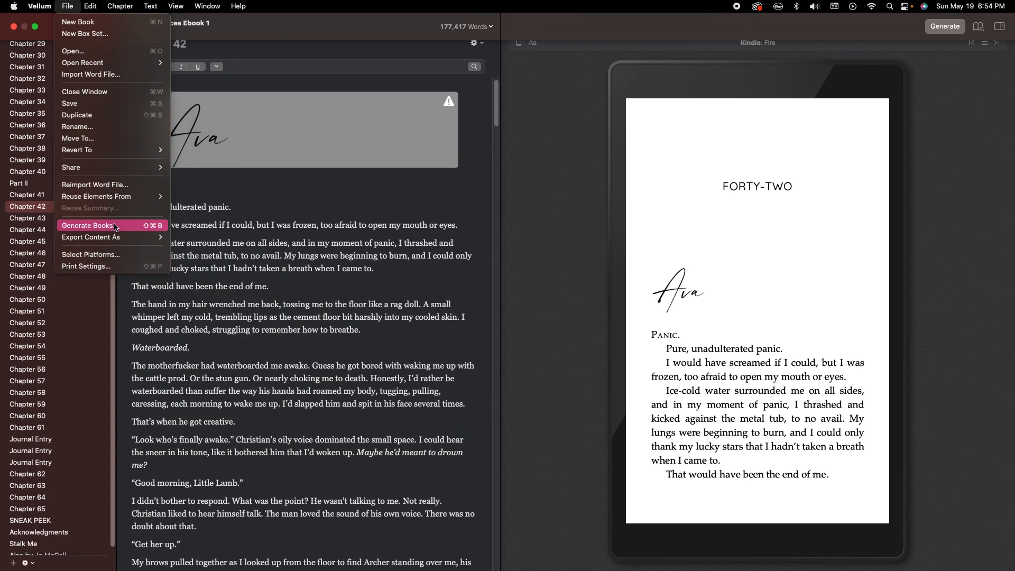
mouse_move(116, 197)
click(220, 200)
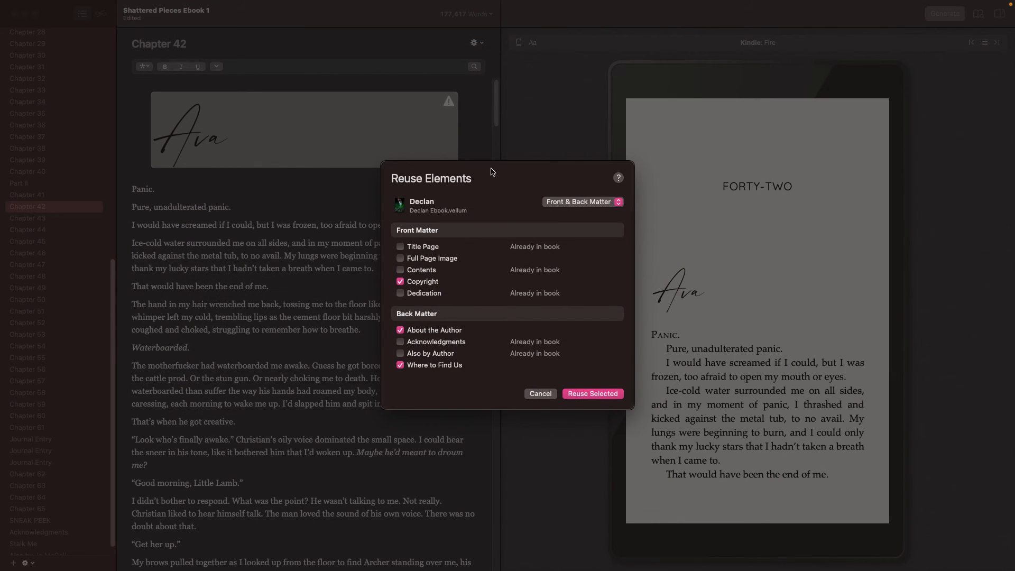
click(401, 258)
click(400, 246)
click(400, 247)
click(400, 258)
click(540, 394)
- Open the print settings and set the inside margin to 1 in
mouse_move(138, 5)
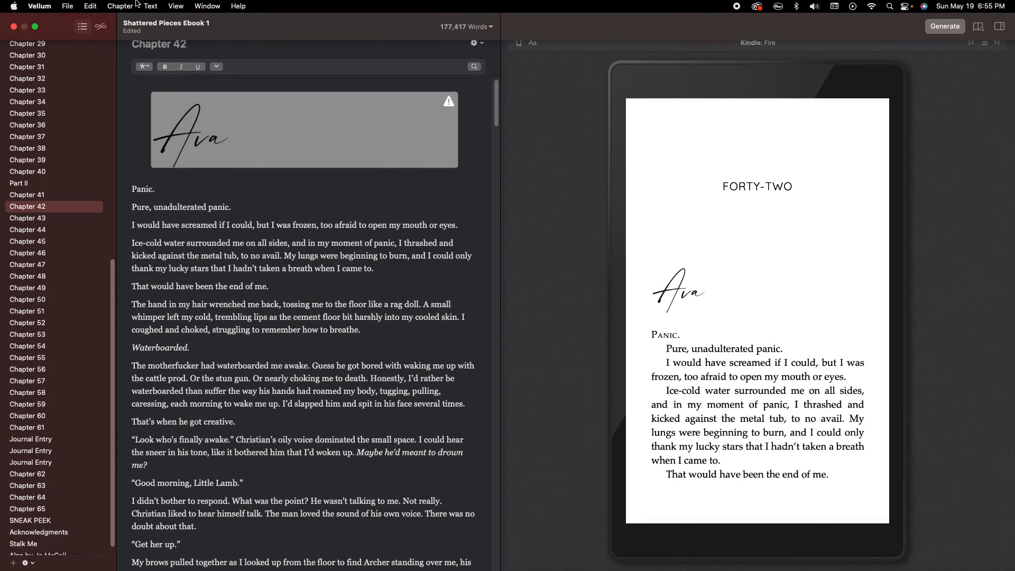
click(93, 5)
mouse_move(73, 8)
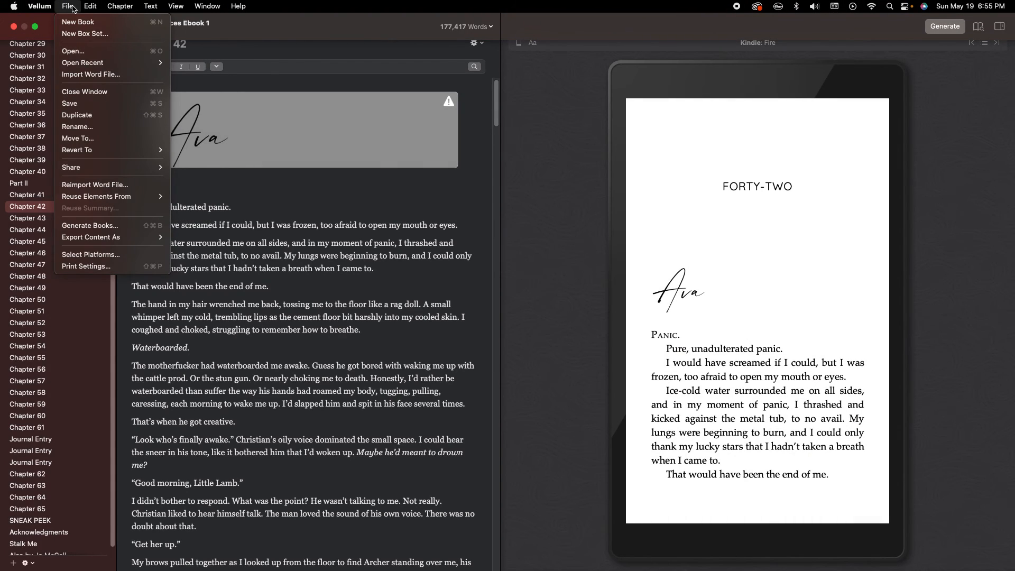
mouse_move(114, 199)
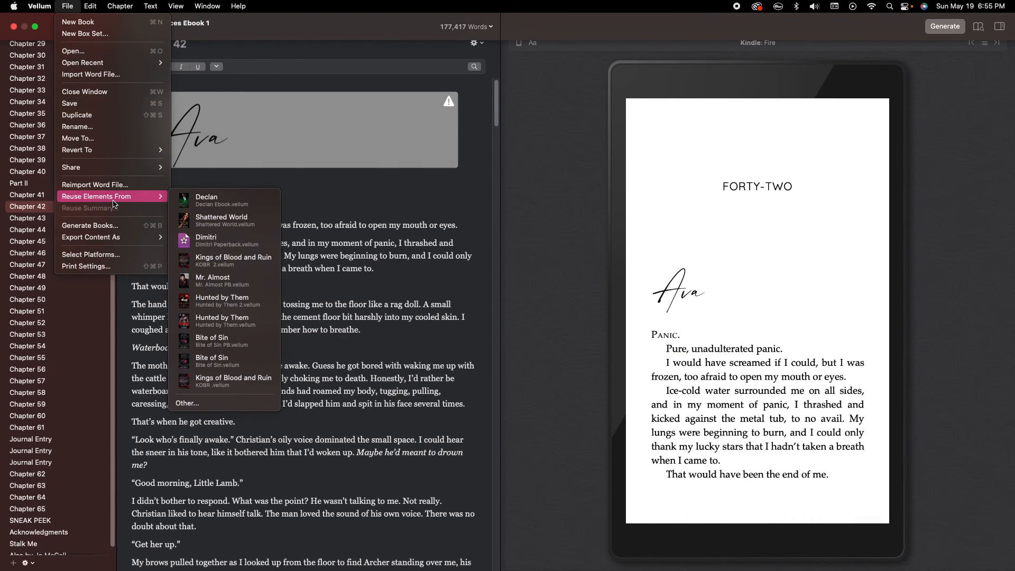
mouse_move(86, 242)
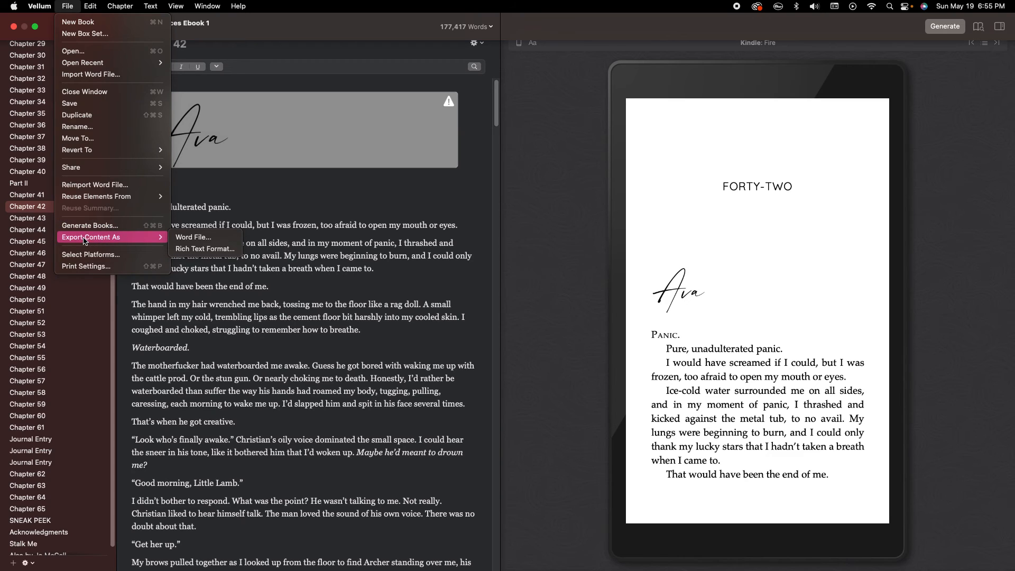
click(87, 267)
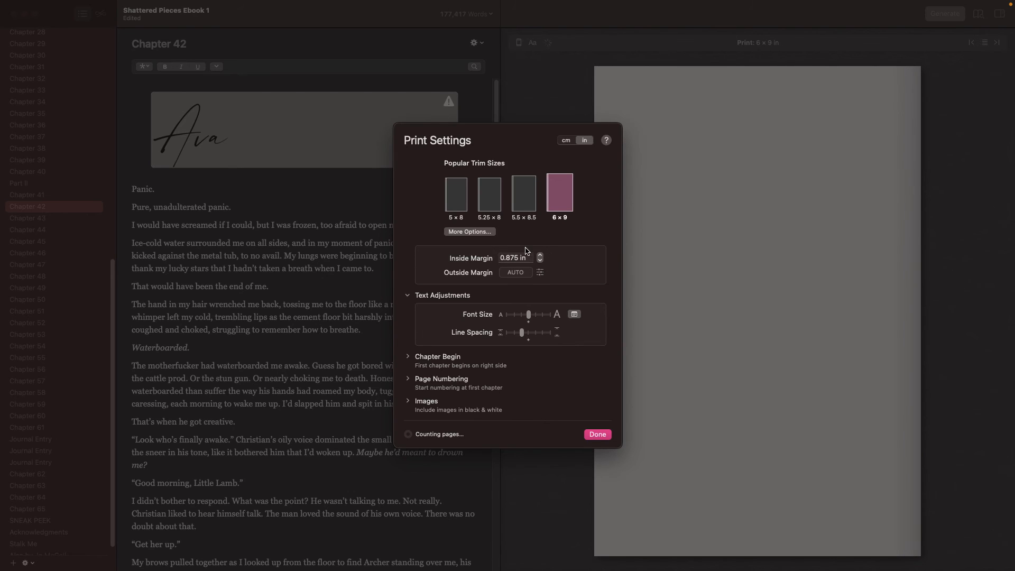
click(541, 255)
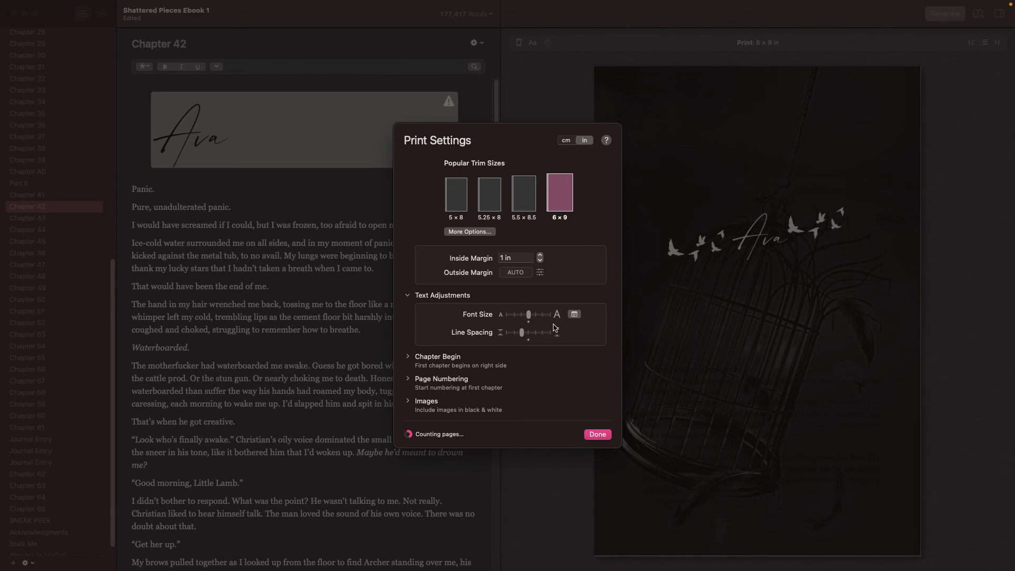
- Check the font size details in the print settings and collapse the Text Adjustments section
click(575, 315)
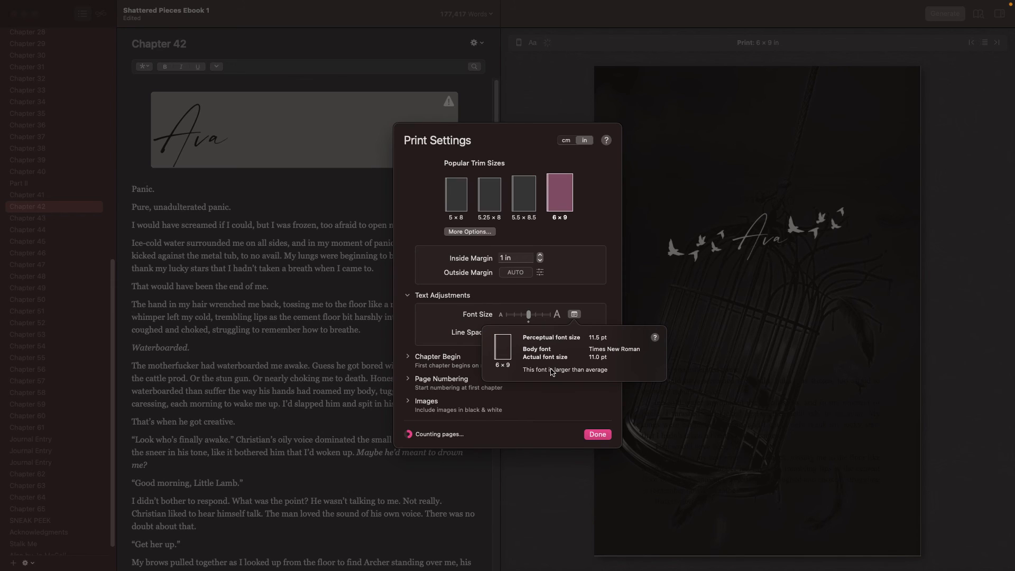
click(695, 329)
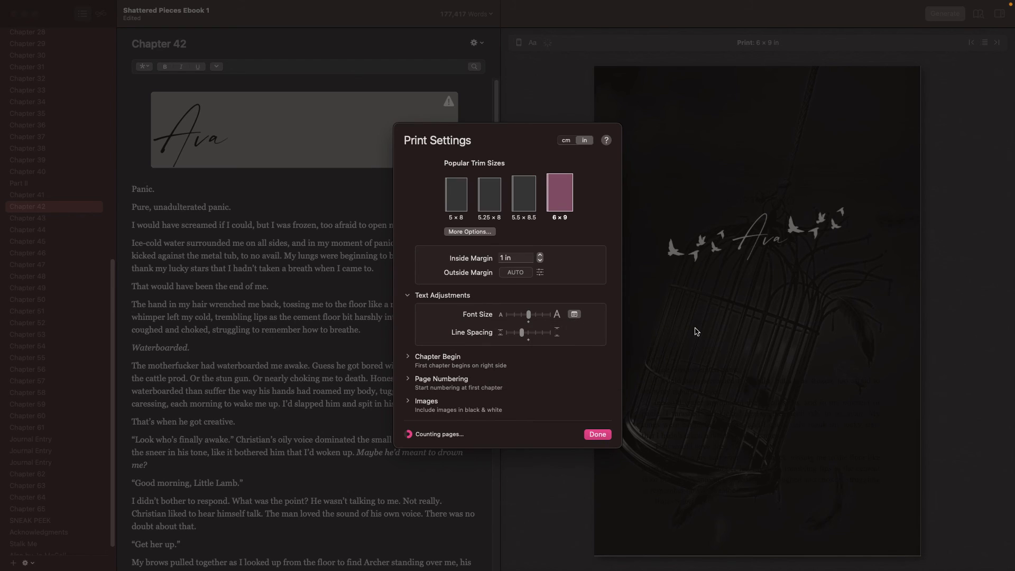
click(409, 298)
click(410, 299)
click(410, 299)
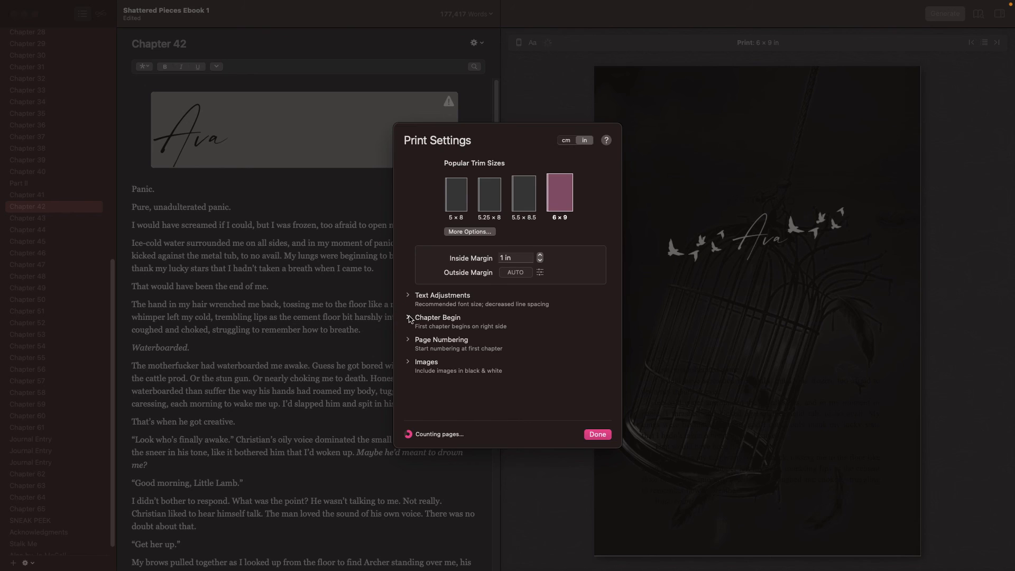
- Check the Chapter Begin, Page Numbering and Images options in the print settings, then close the settings
click(409, 318)
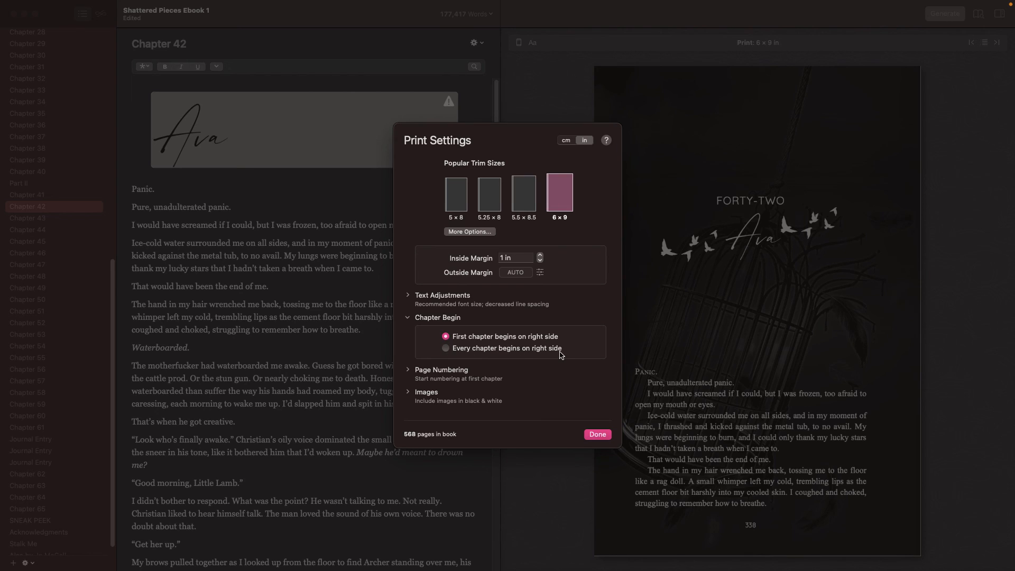
click(409, 320)
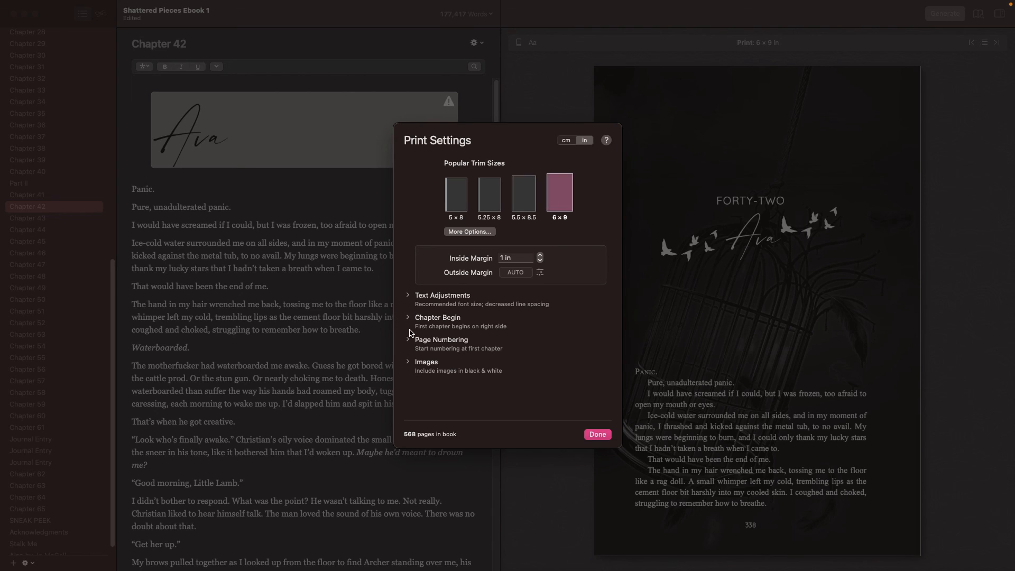
click(409, 339)
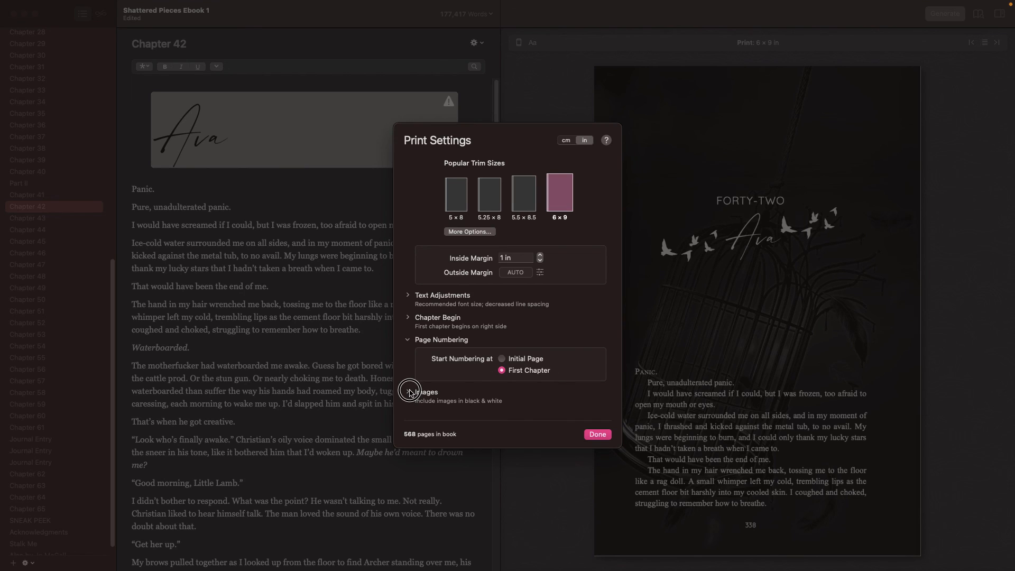
click(408, 392)
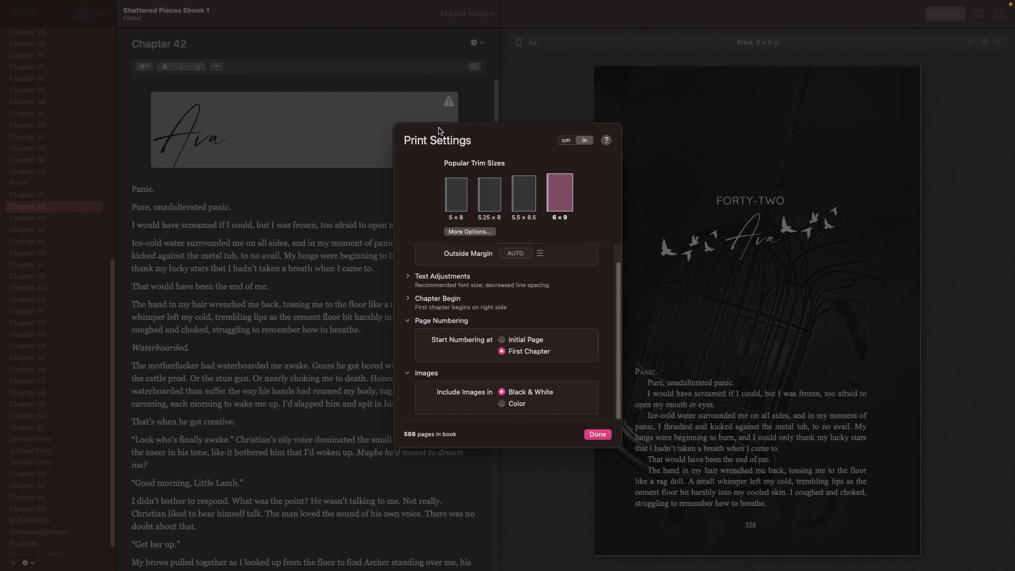
click(596, 433)
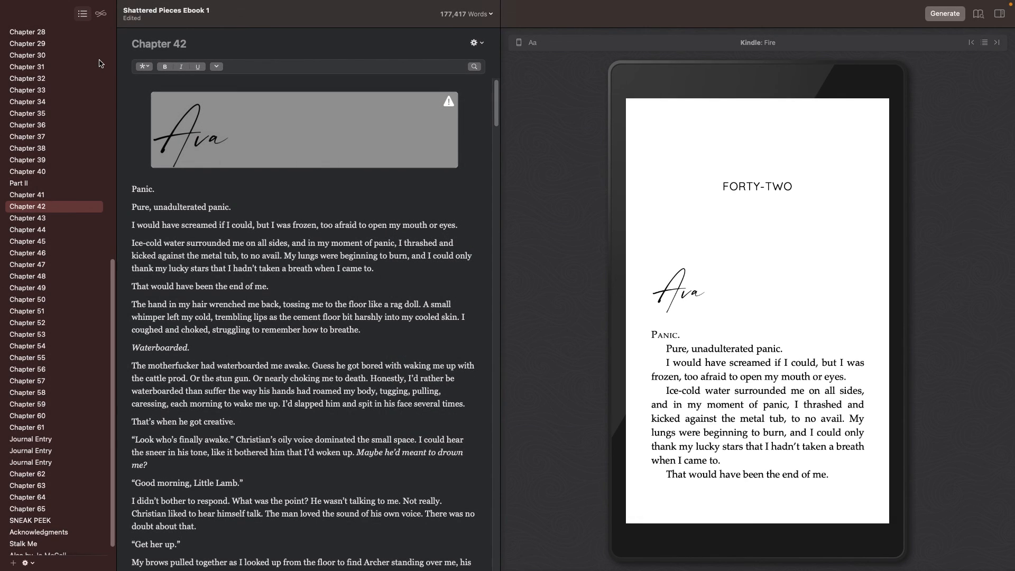
- Insert a light-skinned person emoji after "Pure, unadulterated panic." in Chapter 42 and delete it again
click(89, 6)
mouse_move(112, 7)
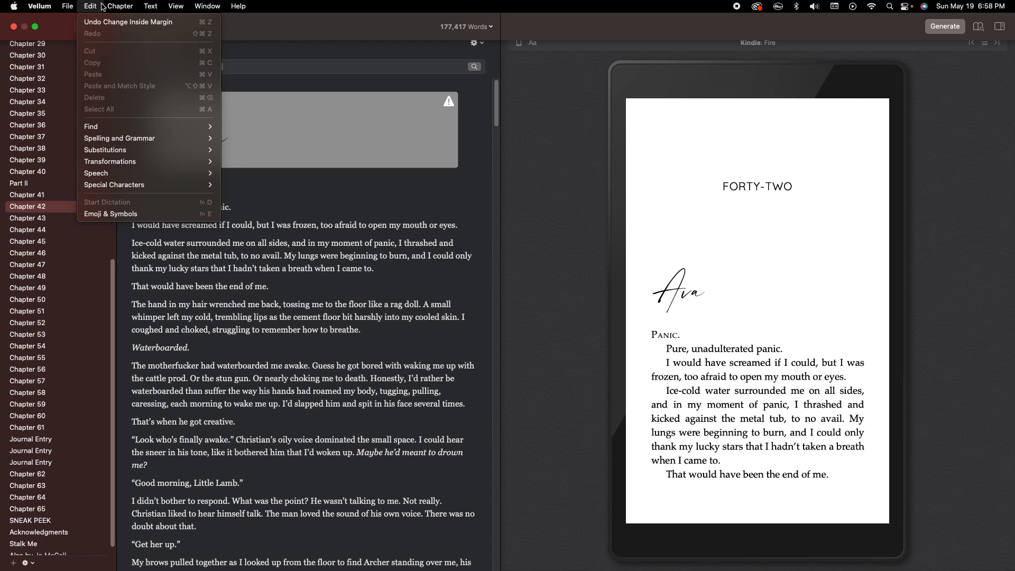
click(116, 215)
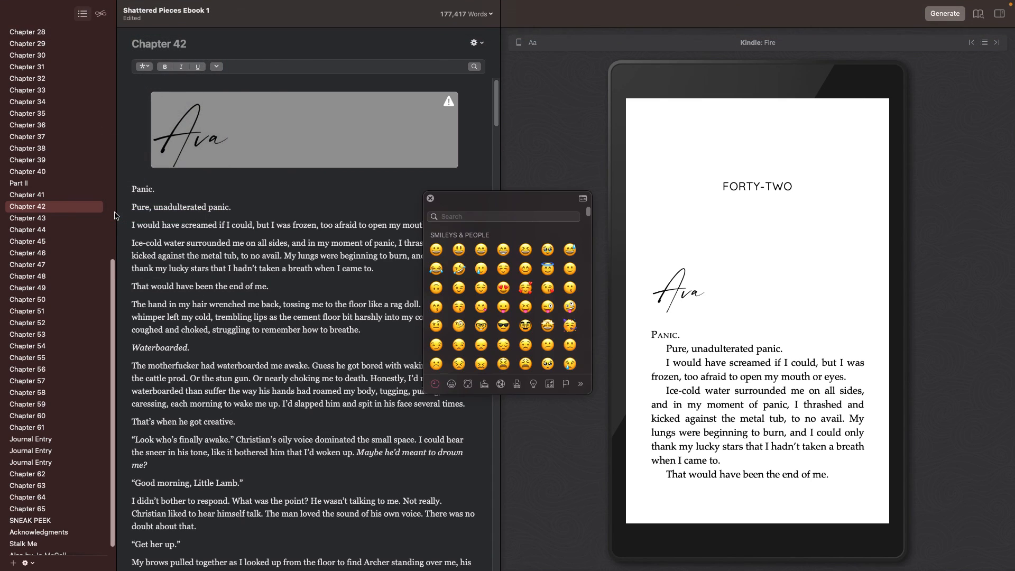
scroll(492, 312, up, 2)
scroll(495, 315, down, 6)
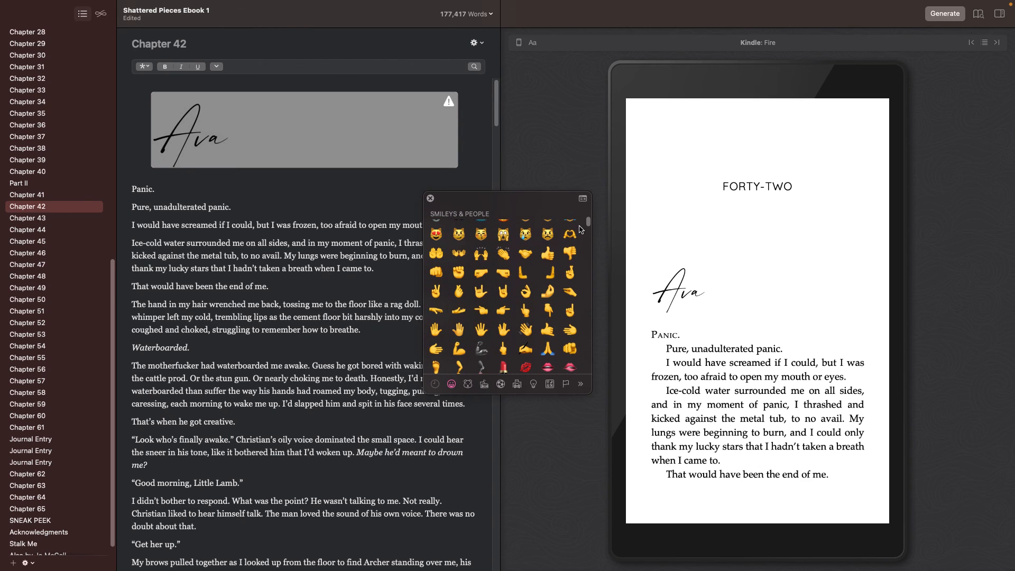
click(293, 204)
drag(489, 282, 488, 274)
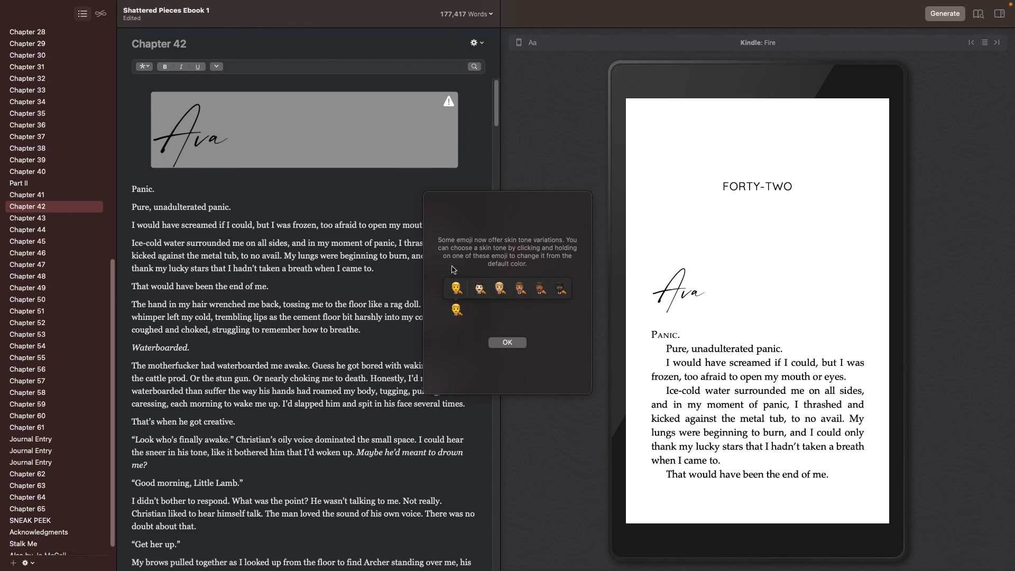
click(498, 341)
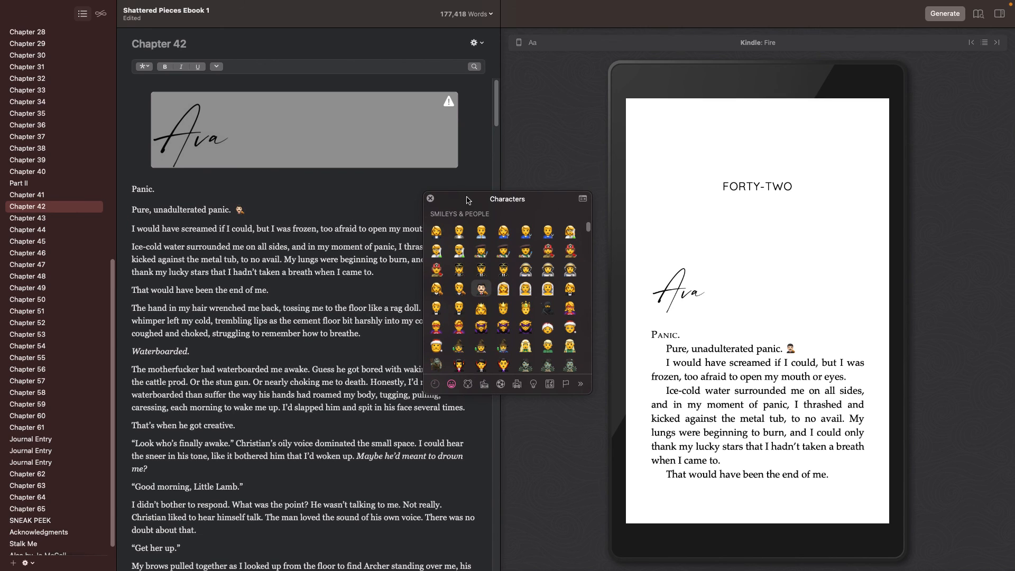
key(BackSpace)
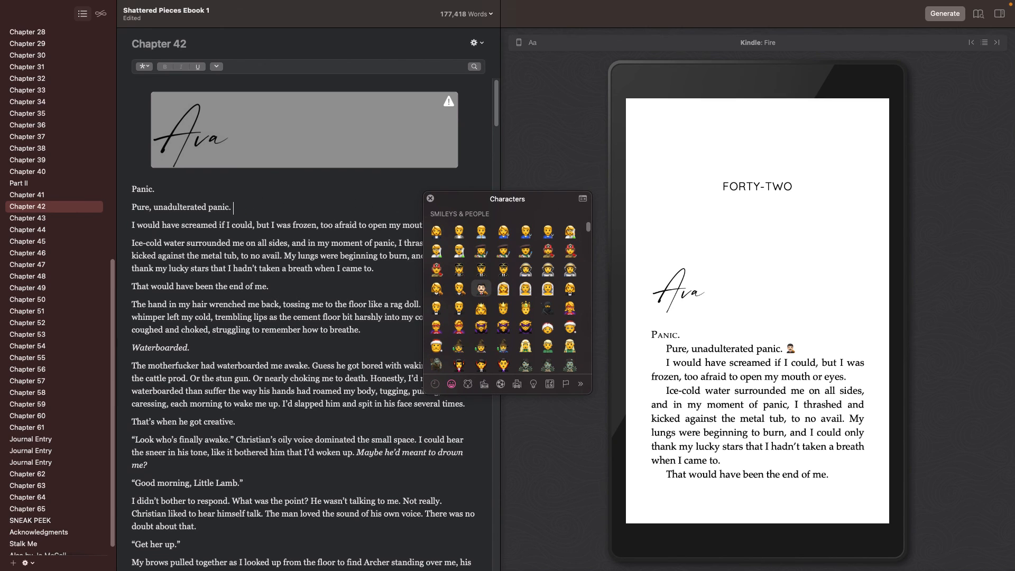
- Insert the koala emoji from Animals & Nature after "Pure, unadulterated panic.", close the character picker and delete the emoji
click(468, 384)
click(480, 249)
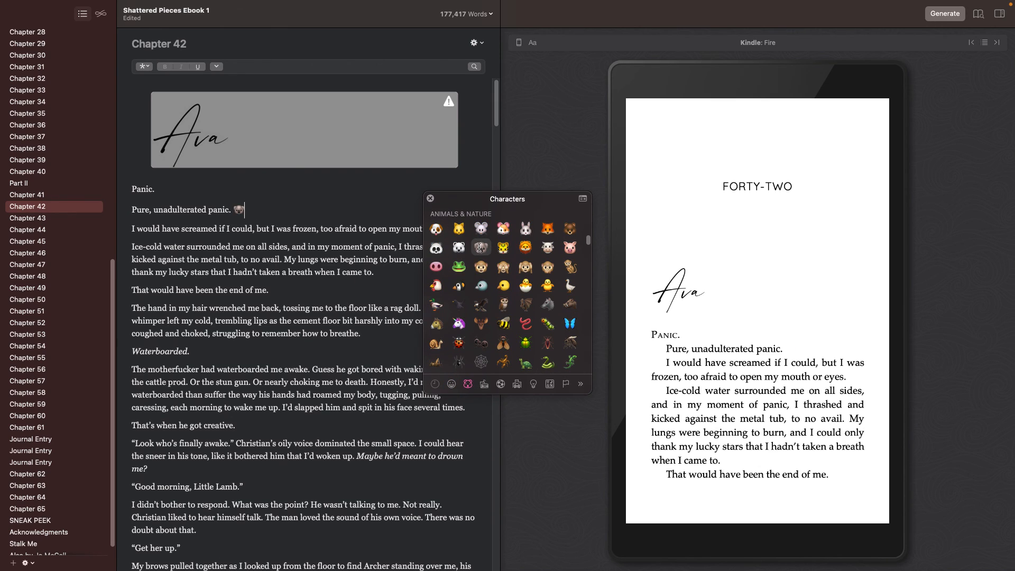
click(431, 198)
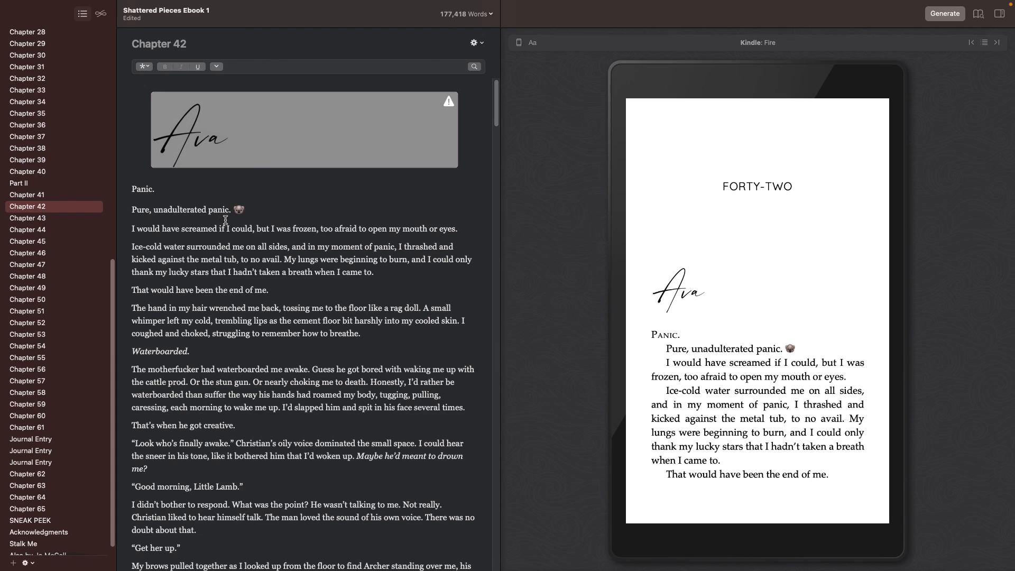
key(BackSpace)
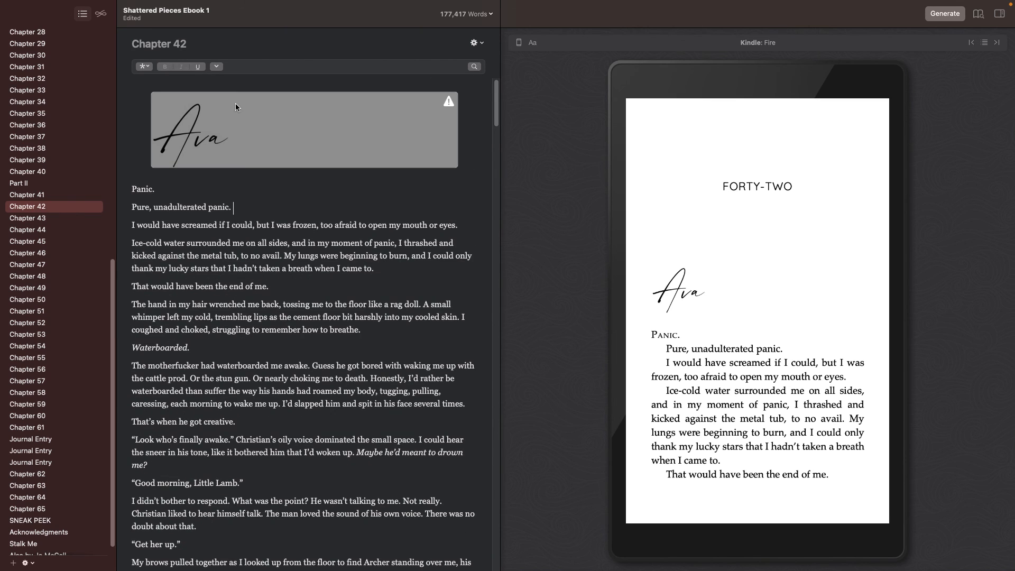
click(91, 7)
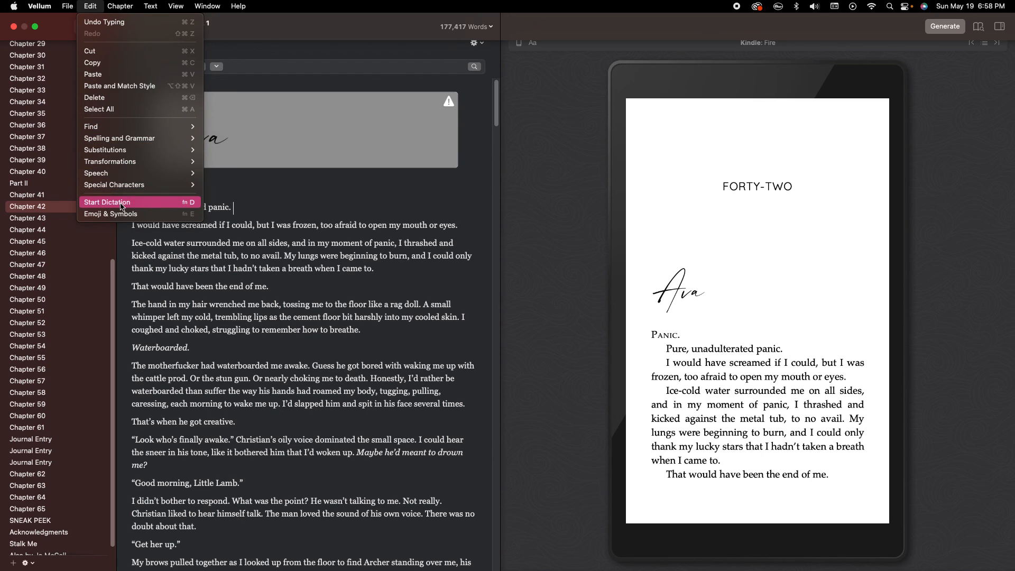
mouse_move(108, 186)
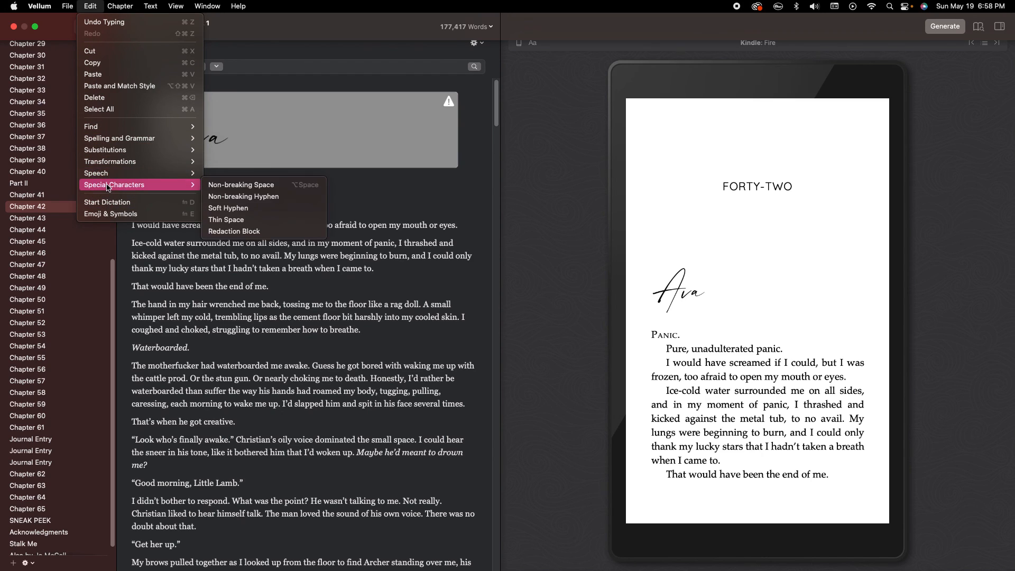
mouse_move(130, 148)
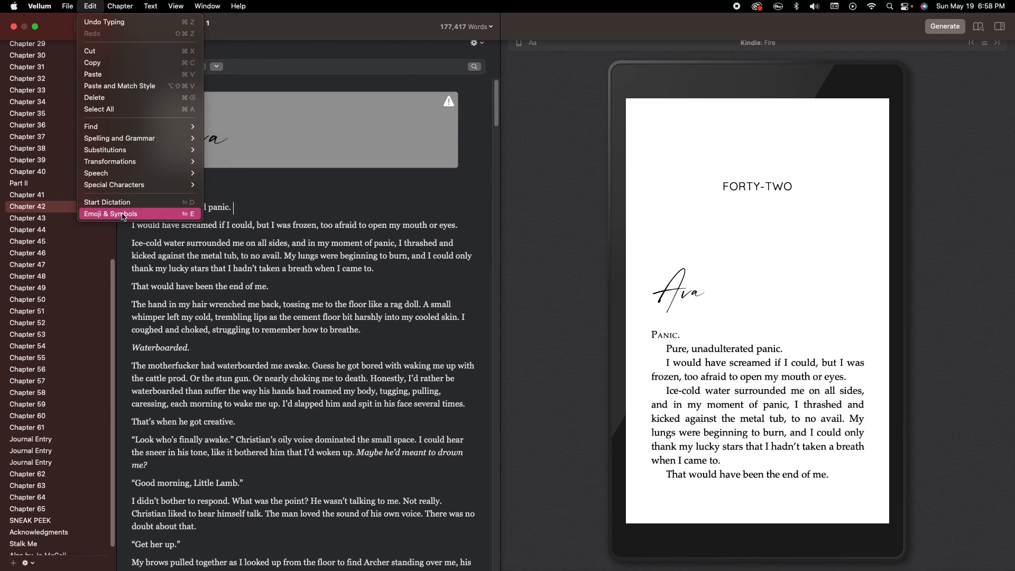
mouse_move(120, 6)
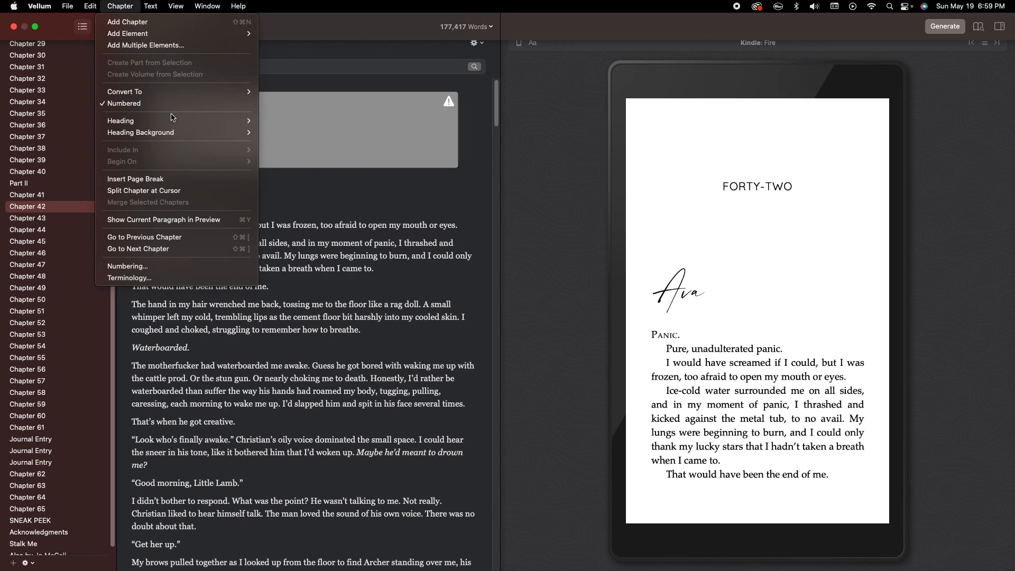
mouse_move(179, 125)
click(392, 183)
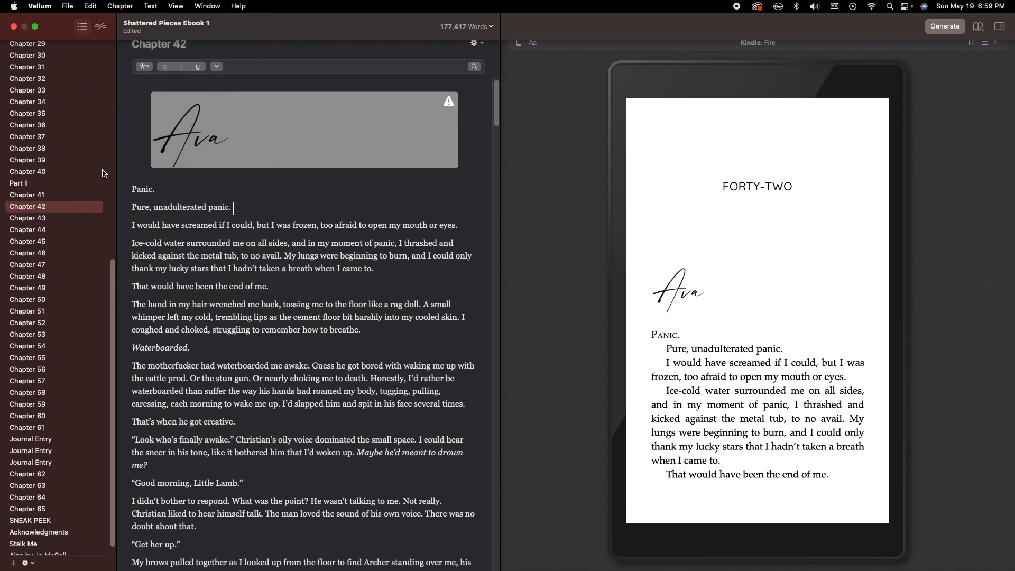
- Select Chapters 41 through 56 together and review the heading and heading background options available for them
click(52, 194)
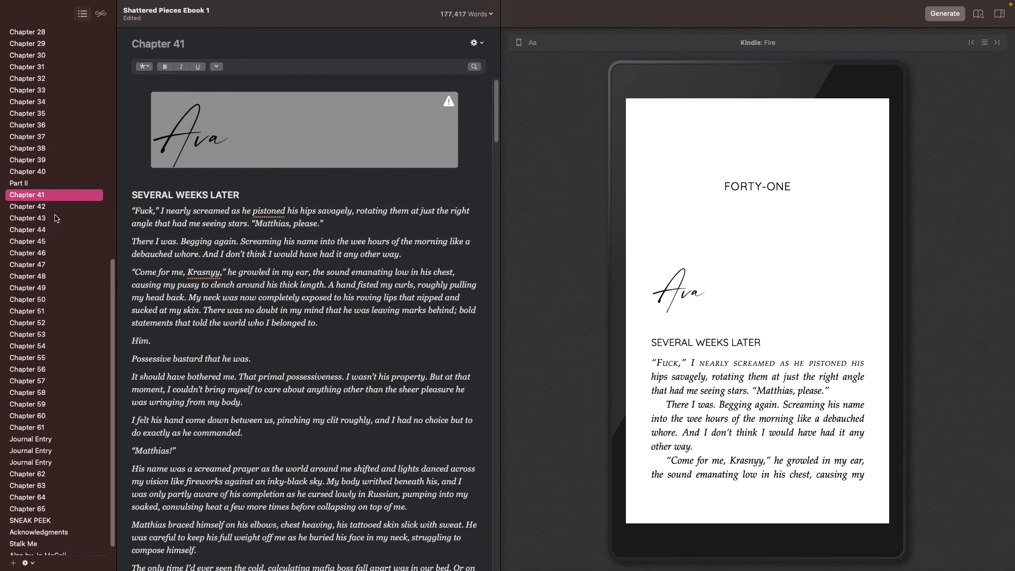
drag(55, 203, 54, 369)
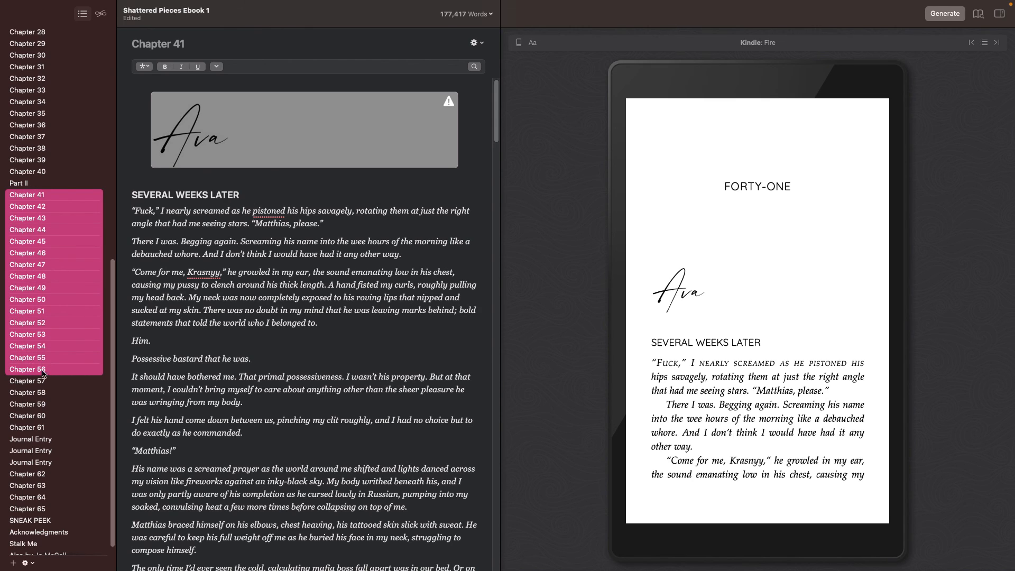
click(124, 3)
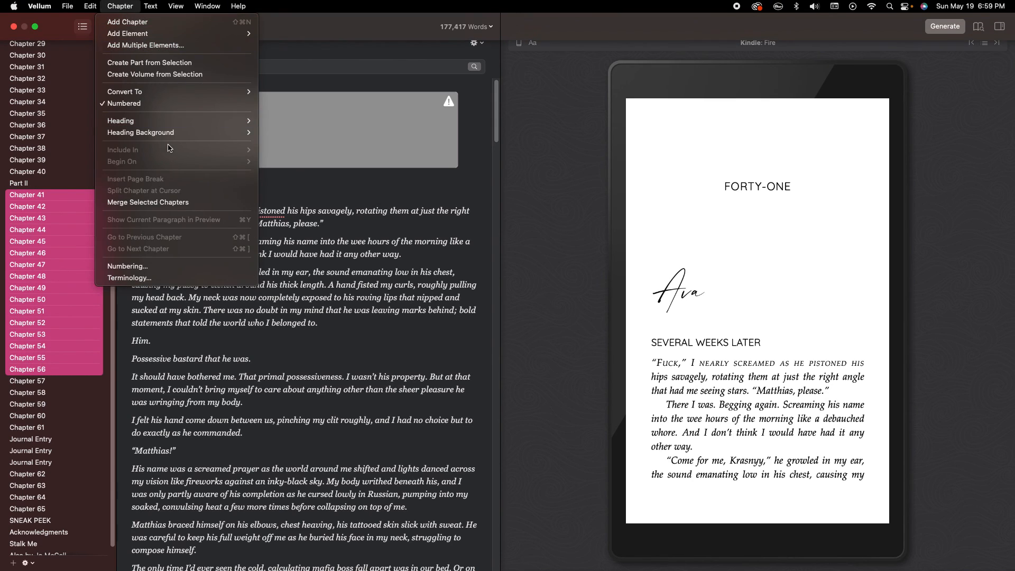
mouse_move(173, 137)
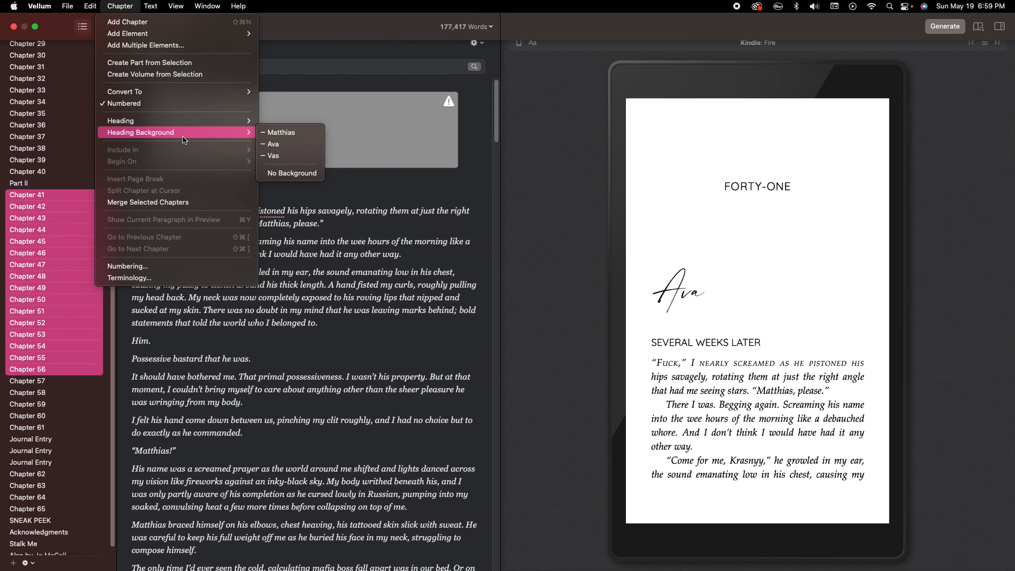
mouse_move(191, 122)
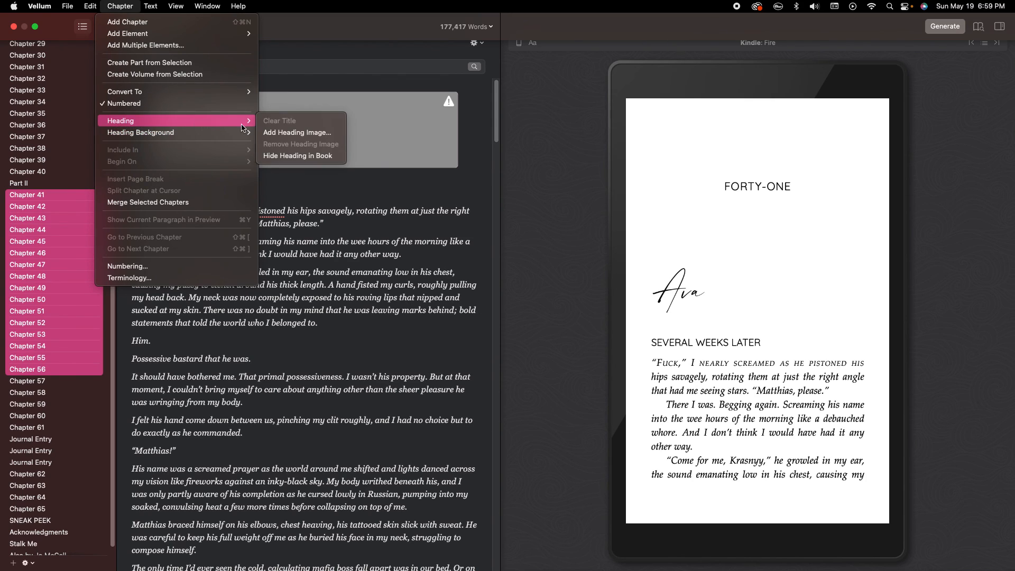
click(294, 132)
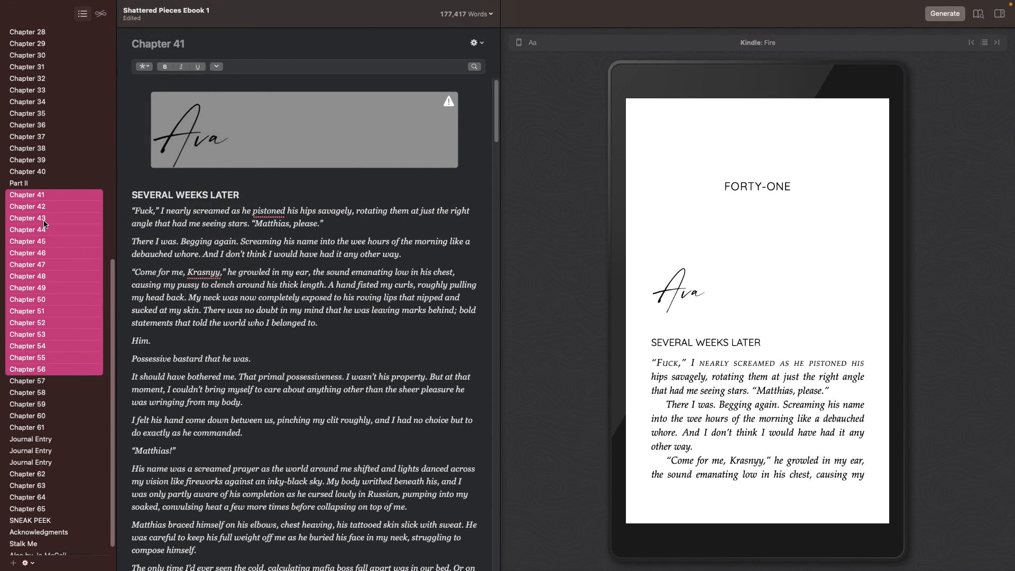
- Open Chapter 48 and switch the preview from Kindle Fire to Print
click(18, 508)
click(48, 404)
click(61, 369)
click(64, 277)
click(521, 43)
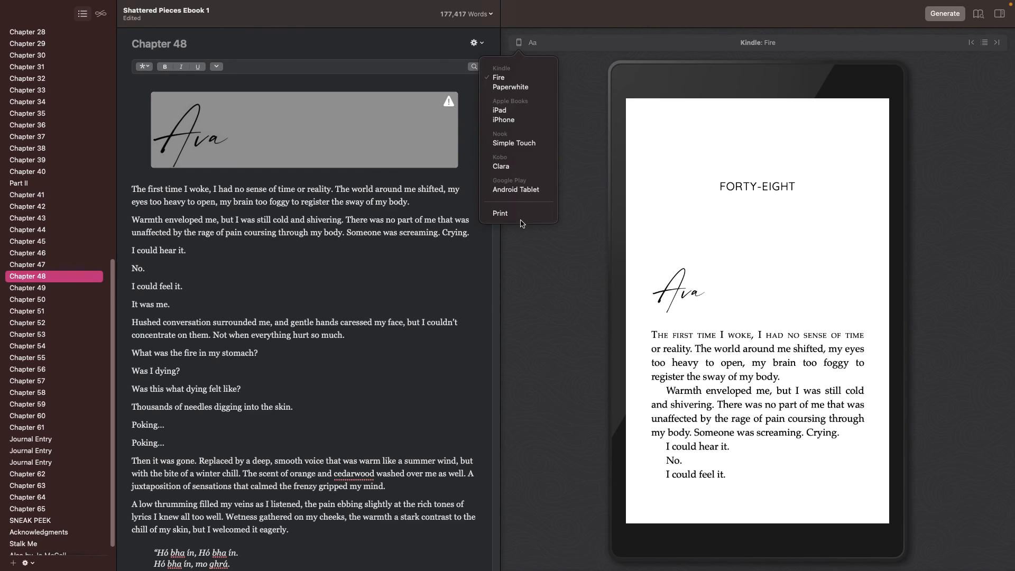
click(518, 221)
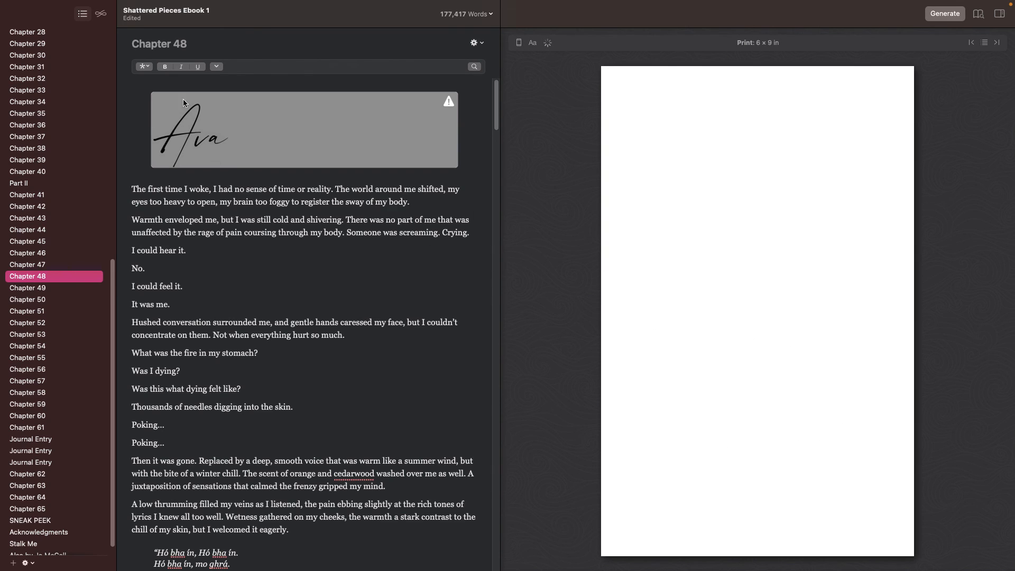
- Select Chapters 43 through 48 as a range, then select Chapters 51, 53, 59 and the first Journal Entry individually
click(100, 150)
shift+click(91, 160)
click(93, 219)
shift+click(90, 276)
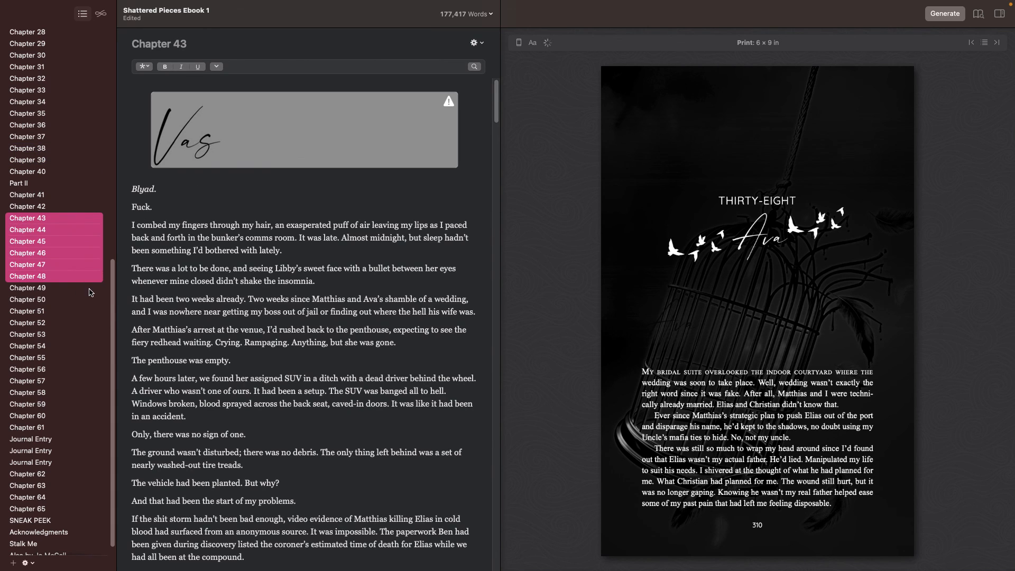
click(88, 307)
super+click(70, 336)
super+click(47, 400)
super+click(68, 440)
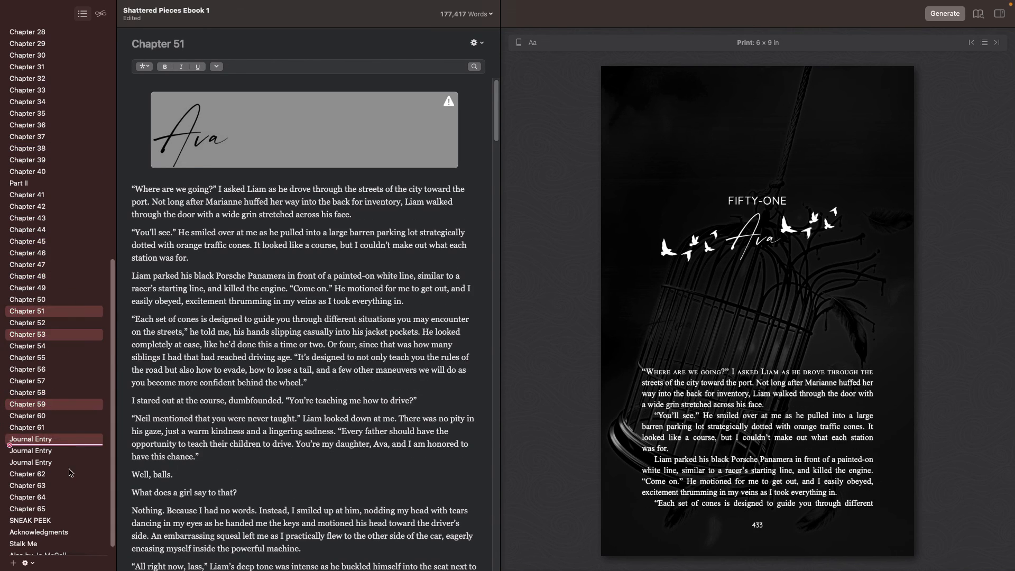
- Undo the last text deletion, return to Chapter 42 and delete the koala emoji after "Pure, unadulterated panic."
scroll(71, 370, up, 2)
click(74, 257)
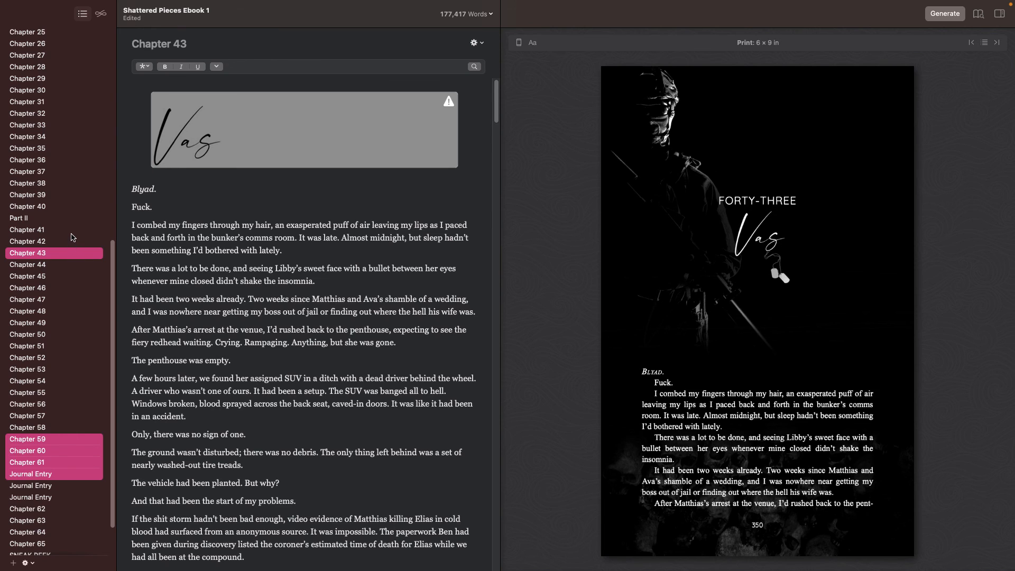
key(super+z)
click(60, 243)
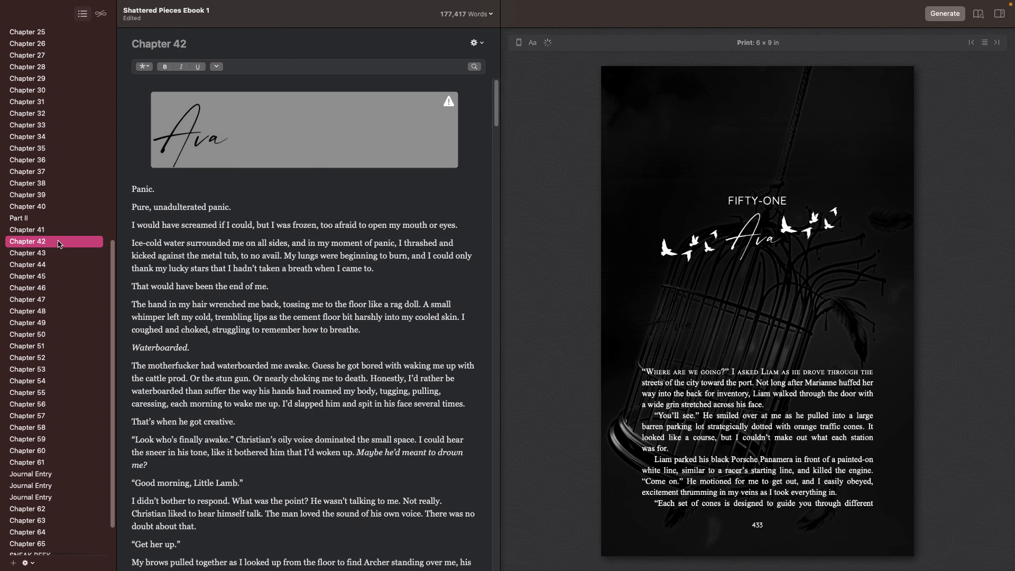
click(247, 210)
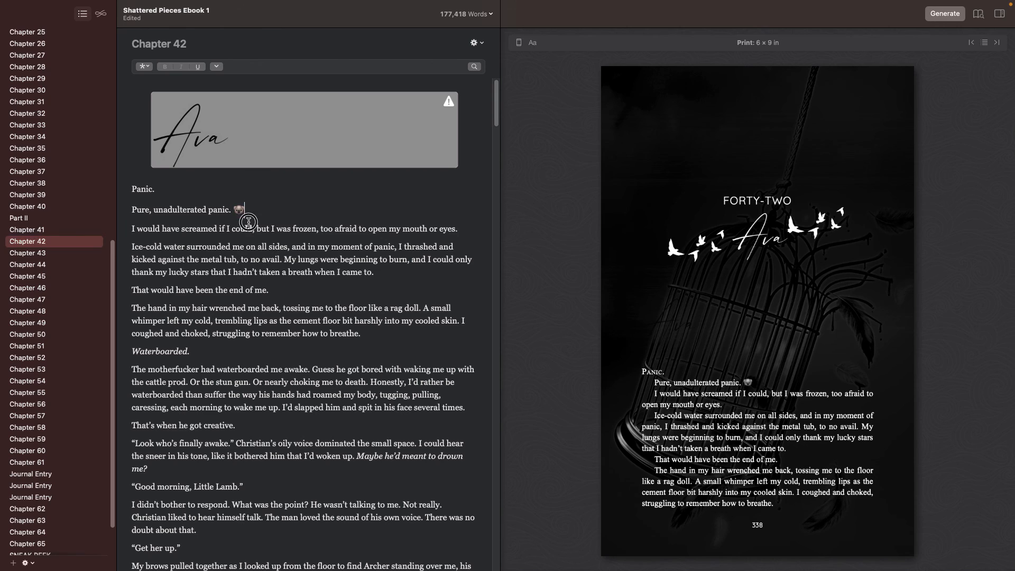
key(BackSpace)
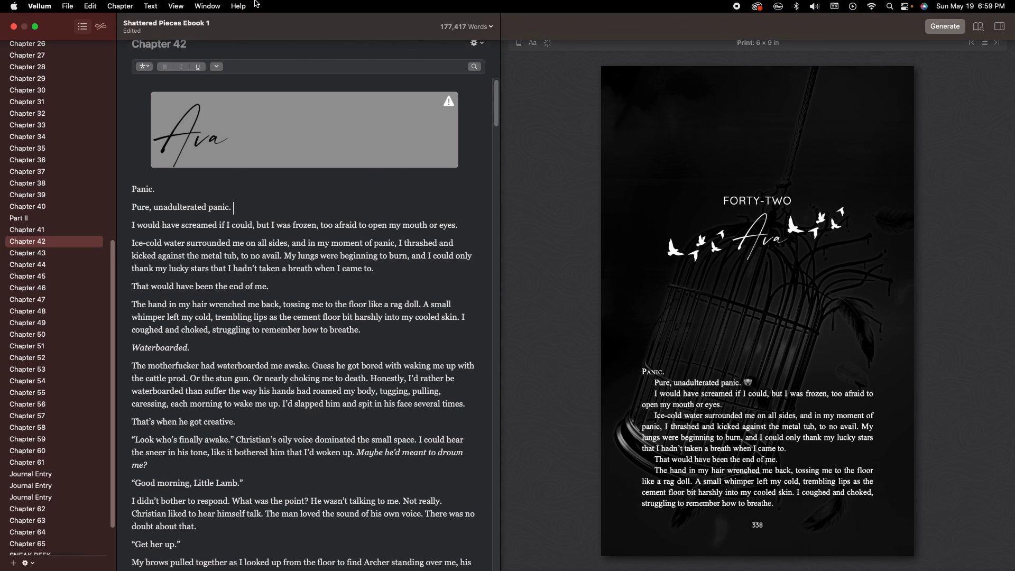
click(120, 6)
mouse_move(216, 137)
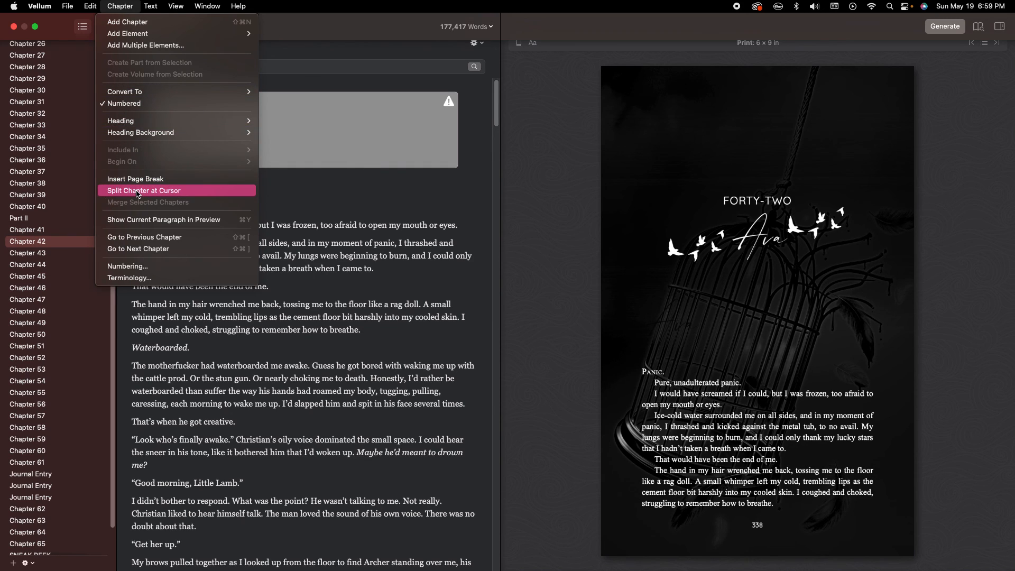
mouse_move(154, 4)
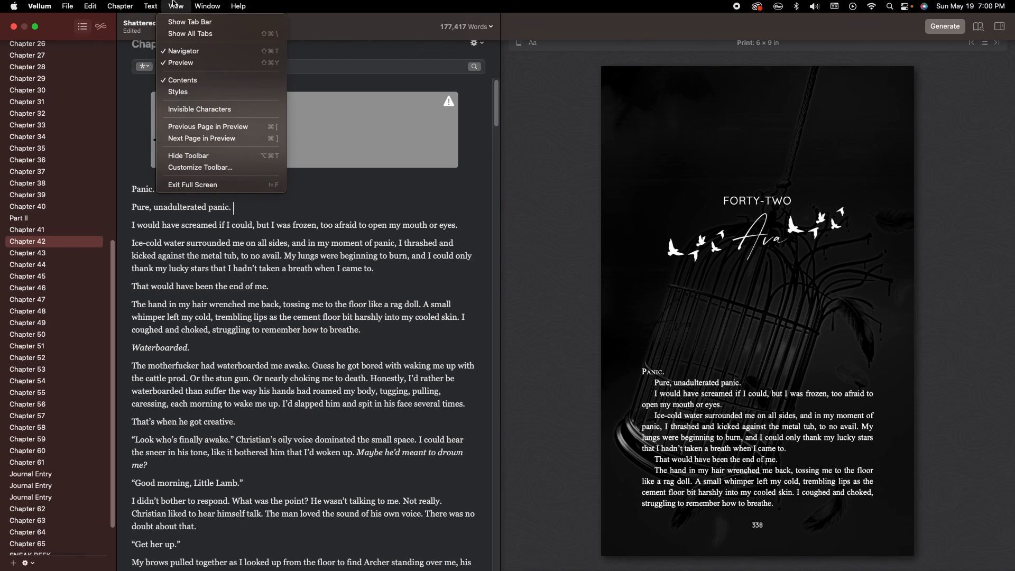
mouse_move(205, 6)
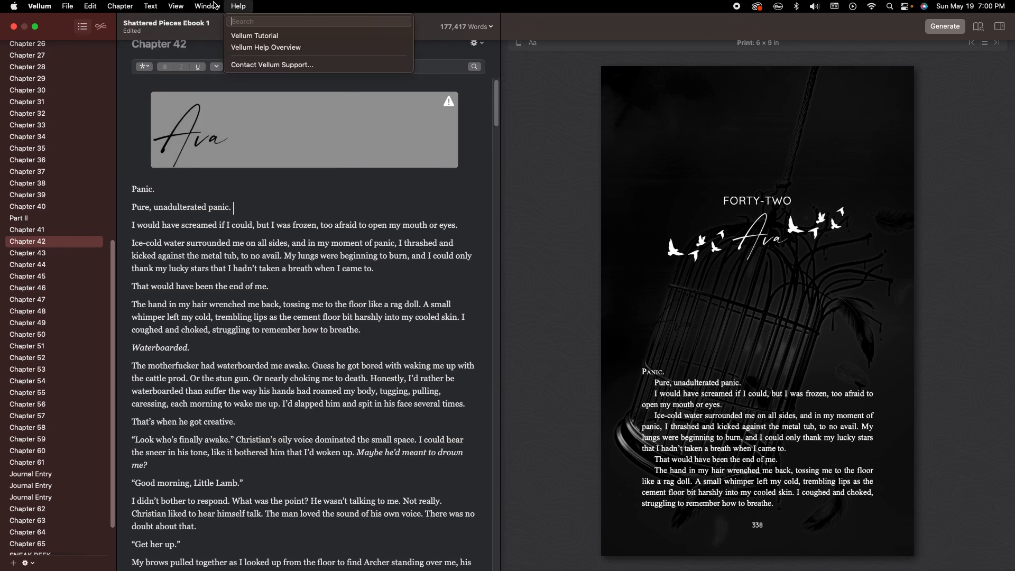
click(408, 182)
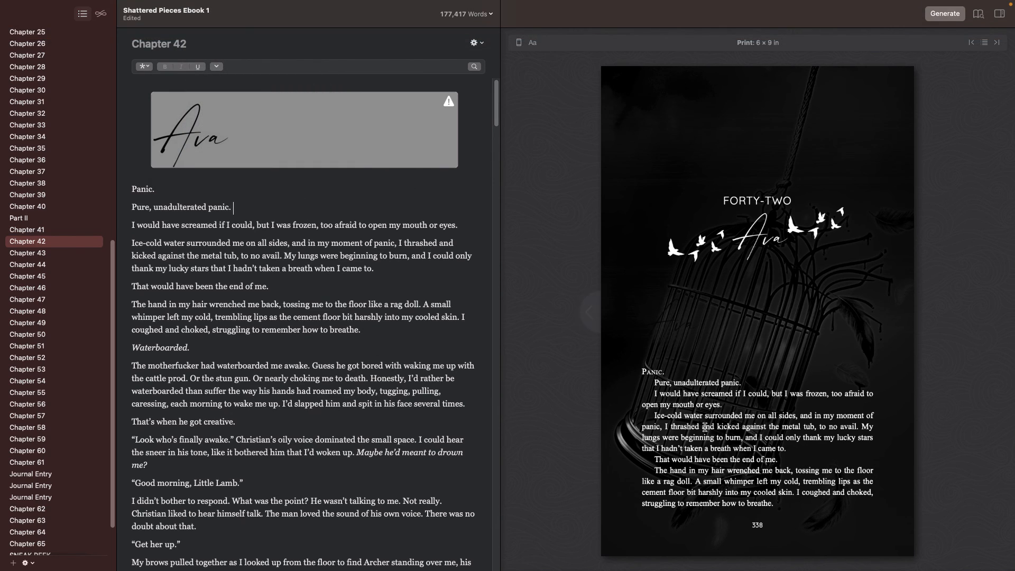
scroll(422, 469, down, 10)
scroll(391, 428, down, 2)
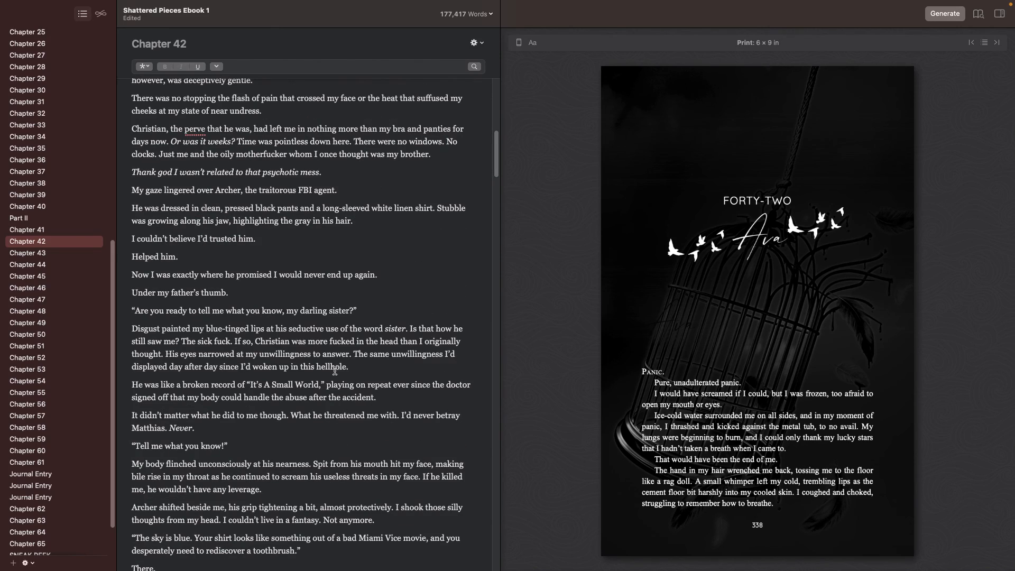
scroll(336, 370, down, 10)
scroll(331, 363, up, 7)
scroll(330, 363, up, 3)
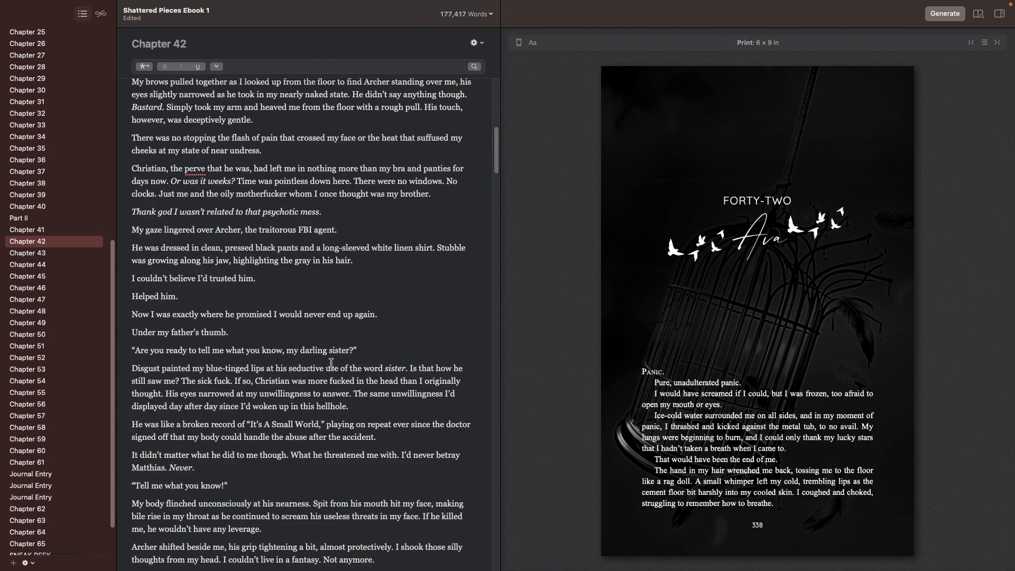
scroll(331, 363, up, 11)
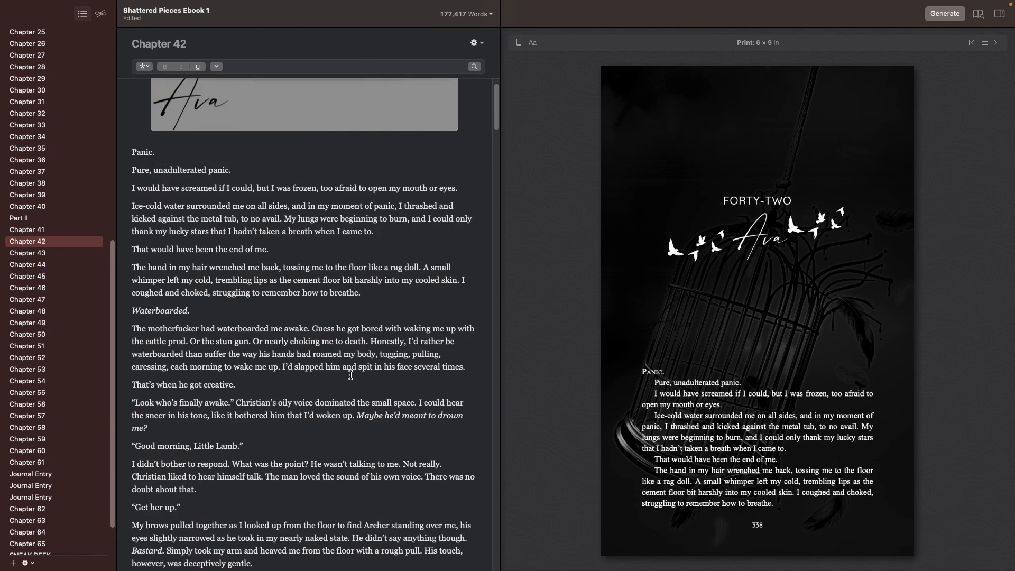
- Open Chapter 47 and Chapter 53 in turn to view their chapter headings in the print preview
click(16, 305)
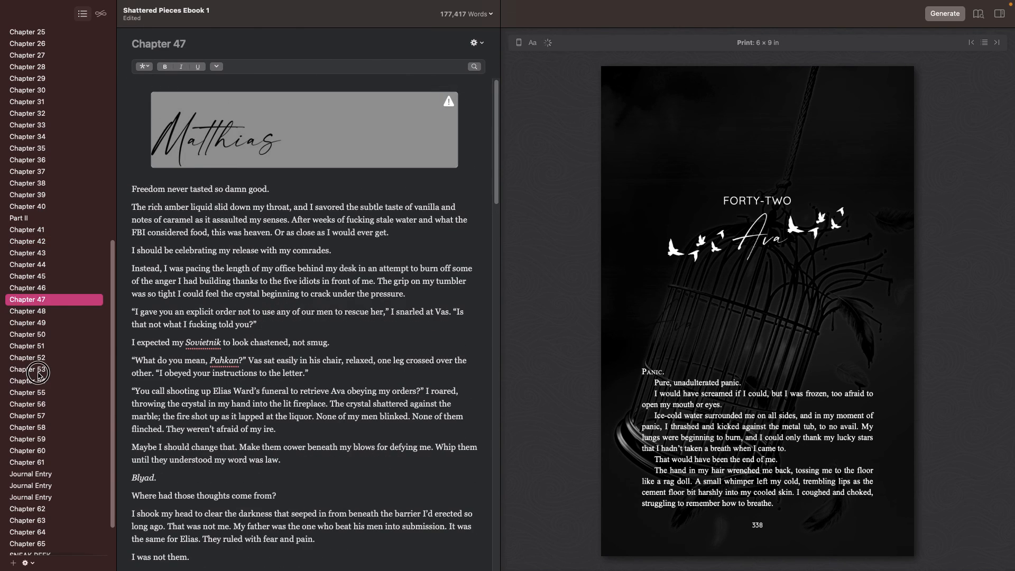
click(30, 369)
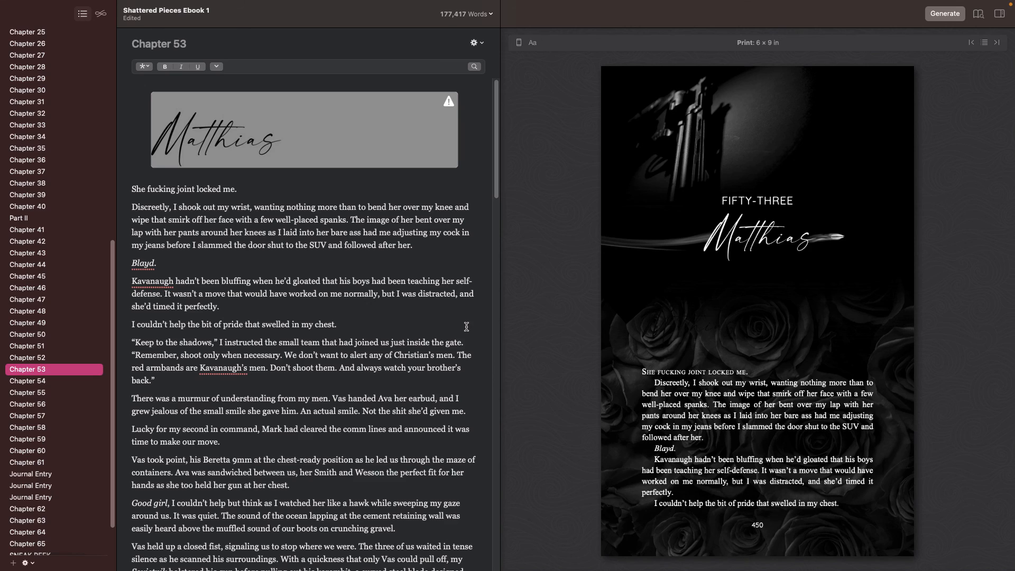
key(super+shift+5)
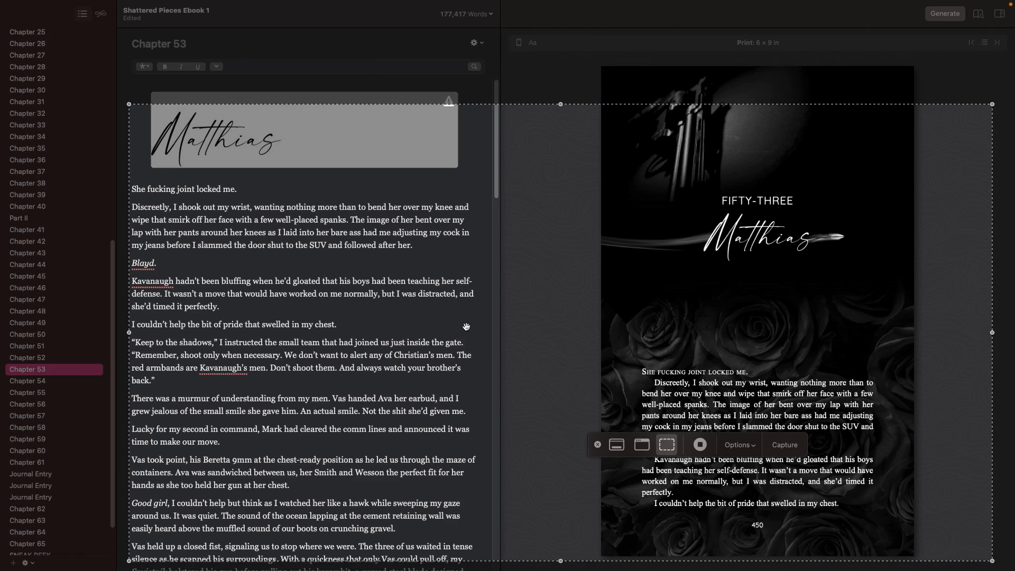